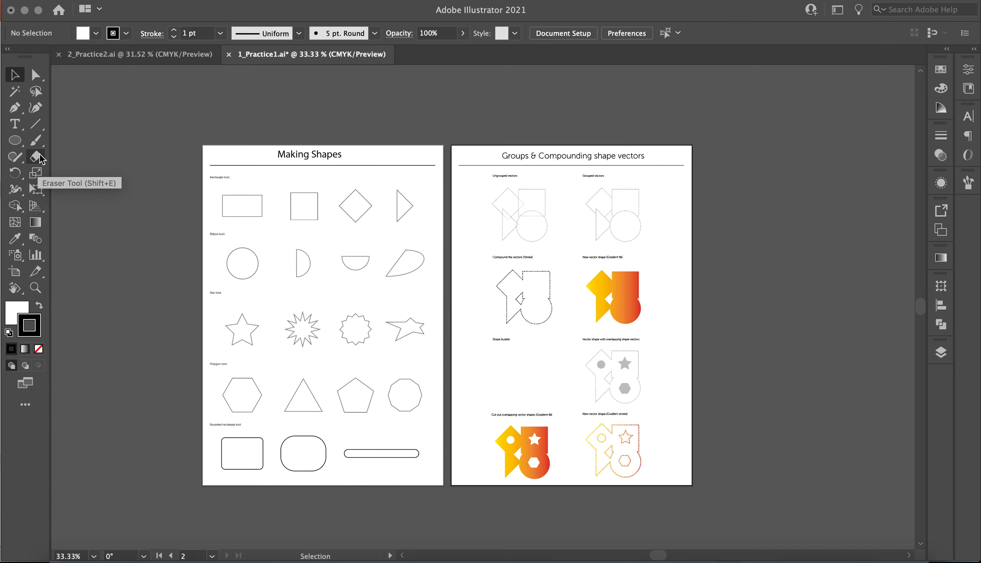
Examine the tool groups for brushes, pens, shapers and basic shapes, along with the Fill and Stroke swatches
{"action": "left_click", "coordinate": [39, 139]}
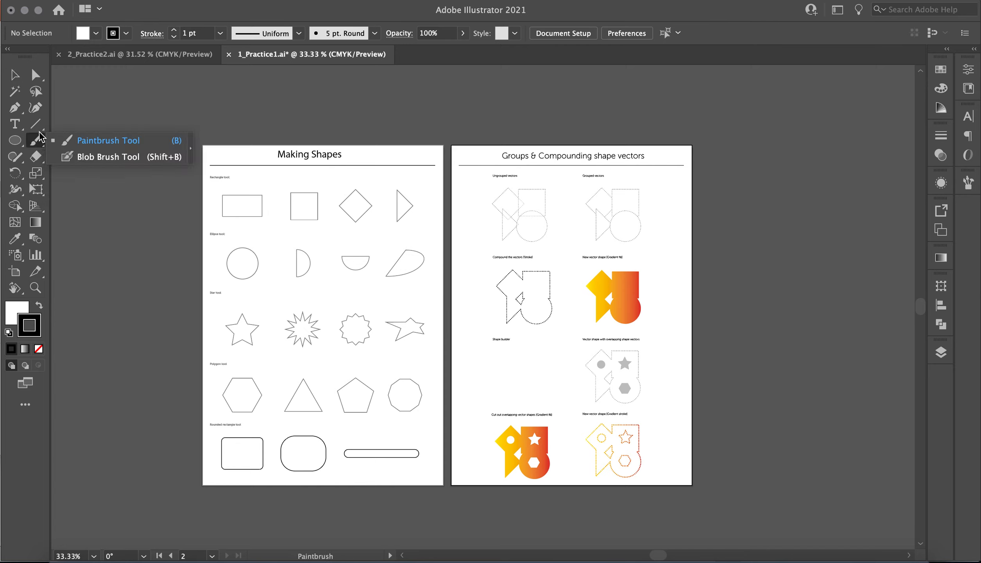
{"action": "left_click", "coordinate": [17, 111]}
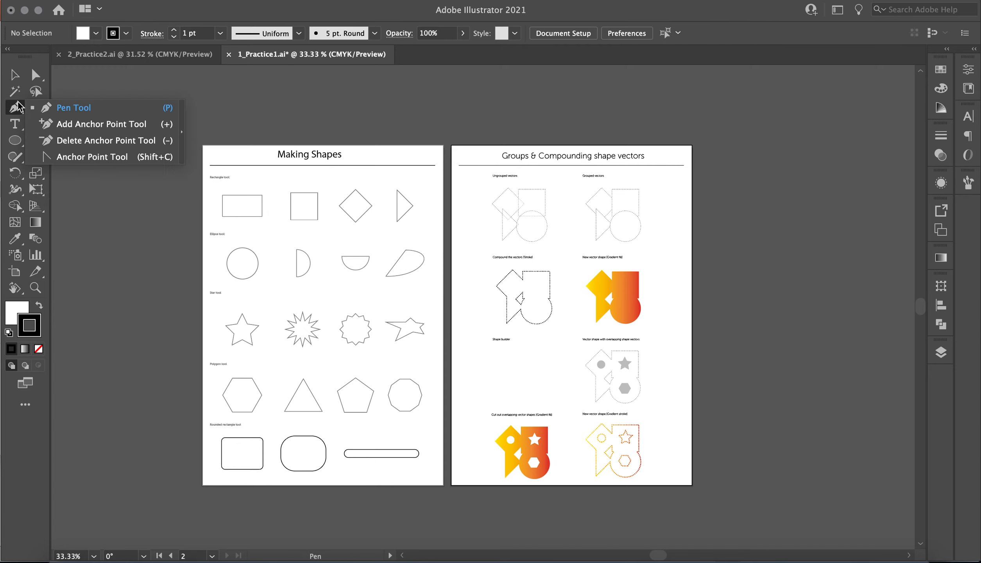
{"action": "left_click", "coordinate": [15, 75]}
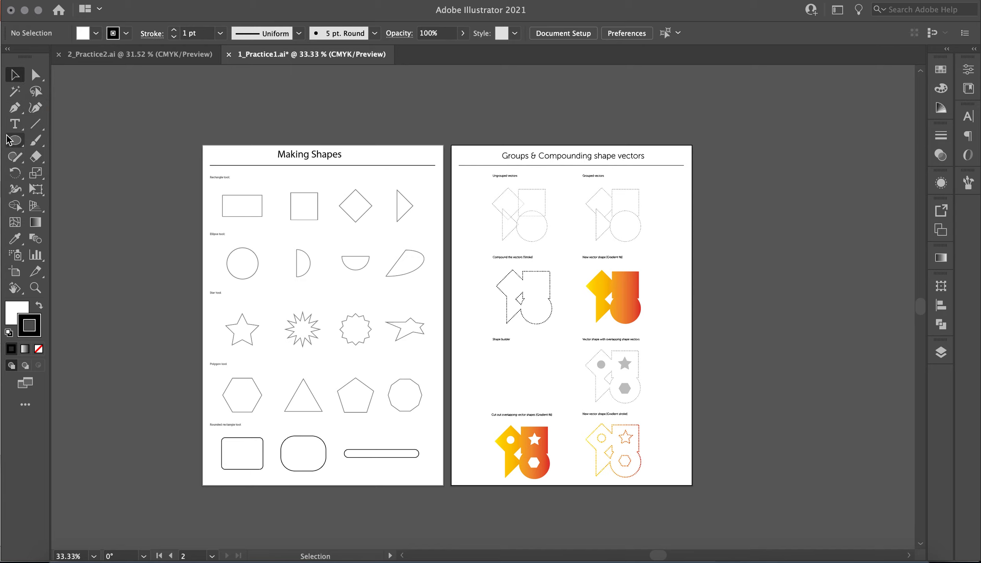
{"action": "left_click", "coordinate": [13, 158]}
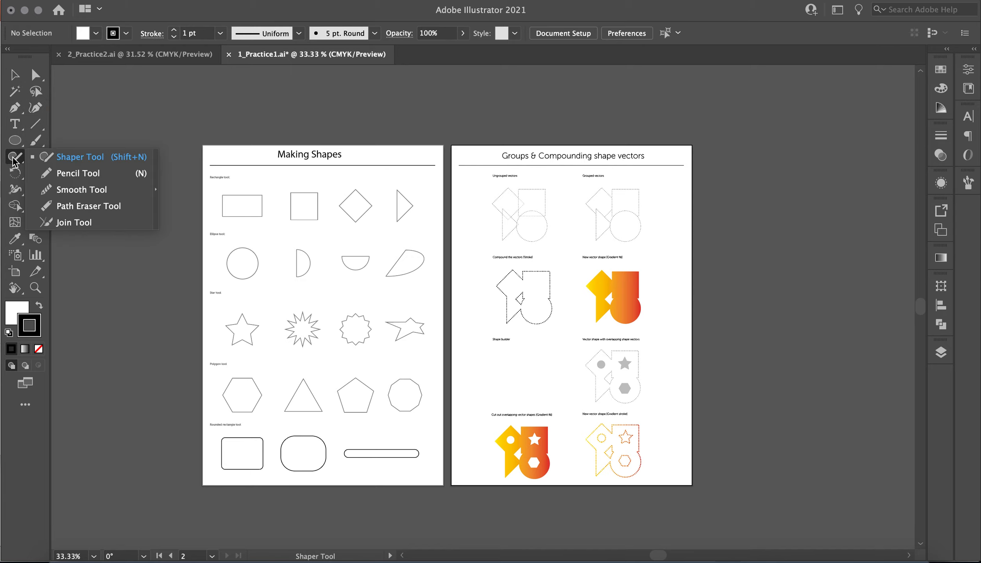
{"action": "left_click", "coordinate": [16, 141]}
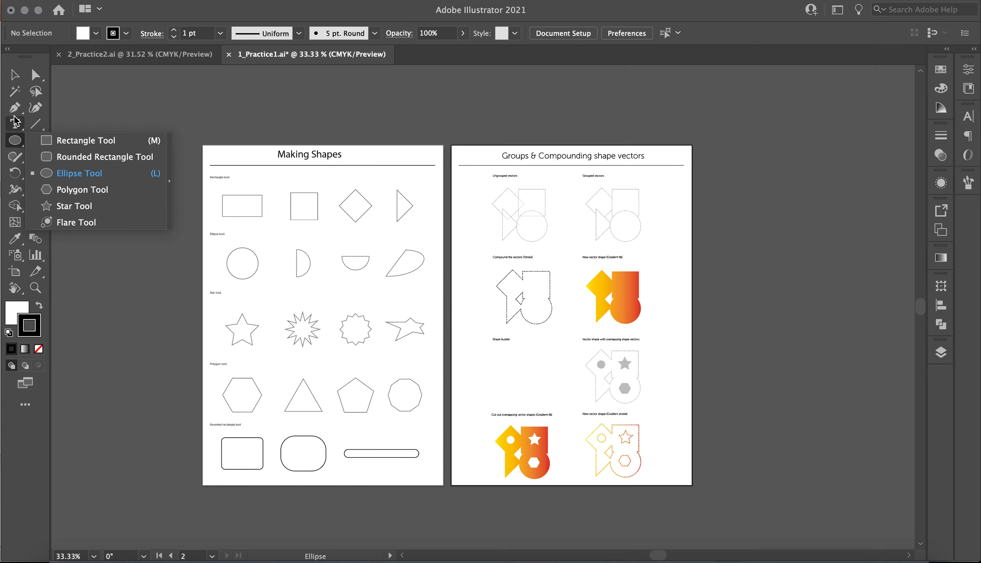
{"action": "left_click", "coordinate": [17, 314]}
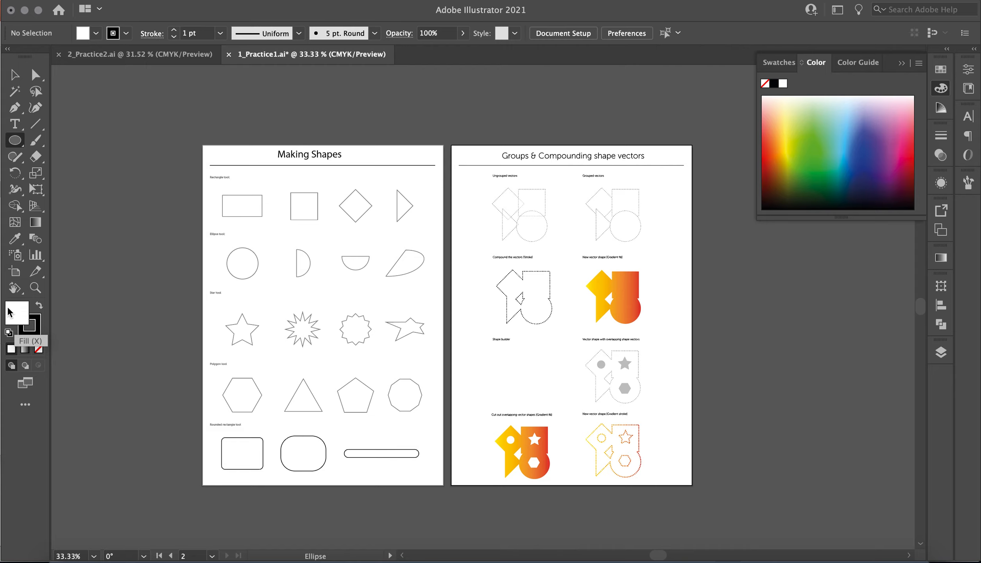
{"action": "left_click", "coordinate": [39, 333]}
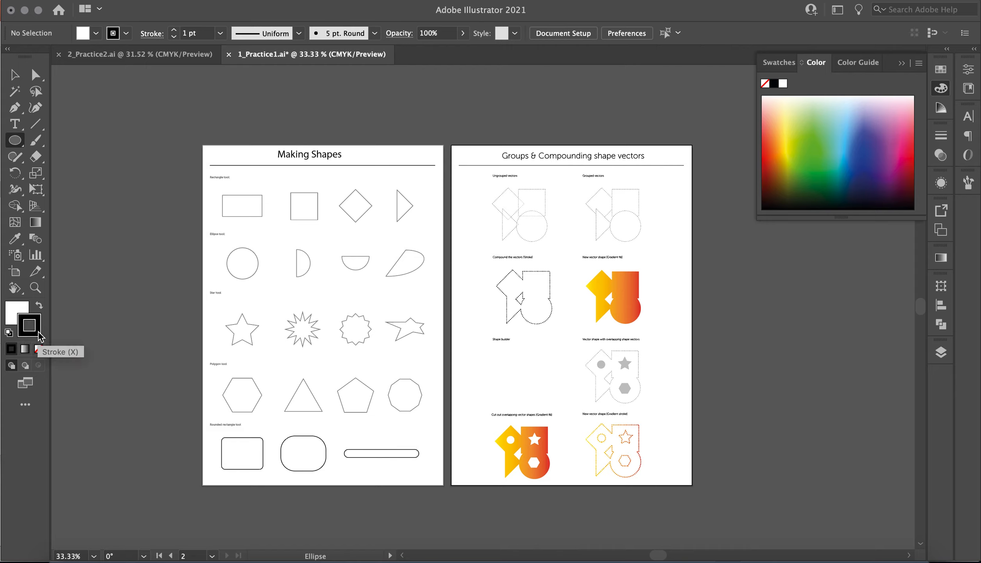
{"action": "left_click", "coordinate": [14, 309]}
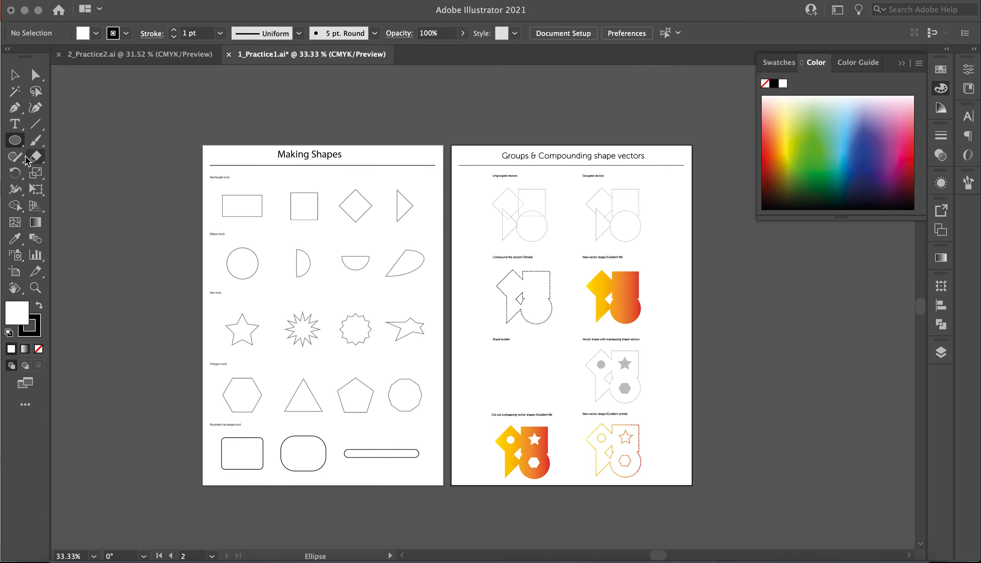
{"action": "left_click", "coordinate": [15, 74]}
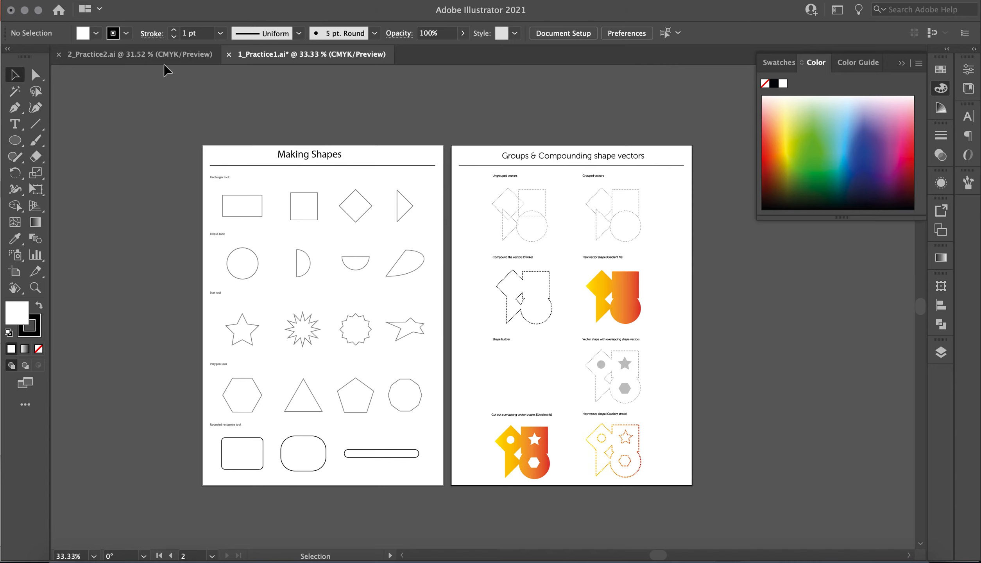
{"action": "left_click", "coordinate": [16, 159]}
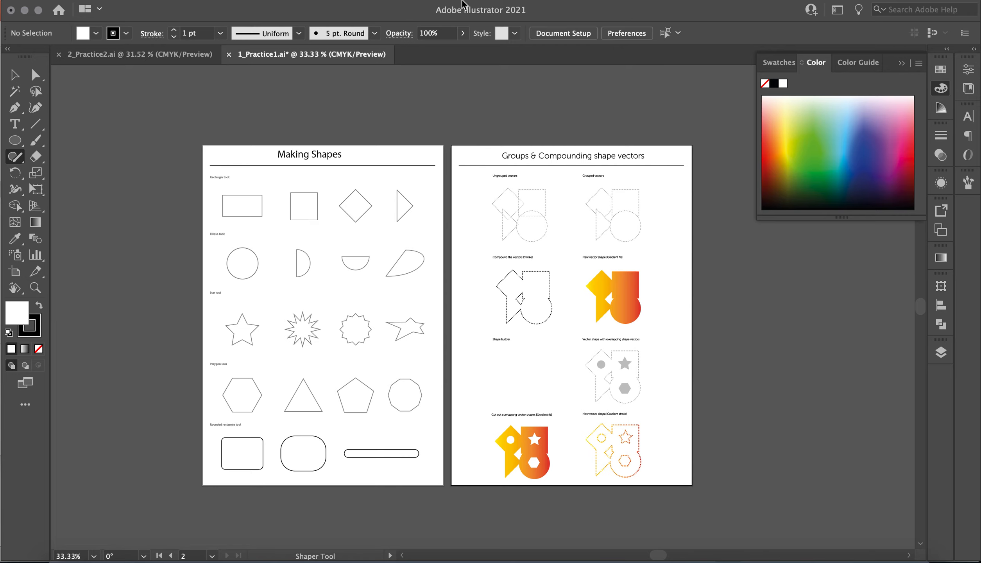
Display the document's layers and make the Work Area layer active
{"action": "left_click", "coordinate": [357, 1]}
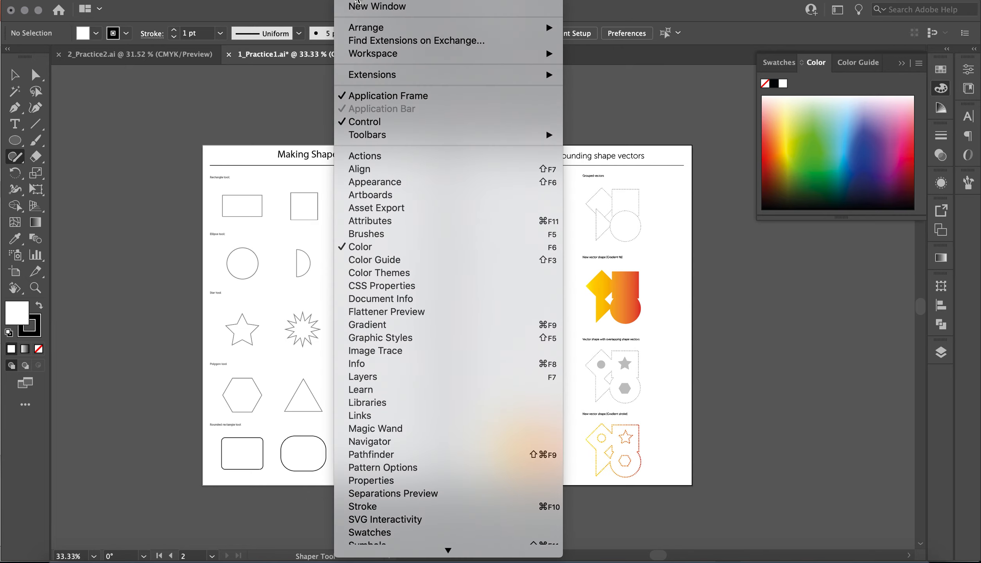
{"action": "scroll", "coordinate": [387, 233], "scroll_direction": "down", "scroll_amount": 5}
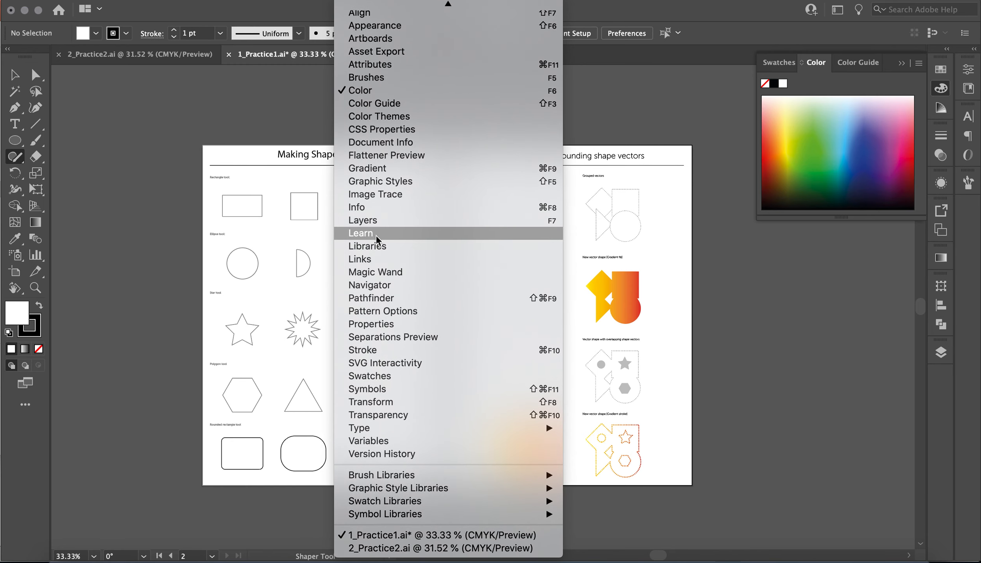
{"action": "left_click", "coordinate": [376, 220]}
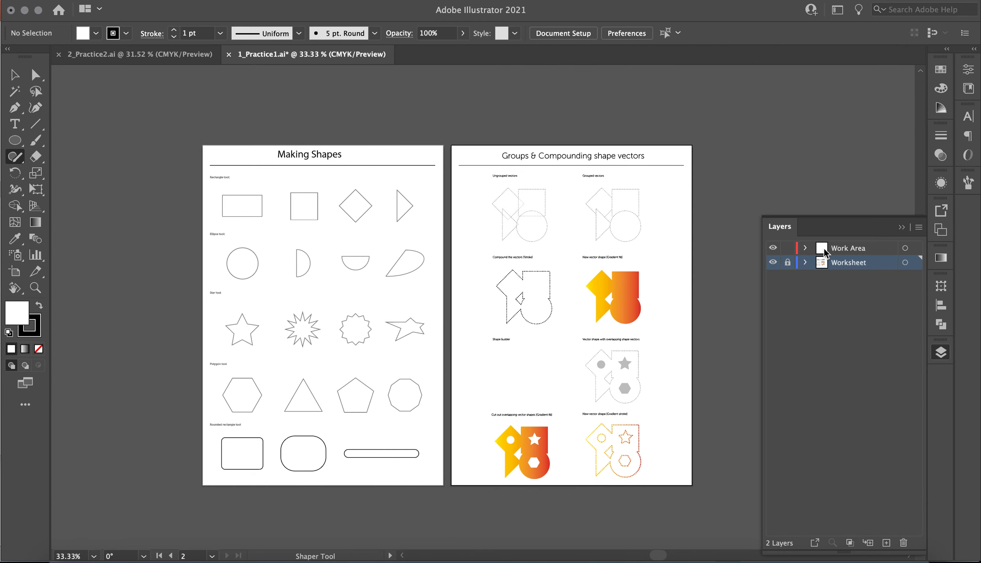
{"action": "left_click", "coordinate": [838, 249]}
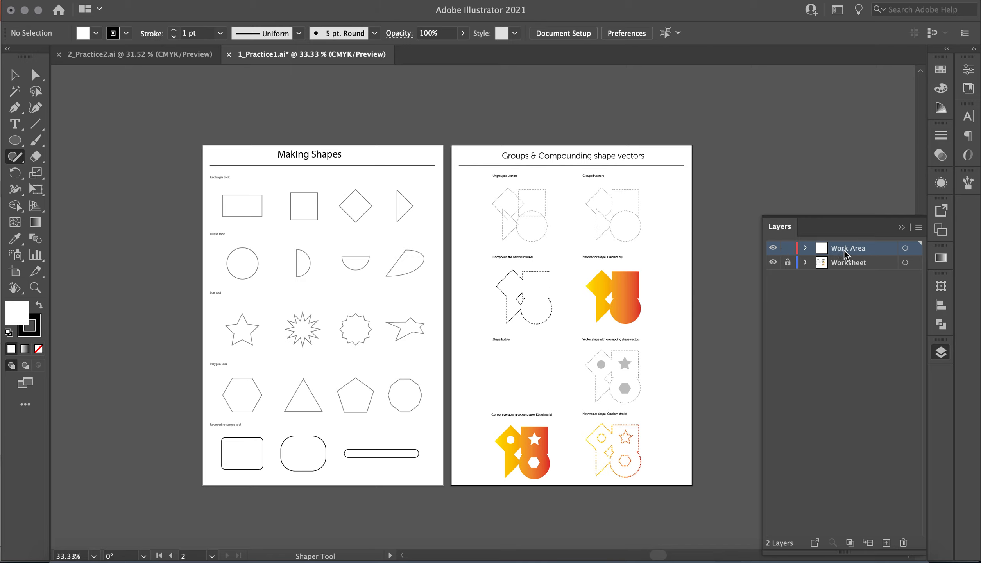
Toggle the Worksheet layer's visibility off and on, keep it locked, and collapse the Layers panel
{"action": "left_click", "coordinate": [770, 266]}
{"action": "left_click", "coordinate": [771, 265]}
{"action": "left_click", "coordinate": [771, 265]}
{"action": "left_click", "coordinate": [770, 265]}
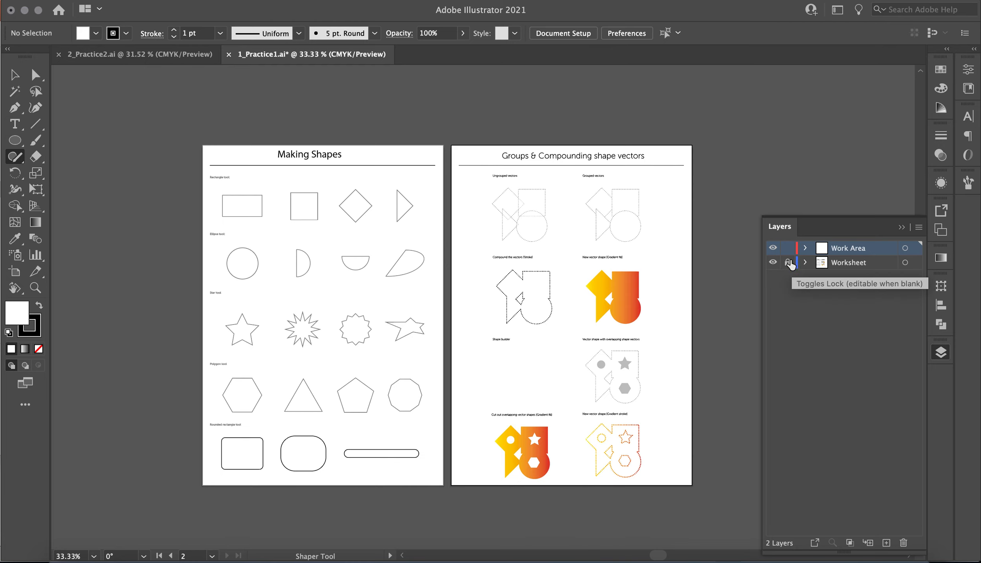
{"action": "left_click", "coordinate": [788, 268]}
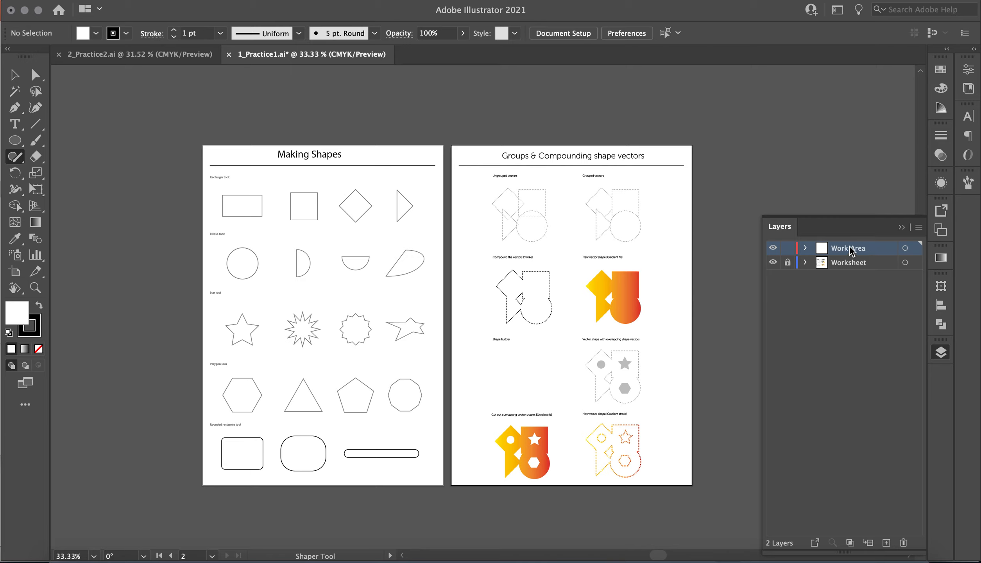
{"action": "left_click", "coordinate": [901, 228]}
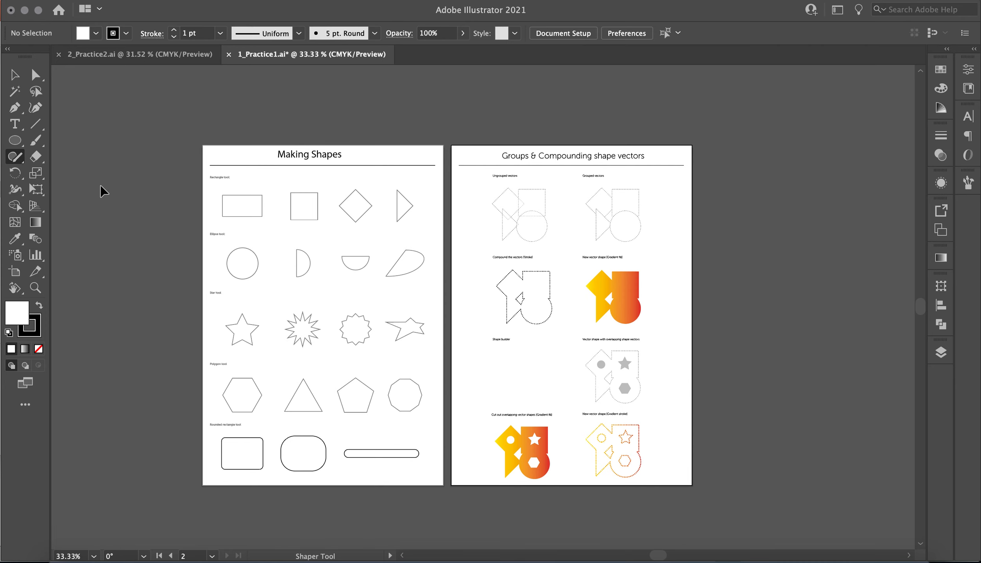
Switch to the Rectangle tool for working on the Making Shapes worksheet
{"action": "key", "text": "super+equal"}
{"action": "scroll", "coordinate": [100, 187], "scroll_direction": "left", "scroll_amount": 5}
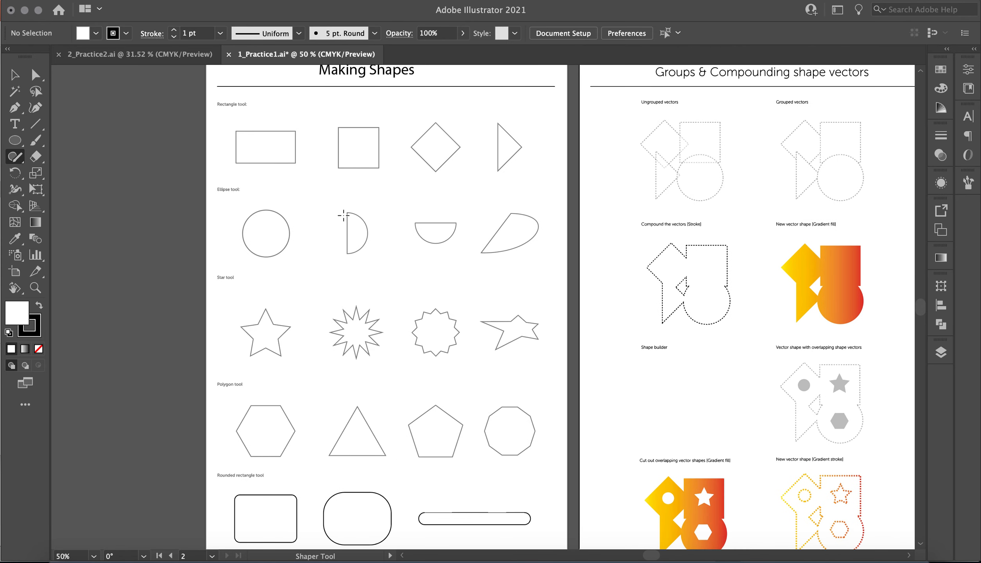
{"action": "scroll", "coordinate": [343, 216], "scroll_direction": "up", "scroll_amount": 1}
{"action": "key", "text": "super+minus"}
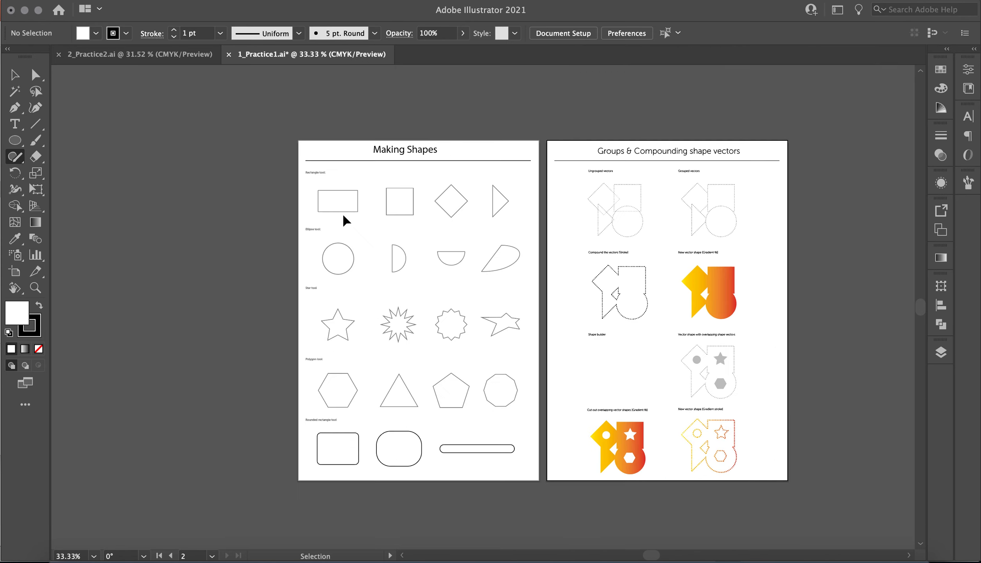
{"action": "key", "text": "super+equal"}
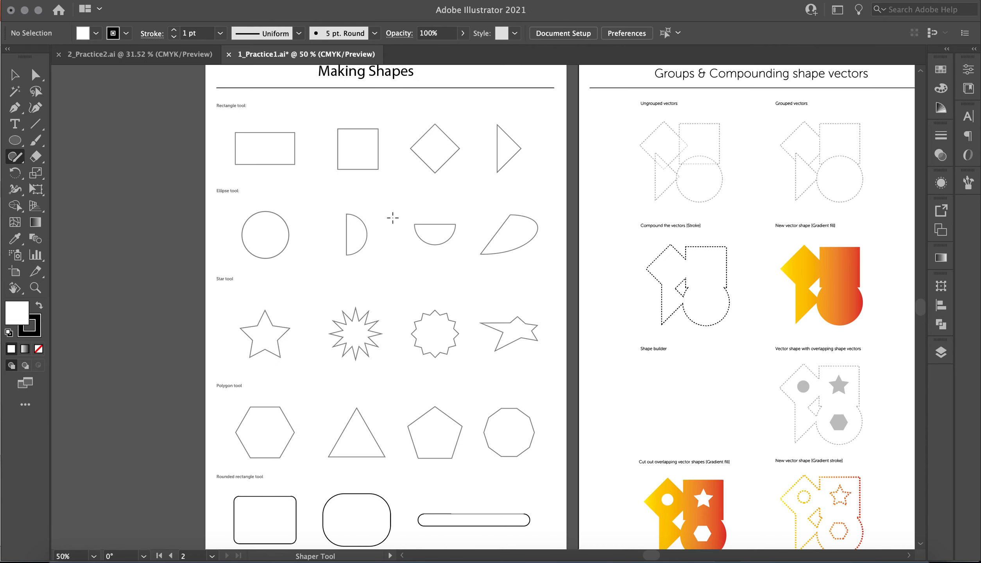
{"action": "scroll", "coordinate": [393, 217], "scroll_direction": "down", "scroll_amount": 2}
{"action": "scroll", "coordinate": [393, 217], "scroll_direction": "right", "scroll_amount": 3}
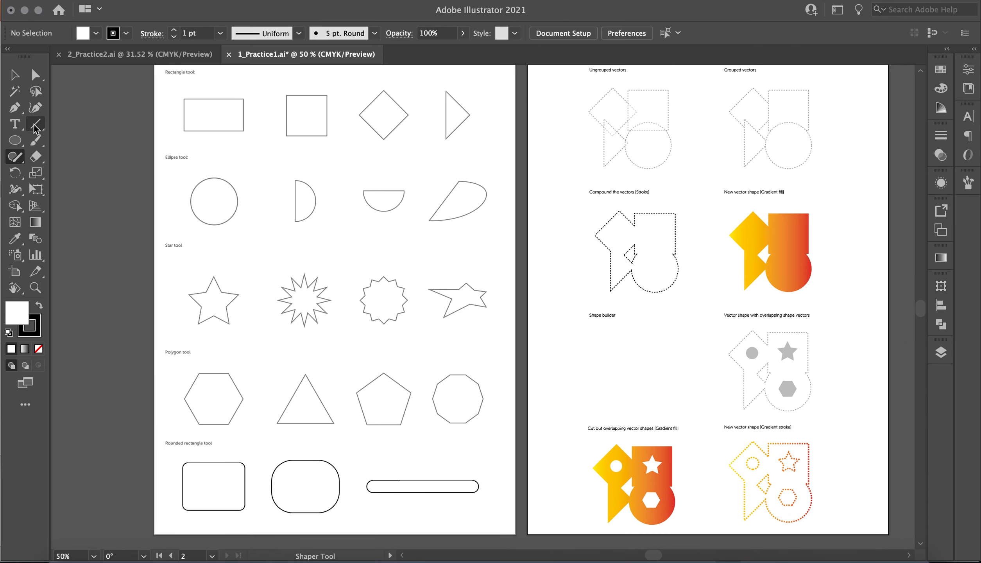
{"action": "left_click", "coordinate": [16, 143]}
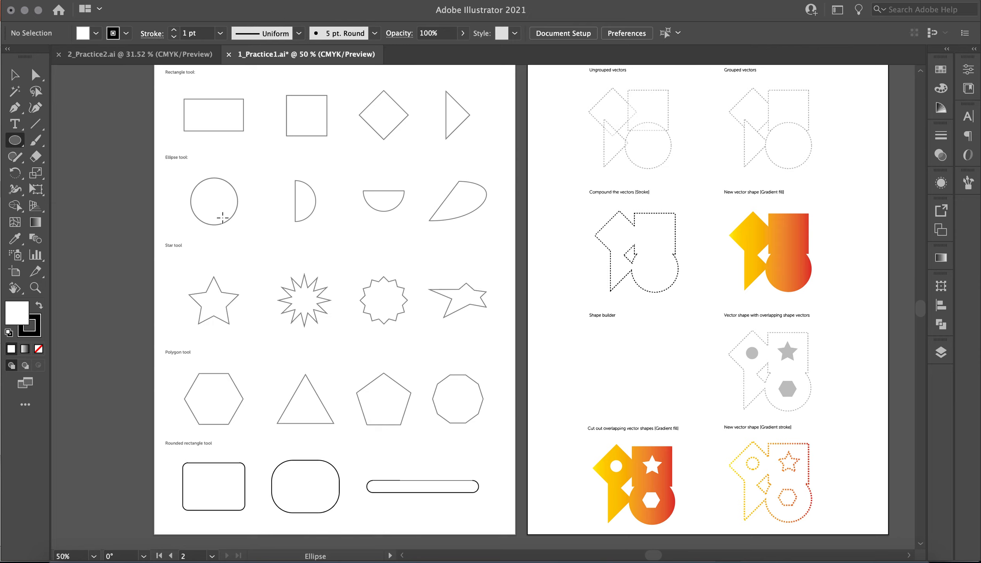
{"action": "left_click", "coordinate": [14, 142]}
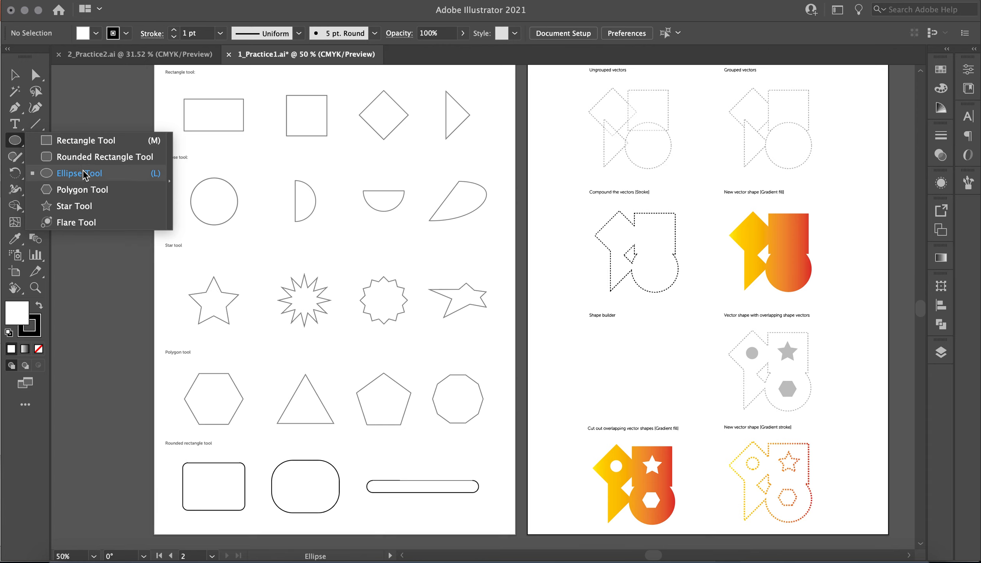
{"action": "left_click", "coordinate": [80, 143]}
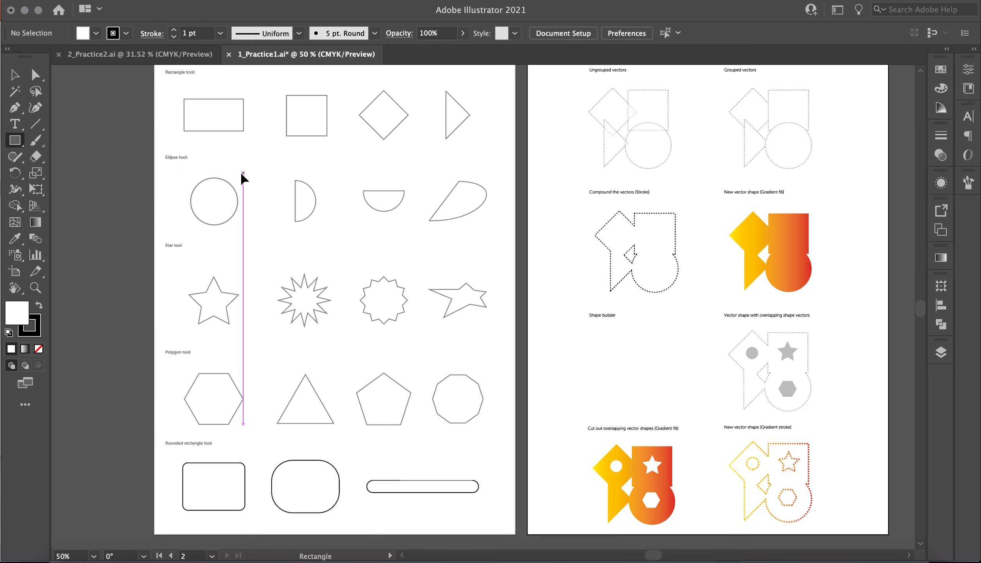
Draw a test rectangle on the empty canvas beside the Making Shapes artboard and delete it
{"action": "scroll", "coordinate": [242, 174], "scroll_direction": "down", "scroll_amount": 2}
{"action": "scroll", "coordinate": [242, 173], "scroll_direction": "up", "scroll_amount": 4}
{"action": "key", "text": "super+equal"}
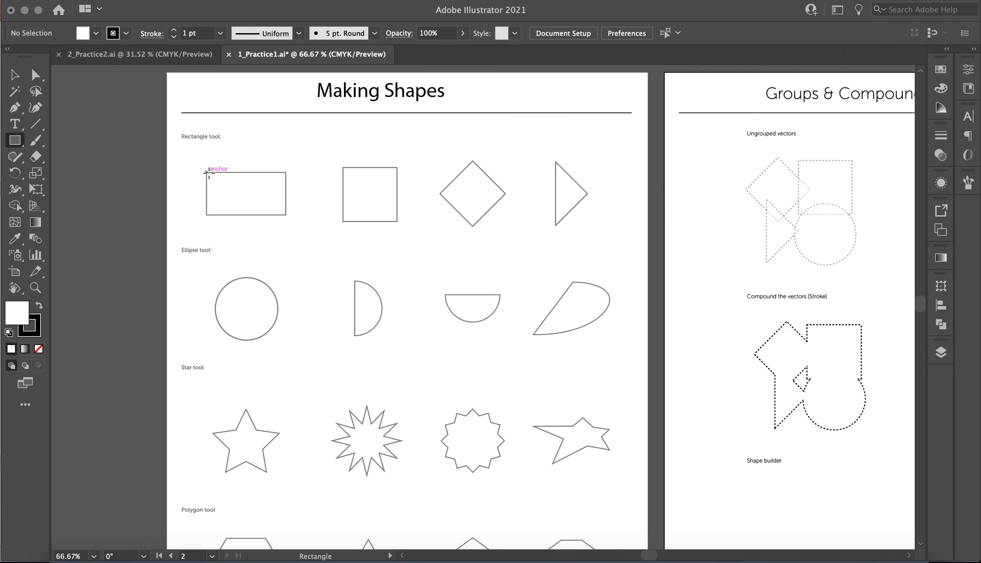
{"action": "scroll", "coordinate": [123, 216], "scroll_direction": "left", "scroll_amount": 1}
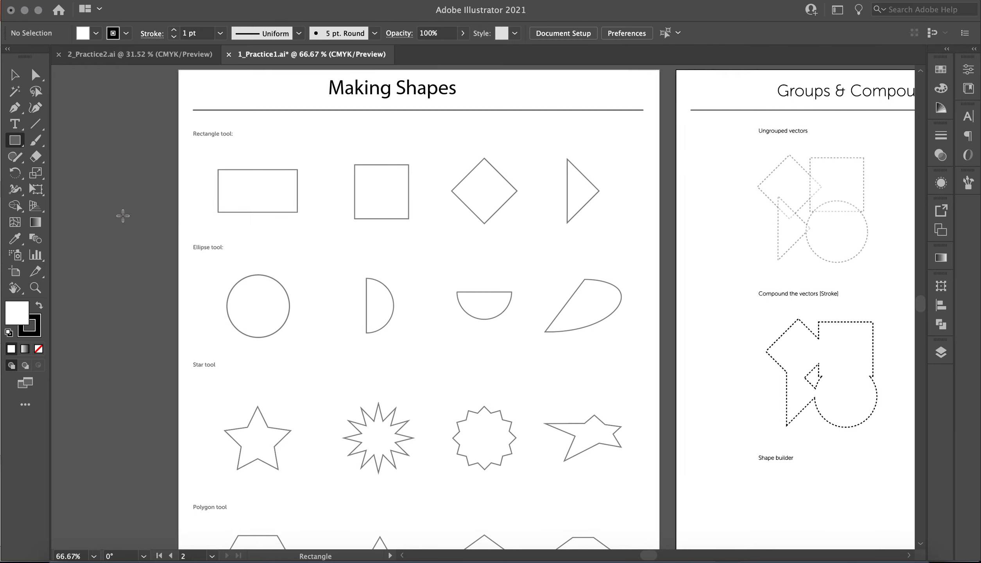
{"action": "scroll", "coordinate": [123, 216], "scroll_direction": "left", "scroll_amount": 5}
{"action": "mouse_move", "coordinate": [125, 109]}
{"action": "left_mouse_down"}
{"action": "mouse_move", "coordinate": [221, 265]}
{"action": "mouse_move", "coordinate": [328, 271]}
{"action": "mouse_move", "coordinate": [224, 223]}
{"action": "mouse_move", "coordinate": [138, 322]}
{"action": "mouse_move", "coordinate": [327, 361]}
{"action": "mouse_move", "coordinate": [394, 210]}
{"action": "mouse_move", "coordinate": [196, 215]}
{"action": "mouse_move", "coordinate": [258, 233]}
{"action": "mouse_move", "coordinate": [216, 219]}
{"action": "mouse_move", "coordinate": [227, 217]}
{"action": "mouse_move", "coordinate": [289, 295]}
{"action": "mouse_move", "coordinate": [188, 181]}
{"action": "mouse_move", "coordinate": [310, 304]}
{"action": "mouse_move", "coordinate": [187, 199]}
{"action": "mouse_move", "coordinate": [184, 184]}
{"action": "mouse_move", "coordinate": [191, 210]}
{"action": "left_mouse_up"}
{"action": "key", "text": "Delete"}
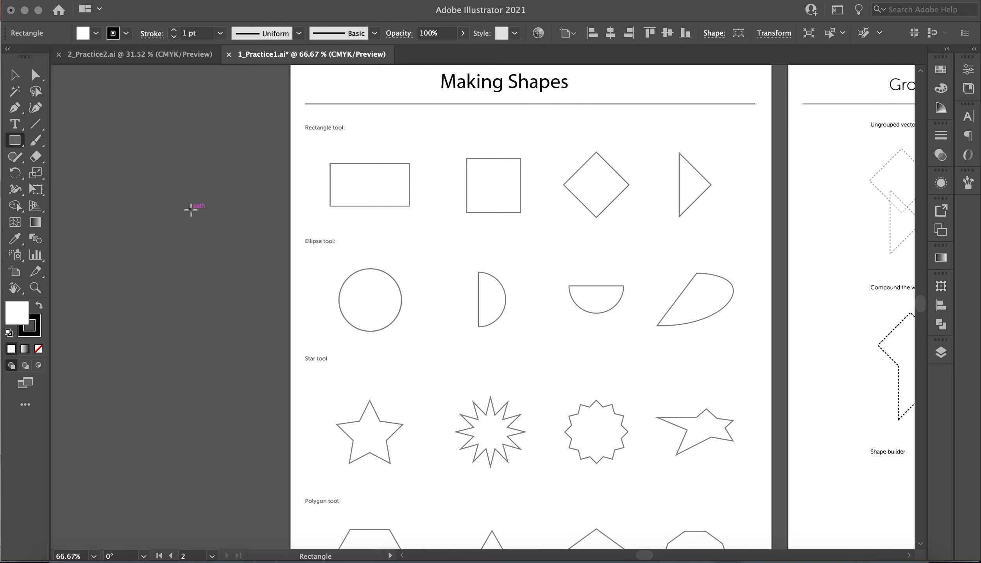
Trace the first worksheet shape in the Rectangle tool row with a matching rectangle
{"action": "scroll", "coordinate": [329, 160], "scroll_direction": "right", "scroll_amount": 2}
{"action": "scroll", "coordinate": [329, 160], "scroll_direction": "down", "scroll_amount": 1}
{"action": "scroll", "coordinate": [329, 160], "scroll_direction": "right", "scroll_amount": 1}
{"action": "scroll", "coordinate": [329, 160], "scroll_direction": "down", "scroll_amount": 1}
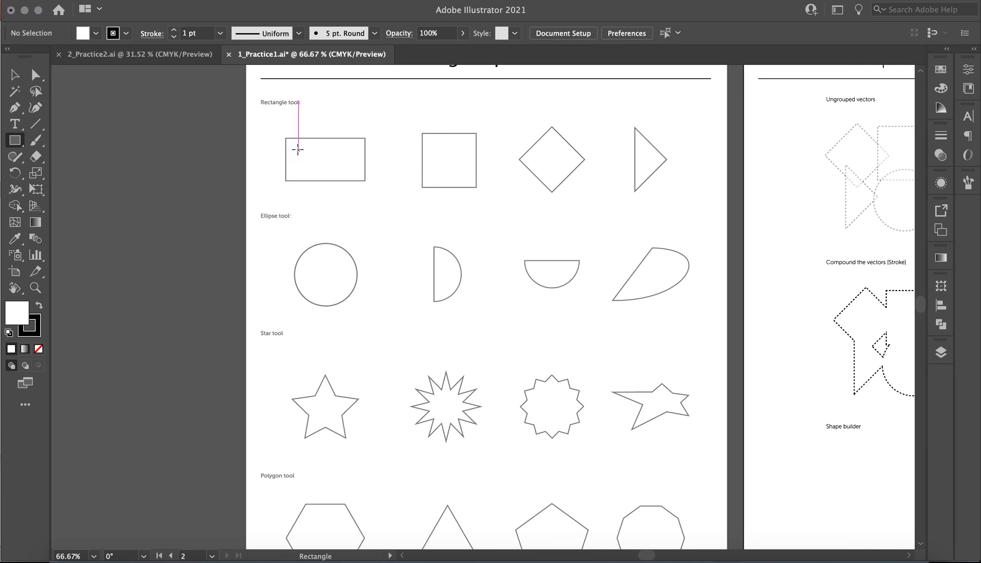
{"action": "left_click_drag", "start_coordinate": [285, 137], "coordinate": [367, 182]}
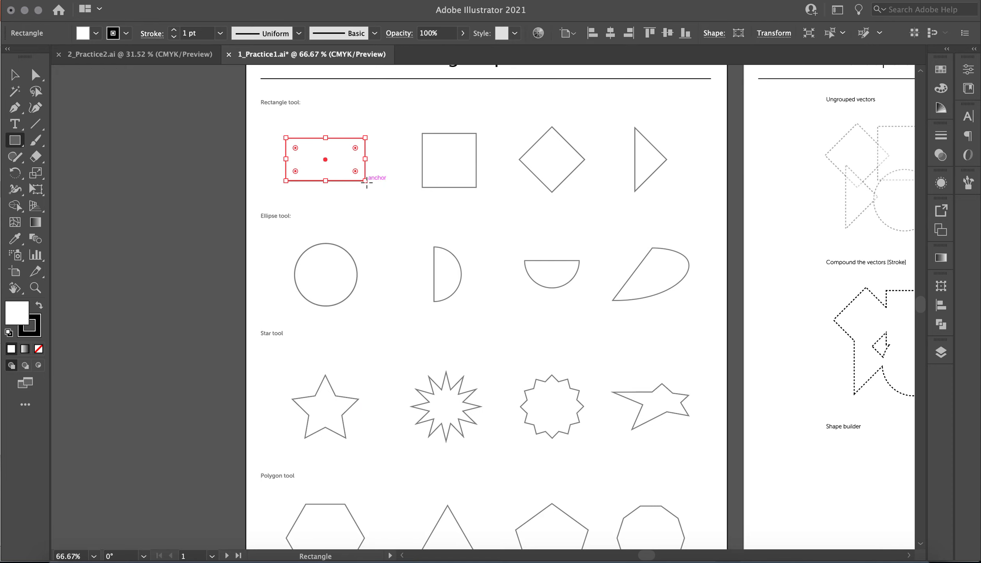
{"action": "key", "text": "super+equal"}
{"action": "scroll", "coordinate": [439, 310], "scroll_direction": "right", "scroll_amount": 4}
{"action": "scroll", "coordinate": [439, 311], "scroll_direction": "down", "scroll_amount": 2}
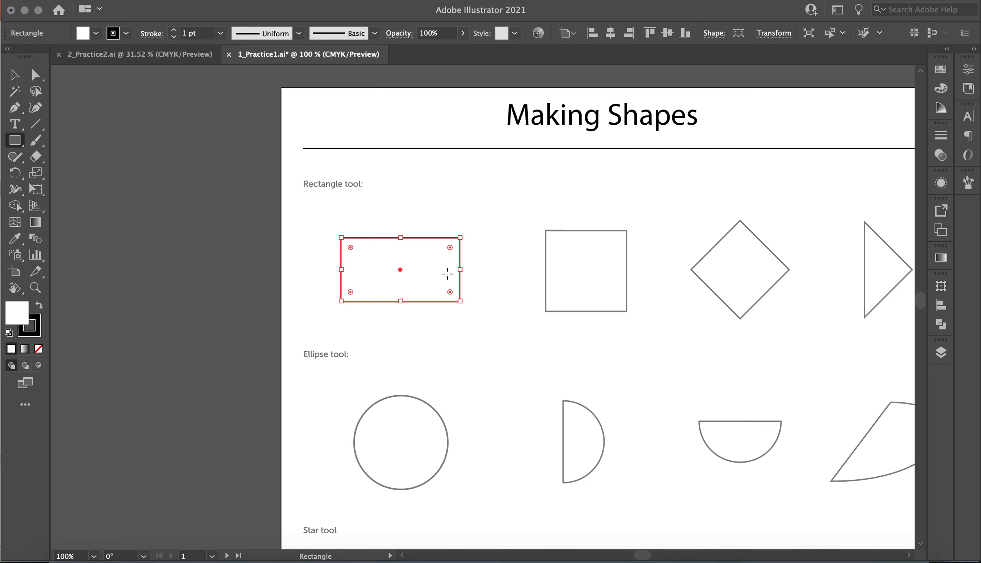
Fill the traced rectangle in the Rectangle tool row with a bright blue of hue 199°
{"action": "left_click", "coordinate": [15, 75]}
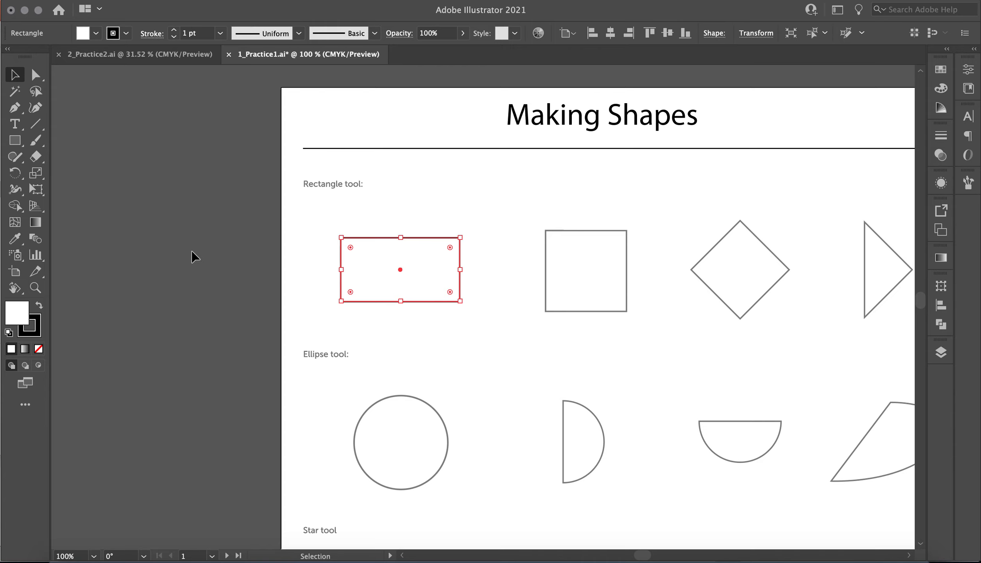
{"action": "double_click", "coordinate": [16, 312]}
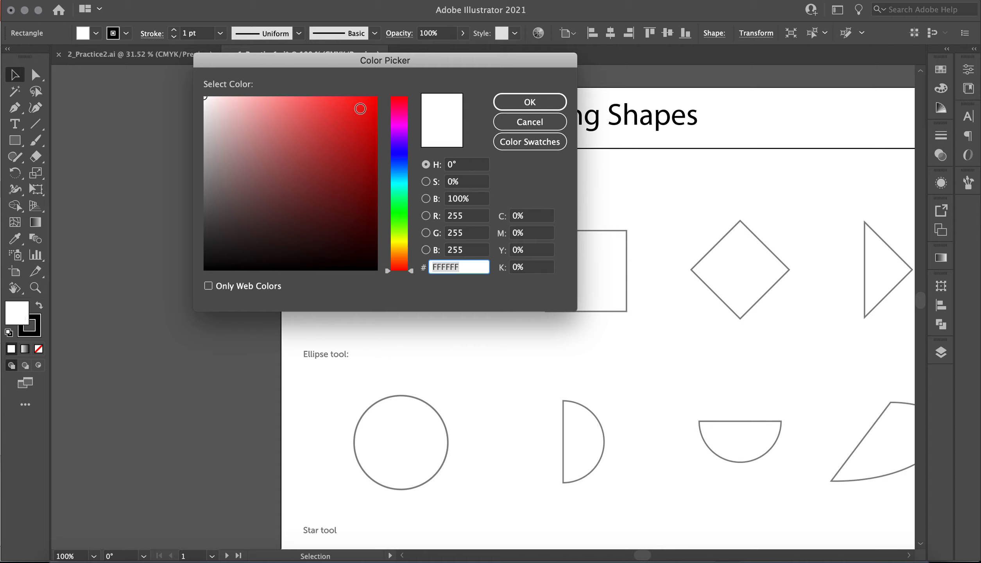
{"action": "left_click", "coordinate": [344, 184]}
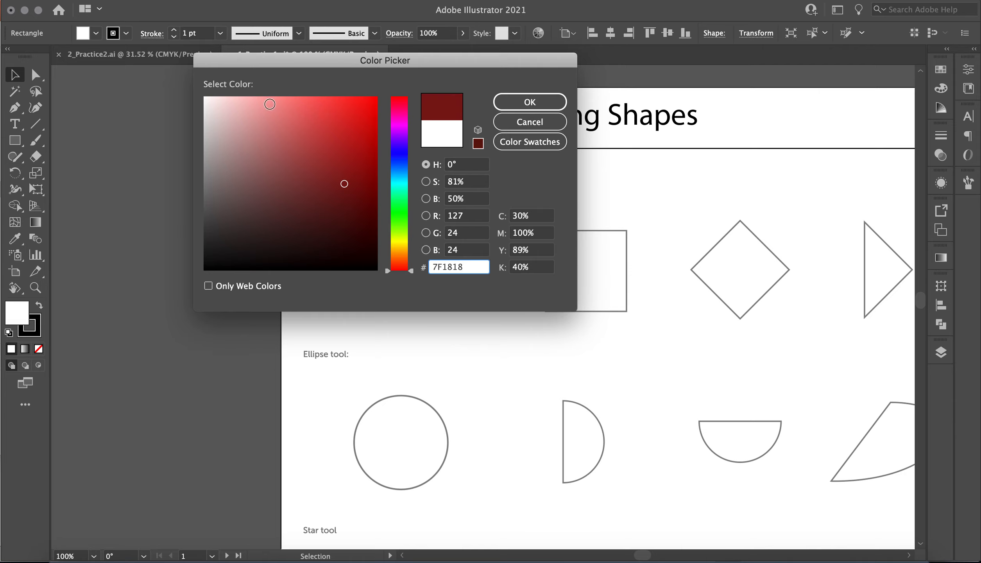
{"action": "left_click", "coordinate": [309, 112]}
{"action": "left_click", "coordinate": [256, 111]}
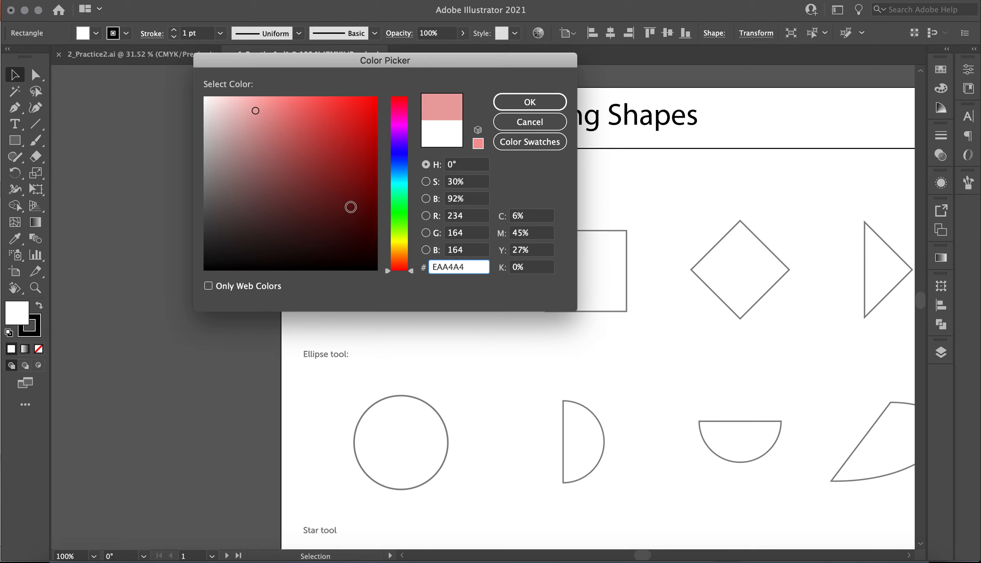
{"action": "left_click", "coordinate": [340, 211]}
{"action": "left_click", "coordinate": [361, 211]}
{"action": "mouse_move", "coordinate": [405, 167]}
{"action": "left_mouse_down"}
{"action": "mouse_move", "coordinate": [400, 177]}
{"action": "mouse_move", "coordinate": [400, 159]}
{"action": "mouse_move", "coordinate": [400, 175]}
{"action": "left_mouse_up"}
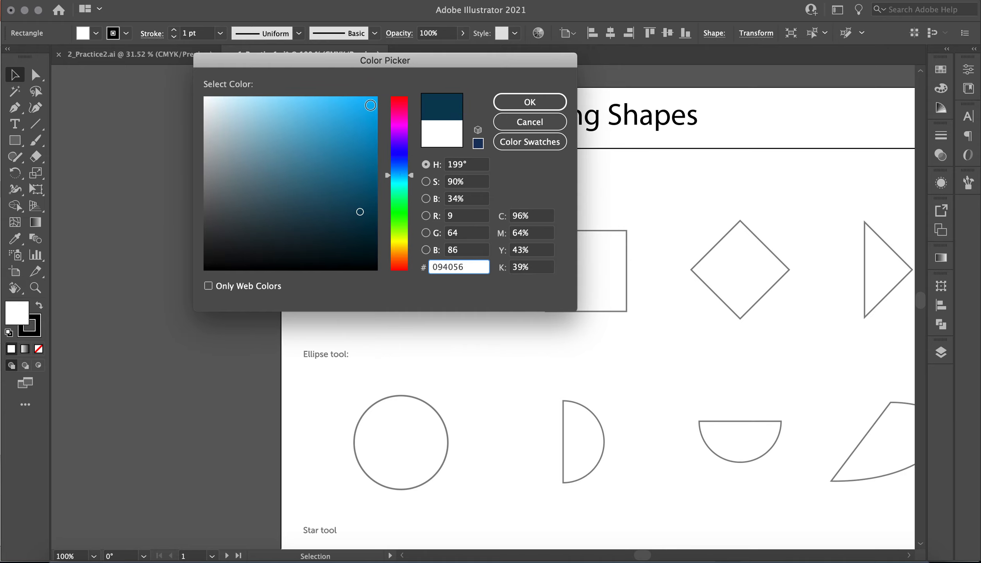
{"action": "left_click", "coordinate": [371, 105]}
{"action": "left_click", "coordinate": [547, 102]}
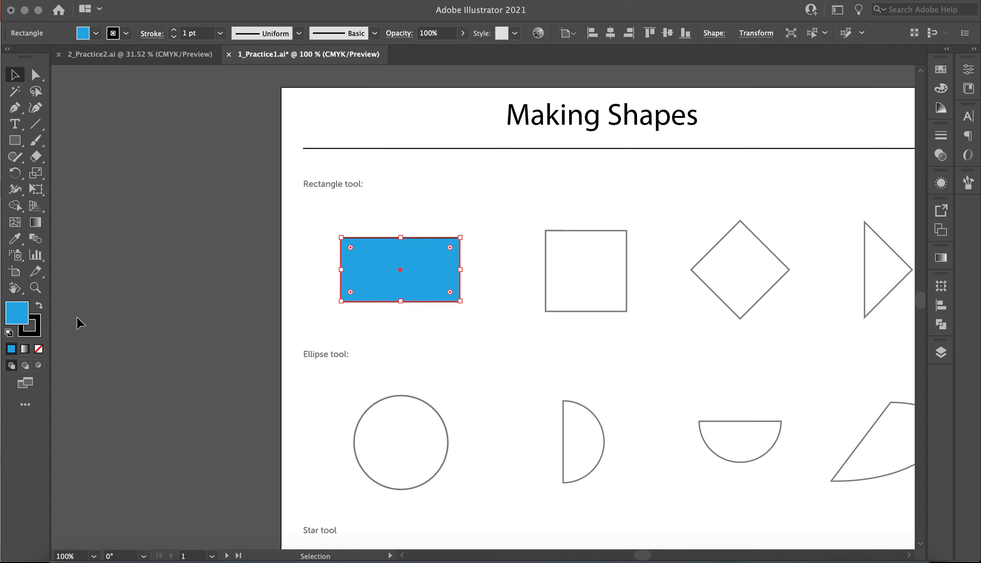
Set the traced rectangle's stroke colour to orange-yellow FFBC00
{"action": "left_click", "coordinate": [31, 335]}
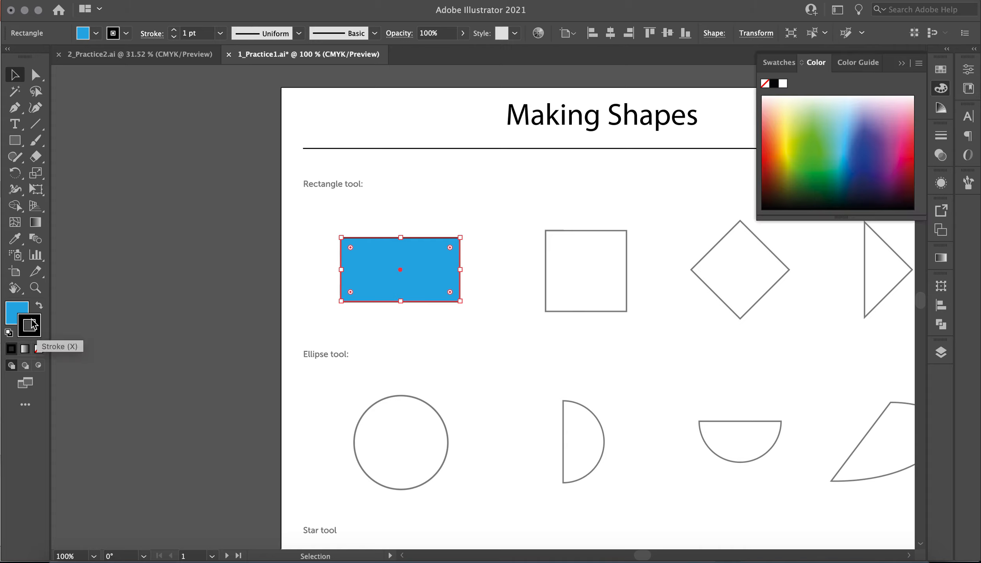
{"action": "double_click", "coordinate": [30, 325]}
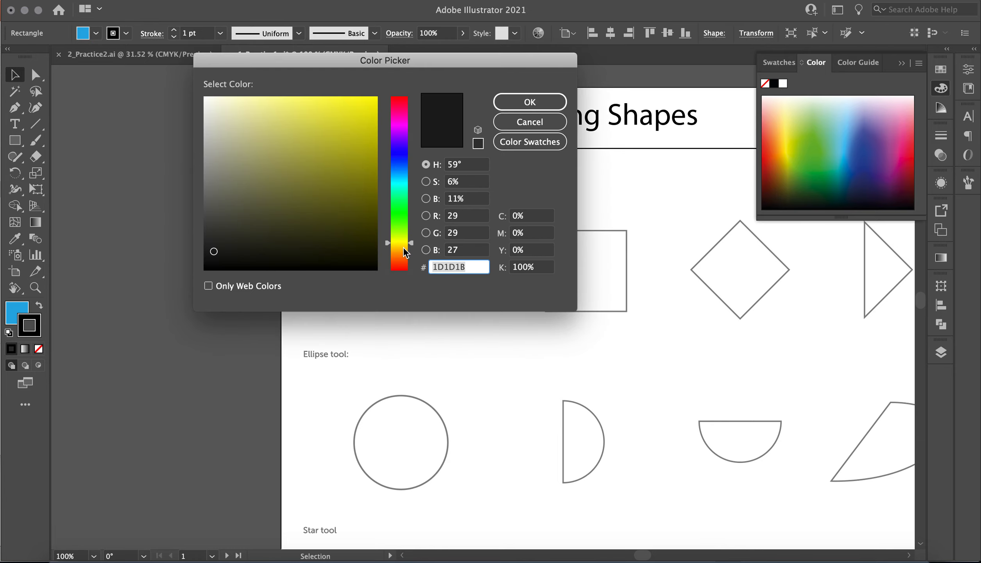
{"action": "left_click", "coordinate": [404, 250]}
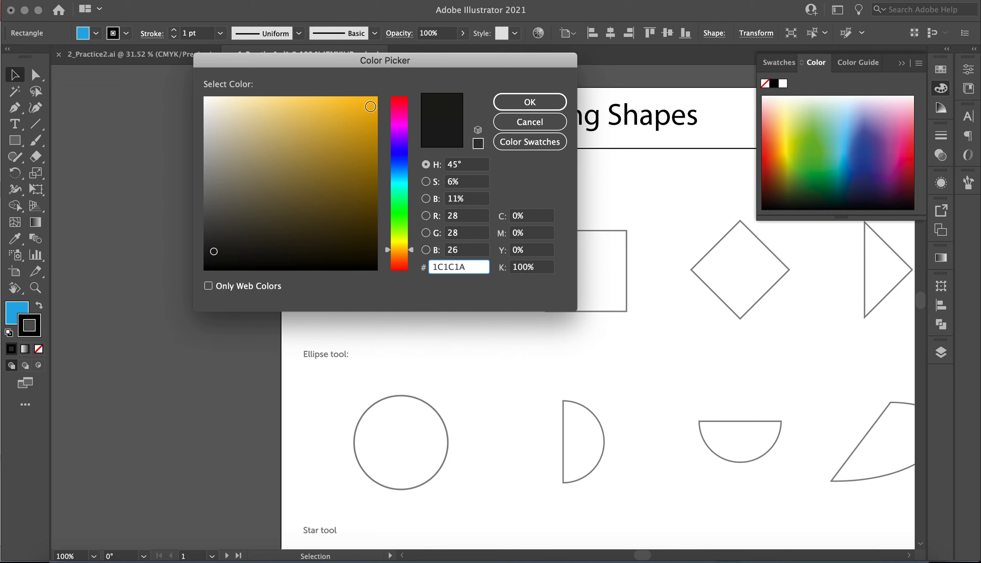
{"action": "left_click_drag", "start_coordinate": [370, 106], "coordinate": [384, 96]}
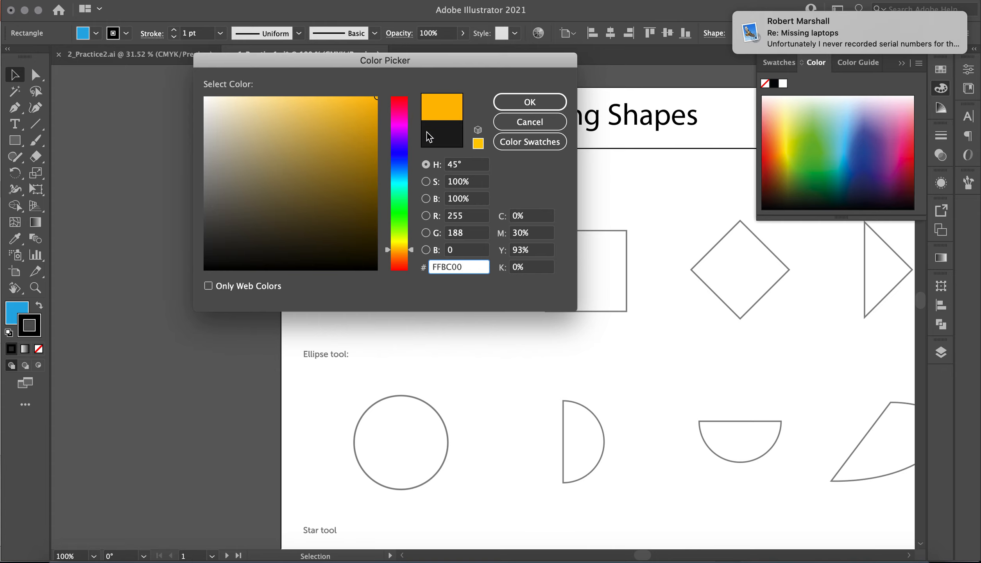
{"action": "left_click", "coordinate": [528, 102]}
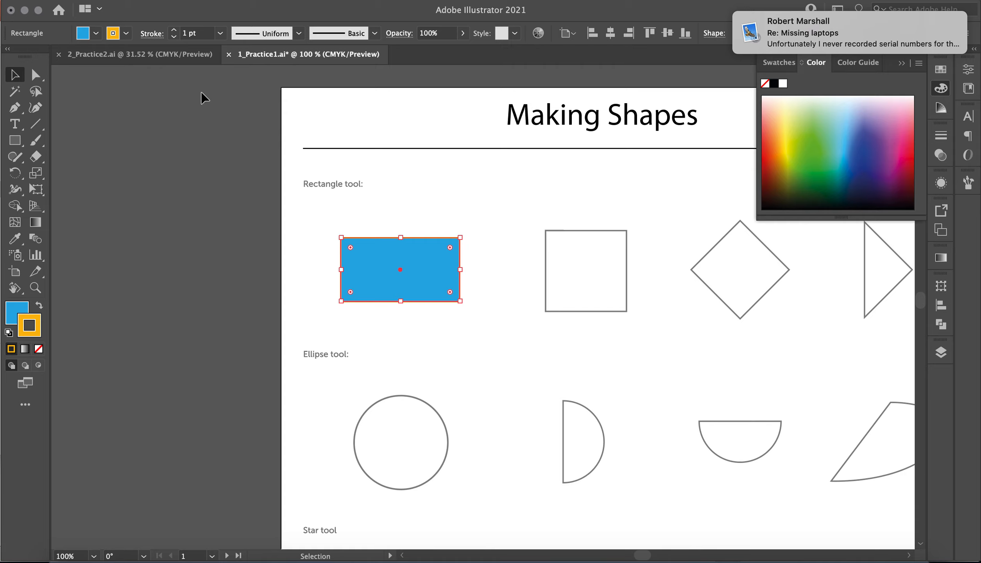
Increase the rectangle's stroke weight to 3 pt and deselect it
{"action": "left_click", "coordinate": [174, 30]}
{"action": "left_click", "coordinate": [173, 30]}
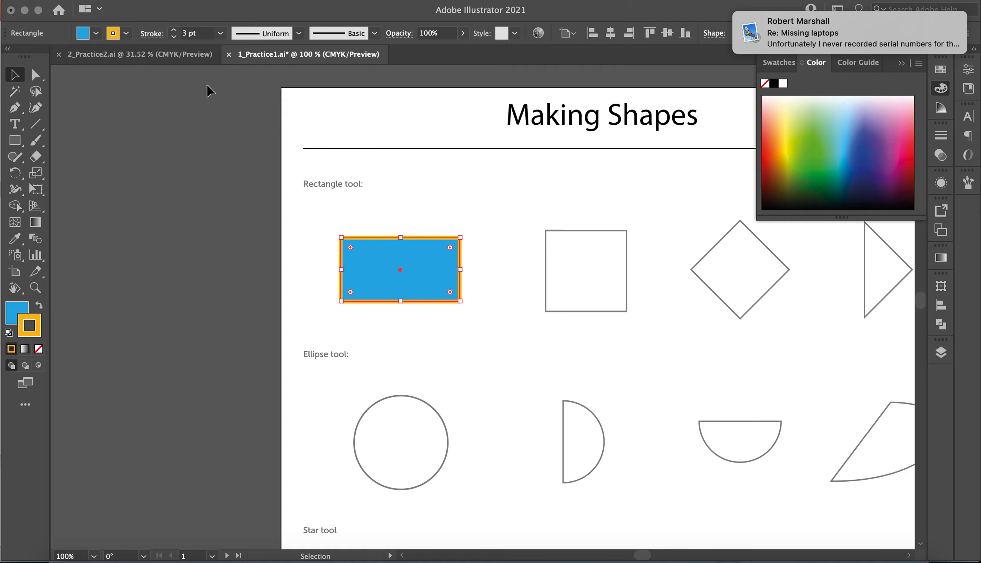
{"action": "left_click", "coordinate": [132, 231]}
Trace the square in the Rectangle tool row with a square in the same blue fill and orange-yellow stroke
{"action": "scroll", "coordinate": [328, 335], "scroll_direction": "right", "scroll_amount": 10}
{"action": "scroll", "coordinate": [328, 335], "scroll_direction": "down", "scroll_amount": 3}
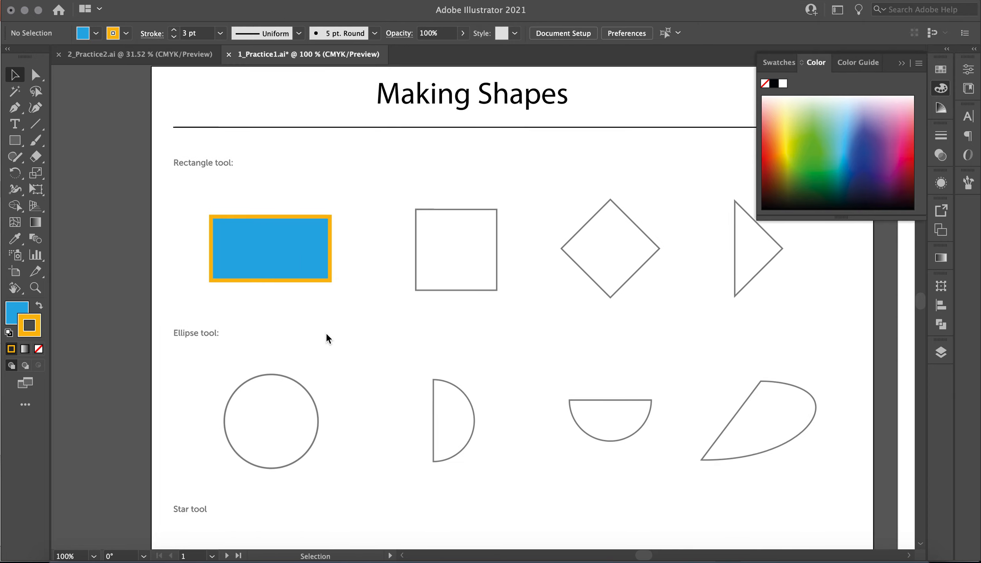
{"action": "left_click", "coordinate": [275, 249]}
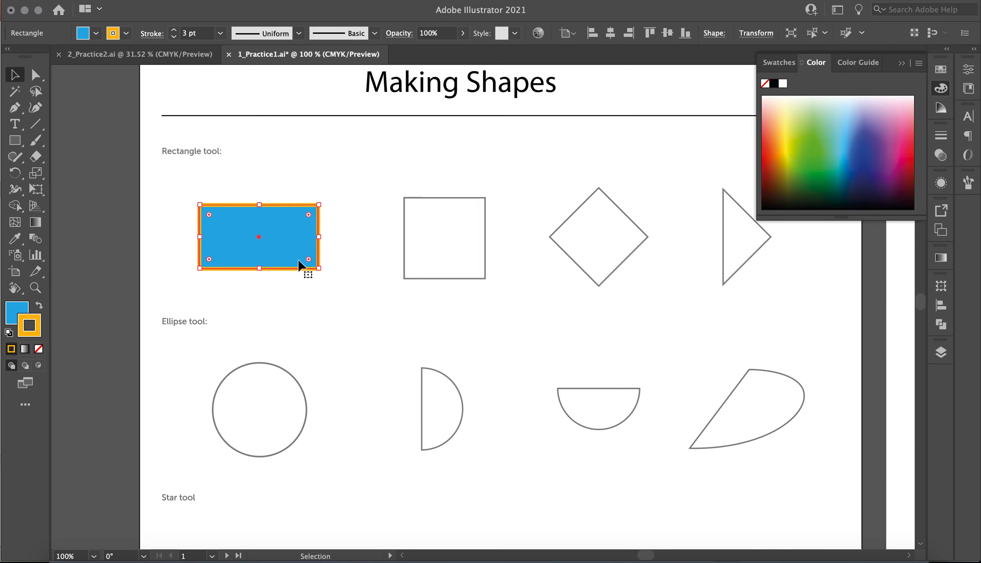
{"action": "scroll", "coordinate": [381, 312], "scroll_direction": "right", "scroll_amount": 5}
{"action": "scroll", "coordinate": [381, 313], "scroll_direction": "down", "scroll_amount": 1}
{"action": "key", "text": "m"}
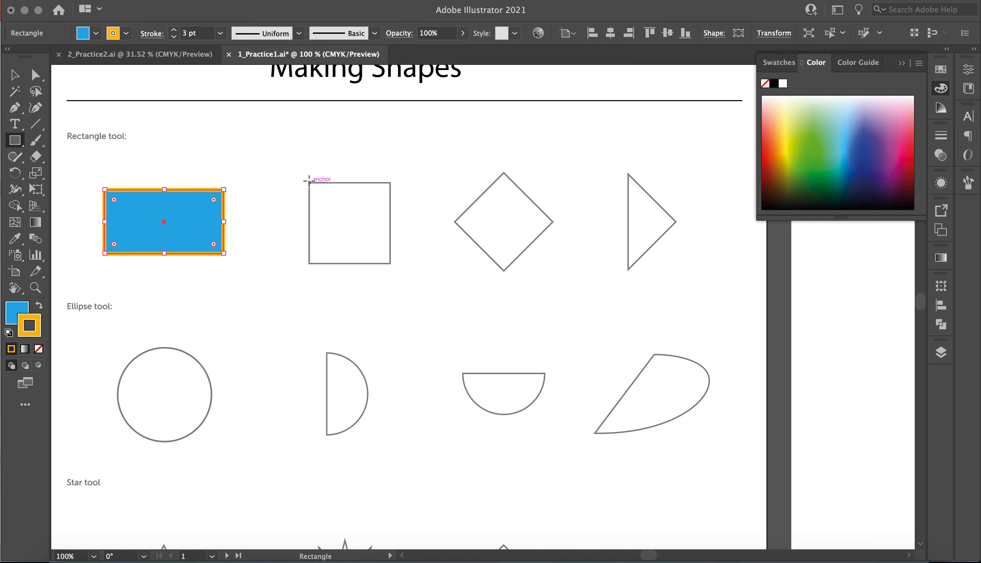
{"action": "left_click_drag", "start_coordinate": [308, 182], "coordinate": [390, 264]}
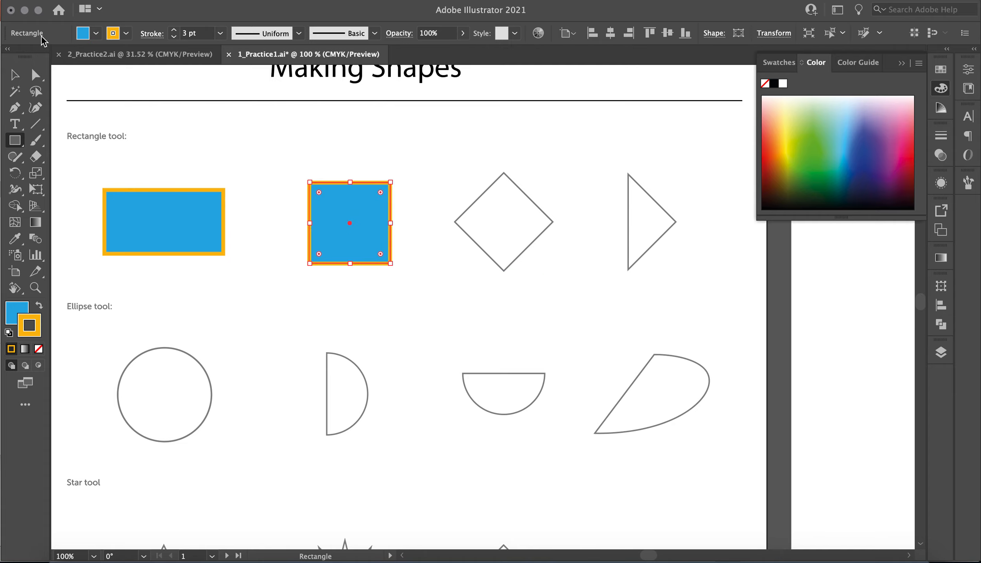
{"action": "left_click", "coordinate": [14, 76]}
{"action": "left_click", "coordinate": [265, 147]}
{"action": "scroll", "coordinate": [265, 147], "scroll_direction": "right", "scroll_amount": 5}
{"action": "scroll", "coordinate": [265, 147], "scroll_direction": "down", "scroll_amount": 2}
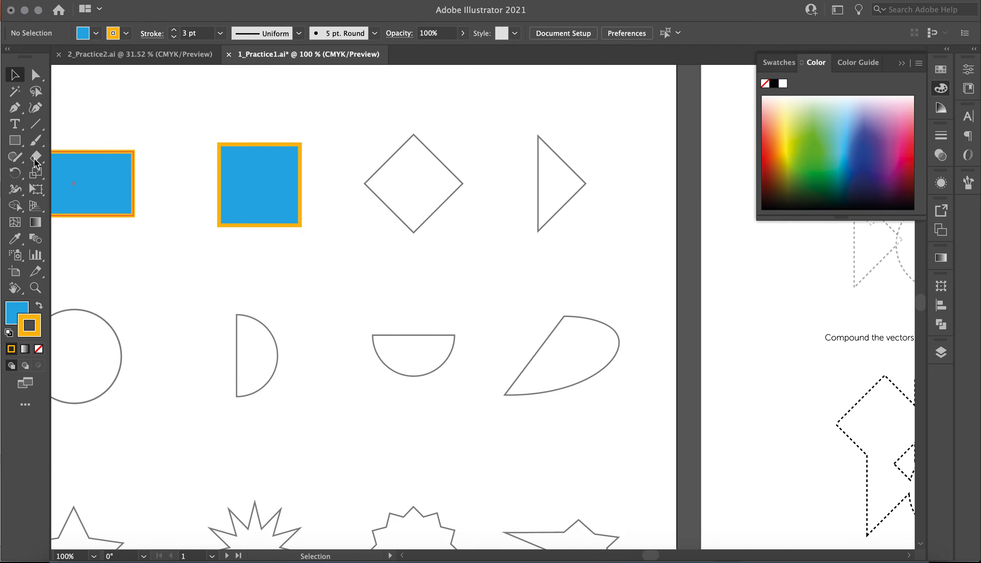
{"action": "left_click", "coordinate": [17, 145]}
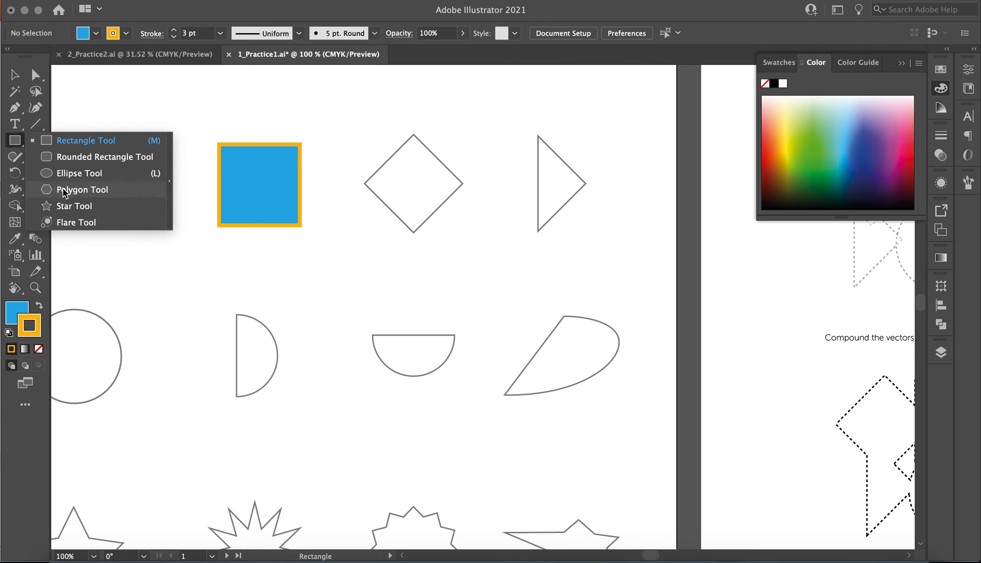
{"action": "left_click", "coordinate": [136, 113]}
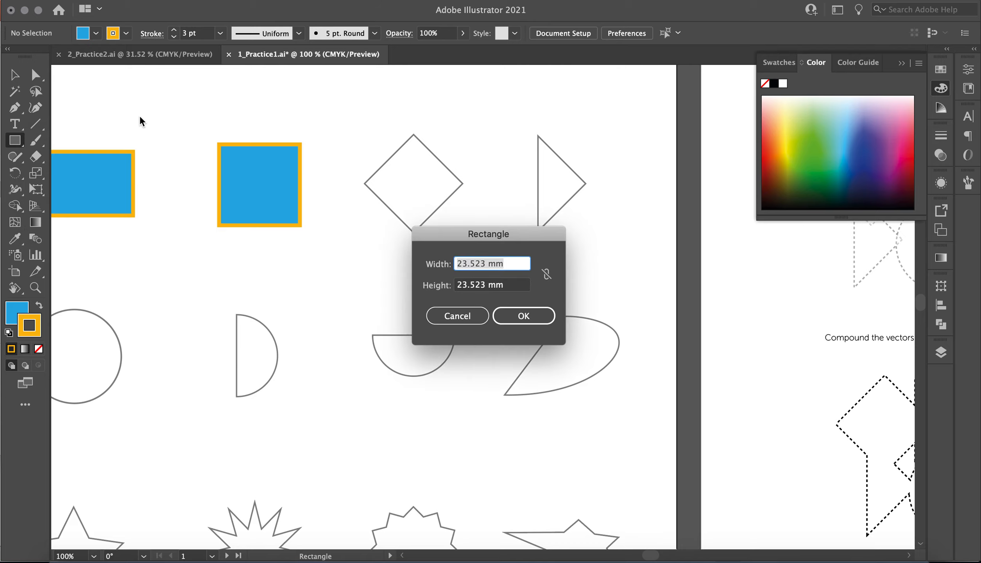
{"action": "left_click", "coordinate": [478, 315]}
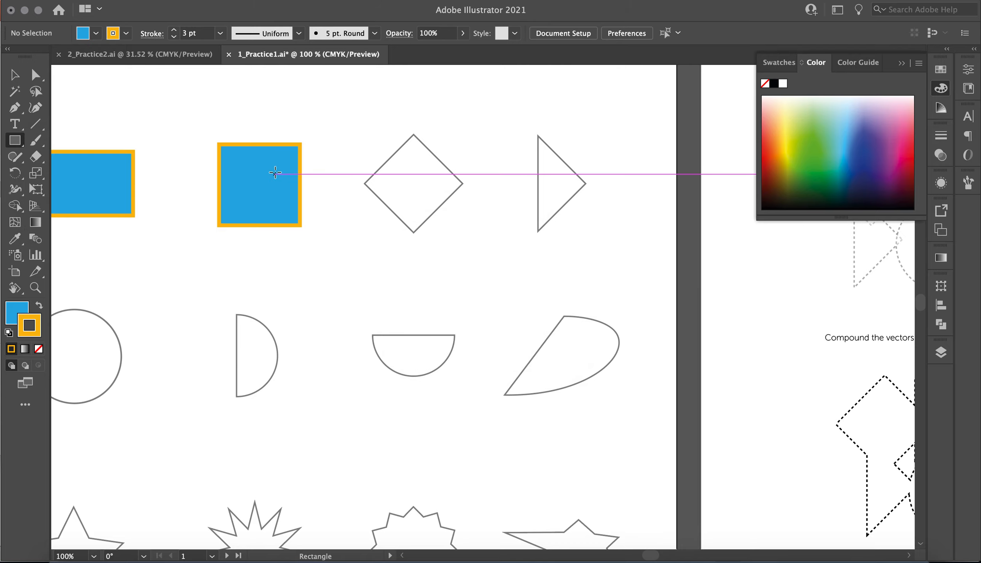
Select the blue square, copy it and deselect it
{"action": "left_click", "coordinate": [15, 74]}
{"action": "left_click", "coordinate": [256, 189]}
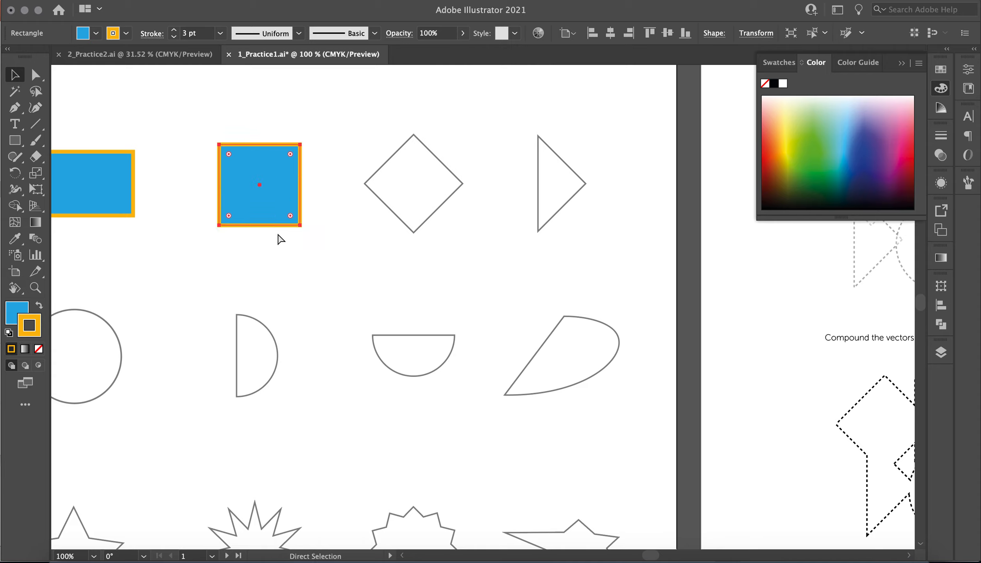
{"action": "left_click", "coordinate": [356, 171]}
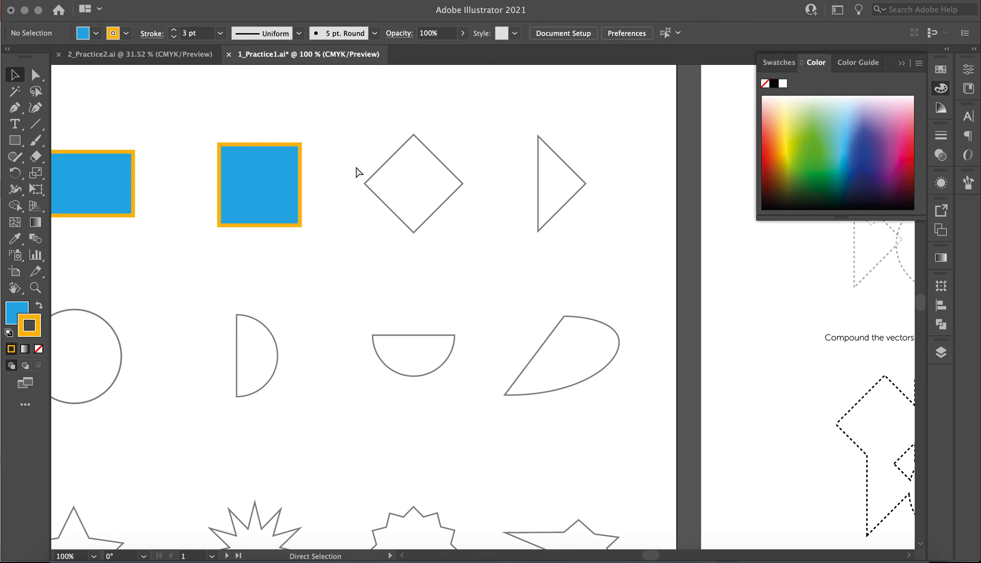
Paste a trial copy of the blue square and delete it
{"action": "key", "text": "super+v"}
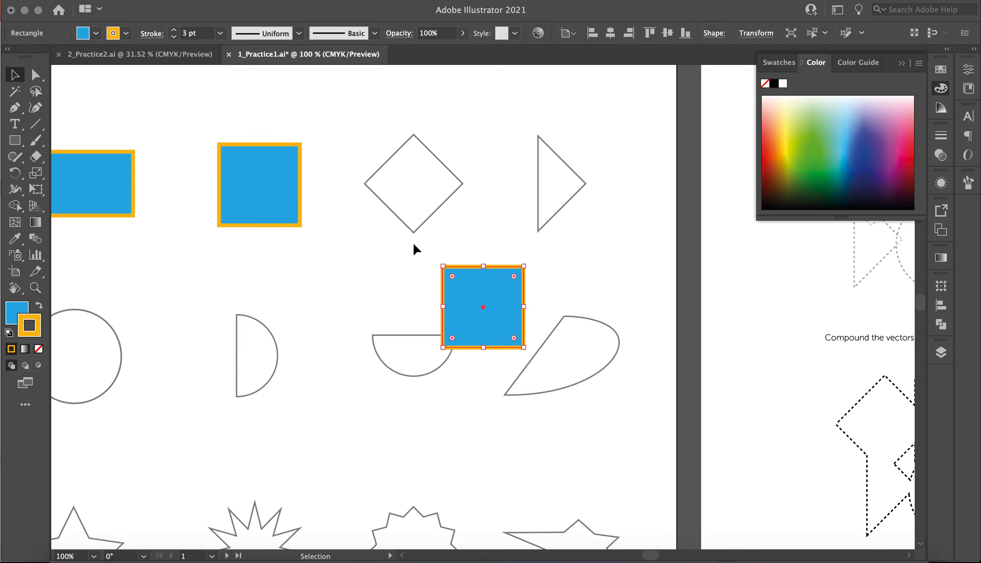
{"action": "key", "text": "BackSpace"}
{"action": "left_click", "coordinate": [123, 2]}
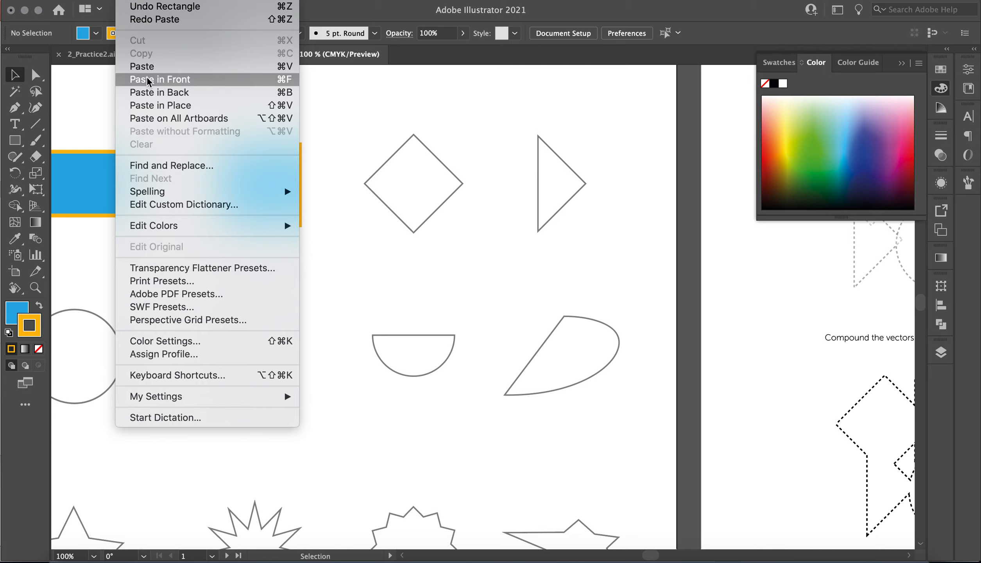
{"action": "left_click", "coordinate": [364, 135]}
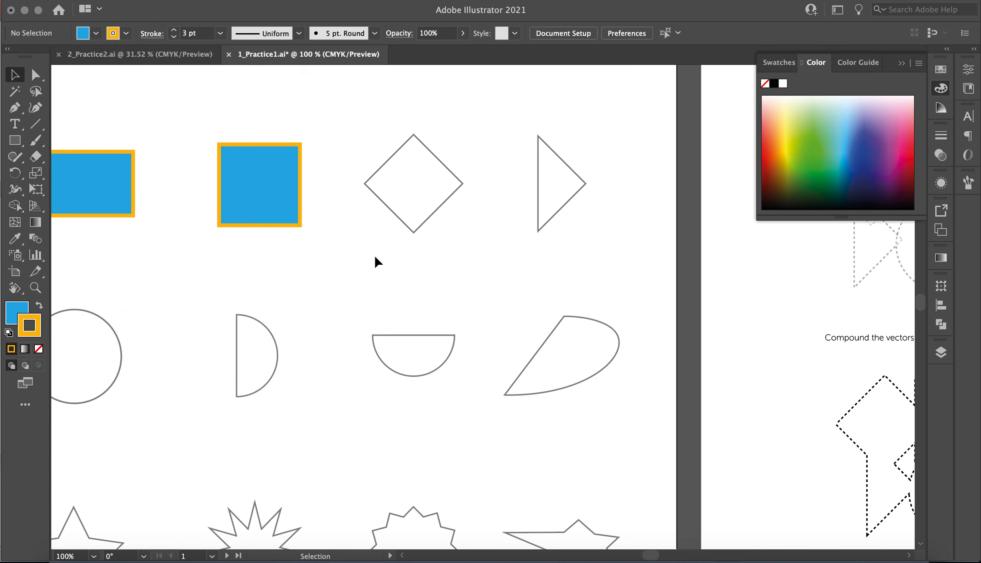
Paste a copy of the blue square, centre it over the diamond outline and rotate it by 135°
{"action": "key", "text": "super+v"}
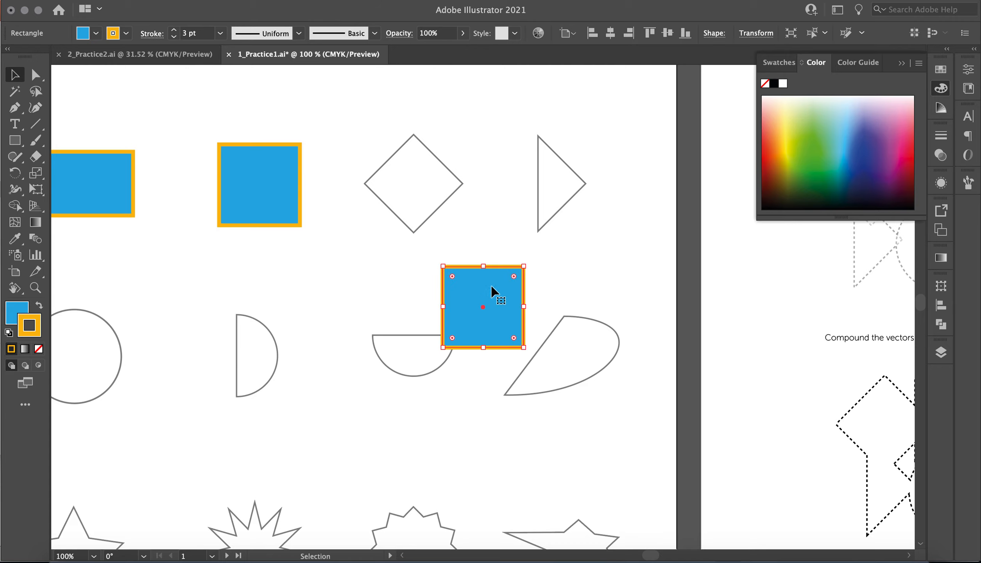
{"action": "left_click_drag", "start_coordinate": [485, 290], "coordinate": [415, 168]}
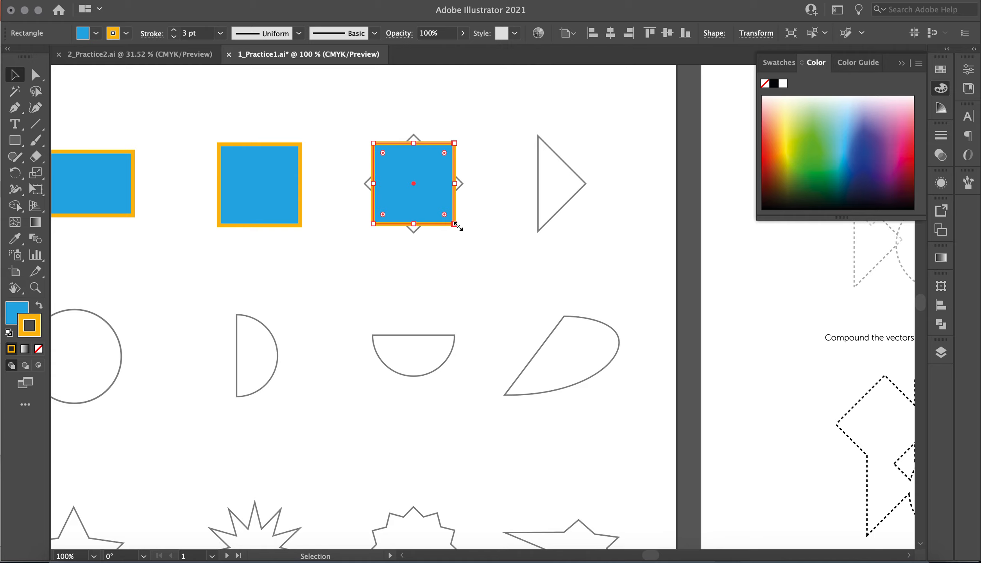
{"action": "mouse_move", "coordinate": [458, 226]}
{"action": "left_mouse_down"}
{"action": "mouse_move", "coordinate": [539, 309]}
{"action": "mouse_move", "coordinate": [448, 226]}
{"action": "mouse_move", "coordinate": [455, 232]}
{"action": "left_mouse_up"}
{"action": "left_click_drag", "start_coordinate": [461, 137], "coordinate": [361, 188]}
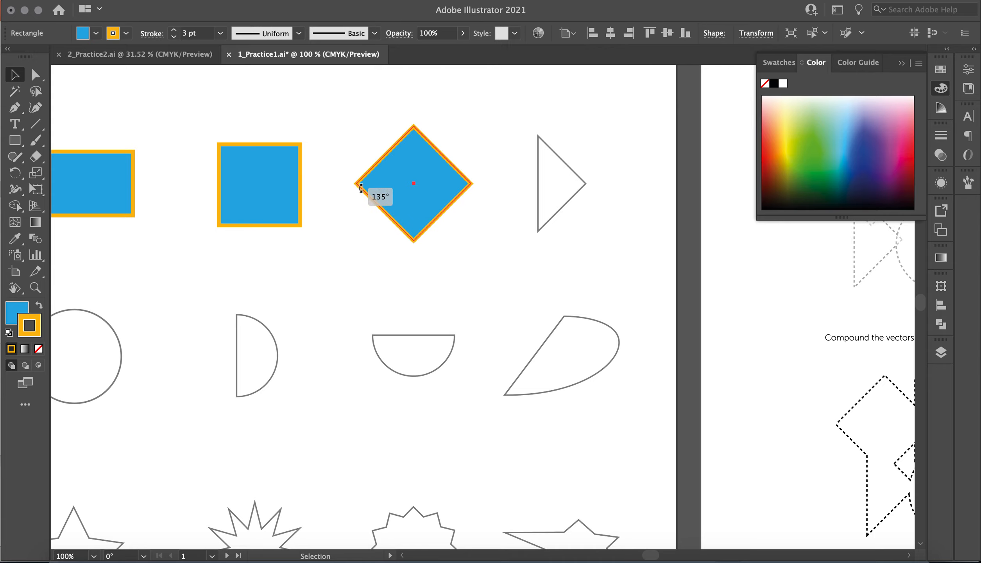
{"action": "left_click_drag", "start_coordinate": [360, 189], "coordinate": [360, 189]}
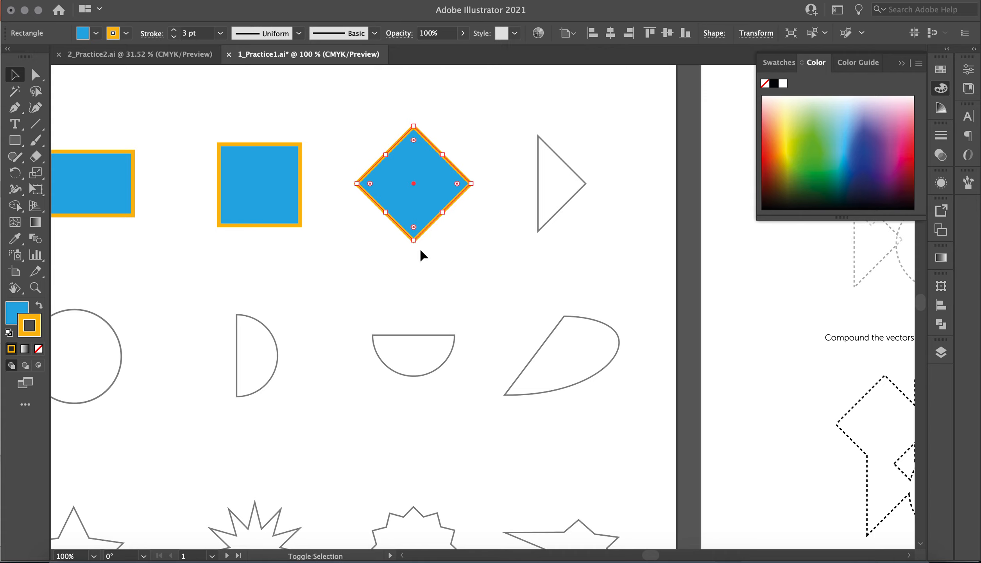
Scale the rotated square down to match the diamond outline and deselect it
{"action": "left_click_drag", "start_coordinate": [415, 241], "coordinate": [415, 231]}
{"action": "mouse_move", "coordinate": [413, 127]}
{"action": "left_mouse_down"}
{"action": "mouse_move", "coordinate": [414, 145]}
{"action": "mouse_move", "coordinate": [413, 133]}
{"action": "left_mouse_up"}
{"action": "left_click", "coordinate": [496, 282]}
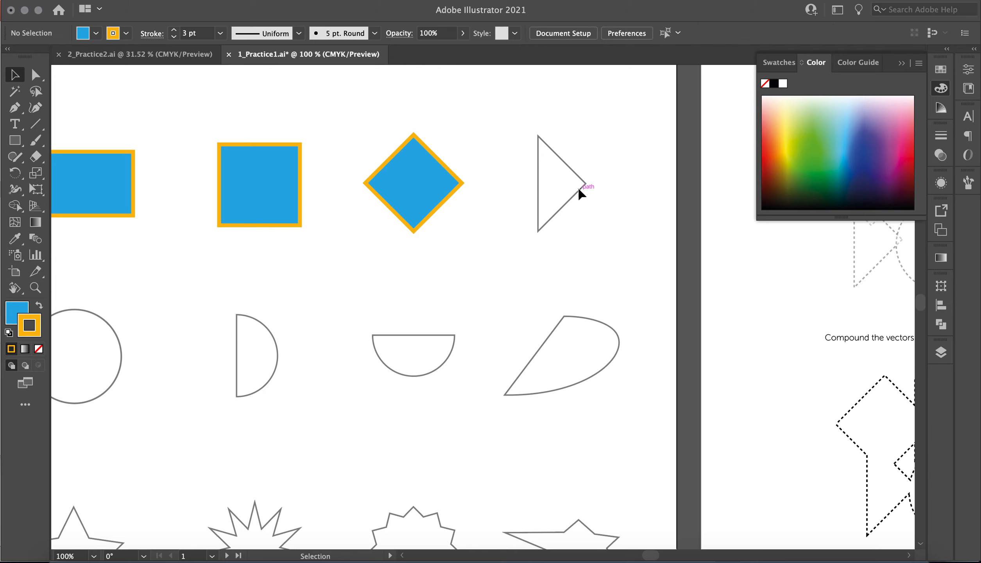
Duplicate the blue diamond over the triangle outline so their right corners coincide, and deselect it
{"action": "left_click", "coordinate": [18, 143]}
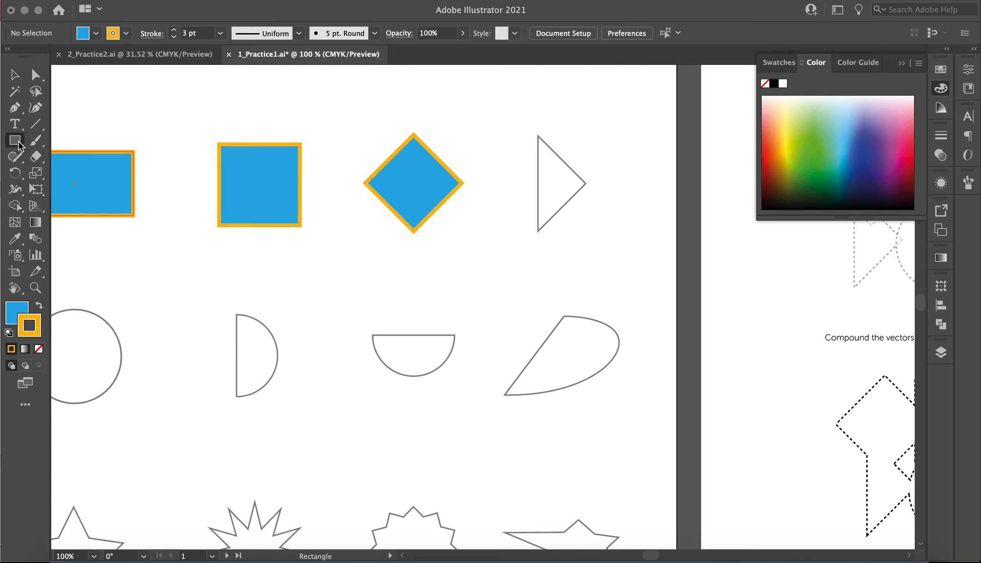
{"action": "left_click", "coordinate": [15, 74]}
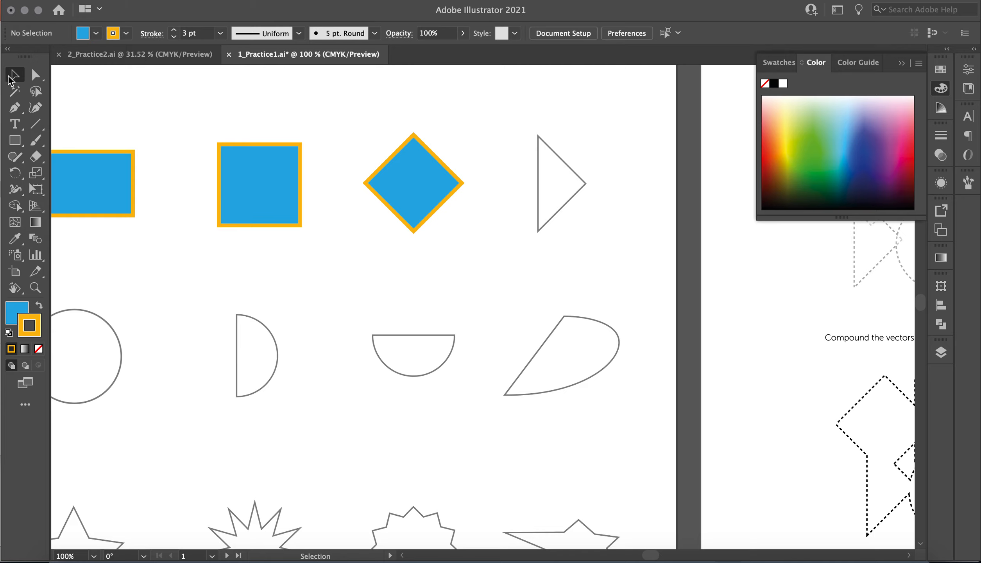
{"action": "left_click", "coordinate": [408, 198]}
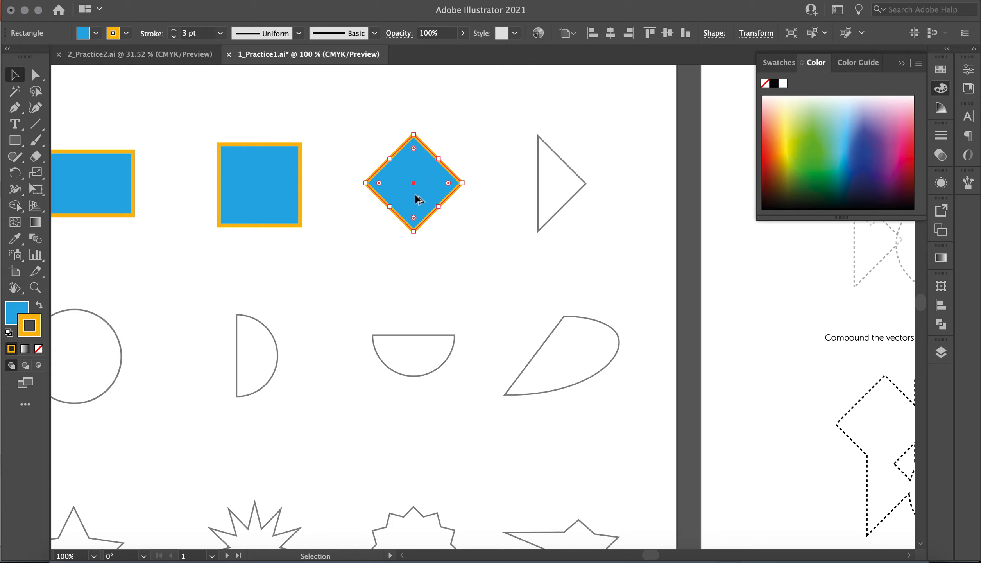
{"action": "left_click_drag", "start_coordinate": [417, 198], "coordinate": [537, 199]}
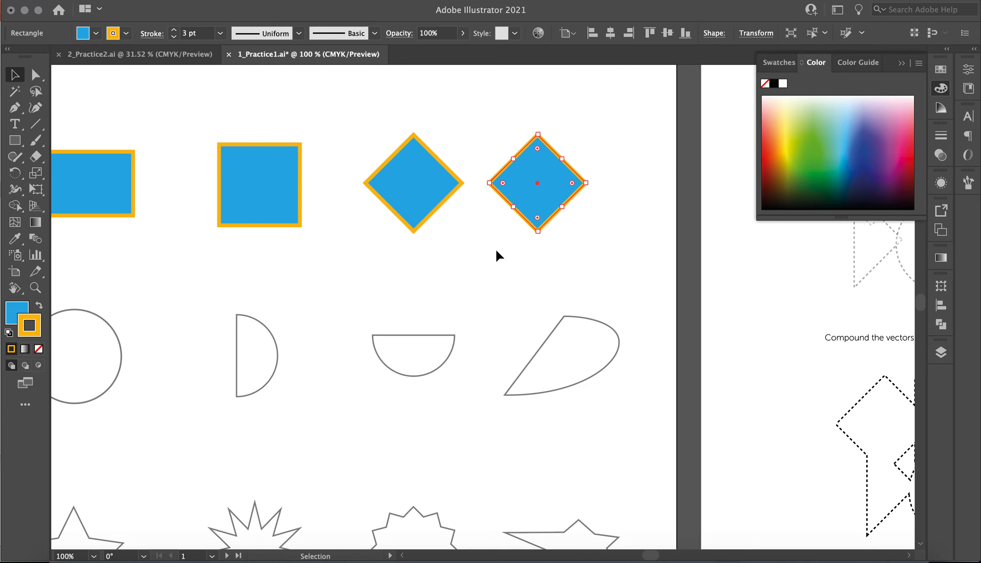
{"action": "left_click", "coordinate": [527, 266]}
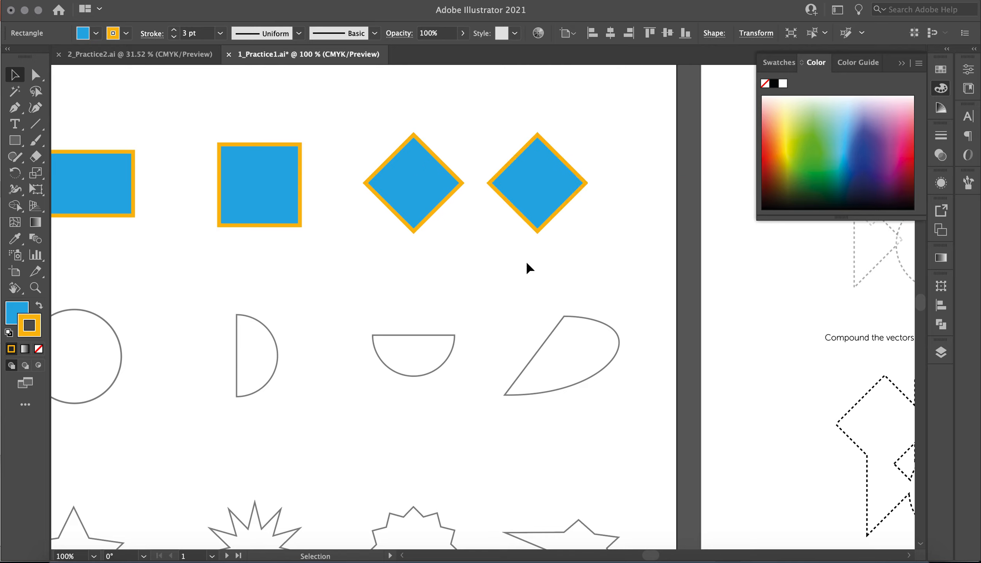
Delete the left anchor point of the duplicated blue diamond to turn it into a triangle
{"action": "left_click", "coordinate": [554, 195]}
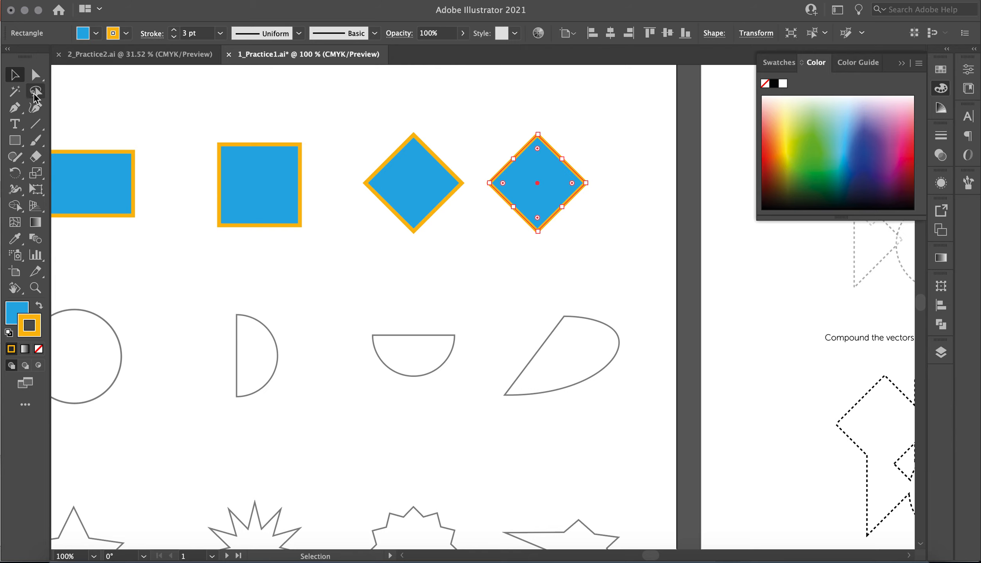
{"action": "left_click", "coordinate": [35, 74]}
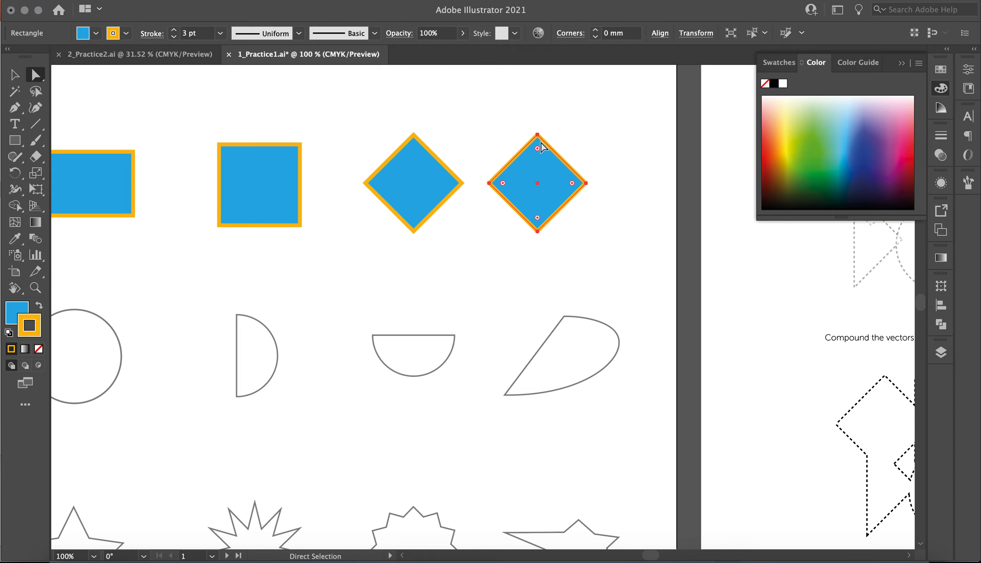
{"action": "left_click", "coordinate": [487, 159]}
{"action": "left_click_drag", "start_coordinate": [477, 140], "coordinate": [505, 229]}
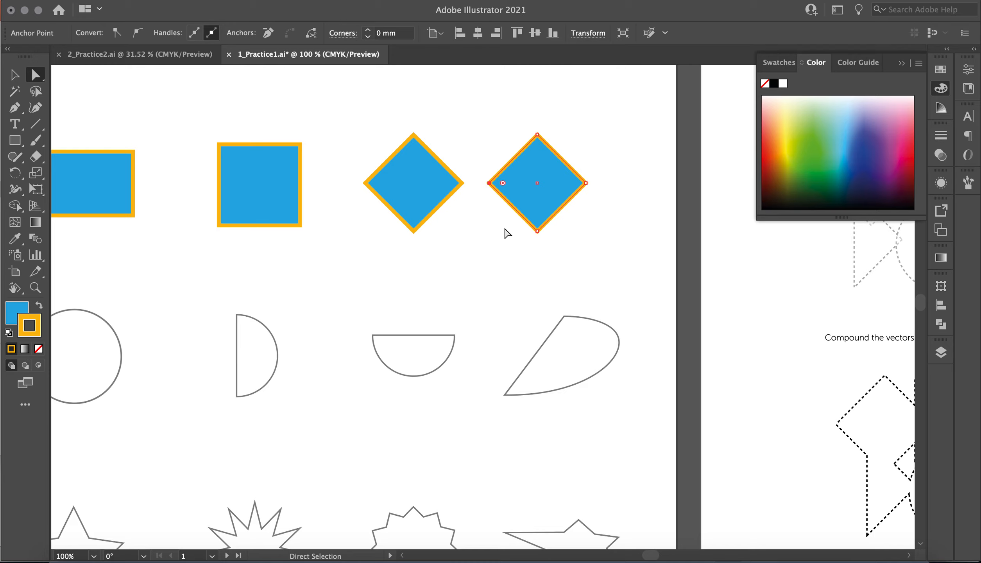
{"action": "key", "text": "Delete"}
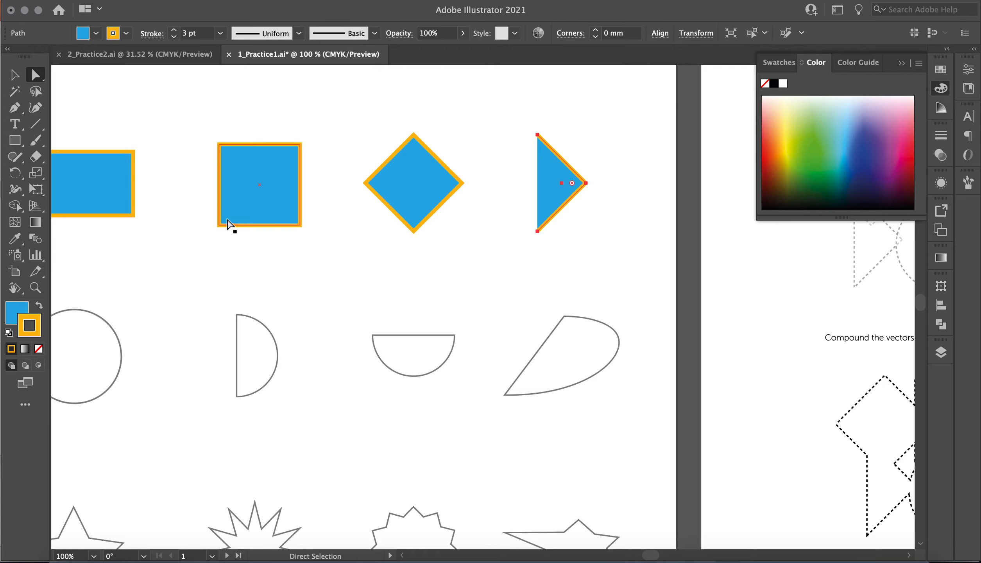
Set the triangle's fill to none and deselect it
{"action": "left_click", "coordinate": [6, 312]}
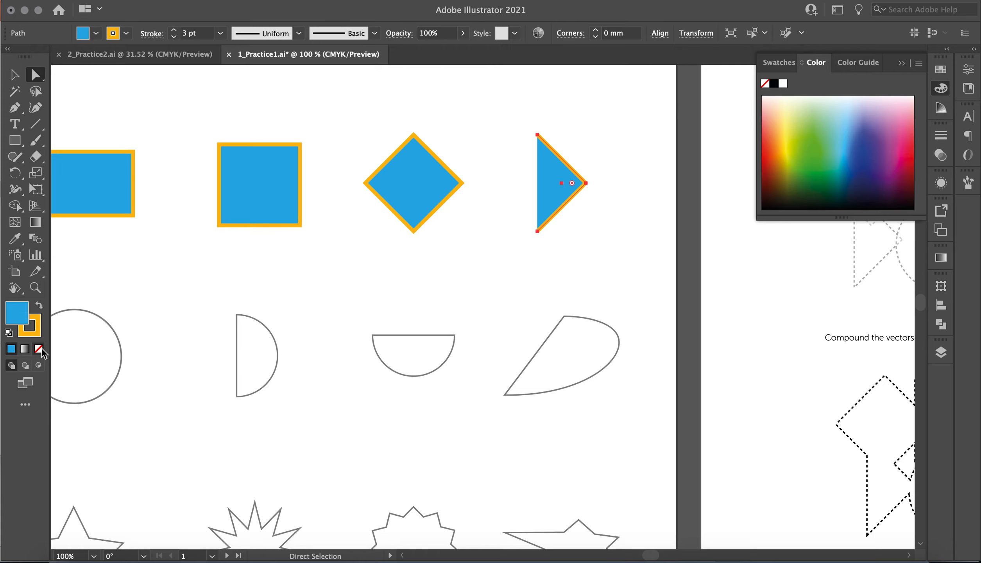
{"action": "left_click", "coordinate": [38, 348]}
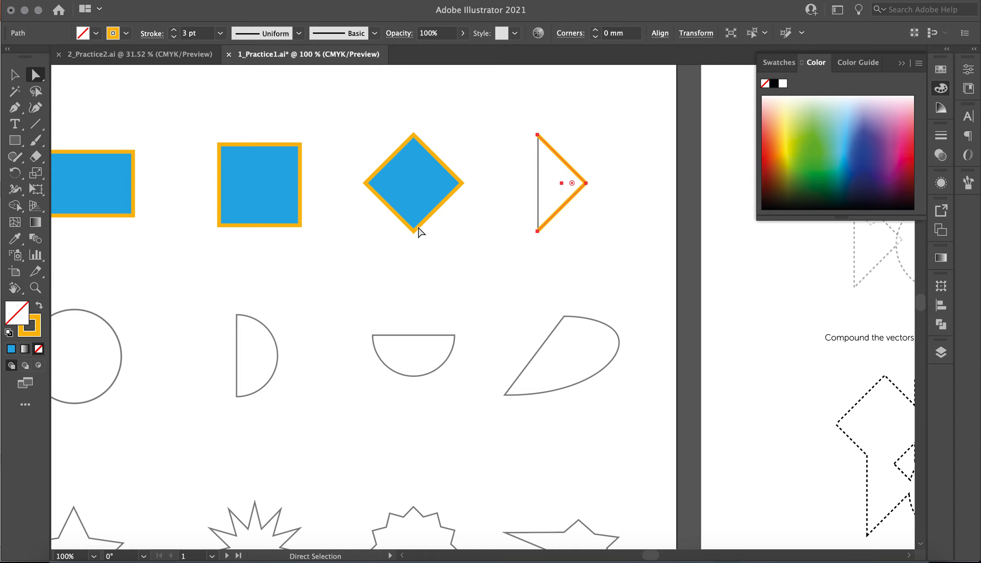
{"action": "left_click", "coordinate": [15, 74]}
{"action": "left_click", "coordinate": [483, 256]}
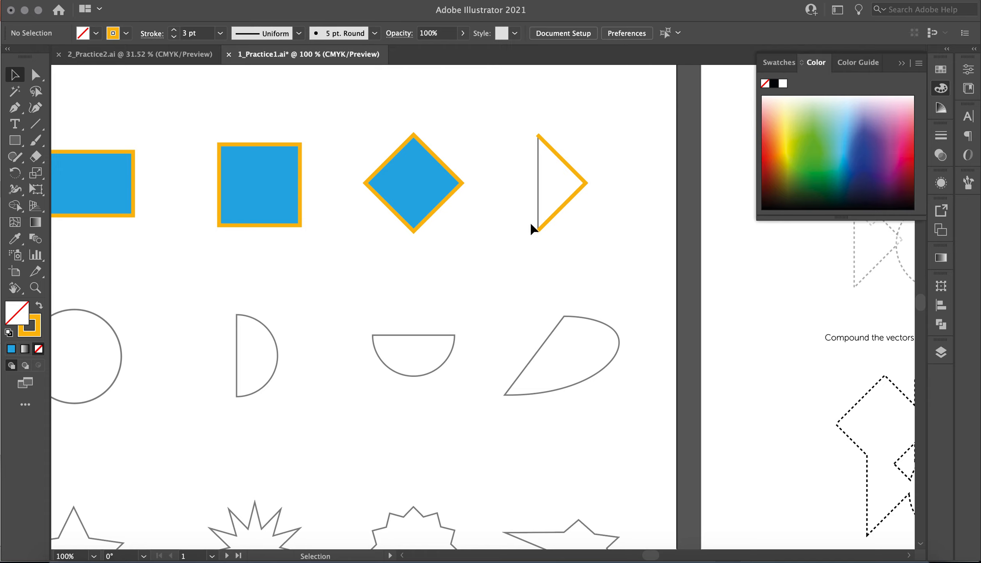
Join the triangle's two open end points to close its vertical side
{"action": "left_click", "coordinate": [35, 76]}
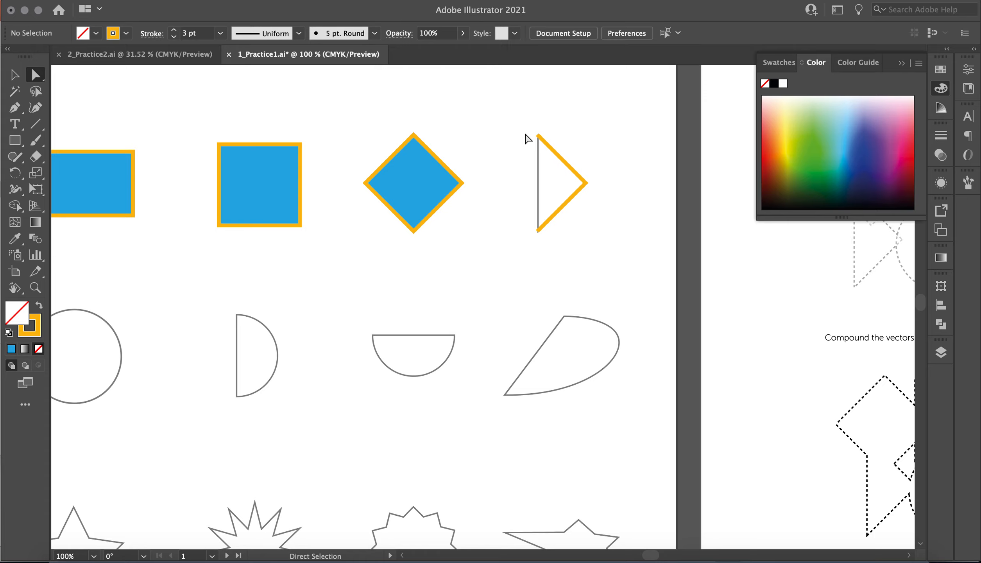
{"action": "left_click_drag", "start_coordinate": [519, 115], "coordinate": [551, 280]}
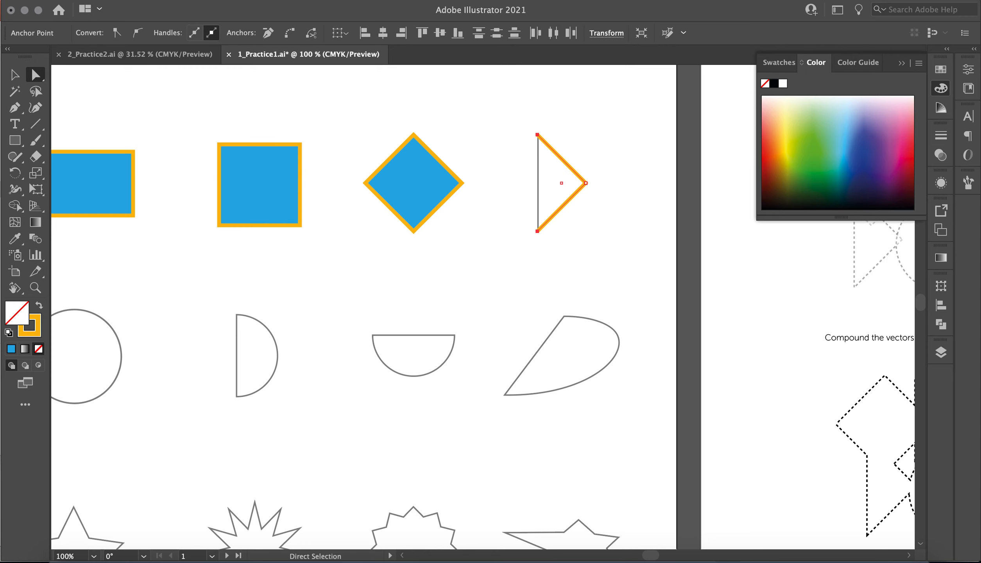
{"action": "left_click", "coordinate": [160, 0]}
{"action": "mouse_move", "coordinate": [208, 297]}
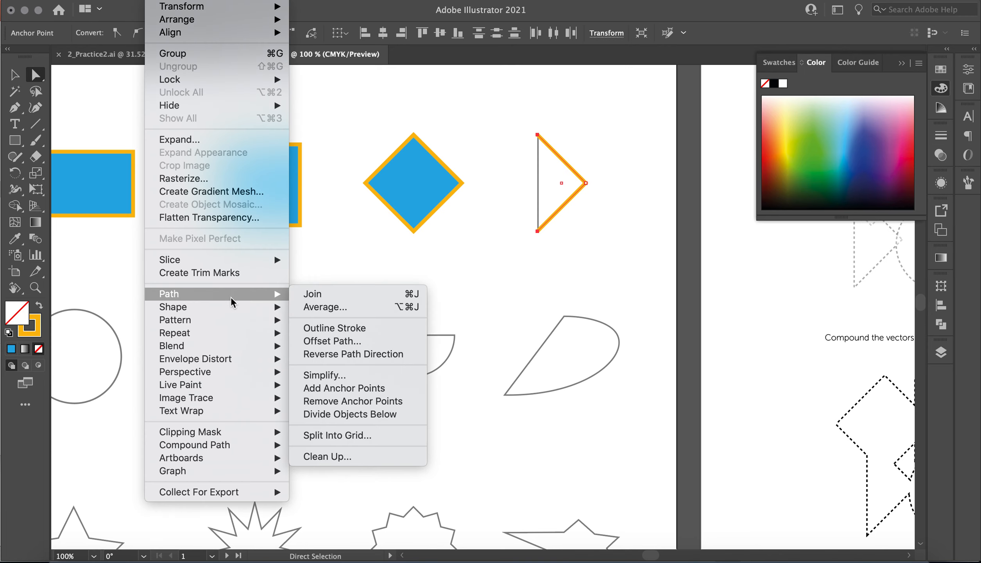
{"action": "left_click", "coordinate": [392, 297]}
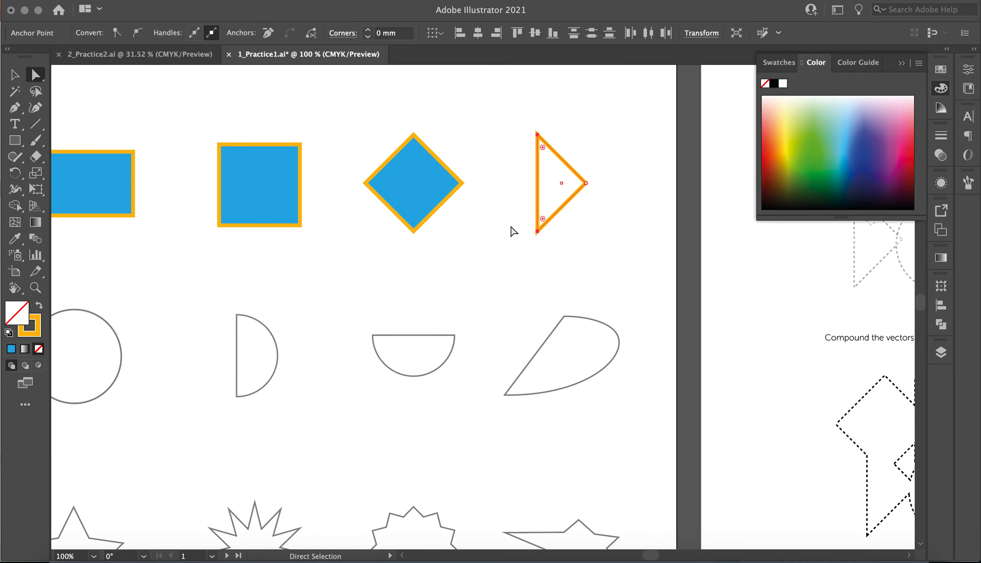
Fill the triangle with magenta using the Color Picker
{"action": "double_click", "coordinate": [17, 313]}
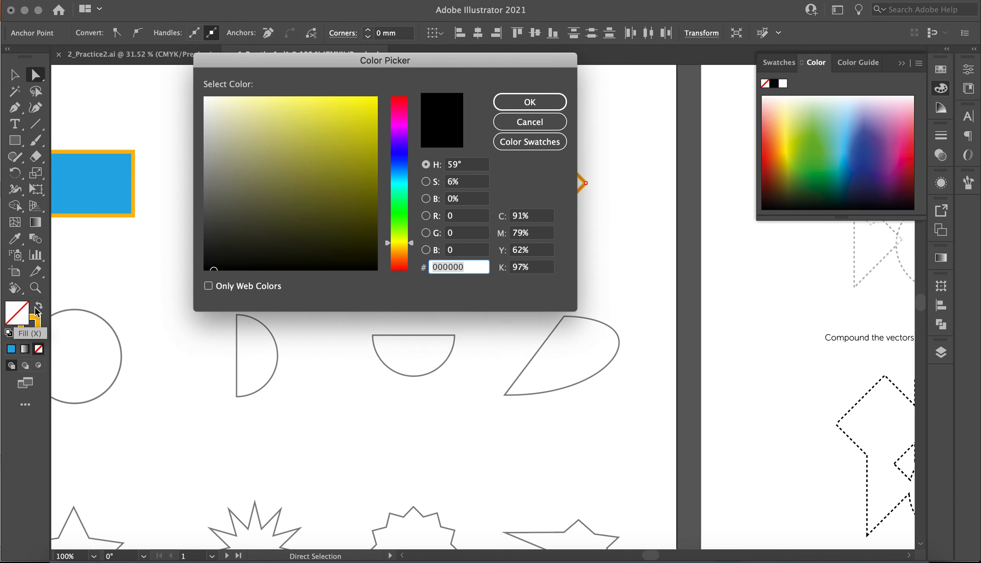
{"action": "left_click", "coordinate": [372, 112]}
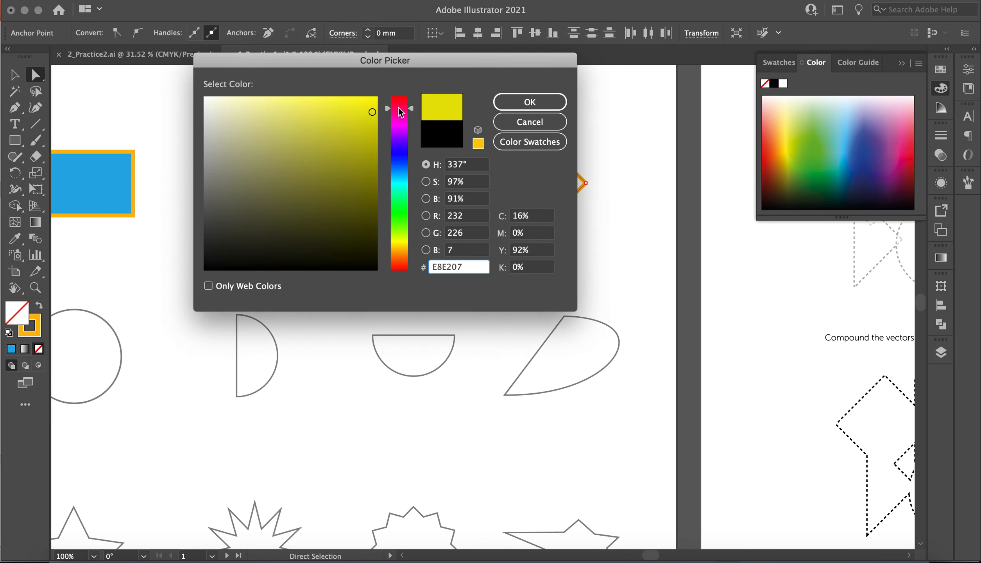
{"action": "left_click_drag", "start_coordinate": [398, 107], "coordinate": [398, 98]}
{"action": "left_click", "coordinate": [397, 115]}
{"action": "left_click", "coordinate": [362, 106]}
{"action": "left_click", "coordinate": [530, 102]}
Draw a magenta circle with the Ellipse tool, centre it over the circle outline in the Ellipse tool row and deselect it
{"action": "scroll", "coordinate": [493, 240], "scroll_direction": "left", "scroll_amount": 10}
{"action": "scroll", "coordinate": [481, 280], "scroll_direction": "down", "scroll_amount": 2}
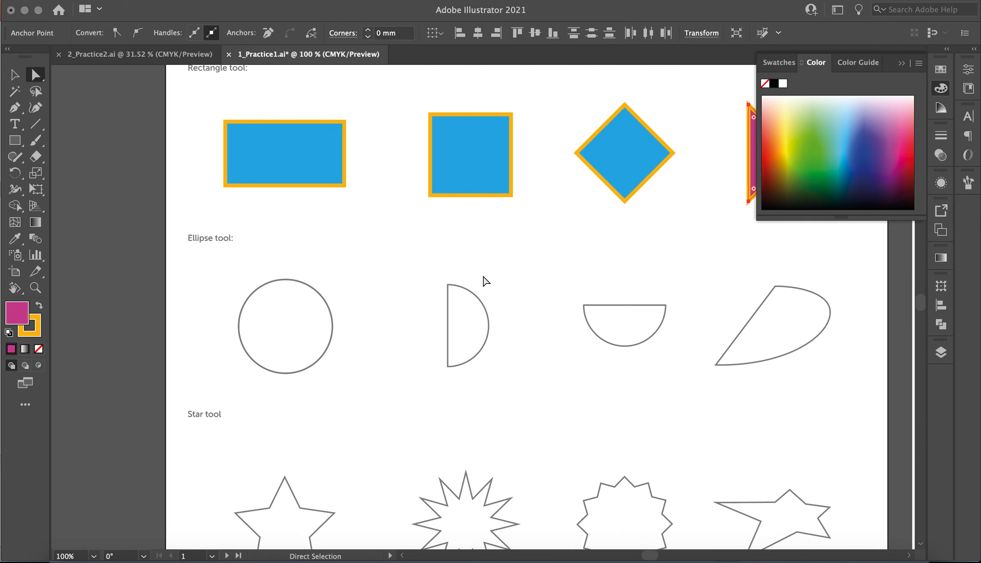
{"action": "left_click", "coordinate": [15, 74]}
{"action": "scroll", "coordinate": [506, 311], "scroll_direction": "down", "scroll_amount": 4}
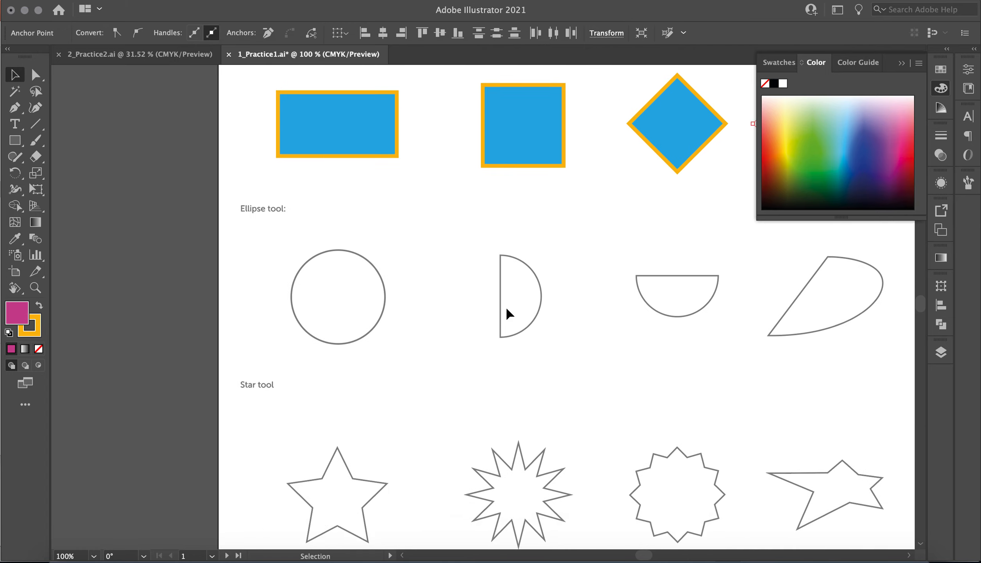
{"action": "scroll", "coordinate": [501, 311], "scroll_direction": "right", "scroll_amount": 4}
{"action": "left_click", "coordinate": [14, 142]}
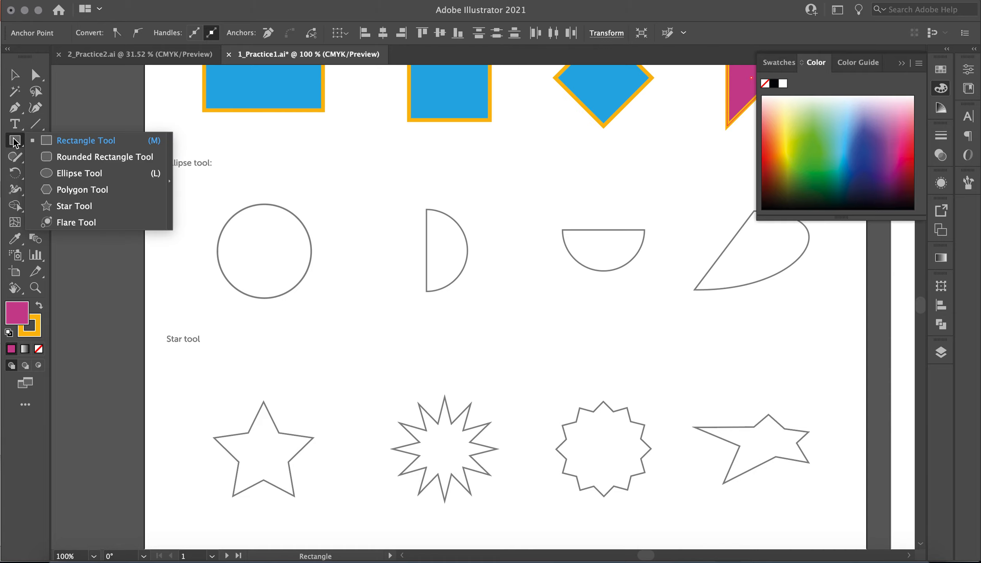
{"action": "left_click", "coordinate": [64, 168]}
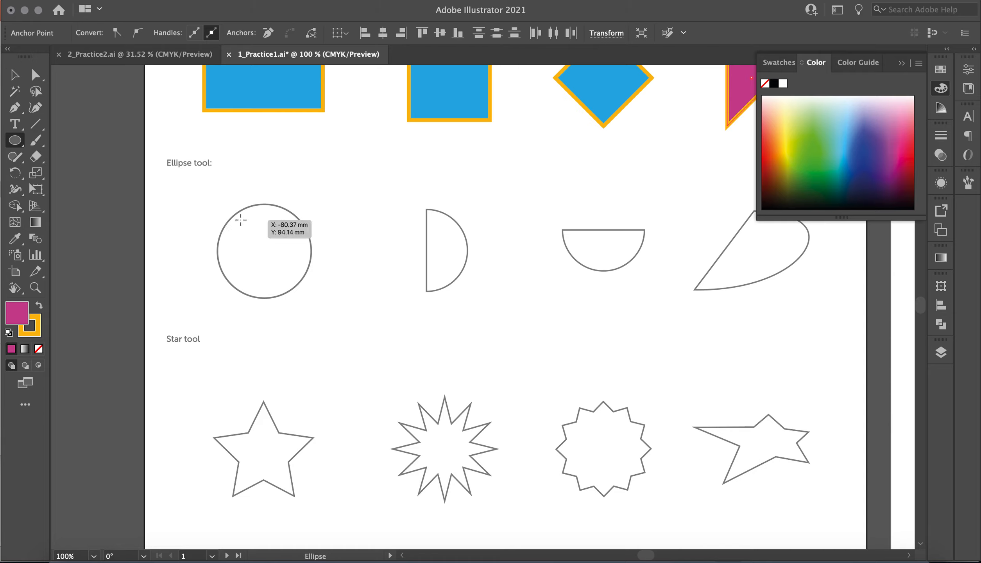
{"action": "left_click_drag", "start_coordinate": [233, 214], "coordinate": [335, 289]}
{"action": "left_click", "coordinate": [16, 74]}
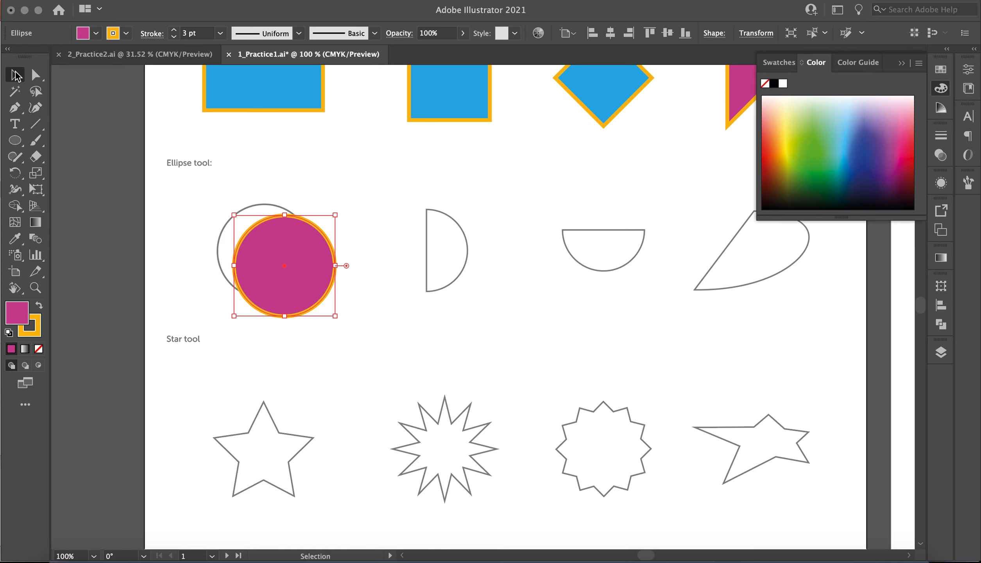
{"action": "left_click_drag", "start_coordinate": [282, 292], "coordinate": [265, 278]}
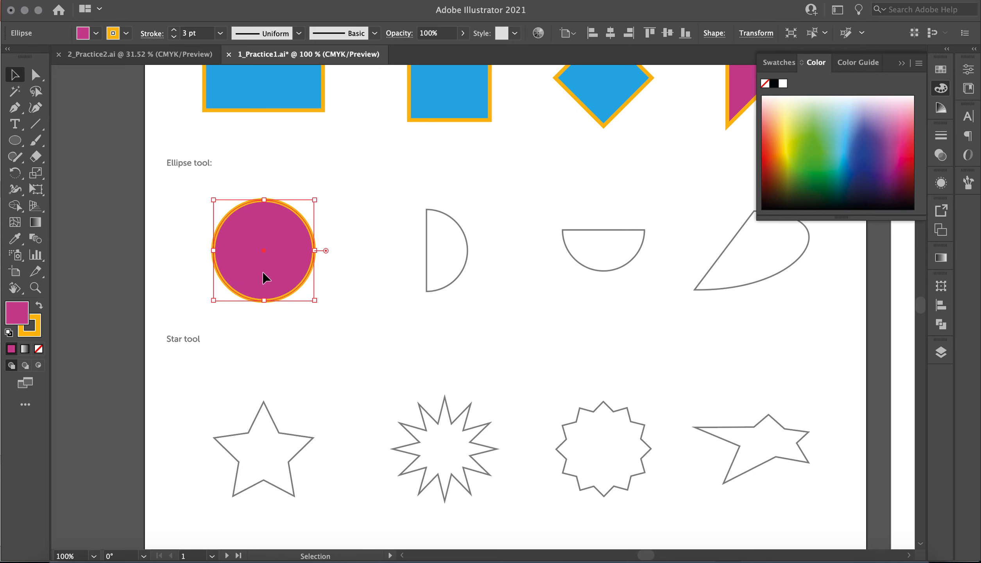
{"action": "left_click", "coordinate": [373, 328]}
Duplicate the magenta circle over the first half-circle outline and scale it down proportionally to match
{"action": "scroll", "coordinate": [364, 324], "scroll_direction": "right", "scroll_amount": 5}
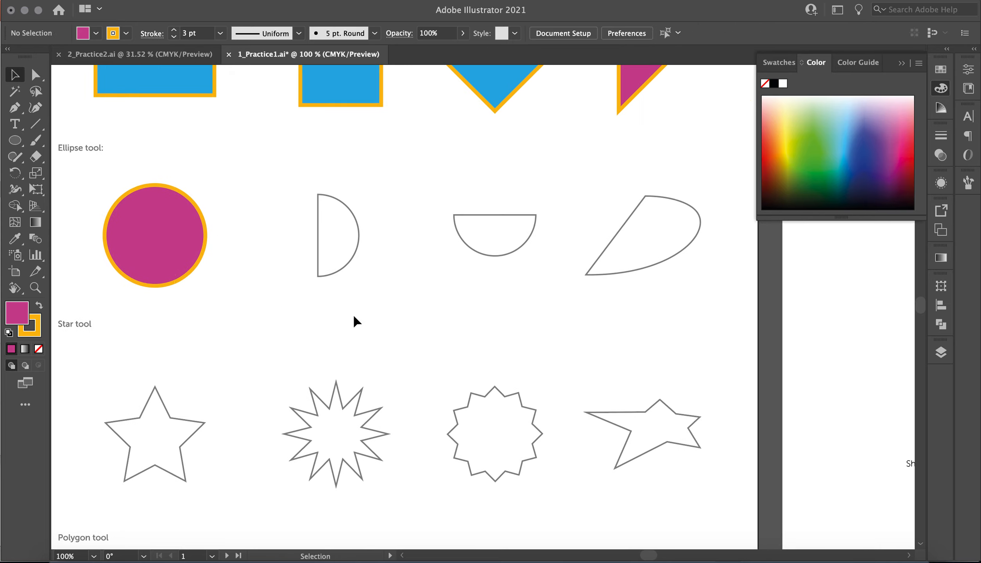
{"action": "left_click", "coordinate": [156, 271]}
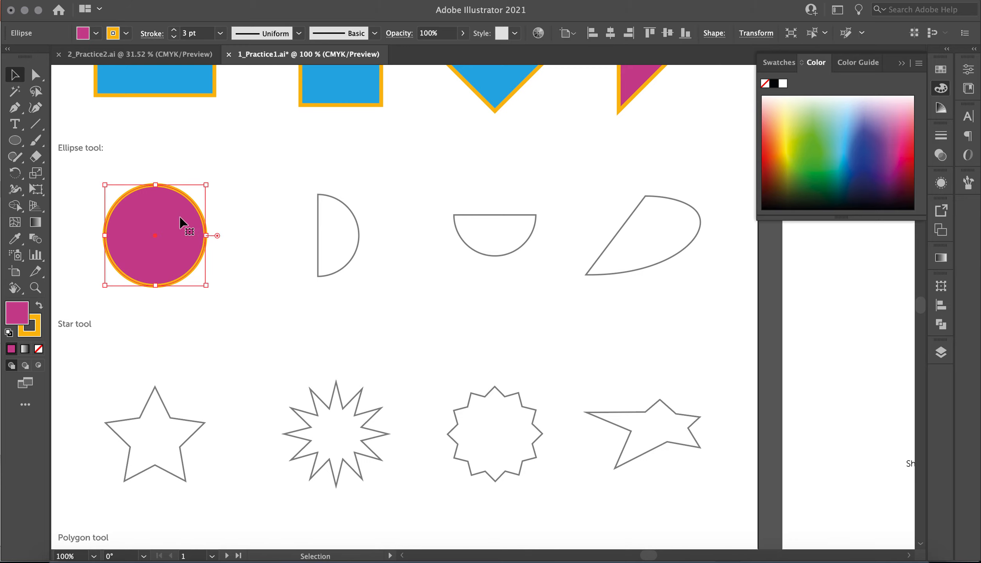
{"action": "left_click_drag", "start_coordinate": [174, 247], "coordinate": [326, 256]}
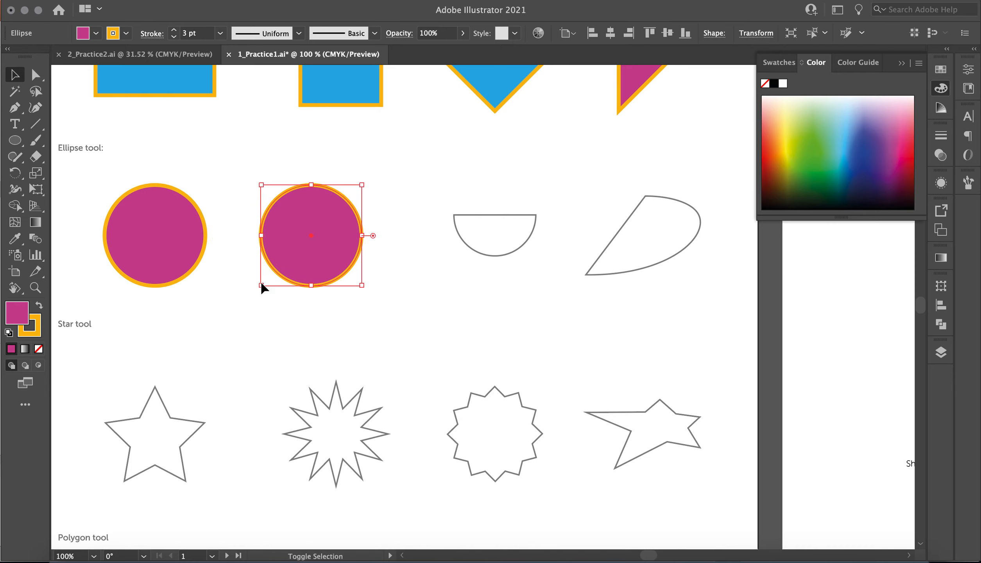
{"action": "left_click_drag", "start_coordinate": [262, 287], "coordinate": [298, 247]}
Delete the left anchor point of the smaller magenta circle to leave a half circle
{"action": "left_click", "coordinate": [35, 75]}
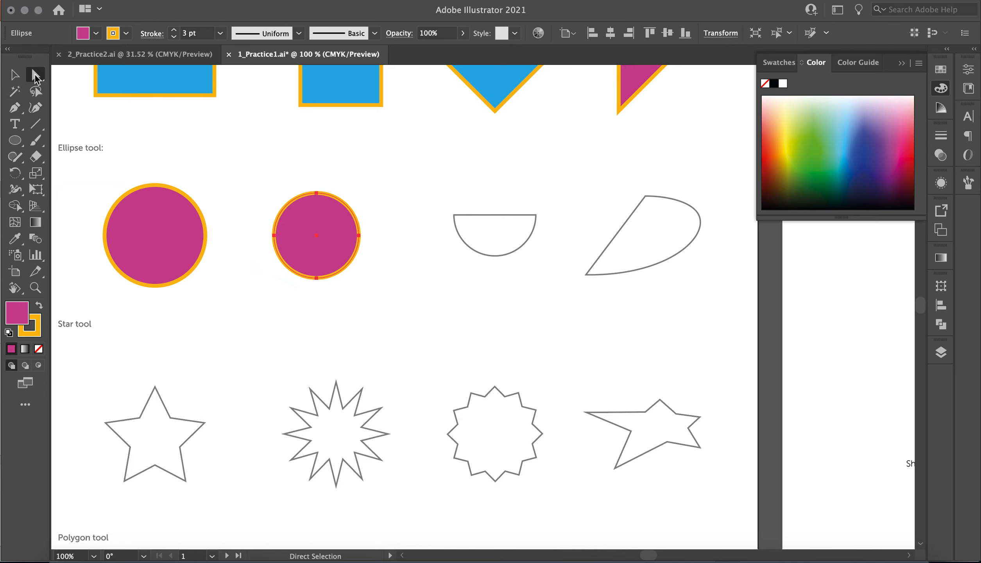
{"action": "left_click", "coordinate": [244, 308]}
{"action": "left_click_drag", "start_coordinate": [256, 190], "coordinate": [288, 308]}
{"action": "left_click", "coordinate": [249, 249]}
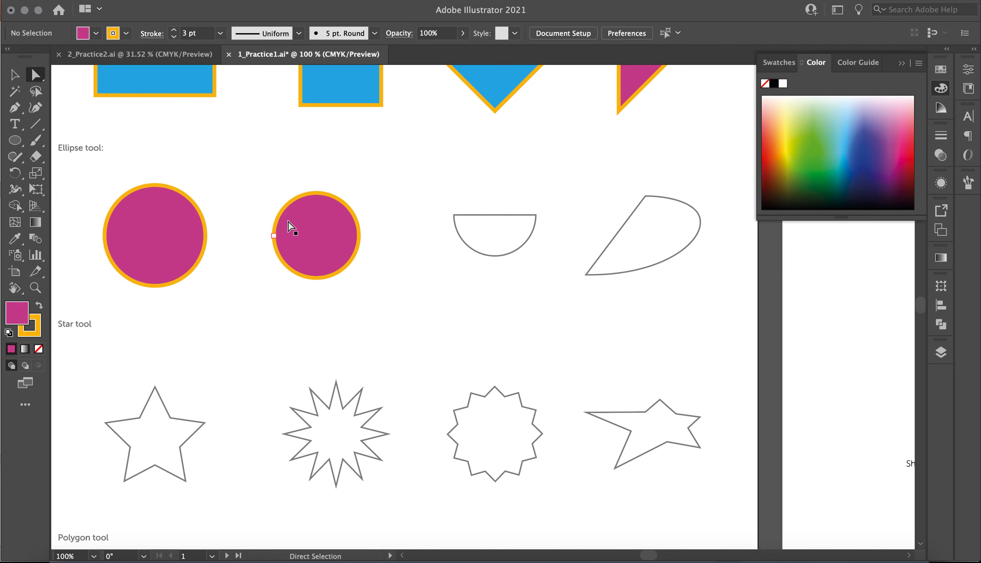
{"action": "left_click", "coordinate": [300, 235]}
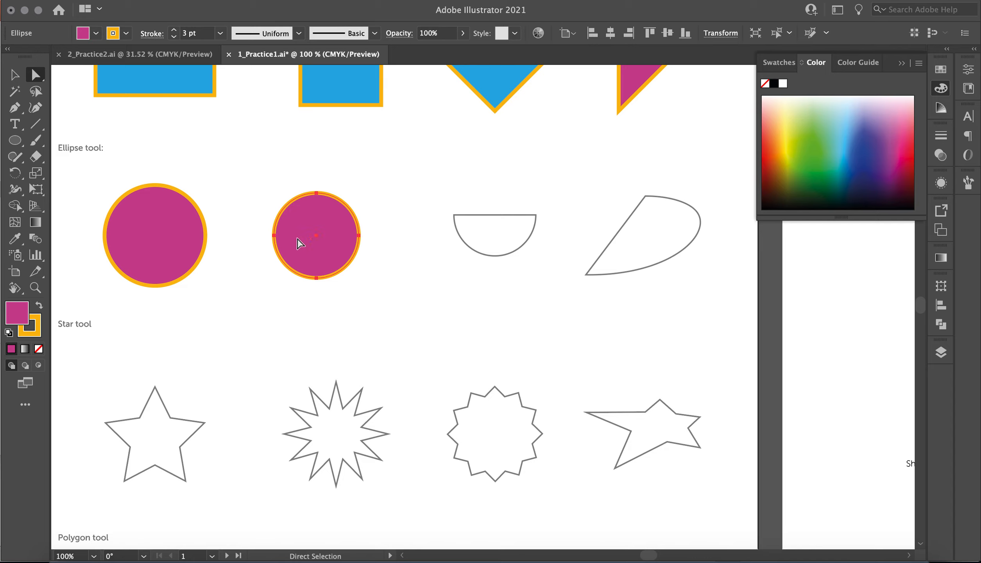
{"action": "left_click", "coordinate": [274, 236]}
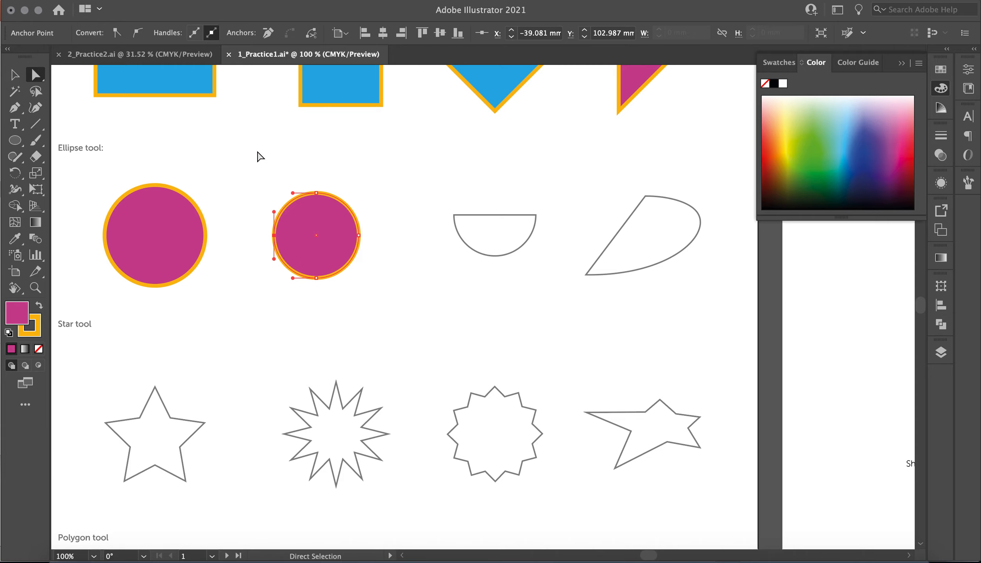
{"action": "key", "text": "Delete"}
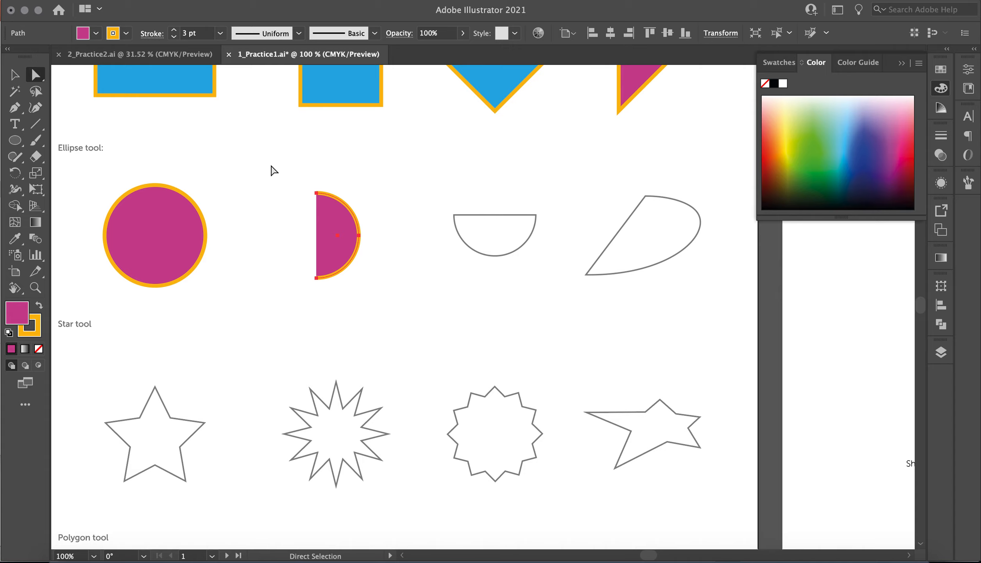
Select the half circle's two open end points and join them to close its straight edge
{"action": "left_click_drag", "start_coordinate": [292, 168], "coordinate": [329, 348]}
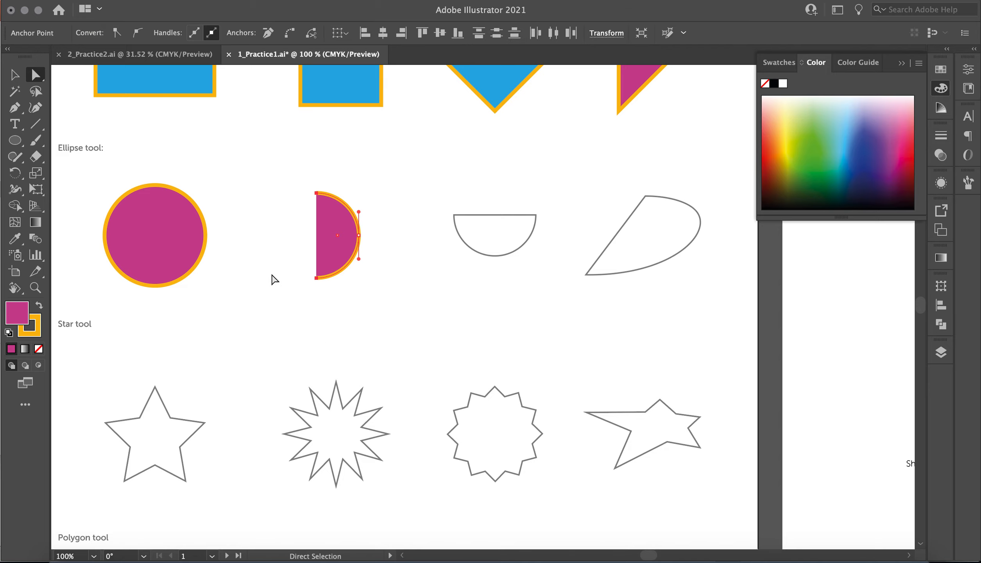
{"action": "left_click", "coordinate": [284, 305]}
{"action": "left_click", "coordinate": [337, 248]}
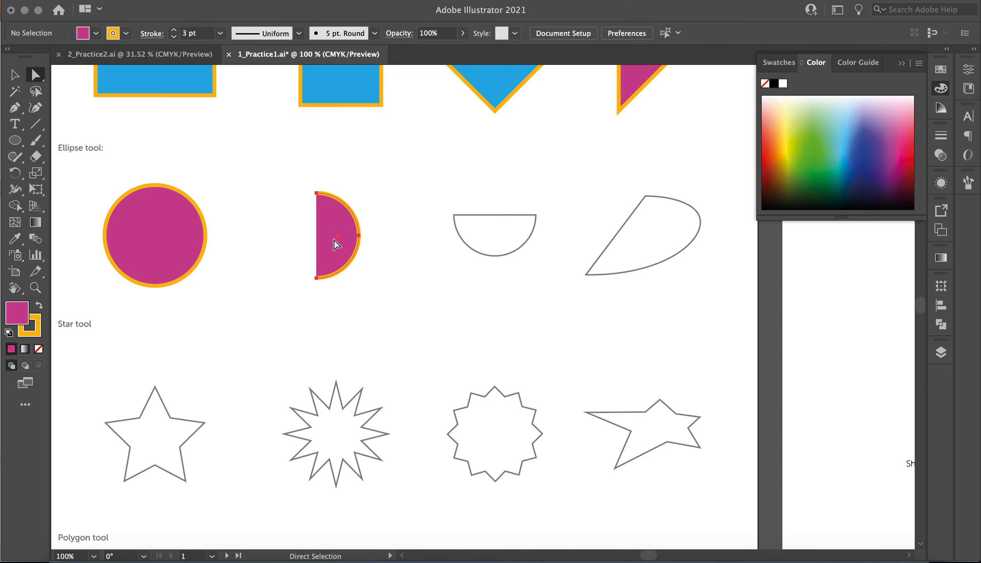
{"action": "left_click", "coordinate": [316, 193]}
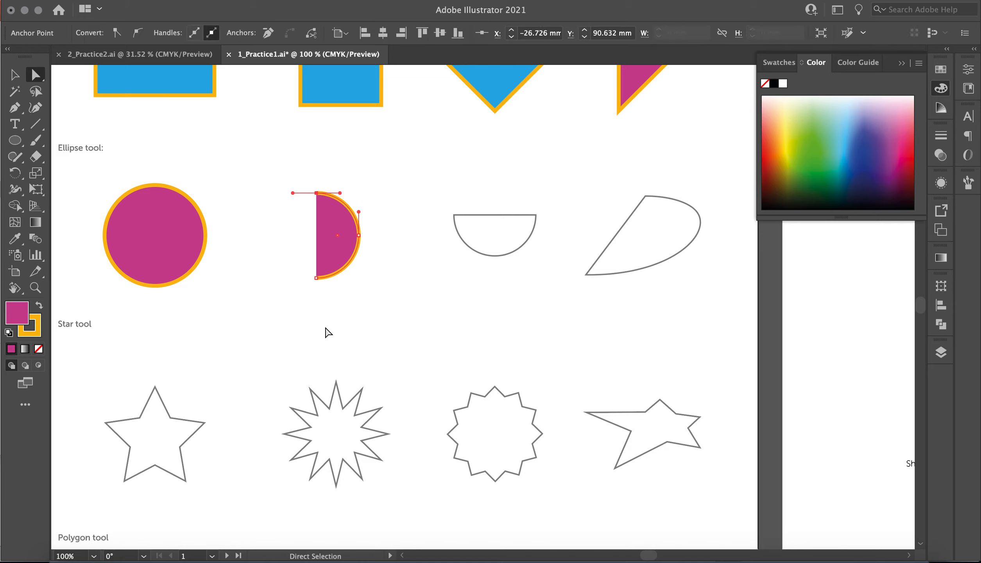
{"action": "left_click", "coordinate": [317, 279], "text": "shift"}
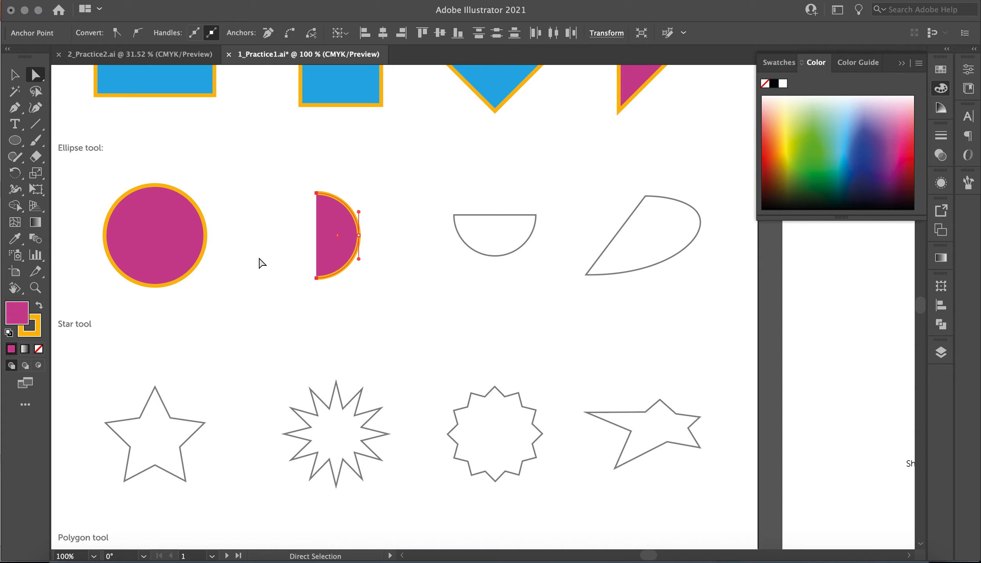
{"action": "key", "text": "super"}
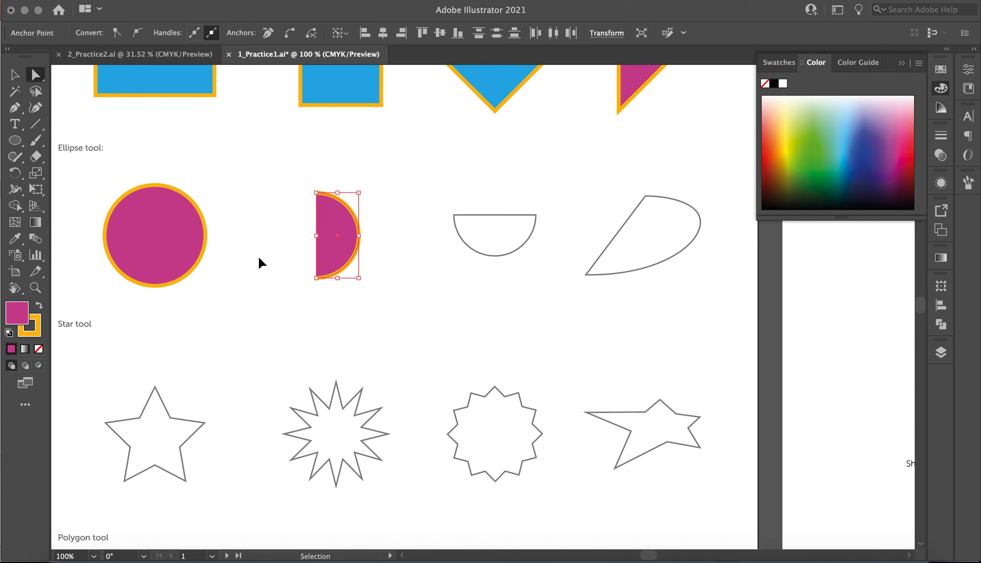
Duplicate the half circle over the next outline, rotate it 90° clockwise so its flat edge is on top, and deselect it
{"action": "left_click", "coordinate": [15, 75]}
{"action": "left_click", "coordinate": [312, 283]}
{"action": "left_click_drag", "start_coordinate": [341, 250], "coordinate": [496, 250]}
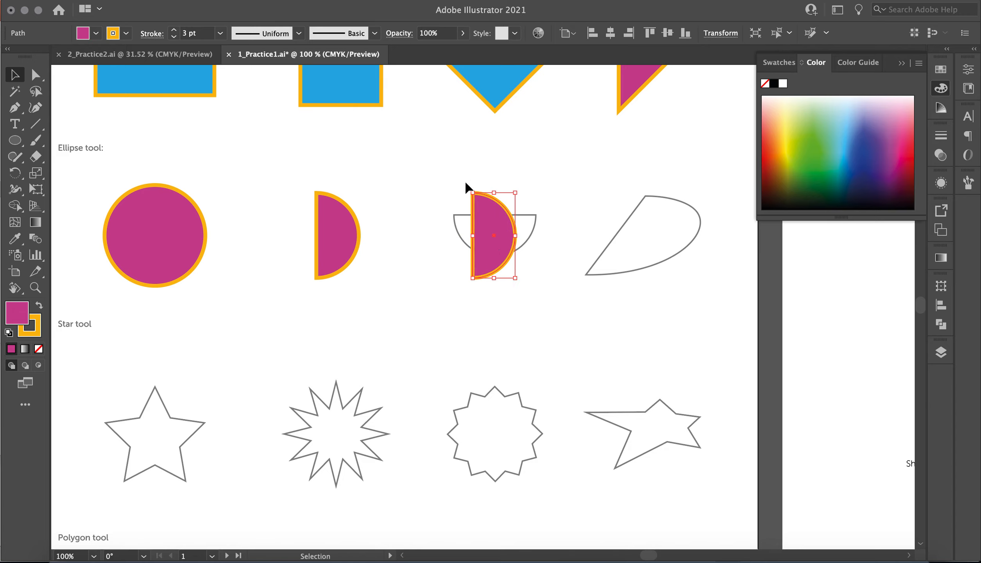
{"action": "left_click_drag", "start_coordinate": [468, 185], "coordinate": [541, 197]}
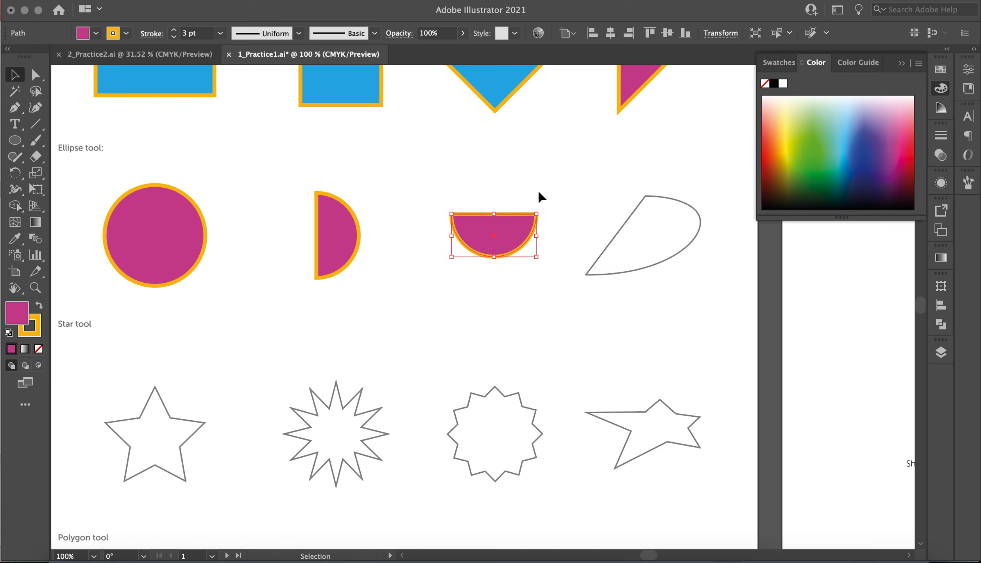
{"action": "left_click", "coordinate": [520, 356]}
Duplicate the upright half circle over the slanted half-circle outline at the end of the ellipse row
{"action": "left_click", "coordinate": [326, 240]}
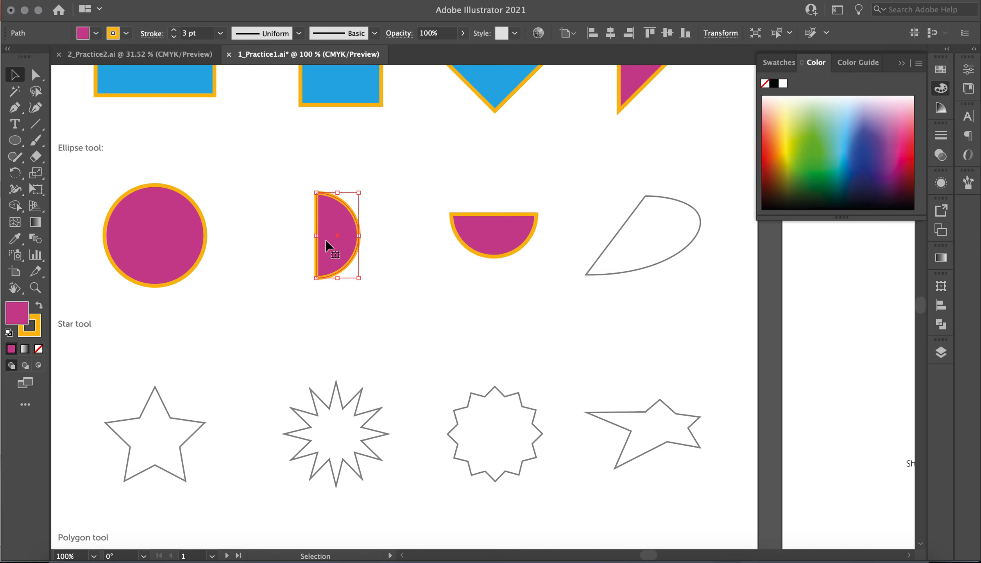
{"action": "left_click_drag", "start_coordinate": [338, 253], "coordinate": [664, 275]}
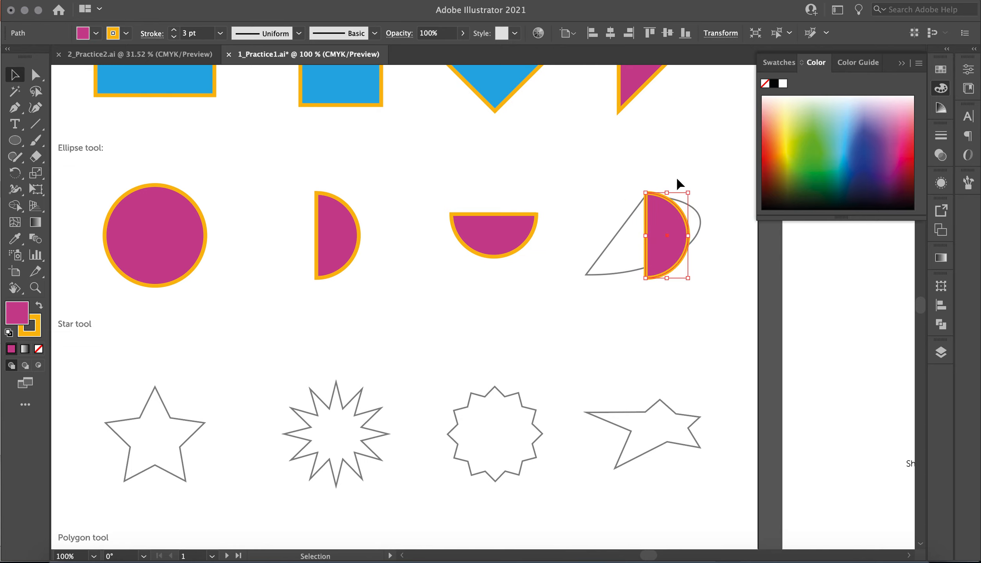
{"action": "left_click", "coordinate": [36, 190]}
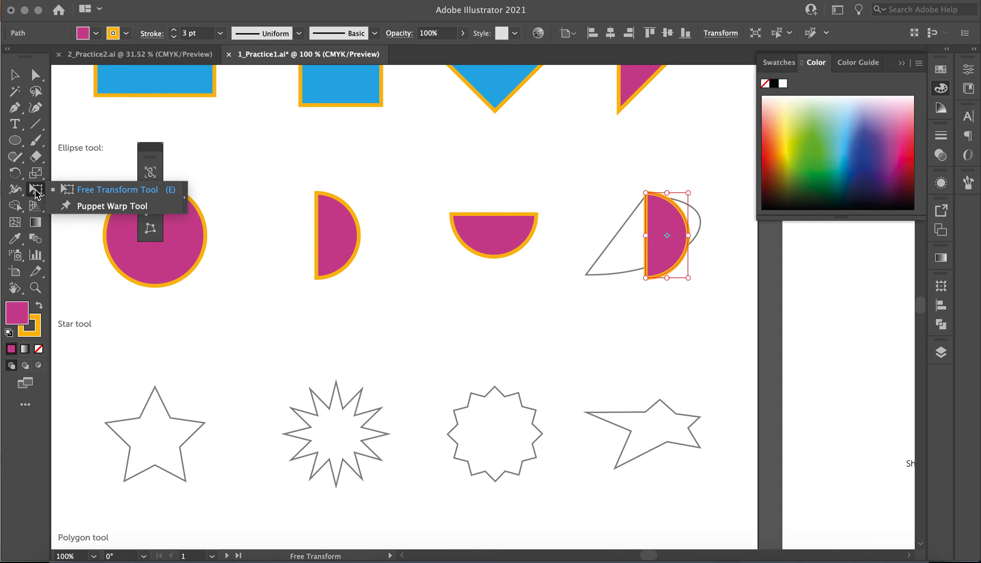
{"action": "left_click", "coordinate": [95, 207]}
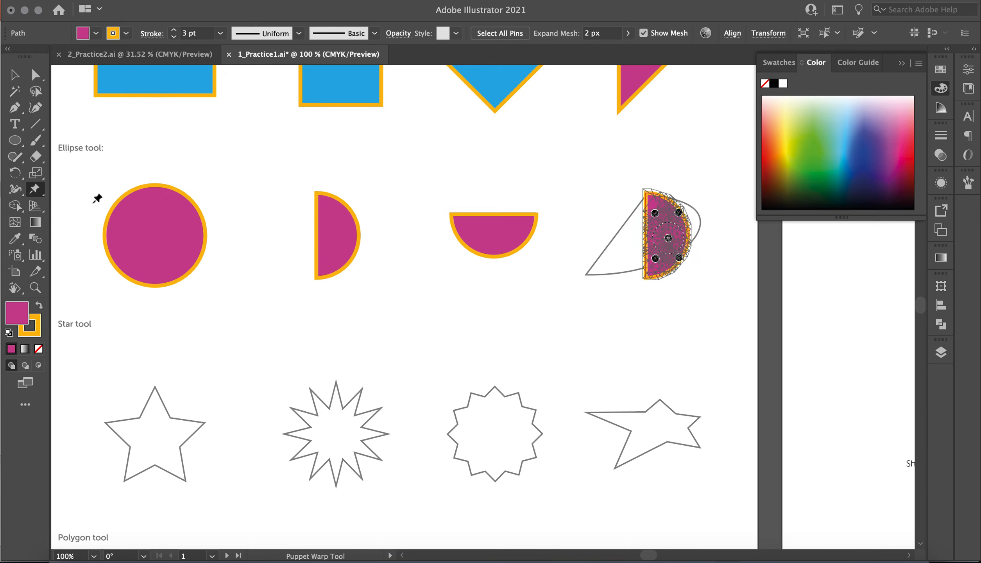
{"action": "left_click", "coordinate": [39, 194]}
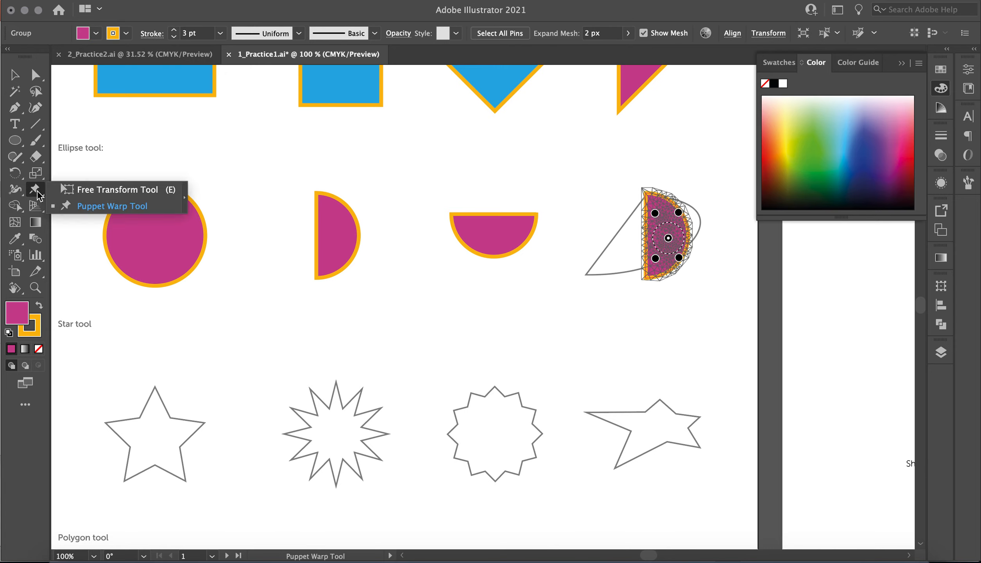
Distort the duplicated half circle with Free Transform's perspective distortion to match the slanted outline, and deselect it
{"action": "left_click", "coordinate": [80, 191]}
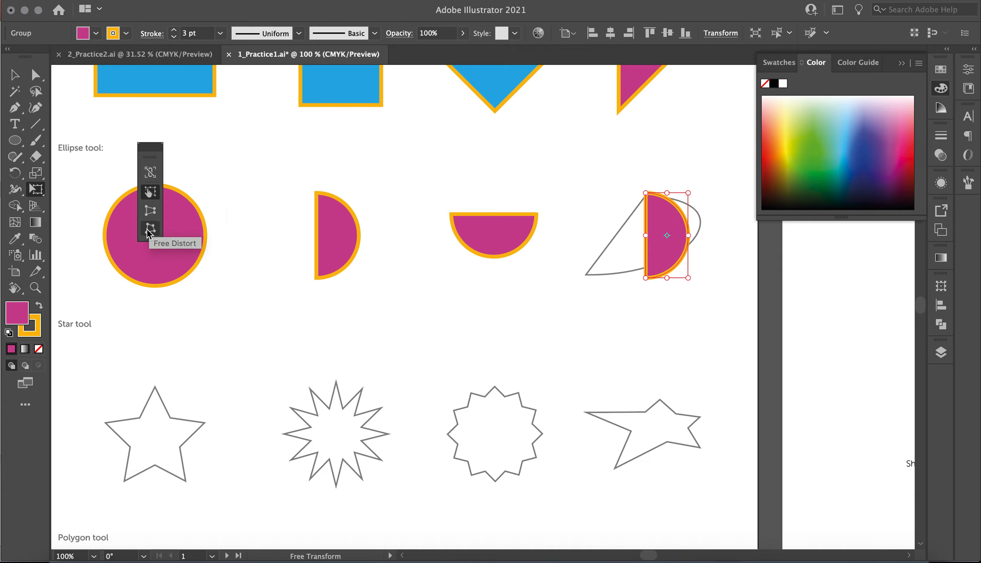
{"action": "left_click", "coordinate": [151, 212]}
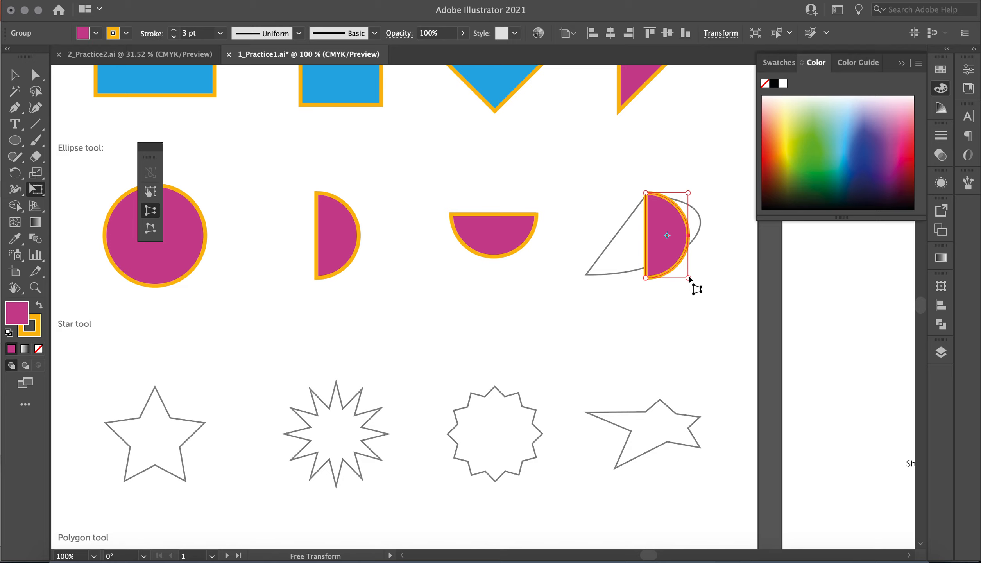
{"action": "left_click_drag", "start_coordinate": [689, 279], "coordinate": [718, 277]}
{"action": "left_click_drag", "start_coordinate": [616, 278], "coordinate": [586, 277]}
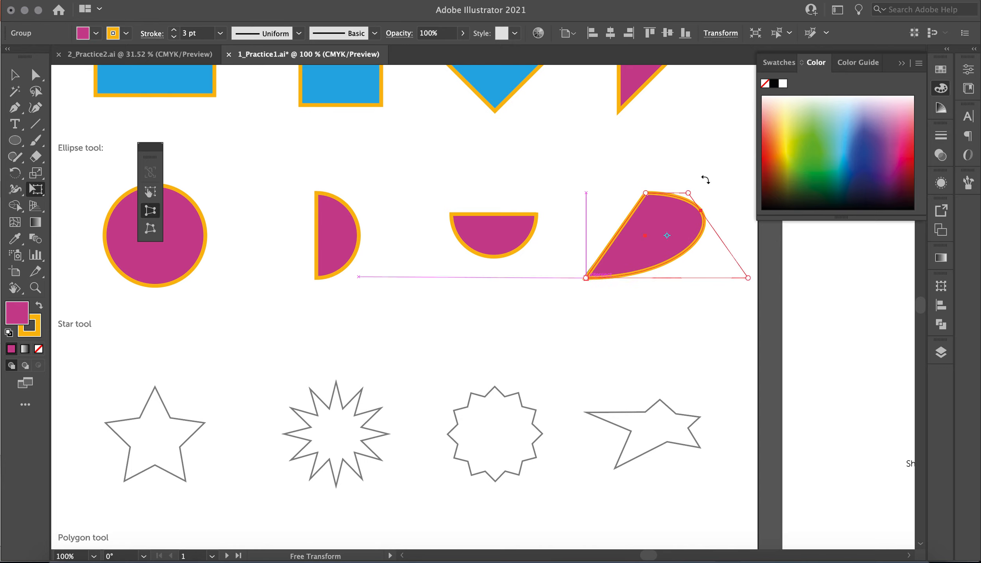
{"action": "mouse_move", "coordinate": [688, 193]}
{"action": "left_mouse_down"}
{"action": "mouse_move", "coordinate": [665, 193]}
{"action": "mouse_move", "coordinate": [694, 193]}
{"action": "mouse_move", "coordinate": [684, 192]}
{"action": "left_mouse_up"}
{"action": "left_click", "coordinate": [15, 74]}
{"action": "left_click", "coordinate": [378, 294]}
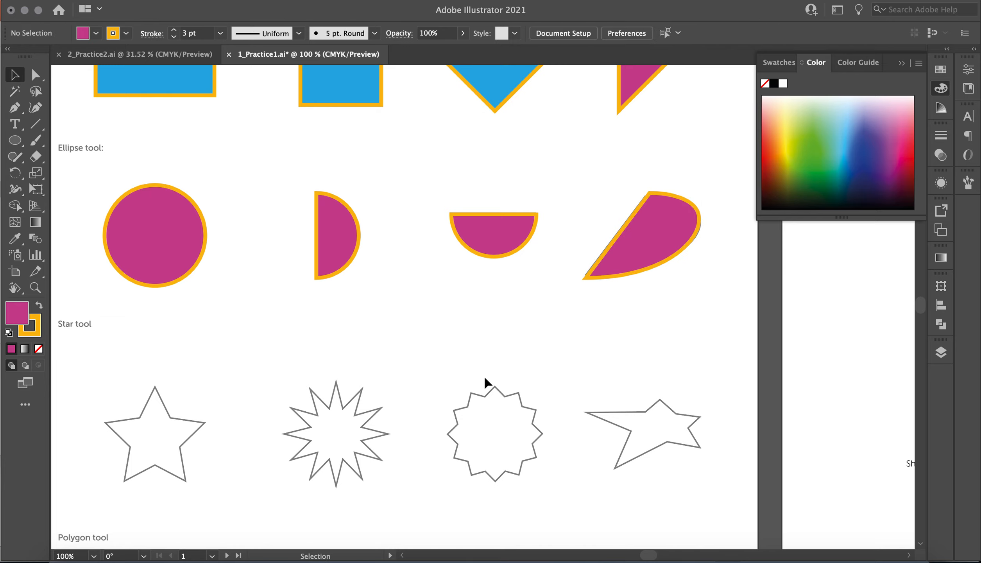
Create a five-pointed star with radii of 14.092 mm and 7.046 mm and move it onto the first star outline
{"action": "scroll", "coordinate": [486, 383], "scroll_direction": "down", "scroll_amount": 5}
{"action": "scroll", "coordinate": [486, 383], "scroll_direction": "left", "scroll_amount": 5}
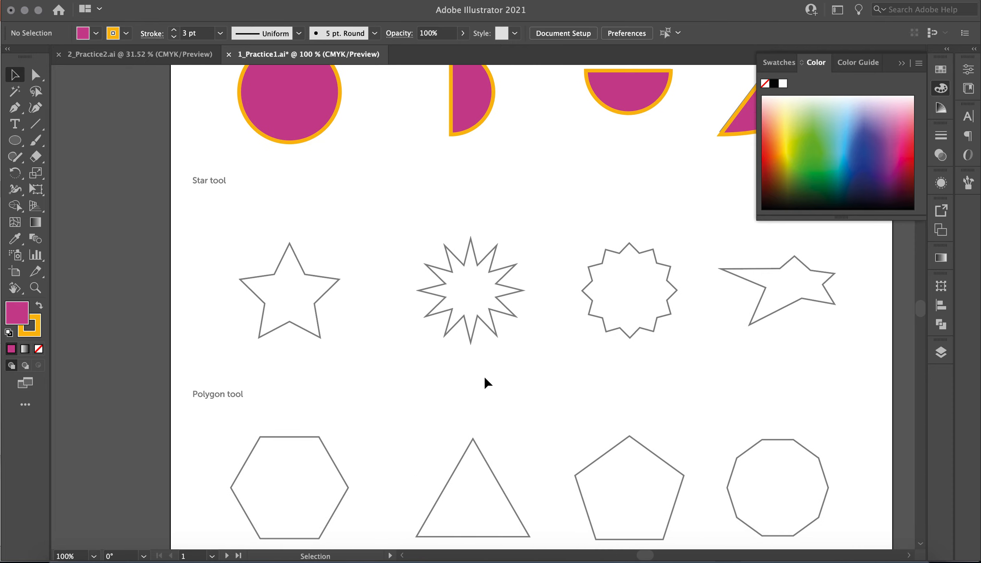
{"action": "left_click", "coordinate": [19, 142]}
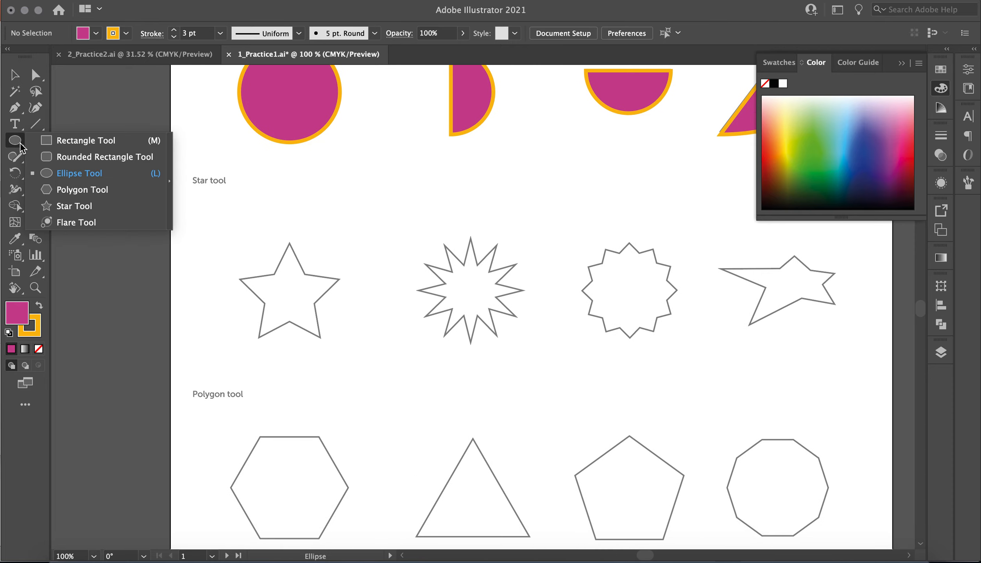
{"action": "left_click", "coordinate": [62, 206]}
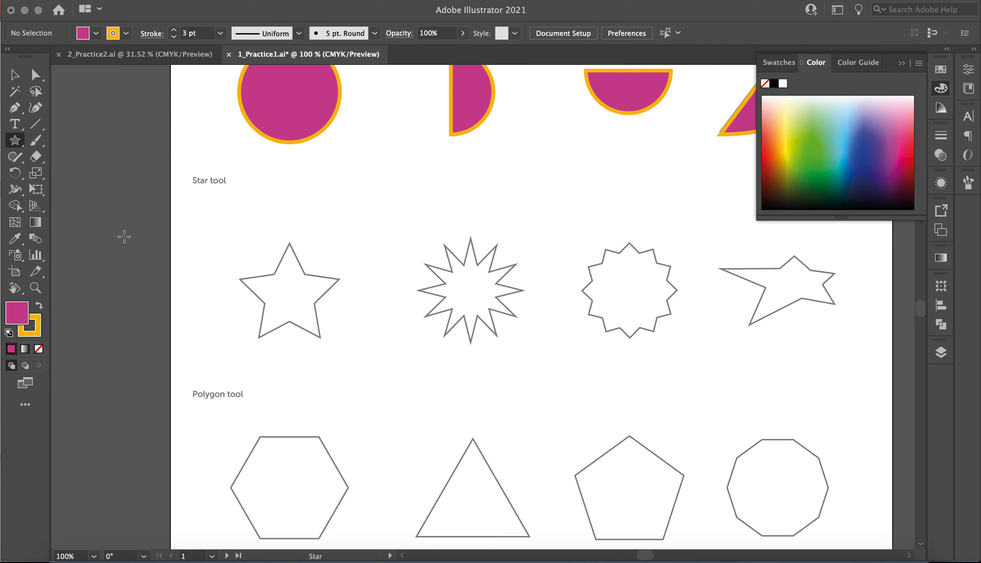
{"action": "left_click_drag", "start_coordinate": [269, 285], "coordinate": [320, 316]}
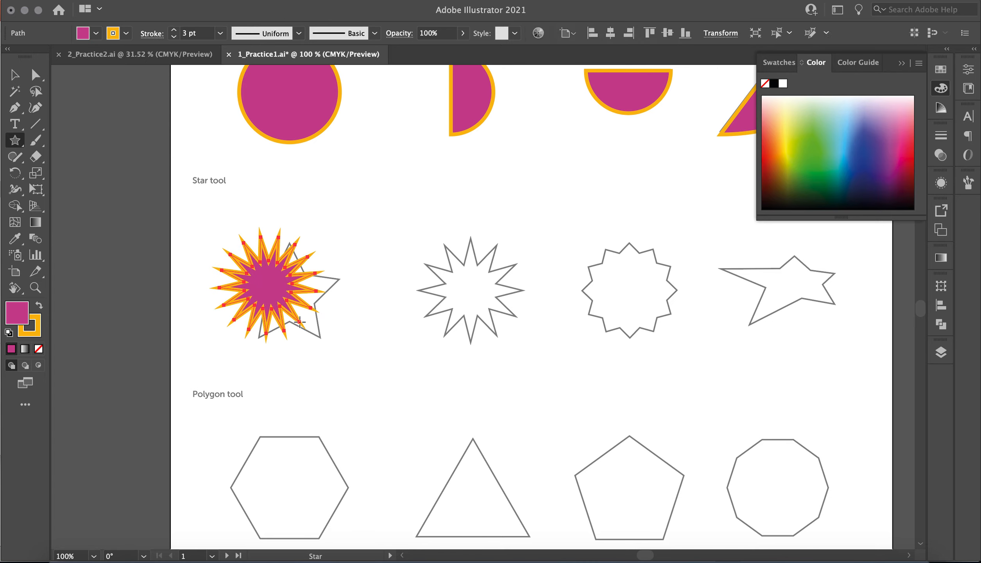
{"action": "key", "text": "super+z"}
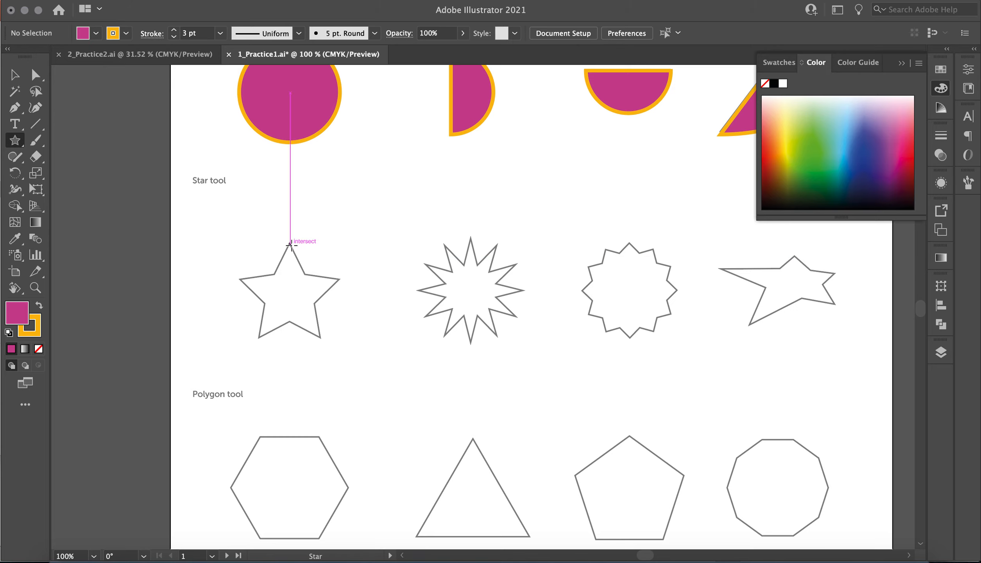
{"action": "left_click", "coordinate": [281, 298]}
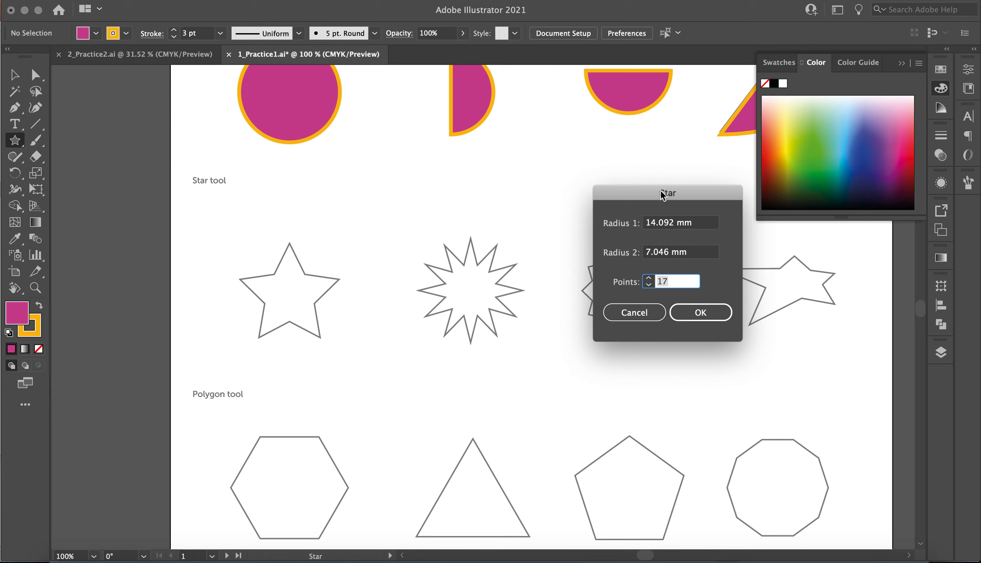
{"action": "left_click_drag", "start_coordinate": [660, 189], "coordinate": [445, 220]}
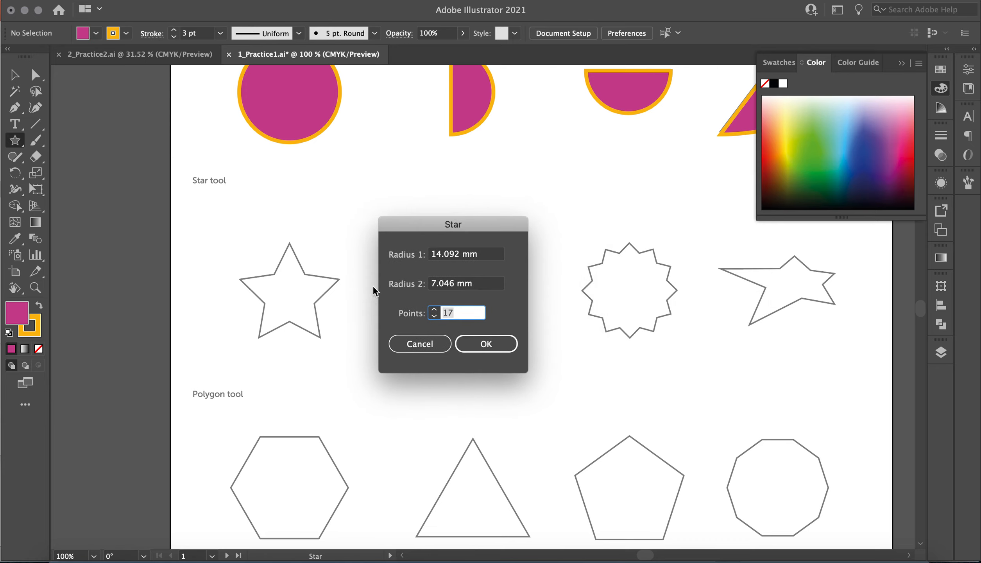
{"action": "left_click", "coordinate": [435, 315]}
{"action": "left_click", "coordinate": [435, 315]}
{"action": "left_click", "coordinate": [434, 316]}
{"action": "left_click", "coordinate": [485, 345]}
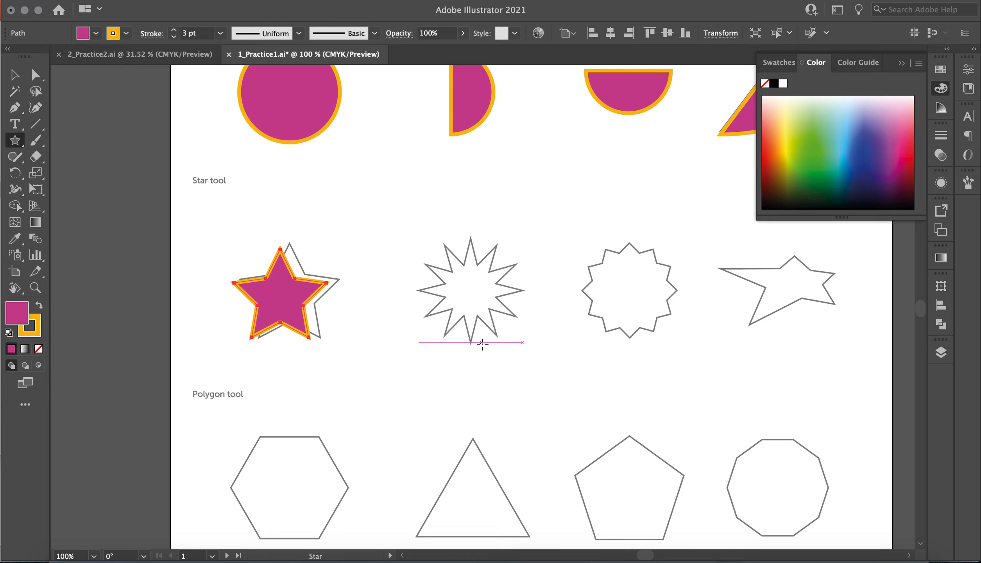
{"action": "left_click", "coordinate": [14, 74]}
{"action": "left_click_drag", "start_coordinate": [278, 297], "coordinate": [285, 295]}
Change the five-pointed star's stroke colour to green
{"action": "double_click", "coordinate": [36, 331]}
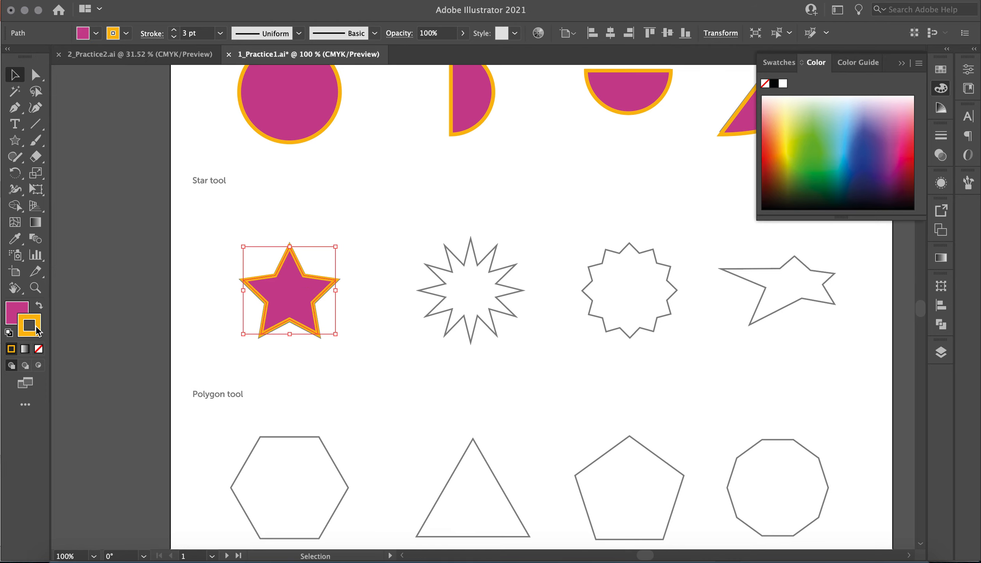
{"action": "type", "text": "1021F9"}
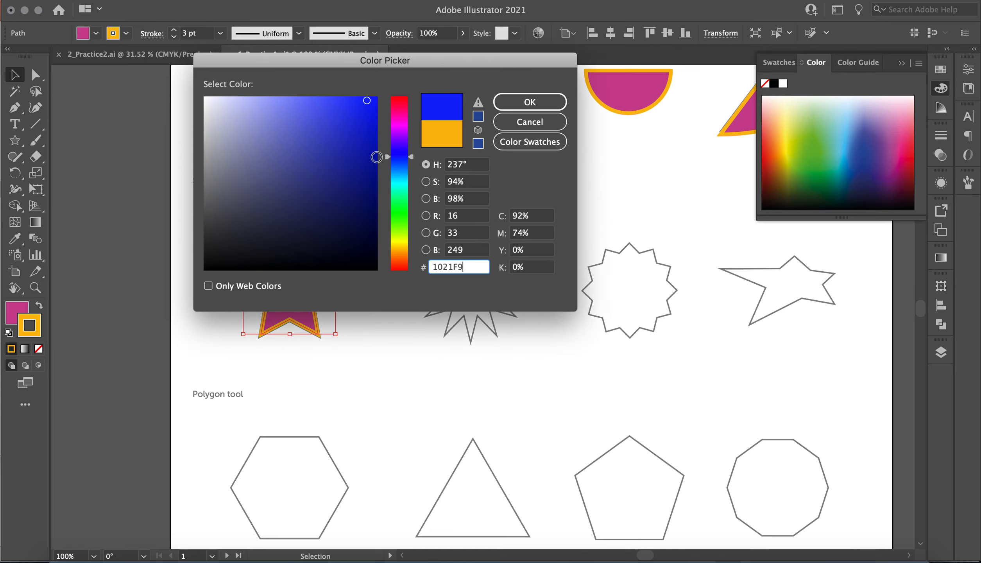
{"action": "left_click", "coordinate": [407, 224]}
{"action": "left_click", "coordinate": [523, 101]}
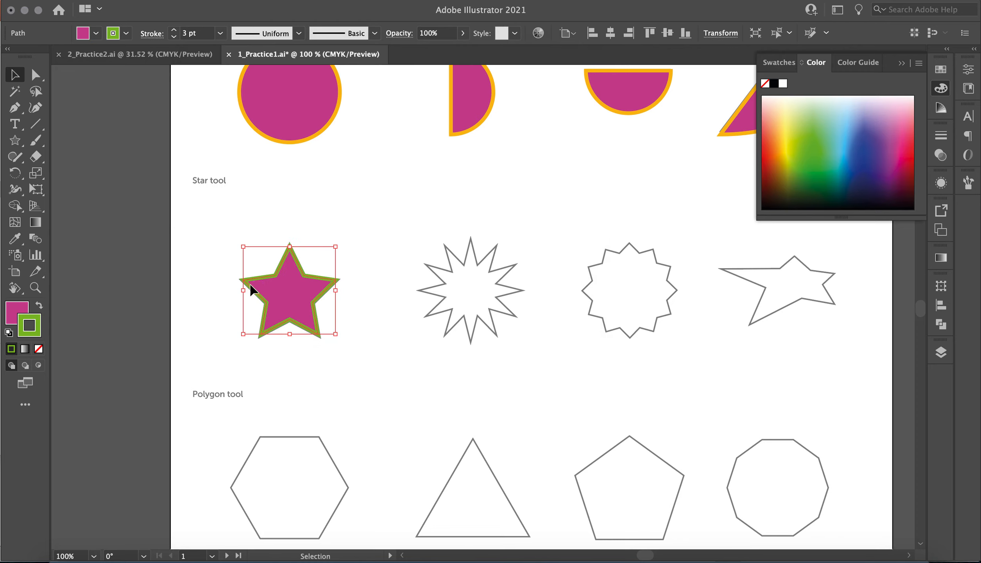
Change the five-pointed star's fill colour to turquoise blue
{"action": "double_click", "coordinate": [17, 312]}
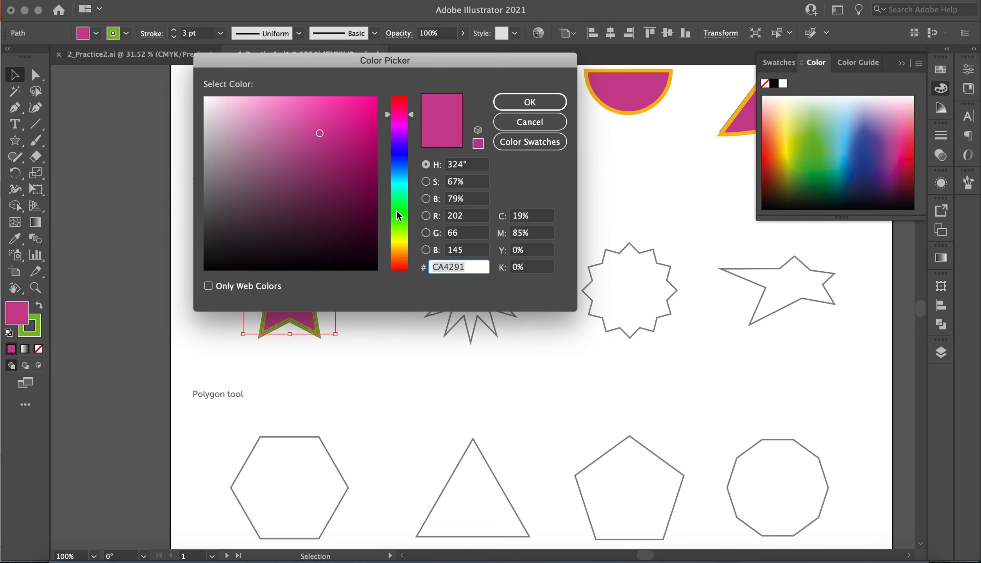
{"action": "left_click", "coordinate": [400, 182]}
{"action": "left_click", "coordinate": [367, 111]}
{"action": "left_click", "coordinate": [525, 100]}
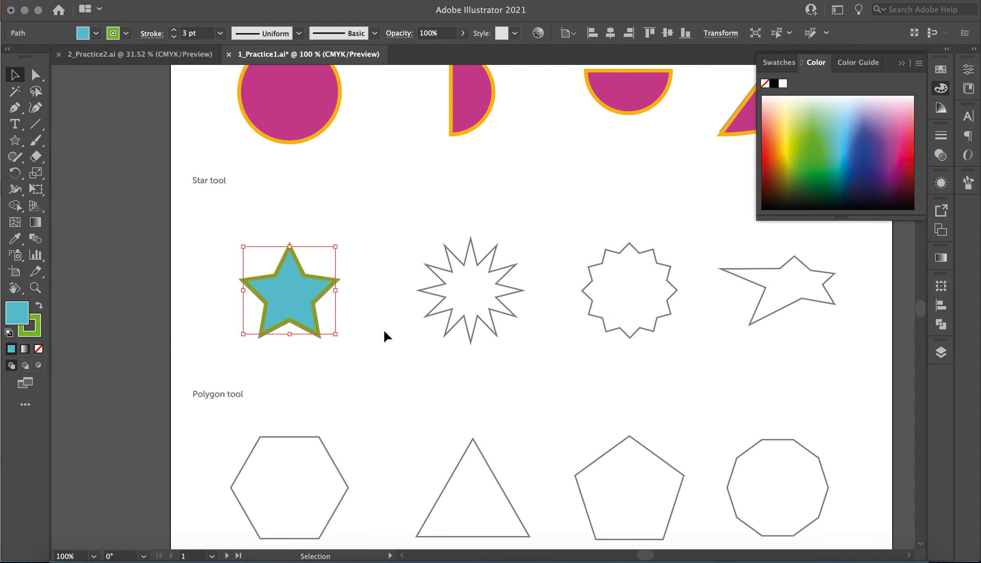
Set the five-pointed star's stroke colour to dark blue (0C30E5) and deselect the star
{"action": "double_click", "coordinate": [38, 332]}
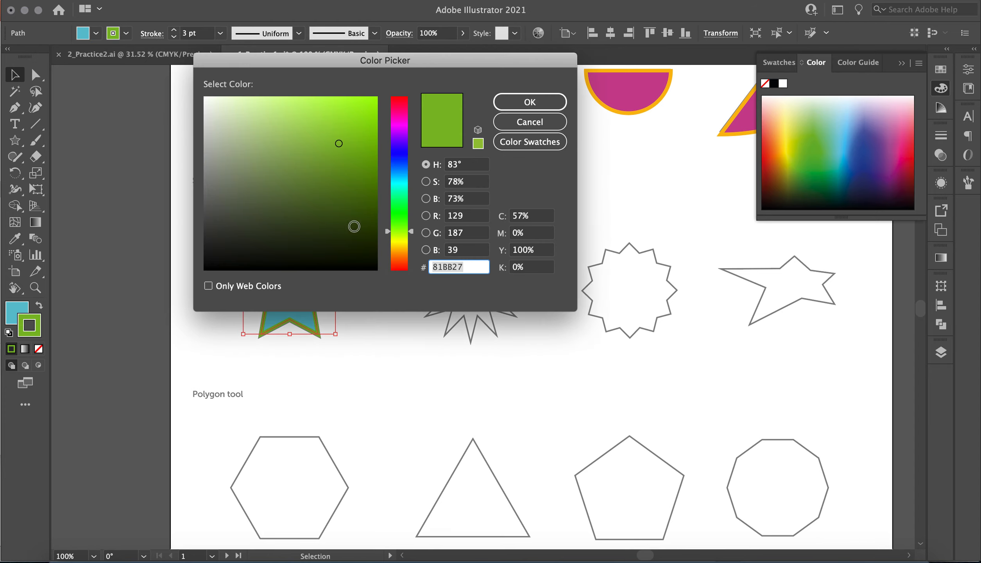
{"action": "left_click", "coordinate": [401, 159]}
{"action": "left_click", "coordinate": [368, 114]}
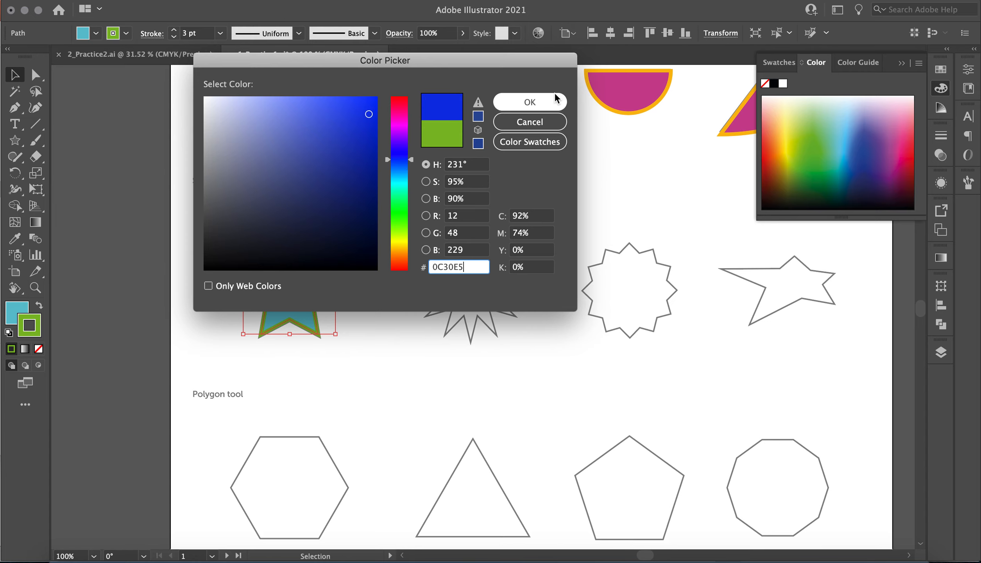
{"action": "left_click", "coordinate": [543, 104]}
{"action": "left_click", "coordinate": [399, 382]}
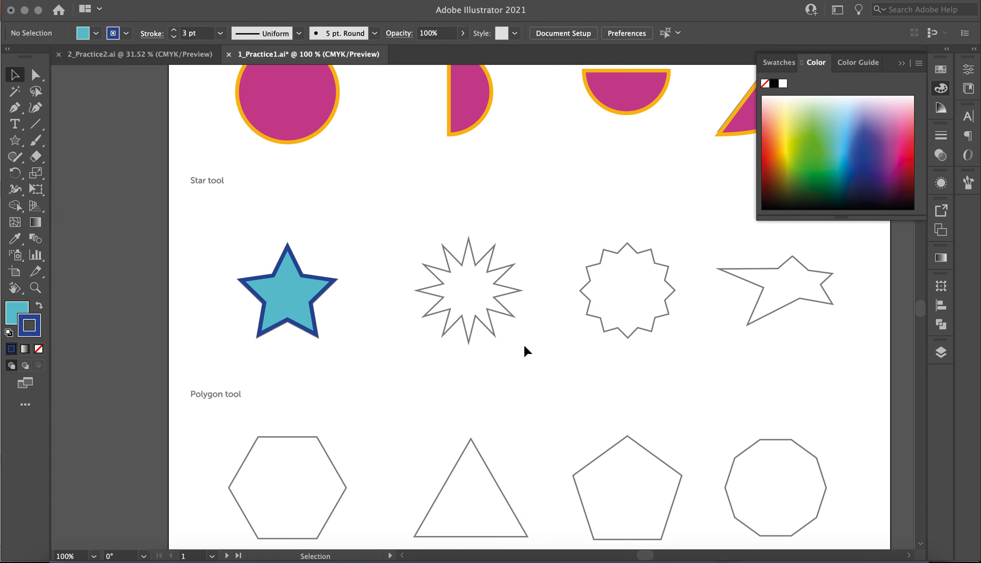
Create a 12-point star with radii of 14 mm and 11 mm and move it onto the third star outline
{"action": "scroll", "coordinate": [501, 312], "scroll_direction": "right", "scroll_amount": 3}
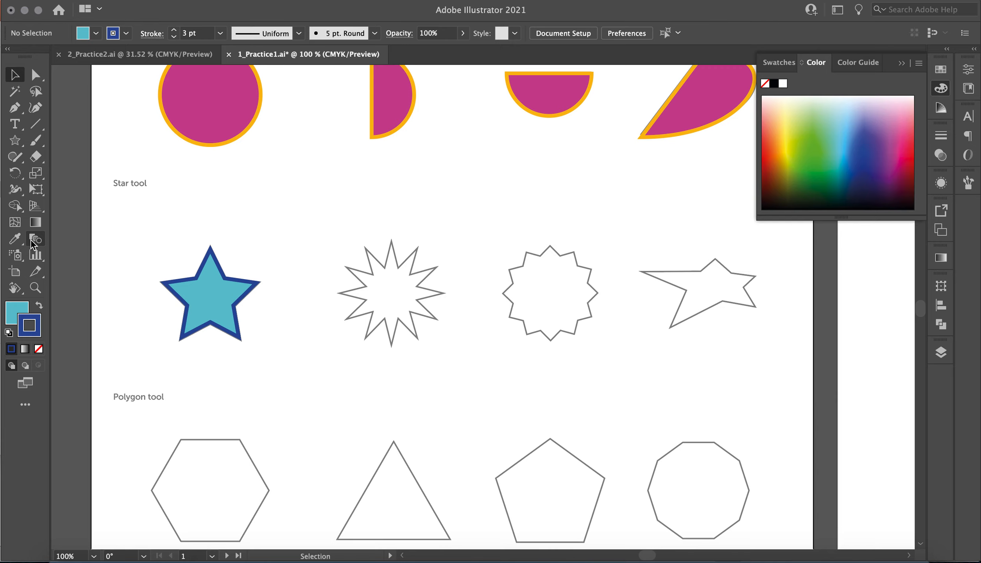
{"action": "left_click", "coordinate": [17, 142]}
{"action": "left_click", "coordinate": [16, 143]}
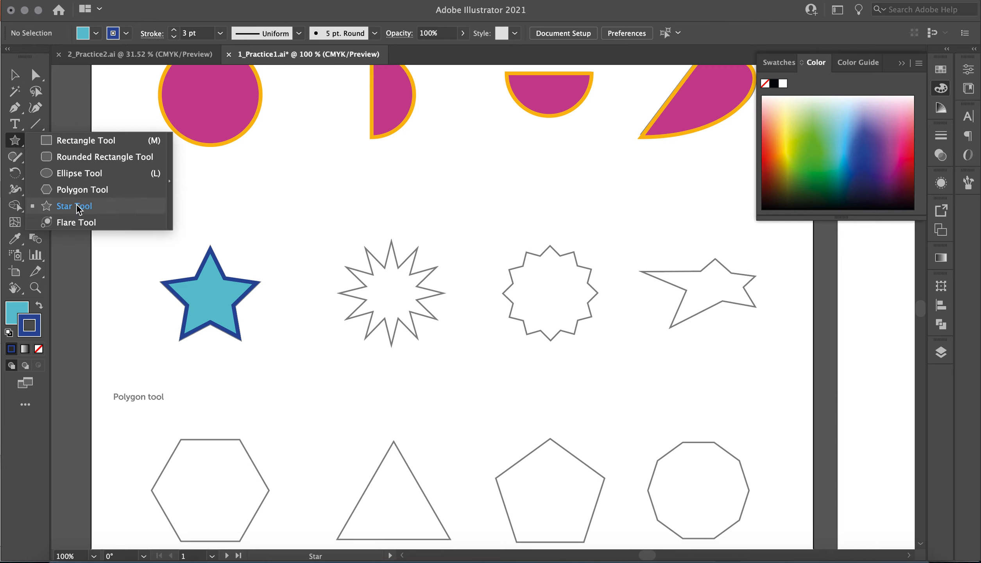
{"action": "left_click", "coordinate": [72, 205]}
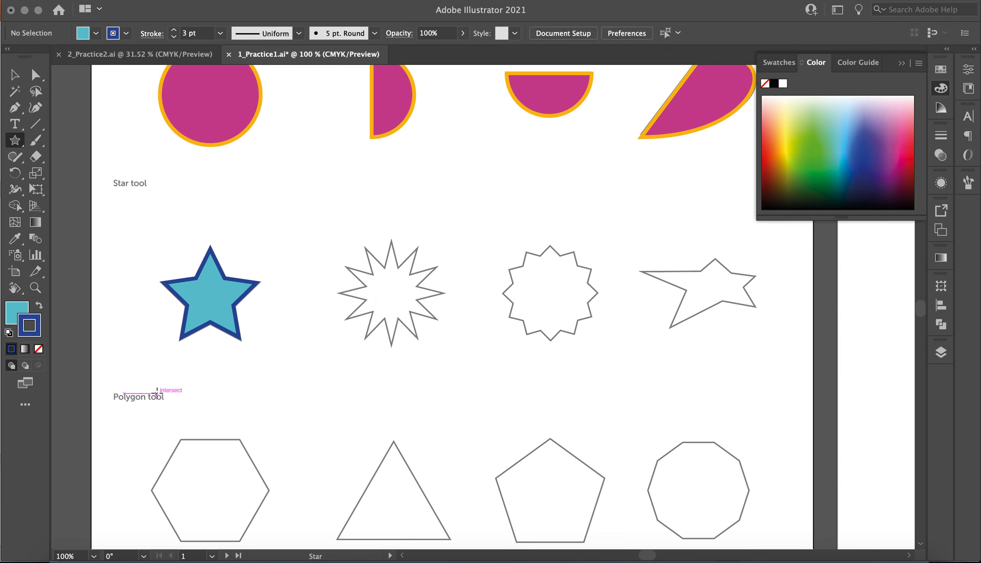
{"action": "left_click", "coordinate": [400, 286]}
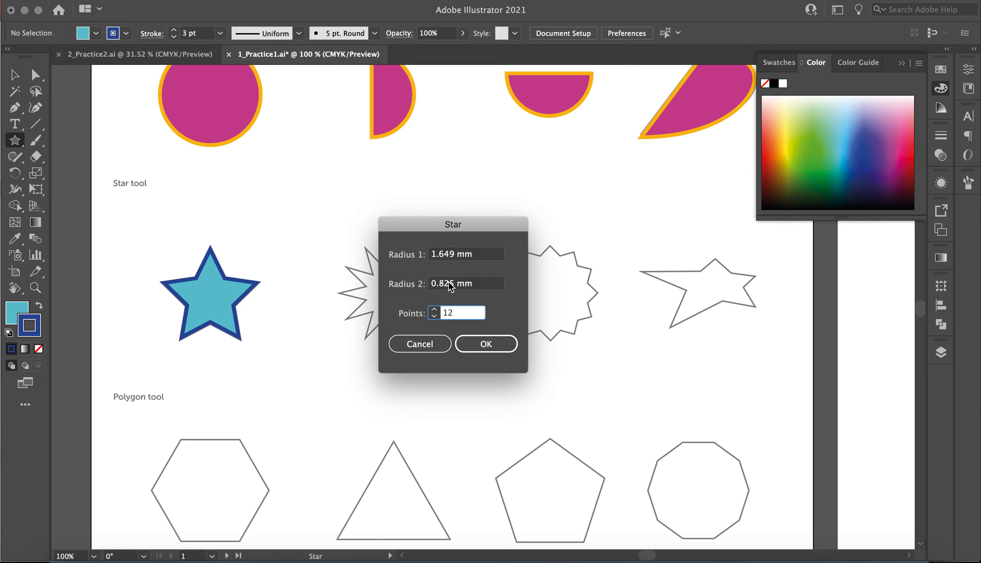
{"action": "left_click", "coordinate": [487, 344]}
{"action": "double_click", "coordinate": [457, 254]}
{"action": "type", "text": "14"}
{"action": "key", "text": "Tab"}
{"action": "type", "text": "11"}
{"action": "left_click", "coordinate": [480, 344]}
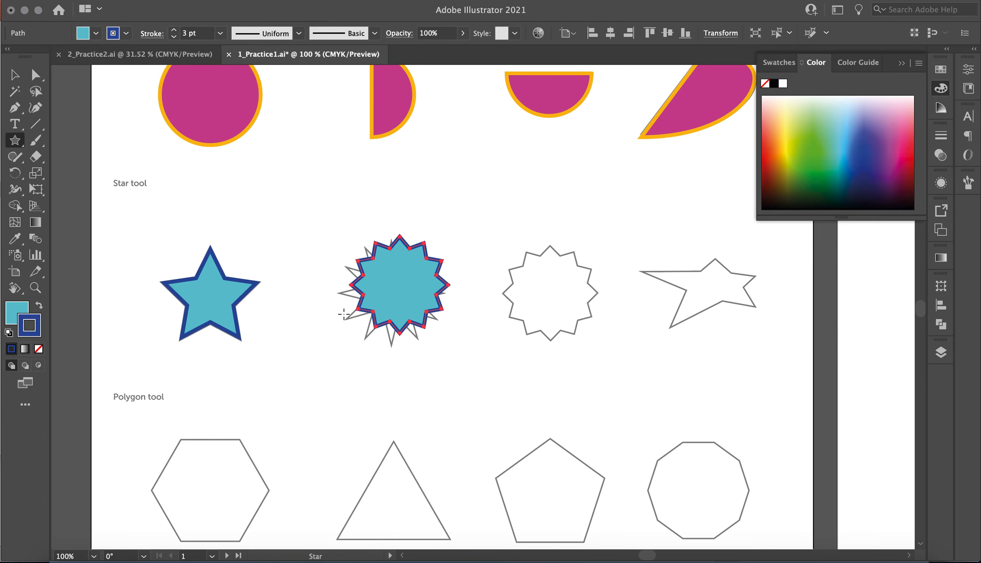
{"action": "left_click", "coordinate": [15, 74]}
{"action": "left_click_drag", "start_coordinate": [399, 290], "coordinate": [549, 297]}
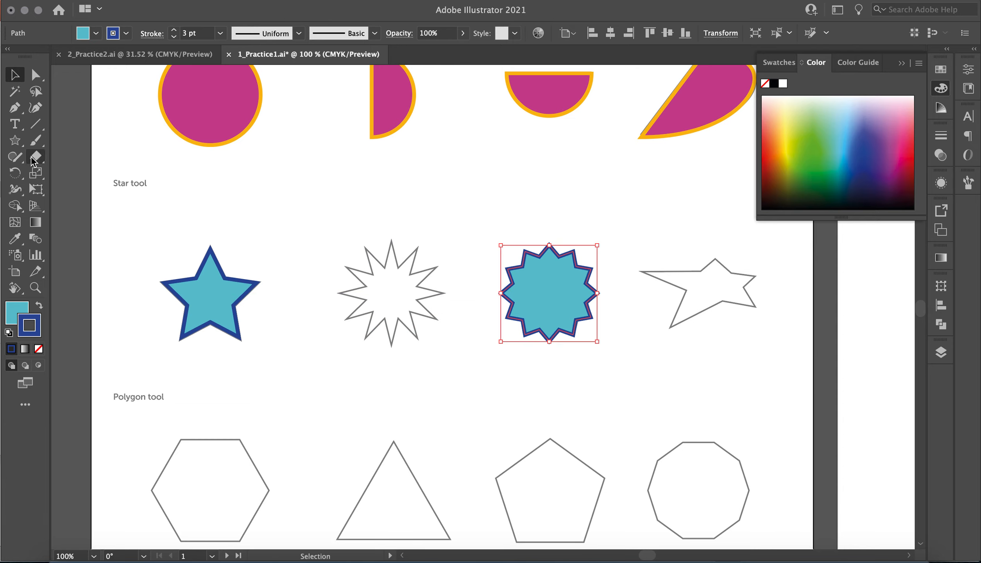
Try a 12-point star with radii of 14 mm and 9 mm near the second star outline, and undo it
{"action": "left_click", "coordinate": [18, 143]}
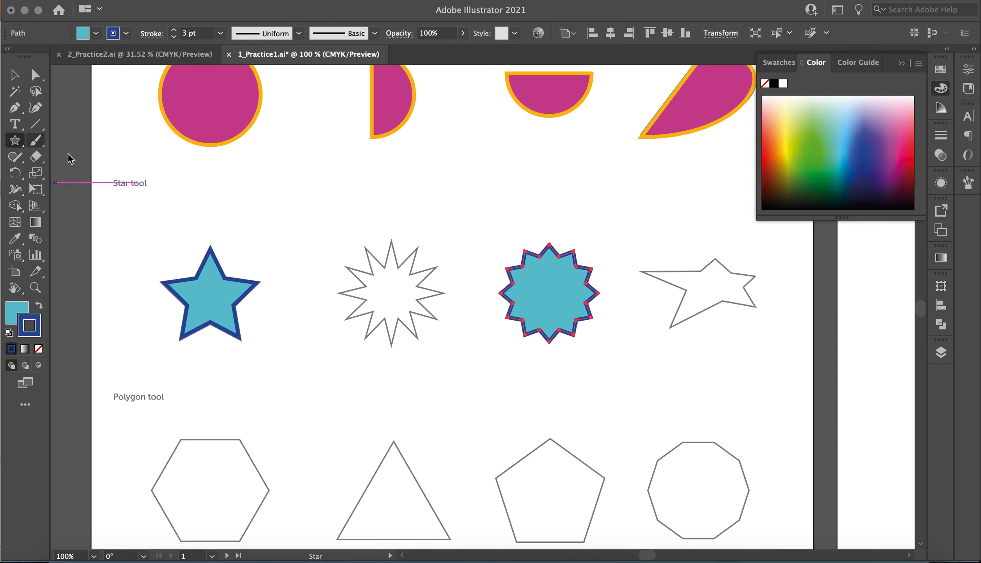
{"action": "left_click", "coordinate": [350, 314]}
{"action": "left_click", "coordinate": [450, 283]}
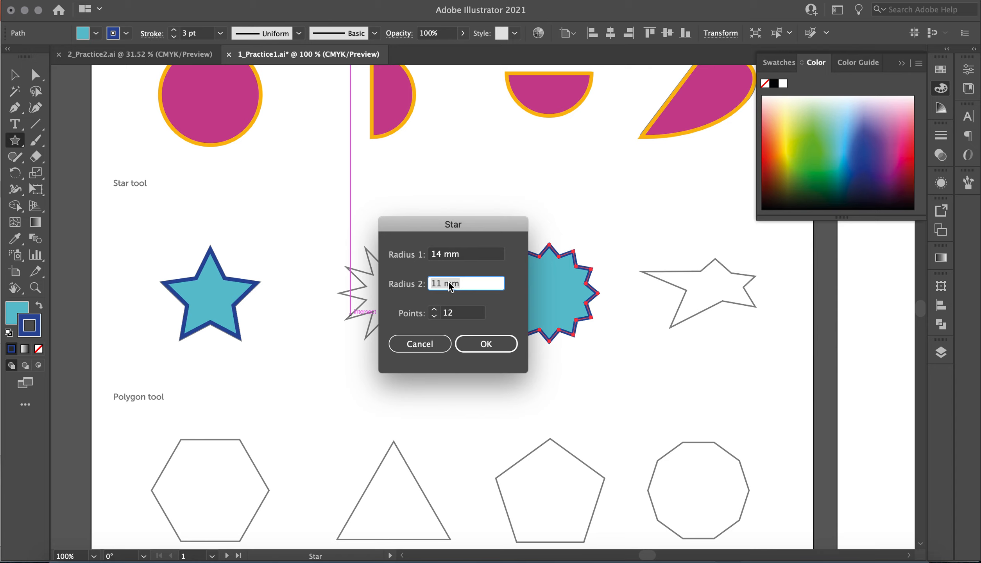
{"action": "type", "text": "9"}
{"action": "key", "text": "Return"}
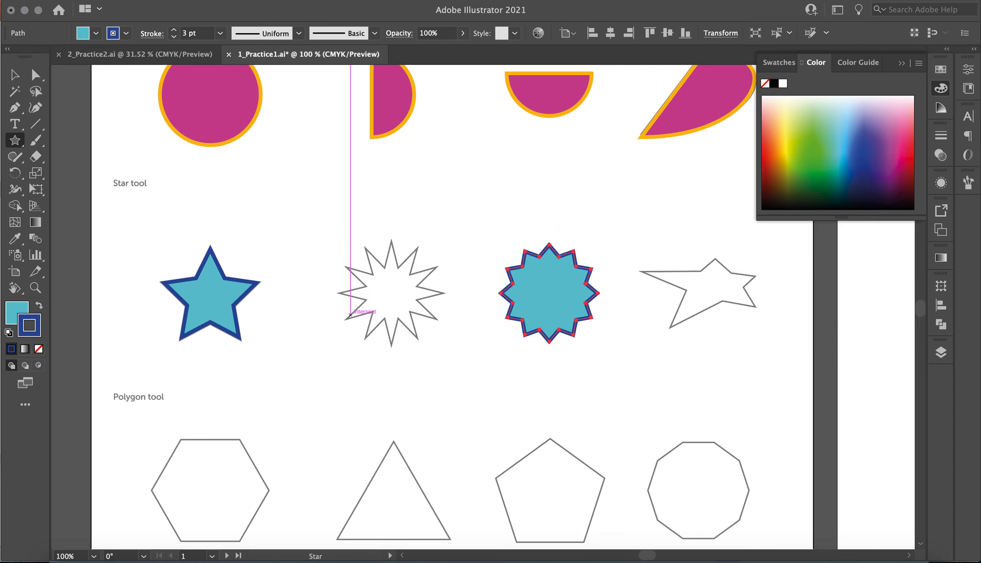
{"action": "key", "text": "ctrl+z"}
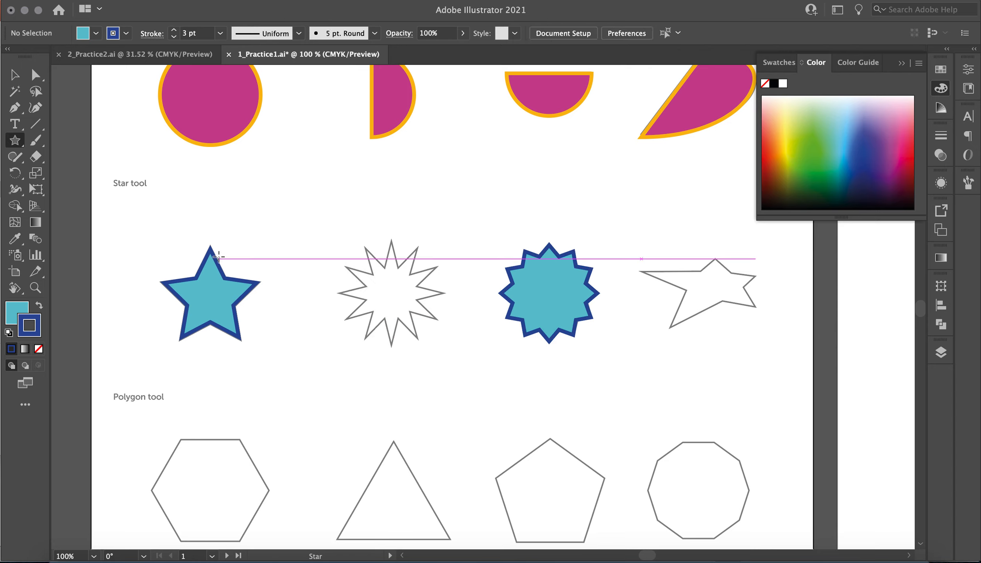
Create a 12-point star with radii of 14 mm and 7 mm, move it onto the second star outline and deselect it
{"action": "left_click", "coordinate": [402, 308]}
{"action": "left_click", "coordinate": [448, 283]}
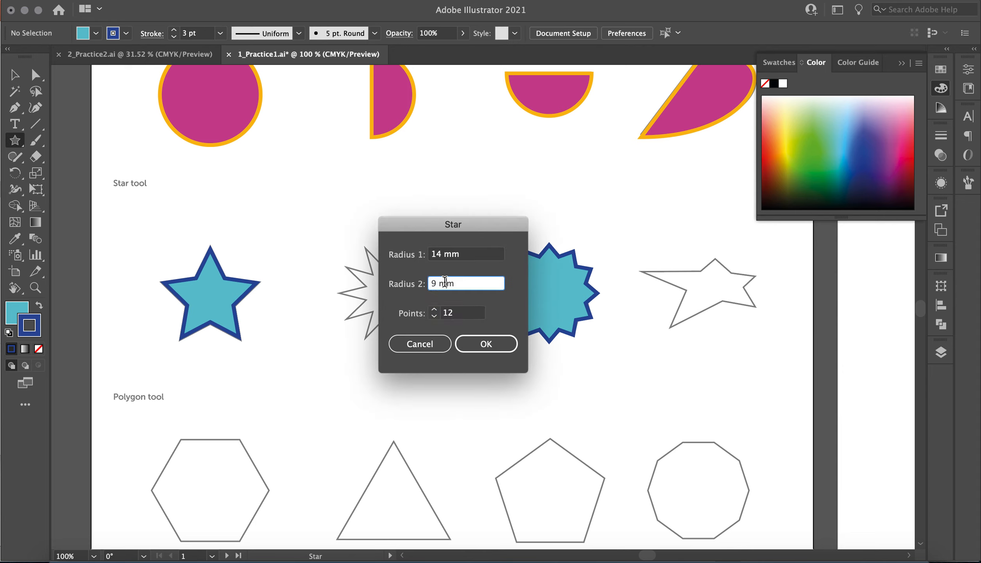
{"action": "type", "text": "7"}
{"action": "key", "text": "Return"}
{"action": "left_click", "coordinate": [15, 75]}
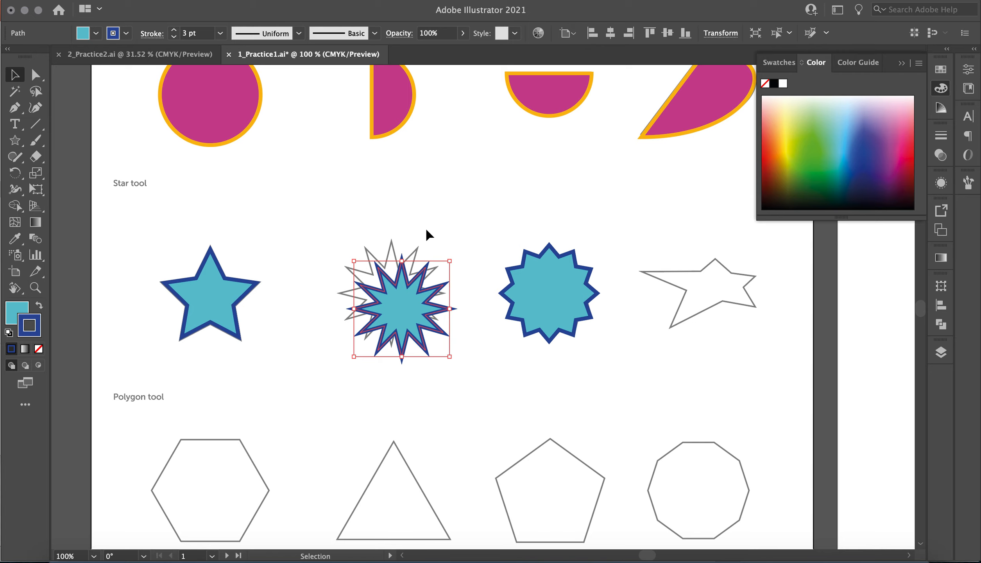
{"action": "left_click_drag", "start_coordinate": [401, 309], "coordinate": [391, 293]}
{"action": "left_click", "coordinate": [479, 387]}
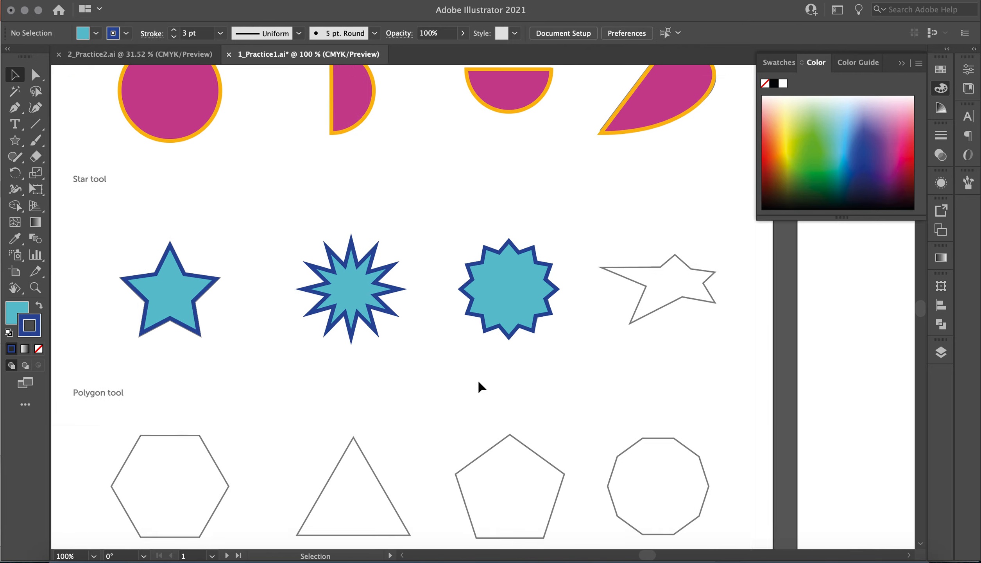
Place a copy of the five-pointed star over the skewed fourth outline in the Star tool row
{"action": "scroll", "coordinate": [479, 387], "scroll_direction": "right", "scroll_amount": 5}
{"action": "scroll", "coordinate": [362, 338], "scroll_direction": "right", "scroll_amount": 5}
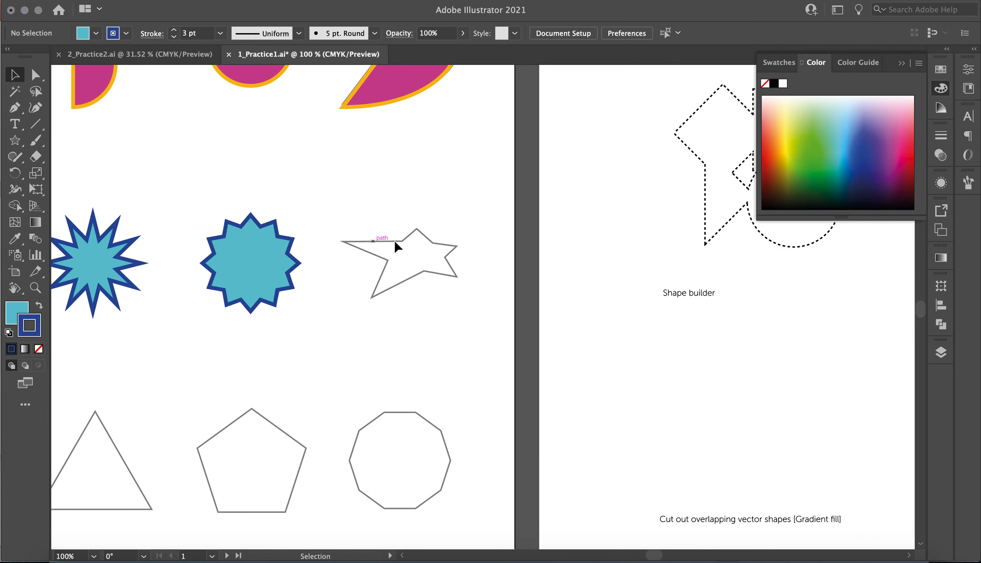
{"action": "scroll", "coordinate": [280, 272], "scroll_direction": "left", "scroll_amount": 8}
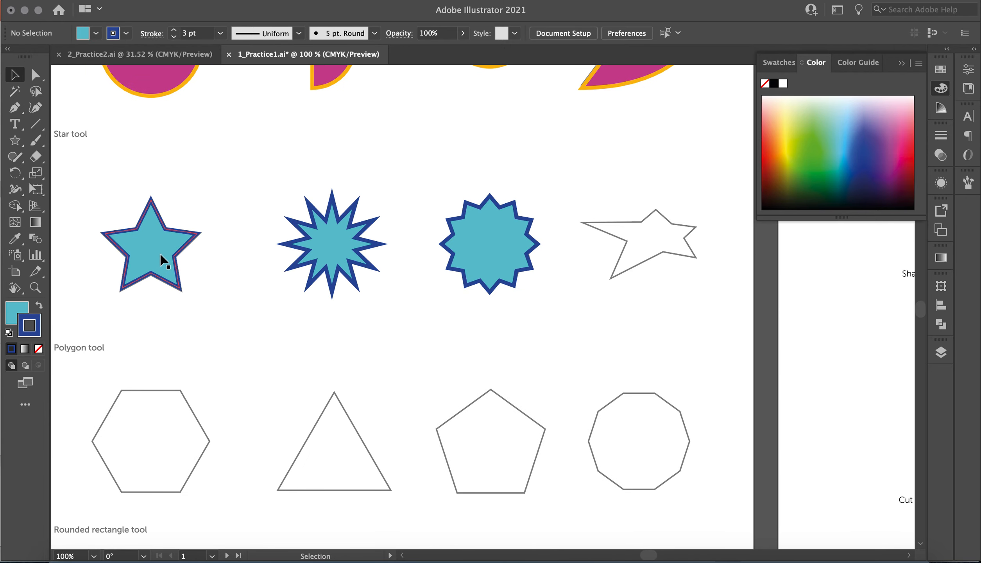
{"action": "left_click_drag", "start_coordinate": [162, 260], "coordinate": [669, 266]}
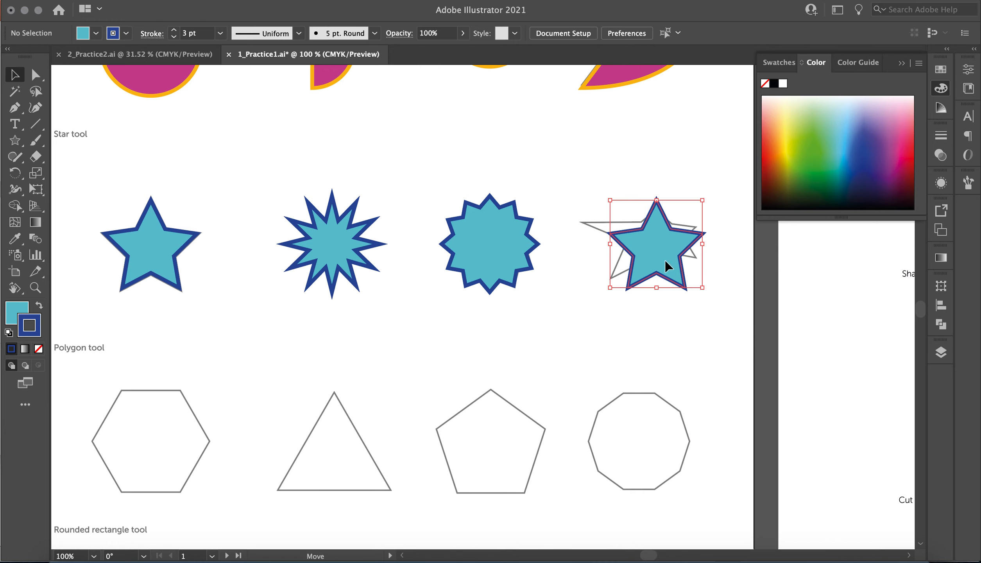
Use Free Transform to adjust the copied star's two upper bounding-box corners toward the width of the skewed outline
{"action": "left_click", "coordinate": [36, 189]}
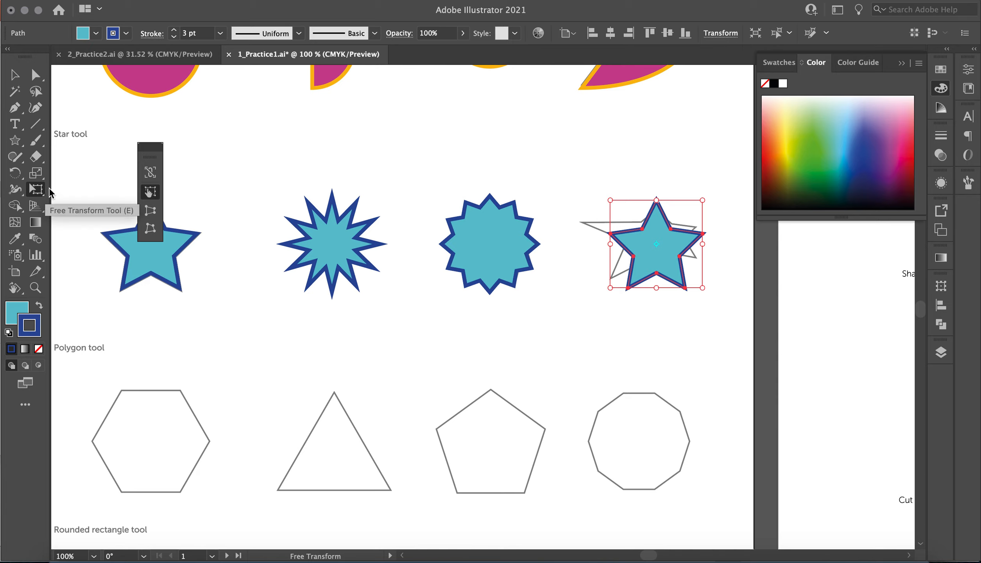
{"action": "left_click", "coordinate": [150, 228]}
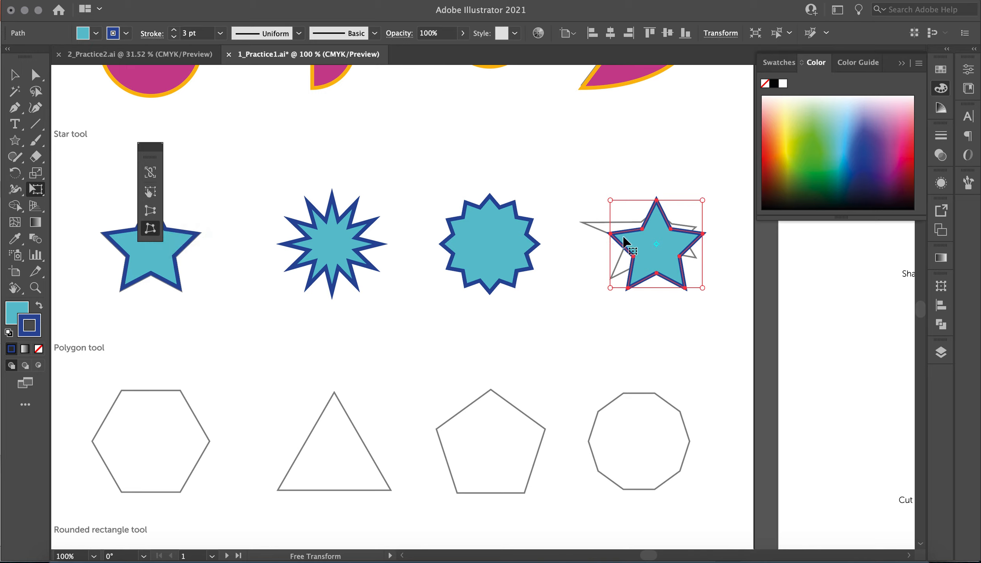
{"action": "left_click", "coordinate": [150, 192]}
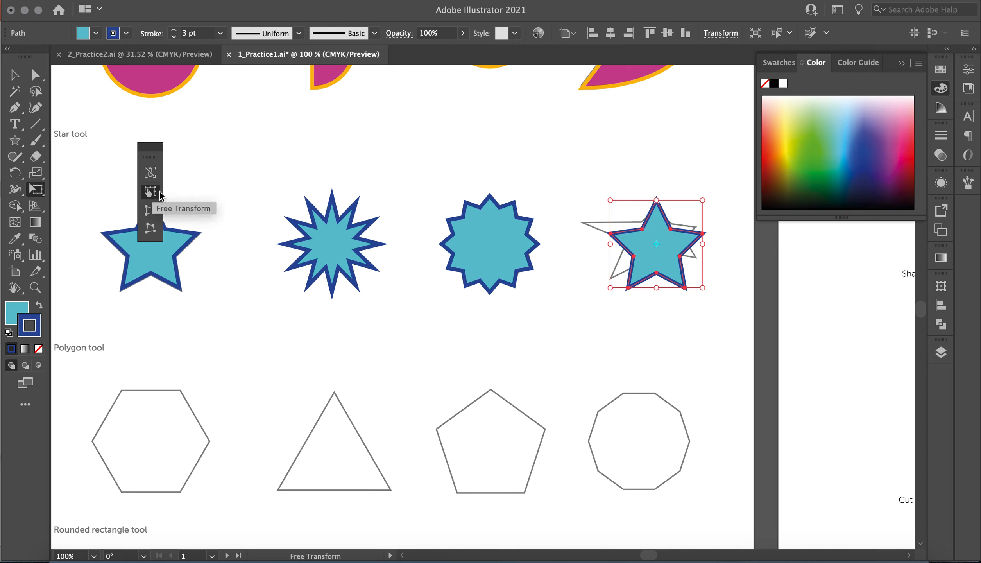
{"action": "left_click_drag", "start_coordinate": [608, 200], "coordinate": [592, 195]}
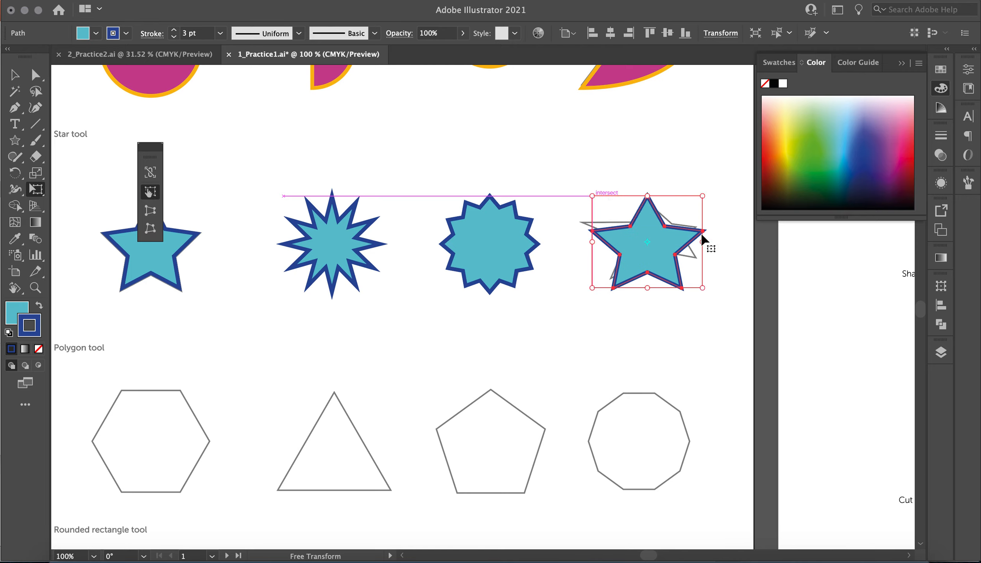
{"action": "mouse_move", "coordinate": [701, 195]}
{"action": "left_mouse_down"}
{"action": "mouse_move", "coordinate": [689, 200]}
{"action": "mouse_move", "coordinate": [696, 196]}
{"action": "left_mouse_up"}
Free Distort the copied star by pulling its two lower corners upward to approximate the skewed outline
{"action": "left_click", "coordinate": [142, 235]}
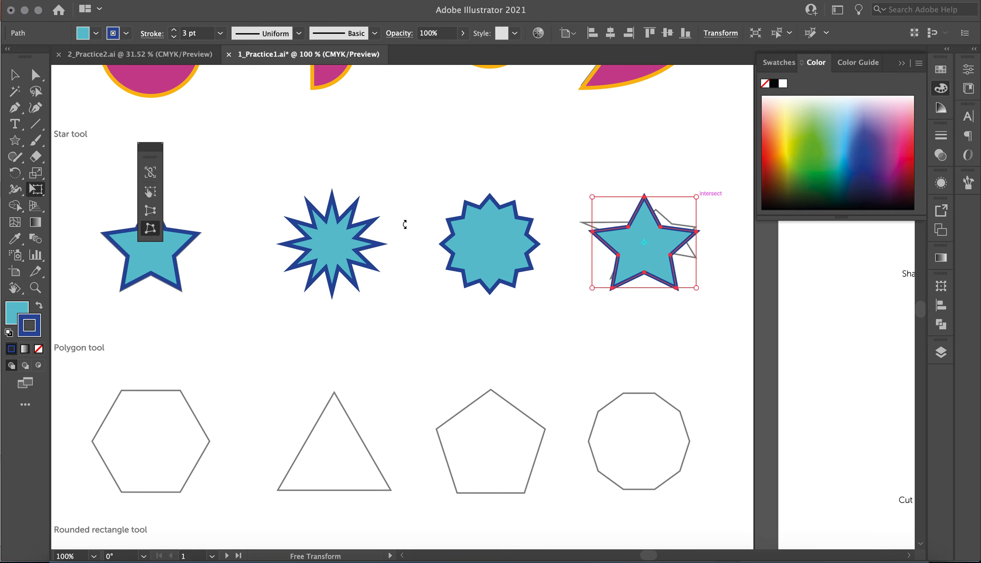
{"action": "left_click_drag", "start_coordinate": [592, 288], "coordinate": [592, 271]}
{"action": "left_click_drag", "start_coordinate": [696, 288], "coordinate": [709, 255]}
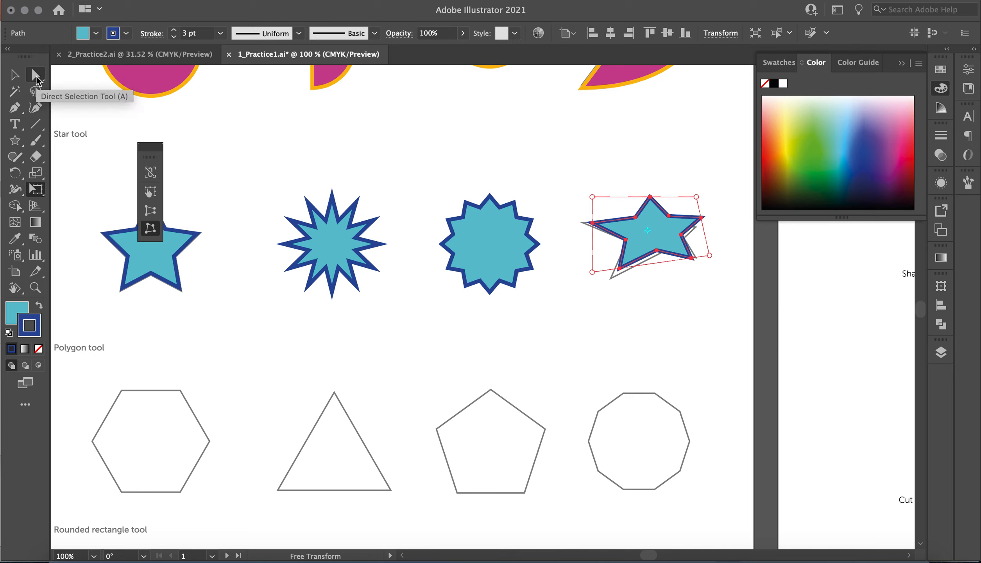
Use Direct Selection to move the copied star's individual anchor points onto the corners of the skewed outline
{"action": "left_click", "coordinate": [36, 77]}
{"action": "left_click", "coordinate": [605, 225]}
{"action": "left_click", "coordinate": [619, 269], "text": "shift"}
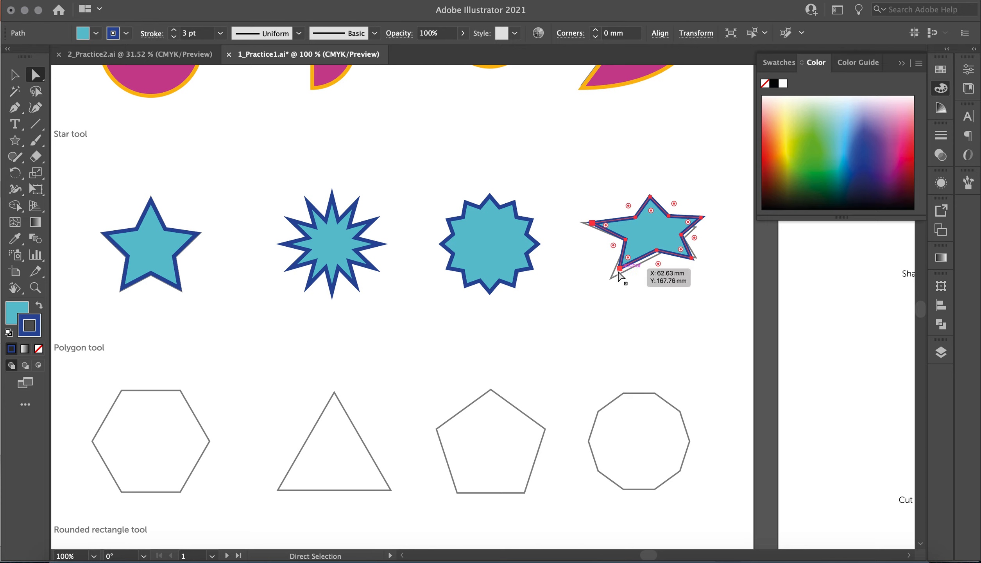
{"action": "left_click", "coordinate": [620, 270]}
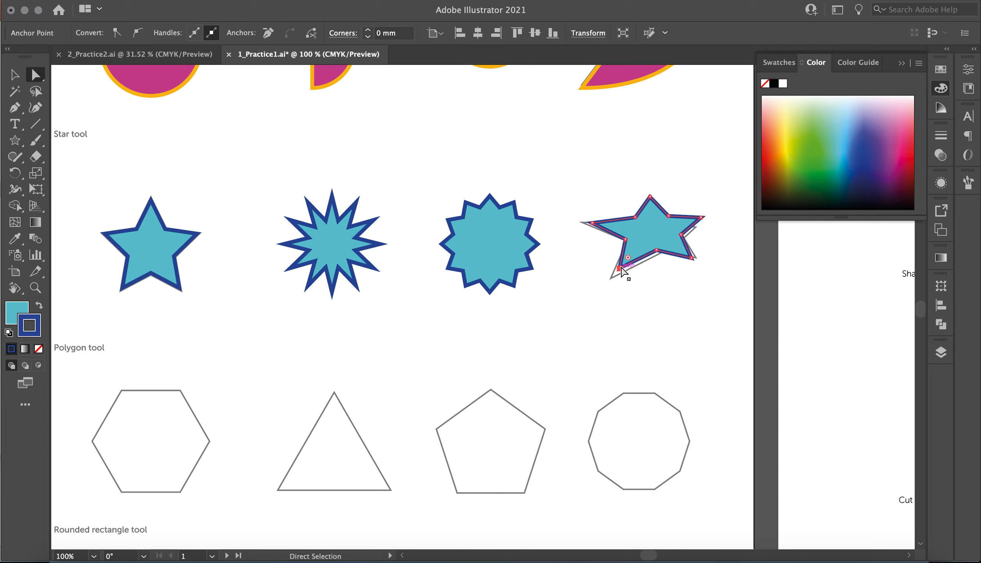
{"action": "left_click_drag", "start_coordinate": [621, 267], "coordinate": [610, 279]}
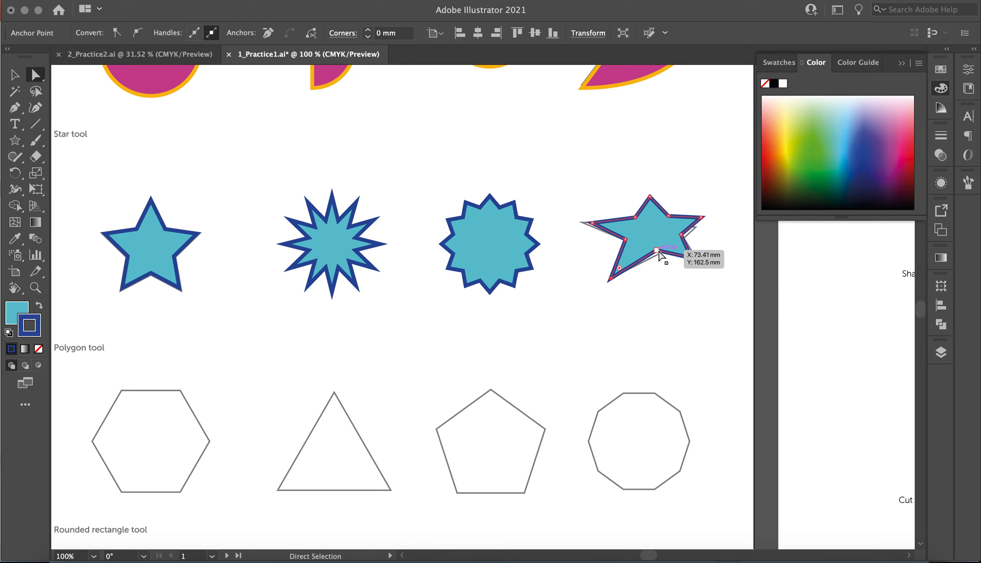
{"action": "left_click_drag", "start_coordinate": [659, 254], "coordinate": [704, 266]}
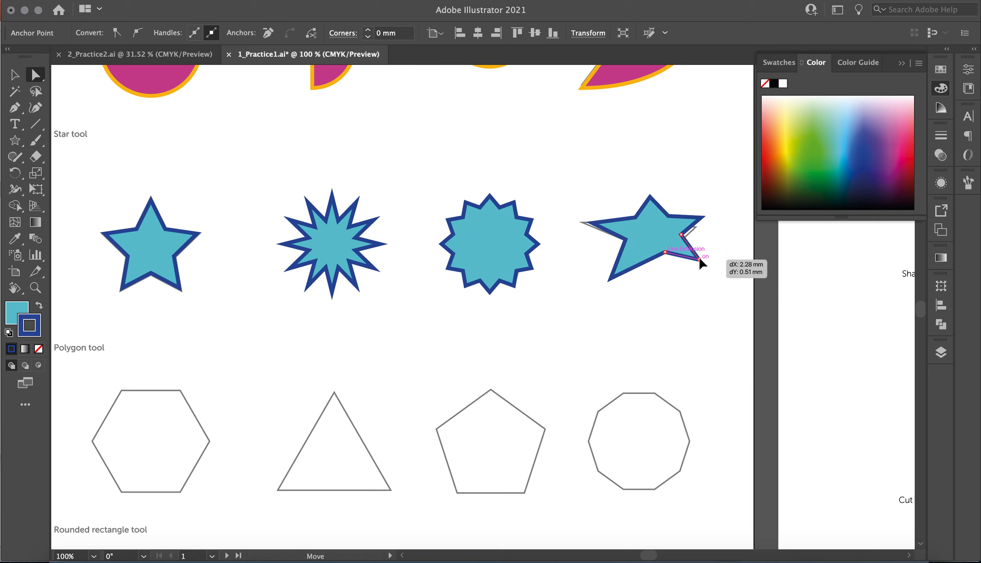
{"action": "left_click_drag", "start_coordinate": [702, 221], "coordinate": [592, 223]}
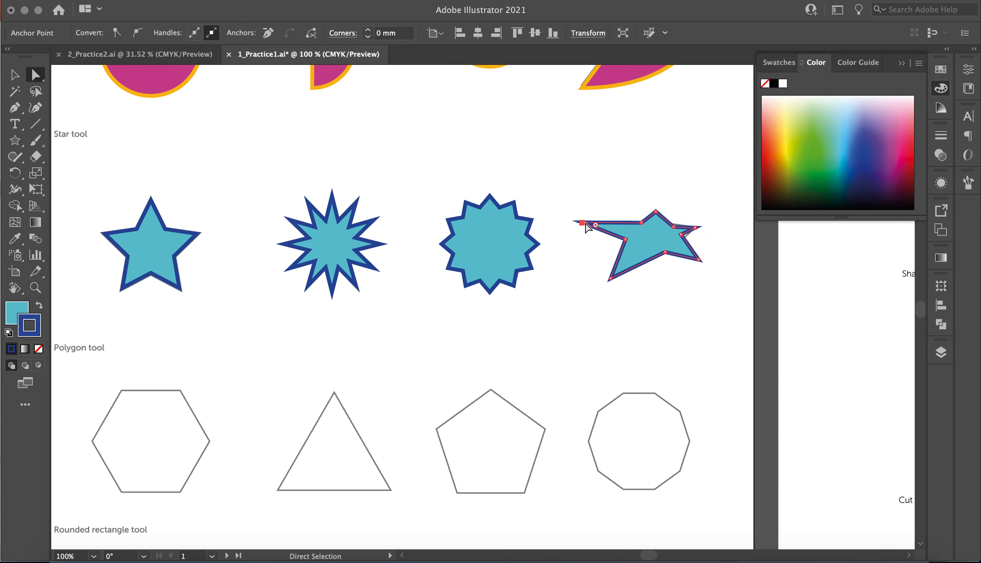
Create a 6-sided polygon with a radius of 18.939 mm over the hexagon outline in the Polygon tool row
{"action": "scroll", "coordinate": [337, 371], "scroll_direction": "down", "scroll_amount": 5}
{"action": "scroll", "coordinate": [336, 372], "scroll_direction": "left", "scroll_amount": 5}
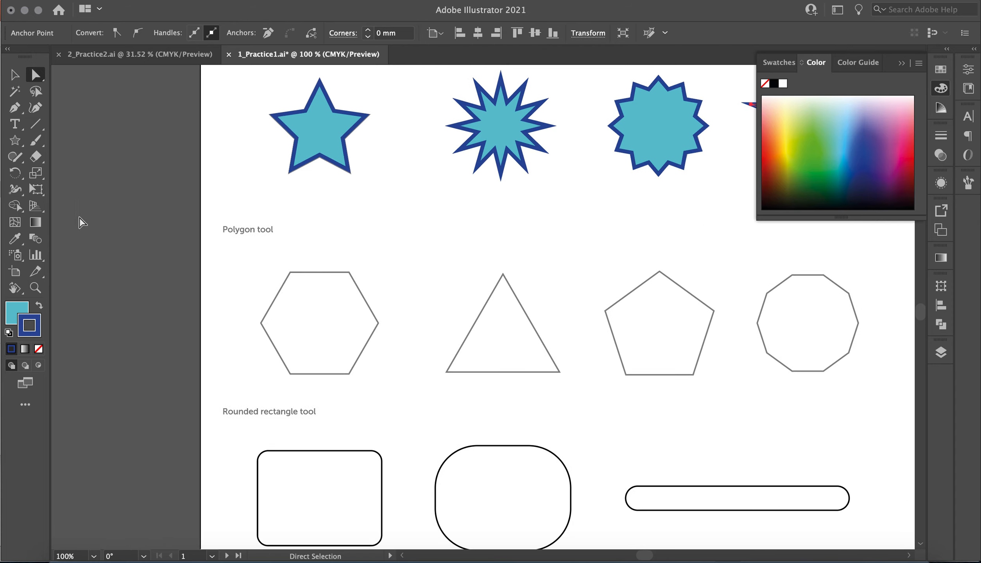
{"action": "left_click", "coordinate": [17, 143]}
{"action": "left_click", "coordinate": [78, 190]}
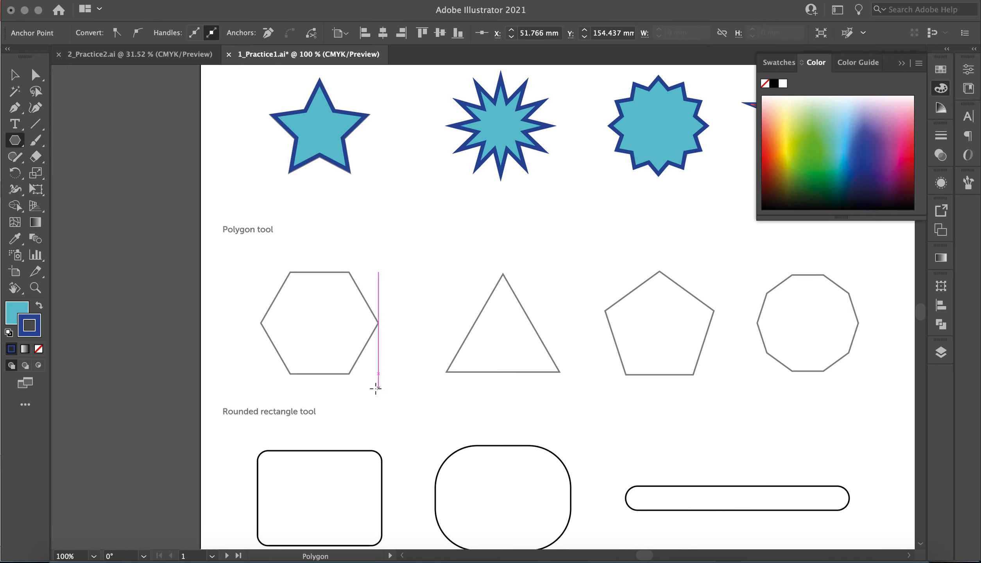
{"action": "left_click", "coordinate": [347, 323]}
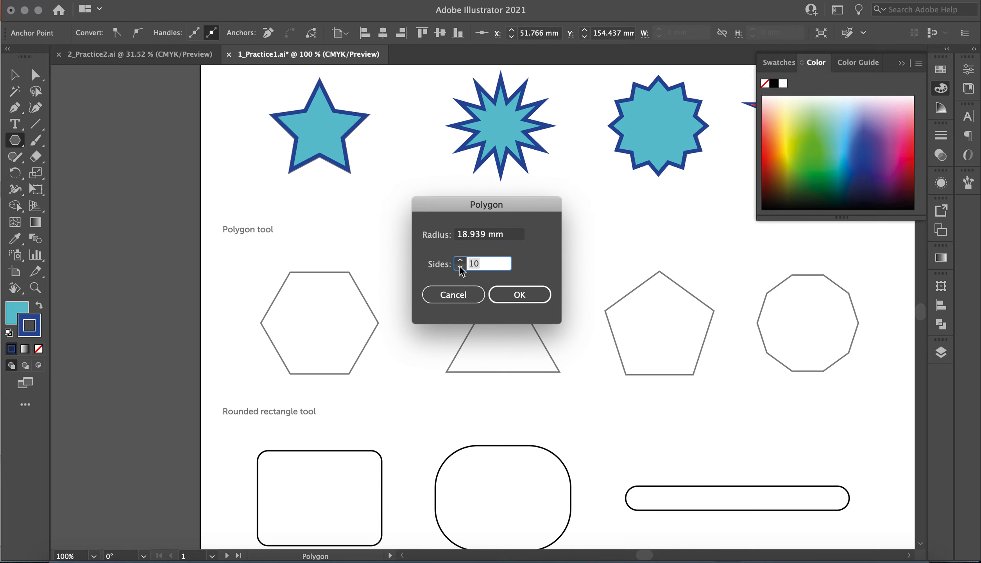
{"action": "left_click", "coordinate": [508, 290]}
Set the hexagon's fill colour to purple (E411EA)
{"action": "left_click", "coordinate": [15, 75]}
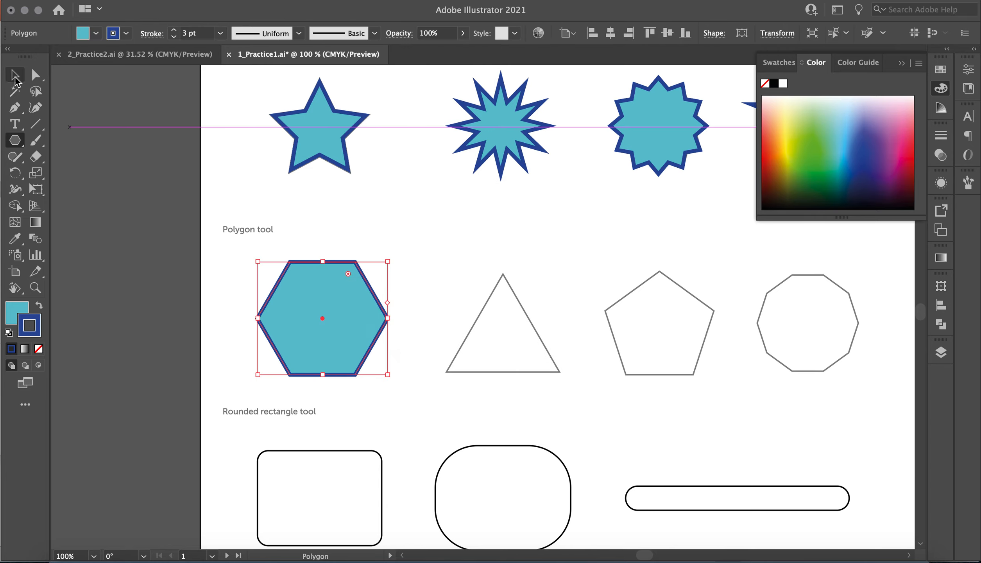
{"action": "double_click", "coordinate": [13, 308]}
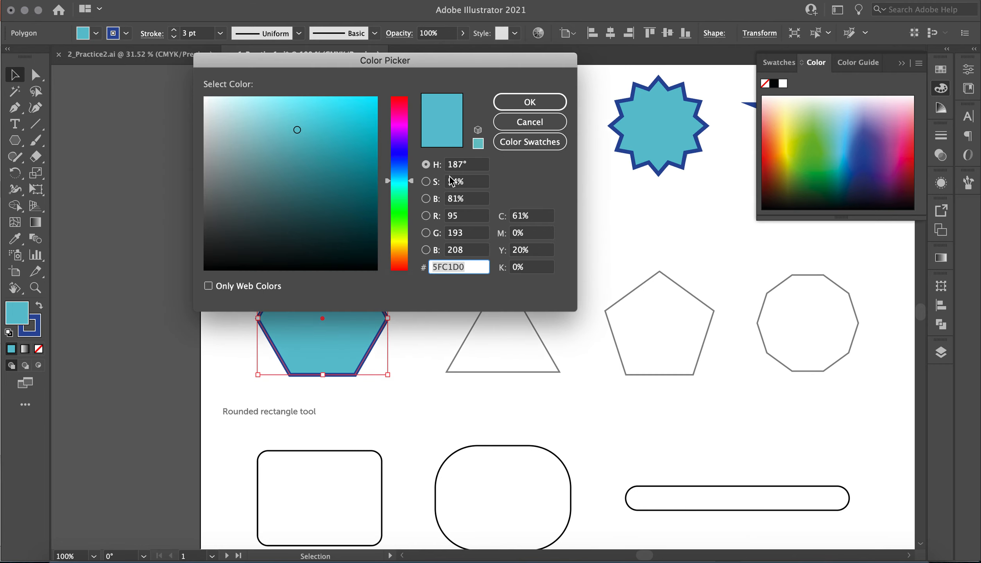
{"action": "left_click_drag", "start_coordinate": [397, 131], "coordinate": [397, 127]}
{"action": "left_click", "coordinate": [365, 111]}
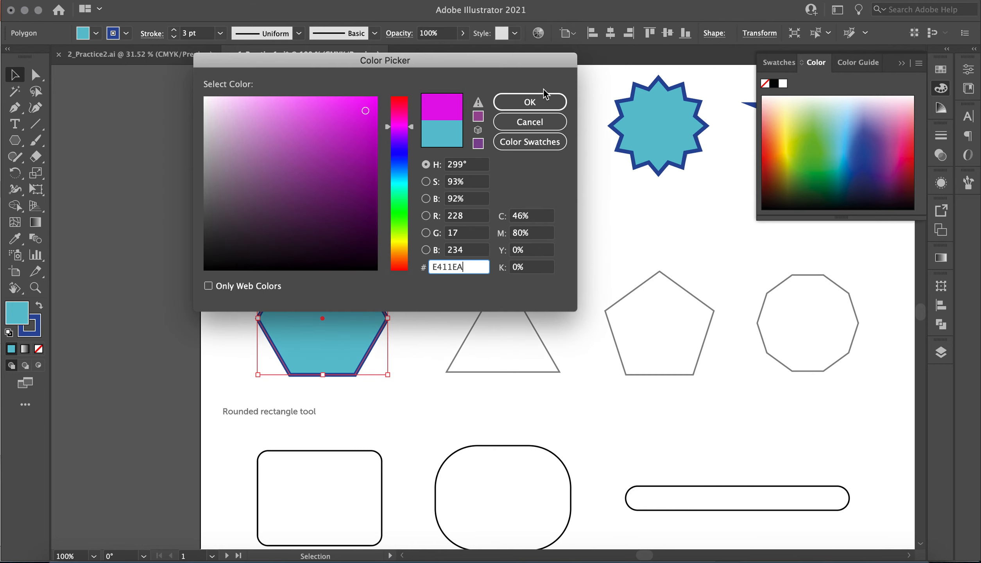
{"action": "left_click", "coordinate": [536, 107]}
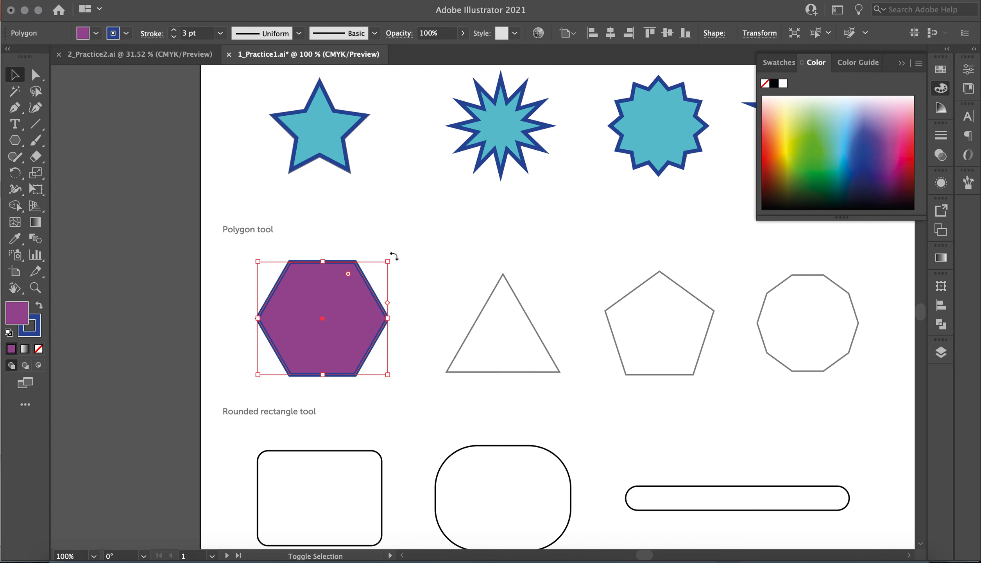
Scale the hexagon down and position it so it matches the hexagon outline
{"action": "left_click_drag", "start_coordinate": [388, 261], "coordinate": [379, 275]}
{"action": "left_click_drag", "start_coordinate": [383, 280], "coordinate": [374, 274]}
{"action": "left_click_drag", "start_coordinate": [341, 307], "coordinate": [345, 303]}
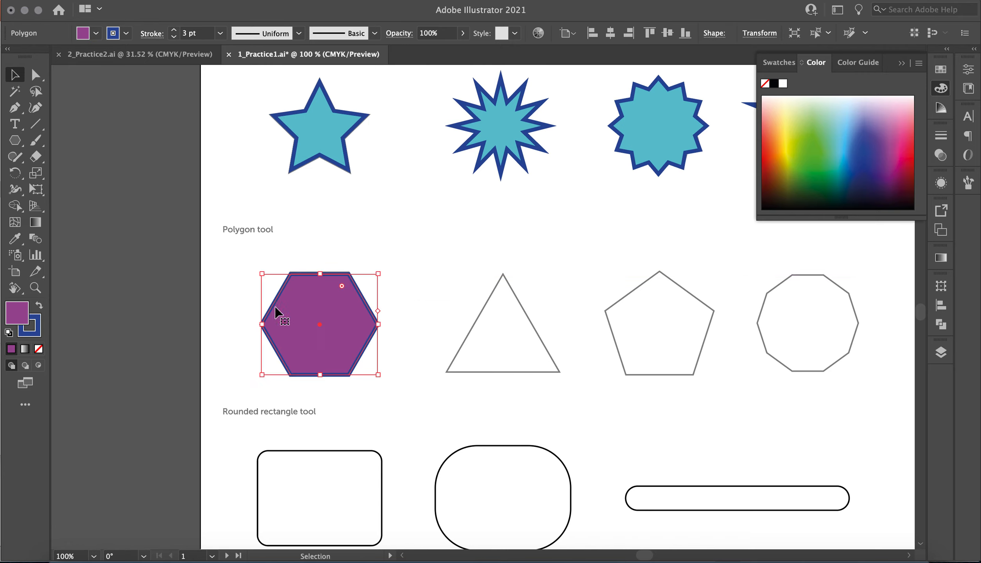
Create a 3-sided polygon with a radius of 18.939 mm and move it onto the triangle outline
{"action": "left_click", "coordinate": [15, 140]}
{"action": "left_click", "coordinate": [515, 323]}
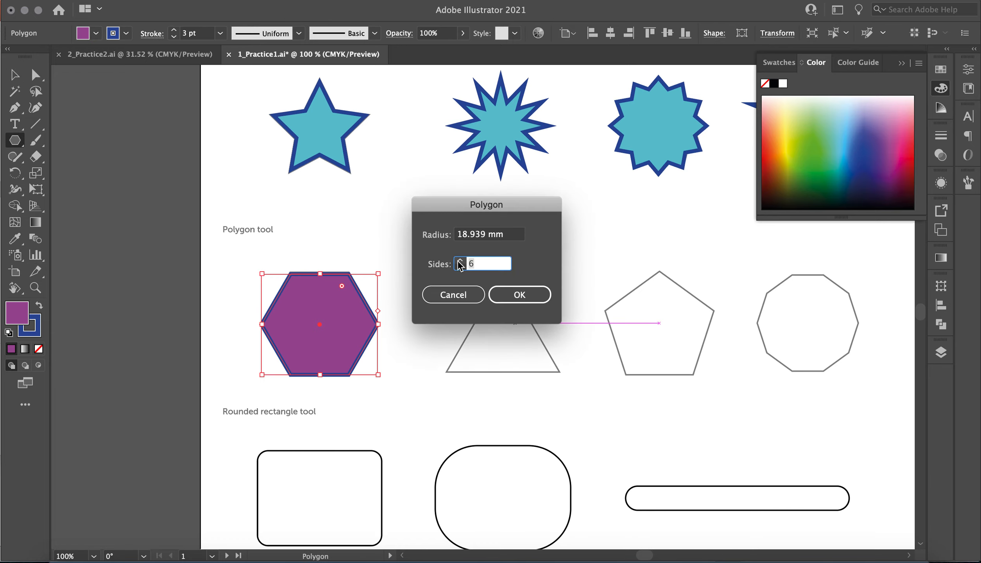
{"action": "left_click", "coordinate": [514, 291]}
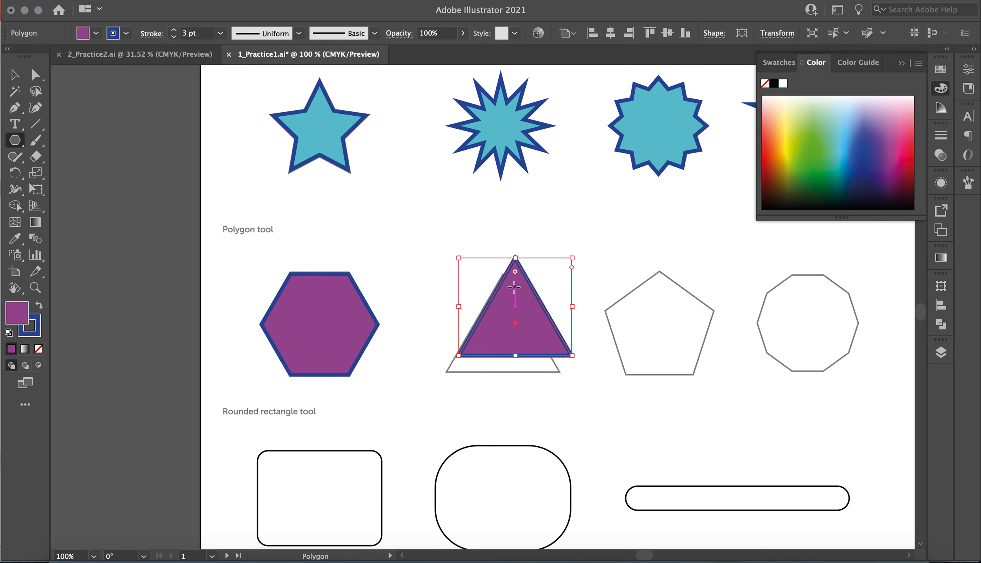
{"action": "left_click", "coordinate": [15, 74]}
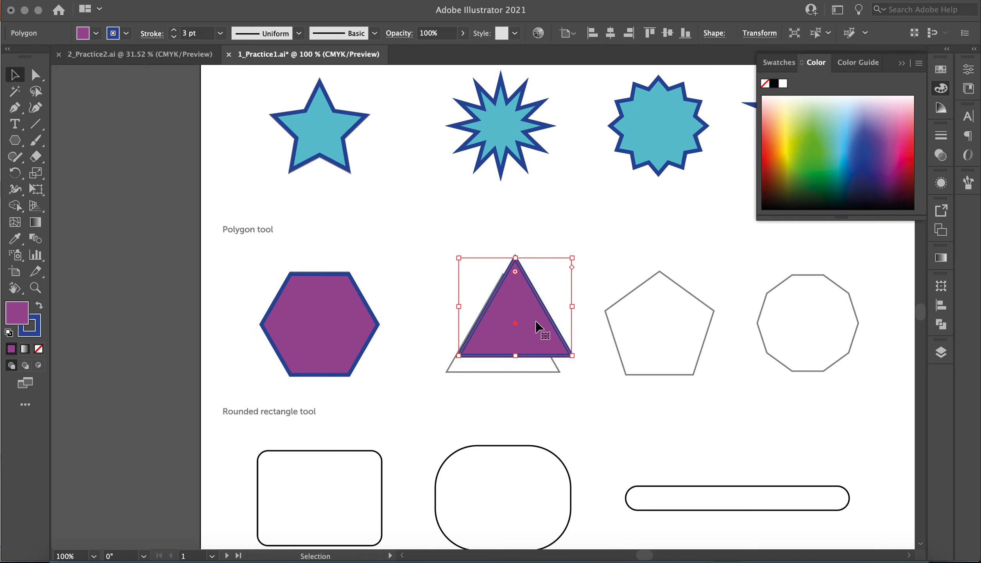
{"action": "mouse_move", "coordinate": [502, 344]}
{"action": "left_mouse_down"}
{"action": "mouse_move", "coordinate": [482, 356]}
{"action": "mouse_move", "coordinate": [492, 356]}
{"action": "left_mouse_up"}
Create a 5-sided polygon with a radius of 18.939 mm, move it onto the pentagon outline and scale it down to fit
{"action": "left_click", "coordinate": [15, 140]}
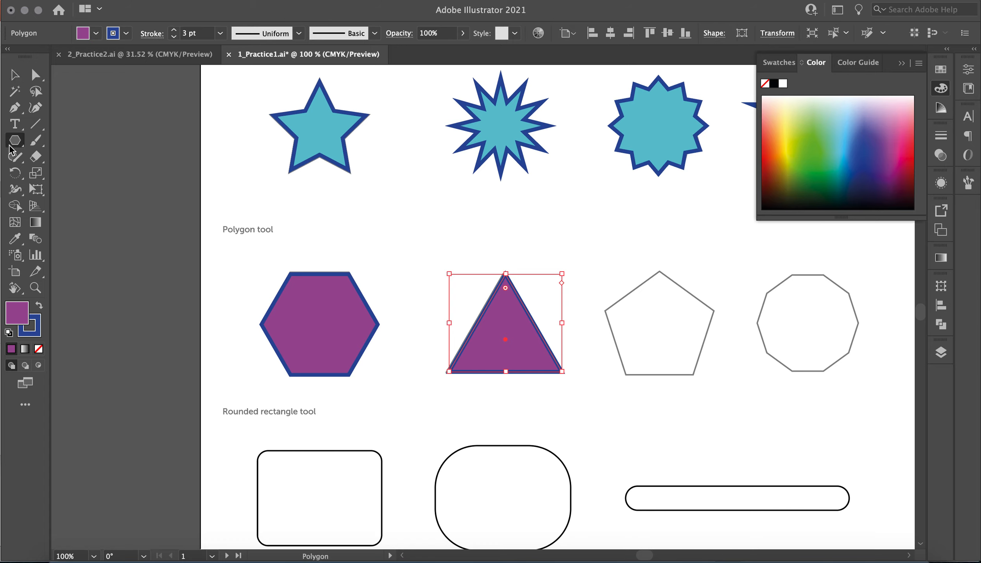
{"action": "left_click", "coordinate": [611, 322]}
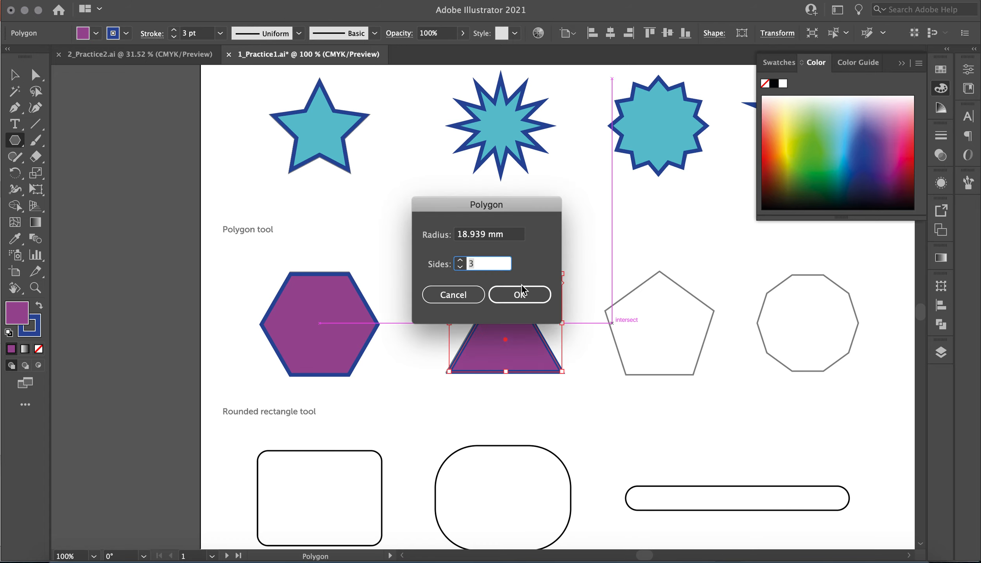
{"action": "key", "text": "Return"}
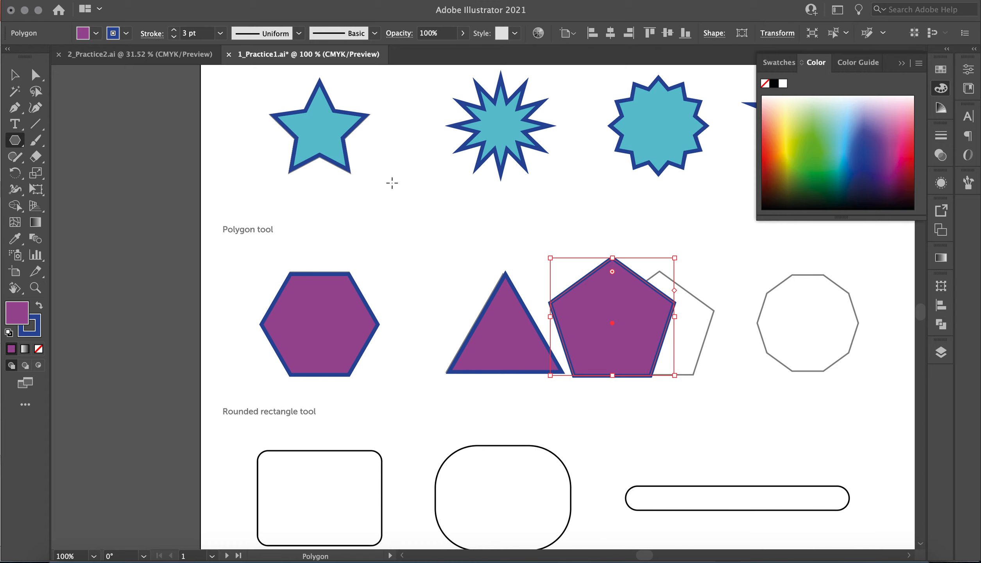
{"action": "left_click", "coordinate": [9, 77]}
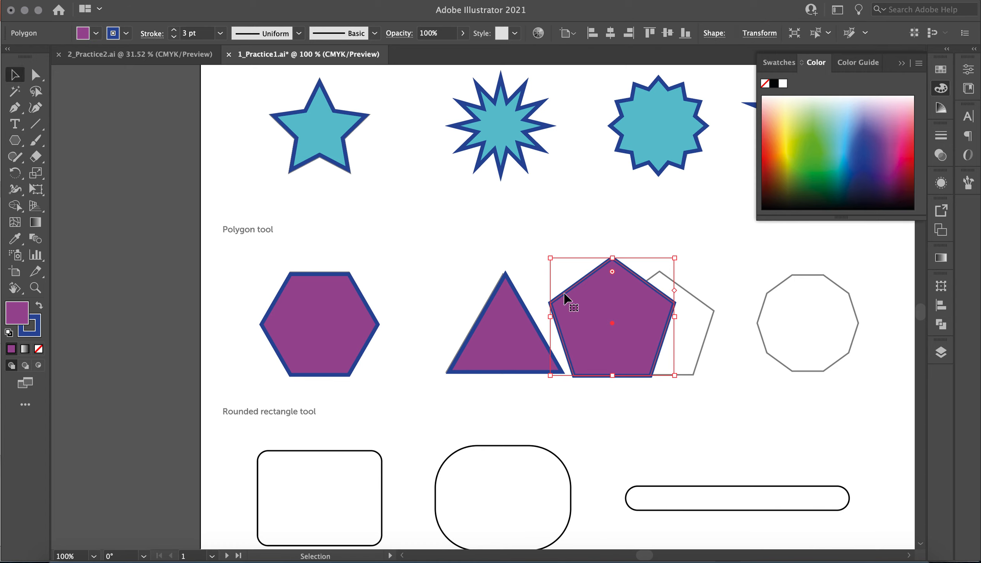
{"action": "left_click_drag", "start_coordinate": [589, 329], "coordinate": [637, 328]}
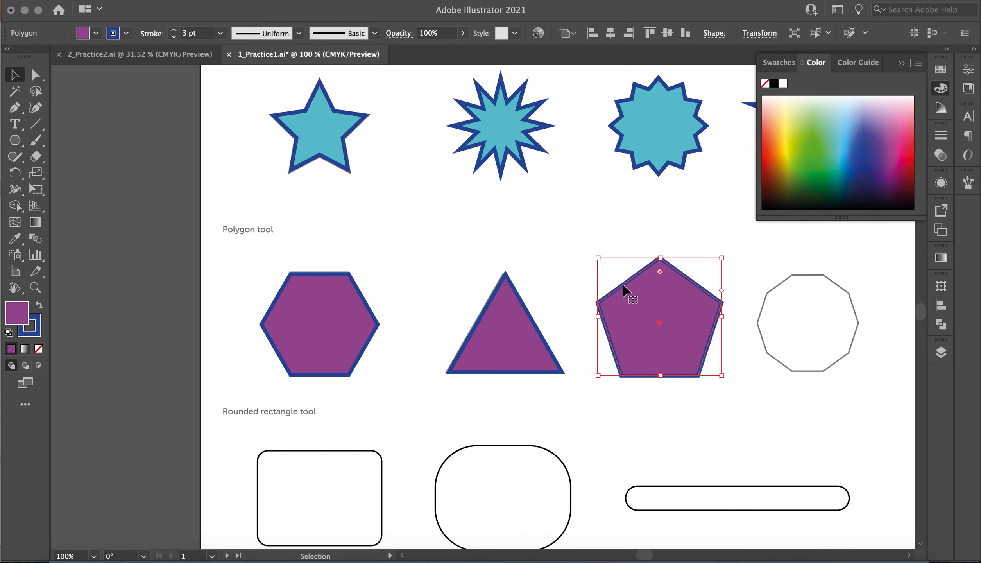
{"action": "left_click_drag", "start_coordinate": [598, 258], "coordinate": [602, 266]}
{"action": "scroll", "coordinate": [684, 333], "scroll_direction": "right", "scroll_amount": 1}
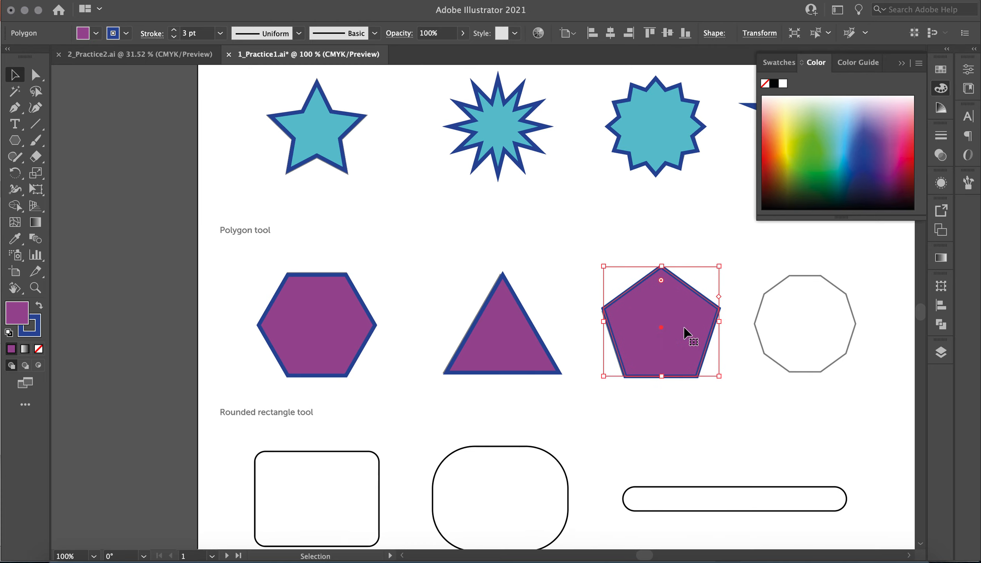
{"action": "scroll", "coordinate": [684, 332], "scroll_direction": "right", "scroll_amount": 5}
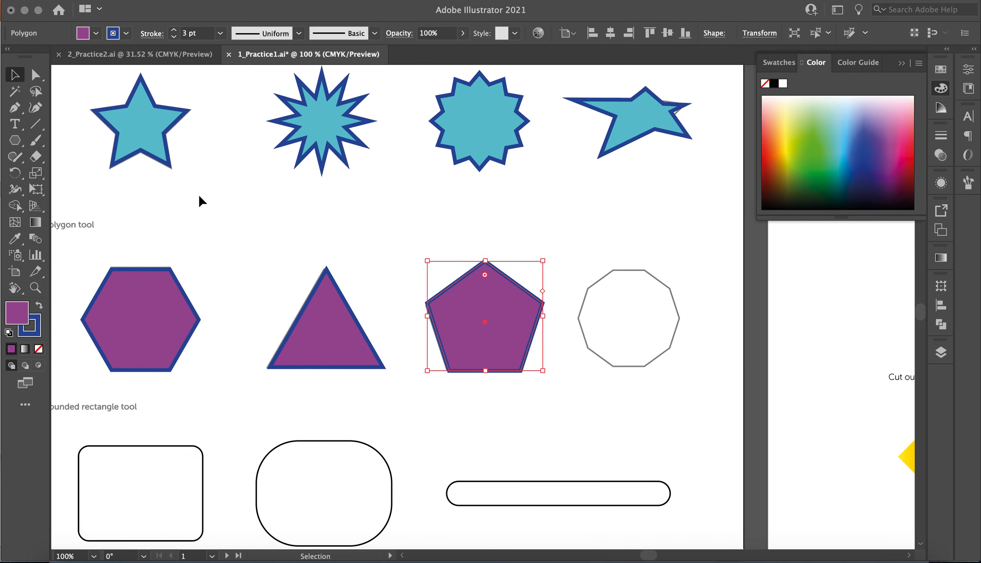
{"action": "left_click", "coordinate": [14, 144]}
{"action": "left_click", "coordinate": [625, 315]}
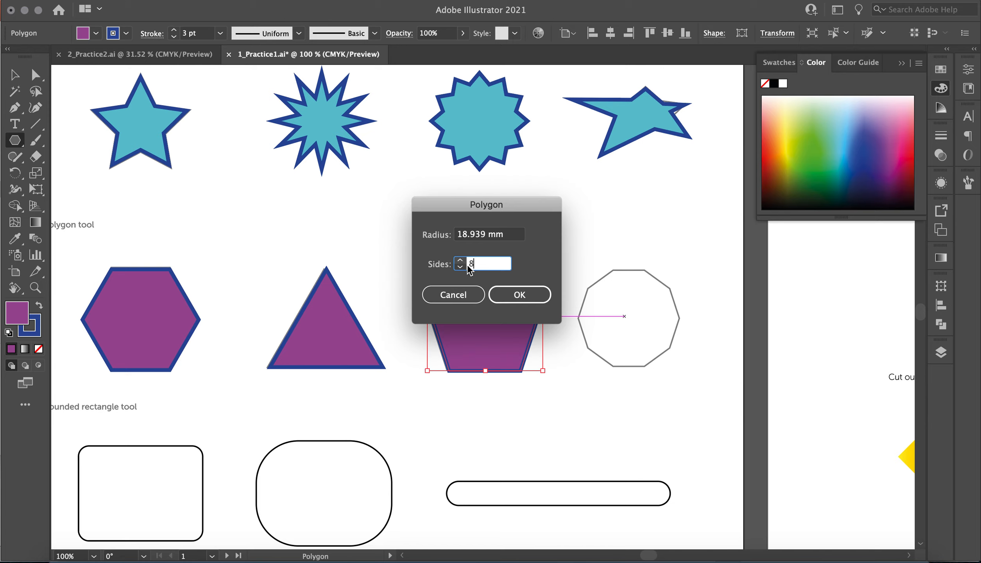
{"action": "left_click", "coordinate": [515, 293]}
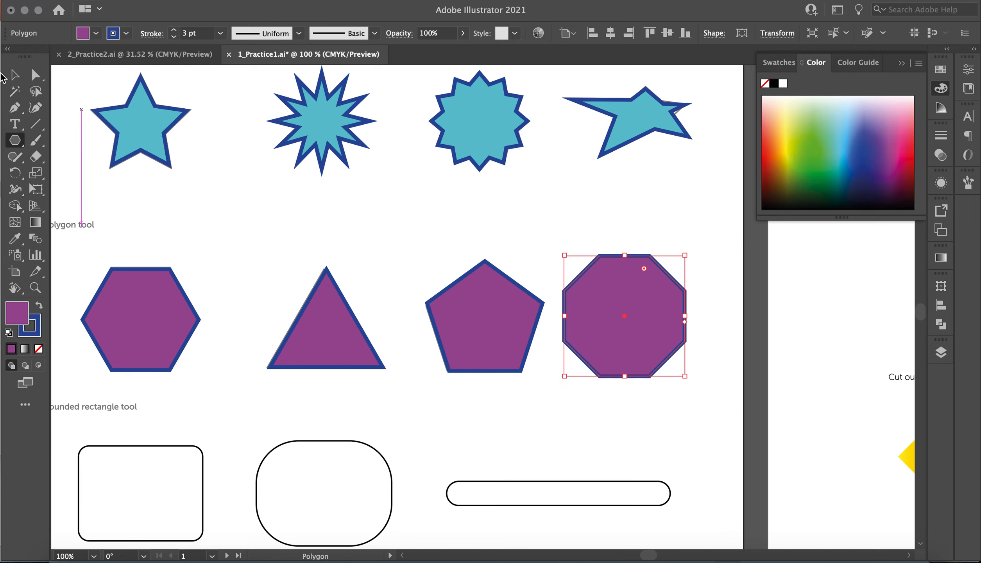
{"action": "left_click", "coordinate": [14, 74]}
{"action": "left_click_drag", "start_coordinate": [618, 296], "coordinate": [633, 391]}
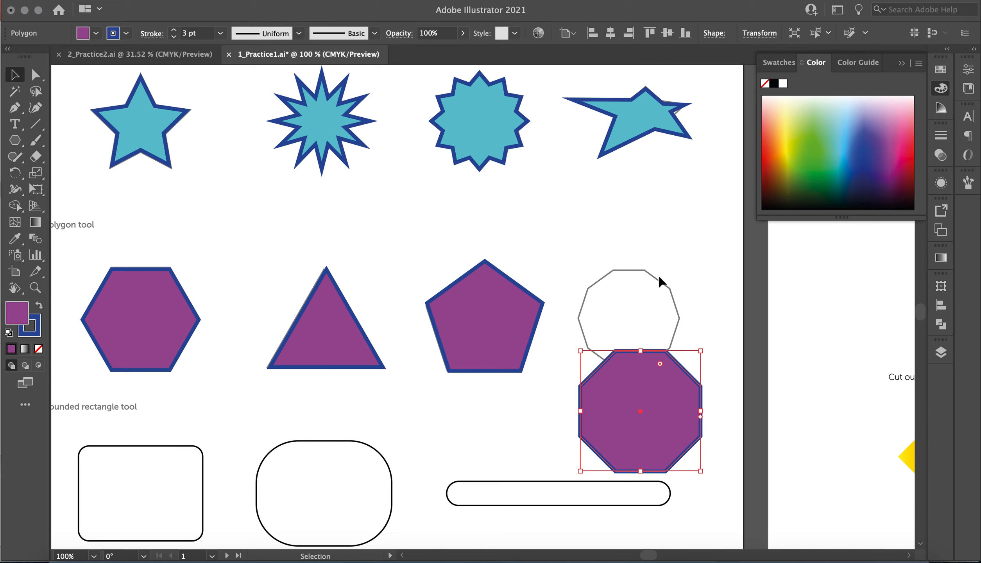
{"action": "key", "text": "Delete"}
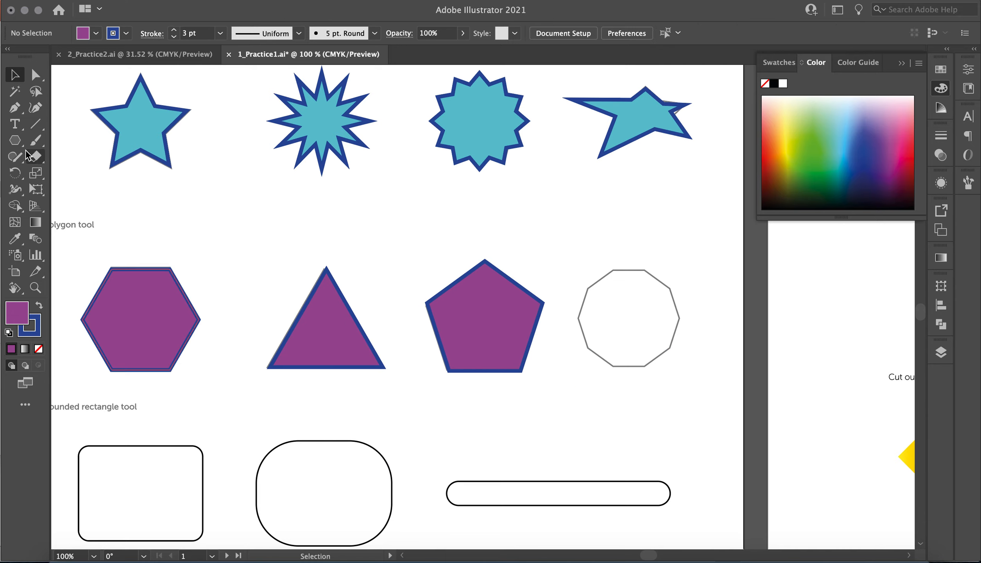
Create a 10-sided polygon with a radius of 18.939 mm, scale it down and move it onto the decagon outline
{"action": "left_click", "coordinate": [15, 141]}
{"action": "left_click", "coordinate": [617, 316]}
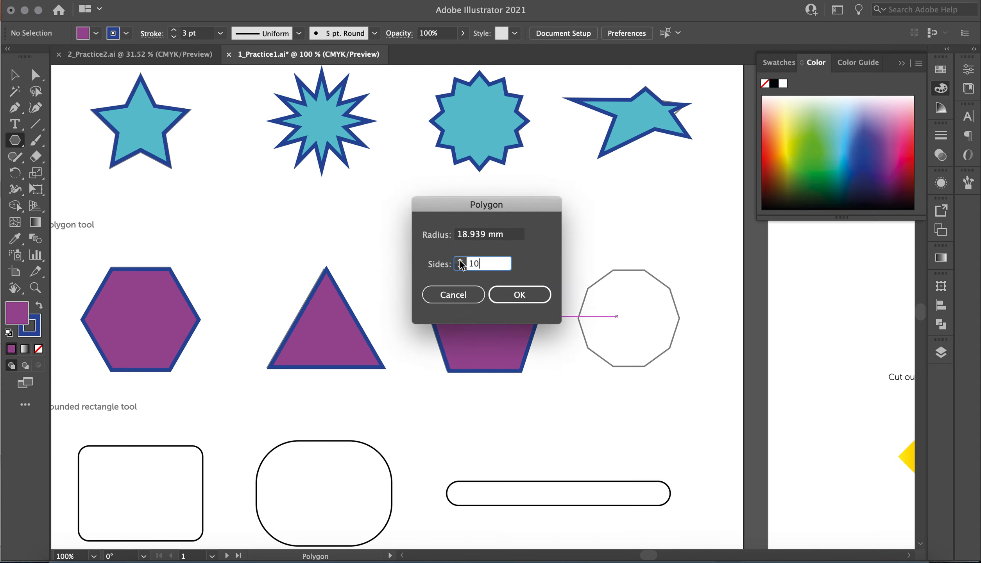
{"action": "left_click", "coordinate": [518, 294]}
{"action": "left_click", "coordinate": [12, 76]}
{"action": "left_click_drag", "start_coordinate": [551, 256], "coordinate": [578, 279]}
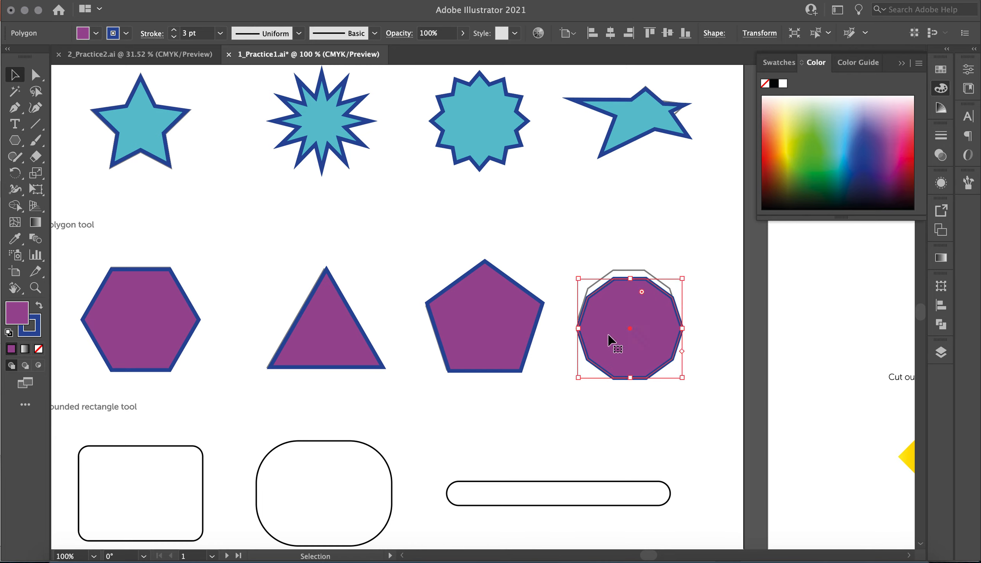
{"action": "left_click_drag", "start_coordinate": [607, 340], "coordinate": [610, 328]}
Draw a rounded rectangle over the first outline in the Rounded rectangle tool row and stretch it to the outline's width
{"action": "scroll", "coordinate": [339, 416], "scroll_direction": "down", "scroll_amount": 5}
{"action": "scroll", "coordinate": [339, 416], "scroll_direction": "left", "scroll_amount": 8}
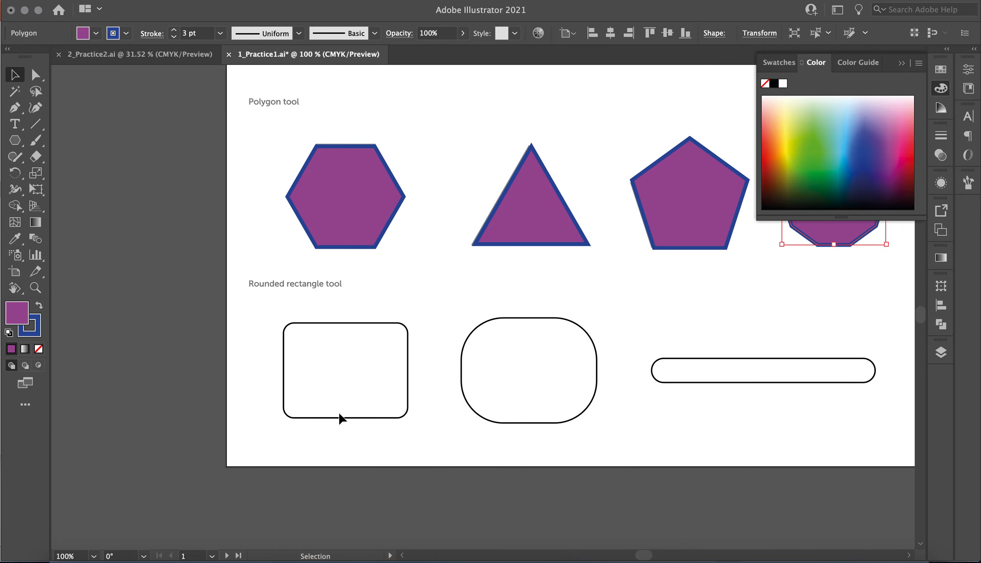
{"action": "left_click", "coordinate": [16, 143]}
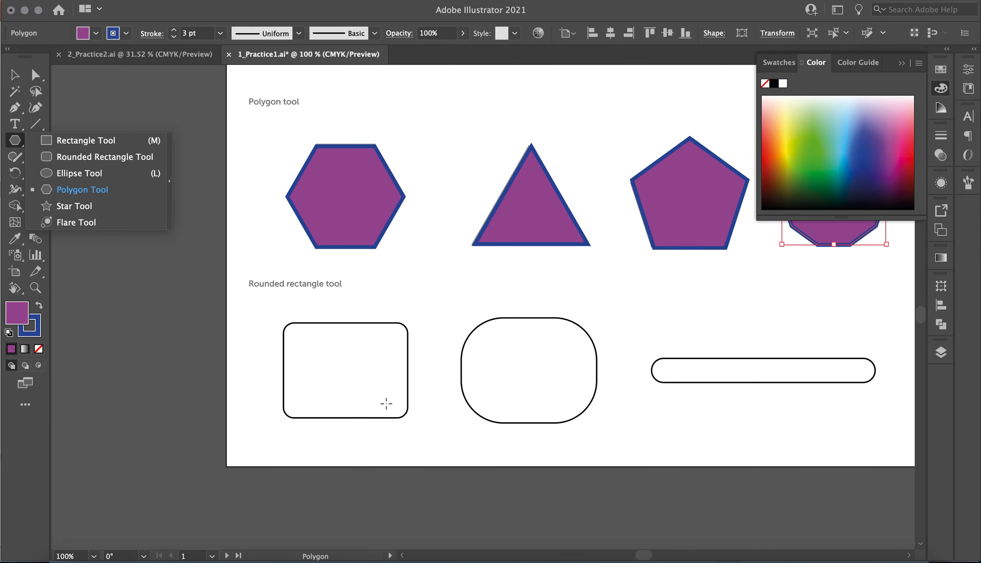
{"action": "left_click", "coordinate": [90, 156]}
{"action": "left_click_drag", "start_coordinate": [287, 325], "coordinate": [407, 416]}
{"action": "left_click", "coordinate": [15, 76]}
{"action": "left_click_drag", "start_coordinate": [288, 370], "coordinate": [288, 369]}
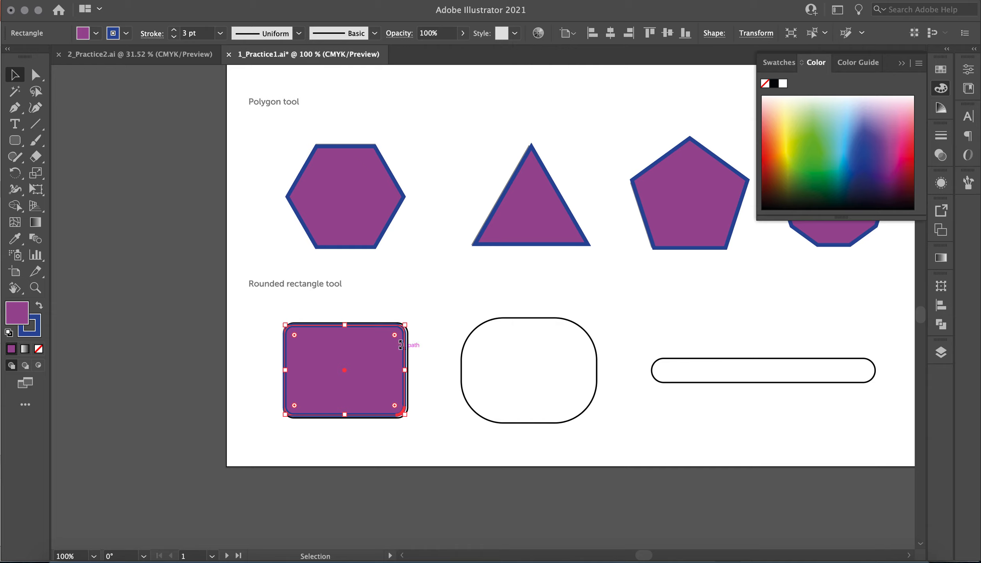
{"action": "mouse_move", "coordinate": [394, 332]}
{"action": "left_mouse_down"}
{"action": "mouse_move", "coordinate": [386, 337]}
{"action": "mouse_move", "coordinate": [401, 334]}
{"action": "left_mouse_up"}
{"action": "left_click_drag", "start_coordinate": [407, 368], "coordinate": [409, 368]}
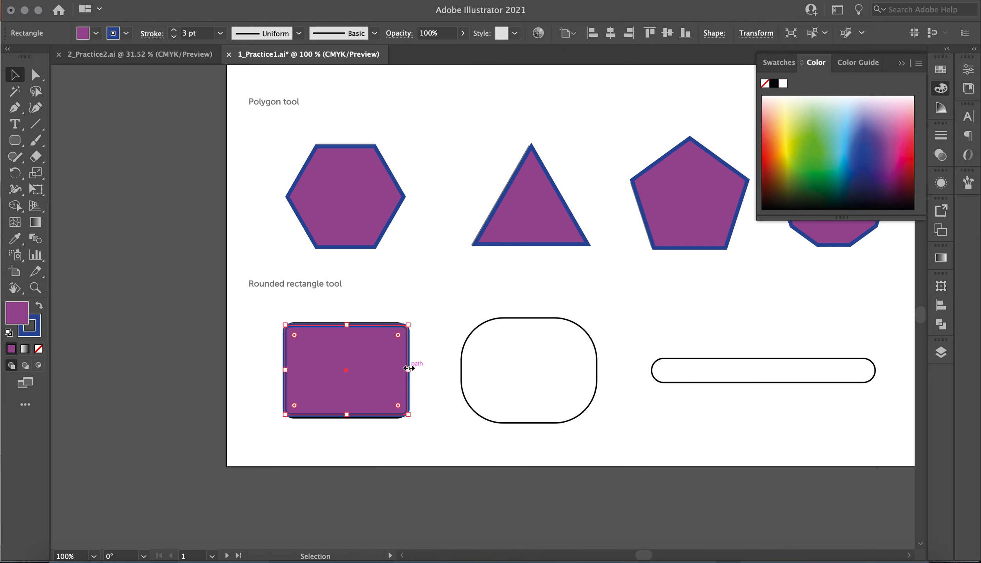
Set the rounded rectangle's fill colour to yellow-green (CEE810)
{"action": "double_click", "coordinate": [22, 320]}
{"action": "left_click", "coordinate": [406, 202]}
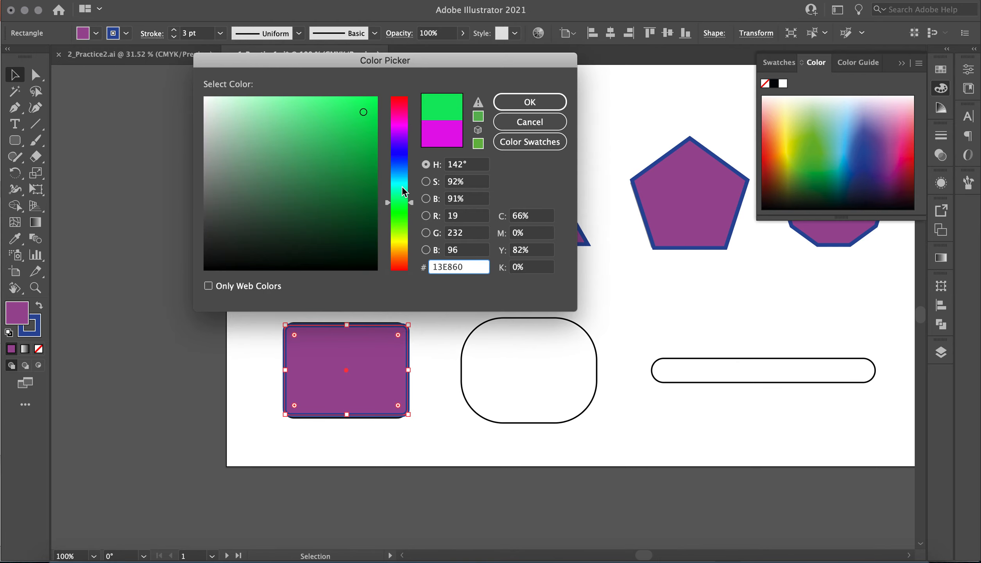
{"action": "left_click", "coordinate": [398, 237]}
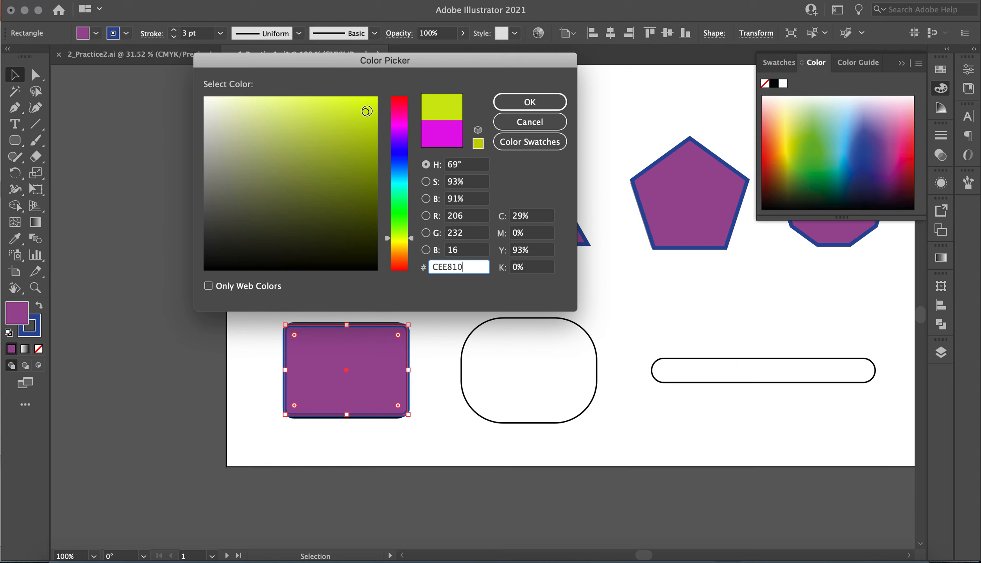
{"action": "left_click", "coordinate": [527, 104]}
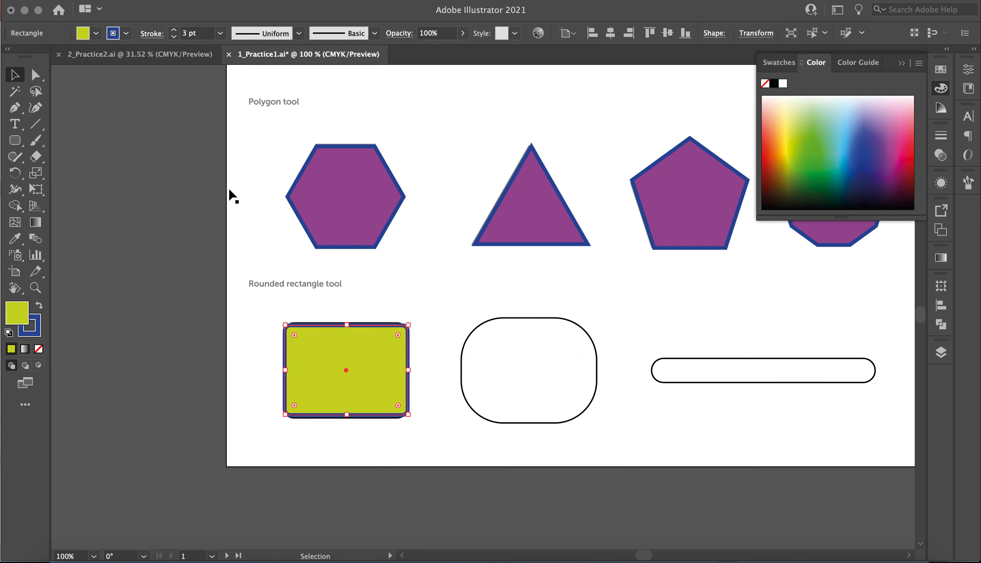
Set the rounded rectangle's stroke colour to a bright pinkish red
{"action": "double_click", "coordinate": [39, 327]}
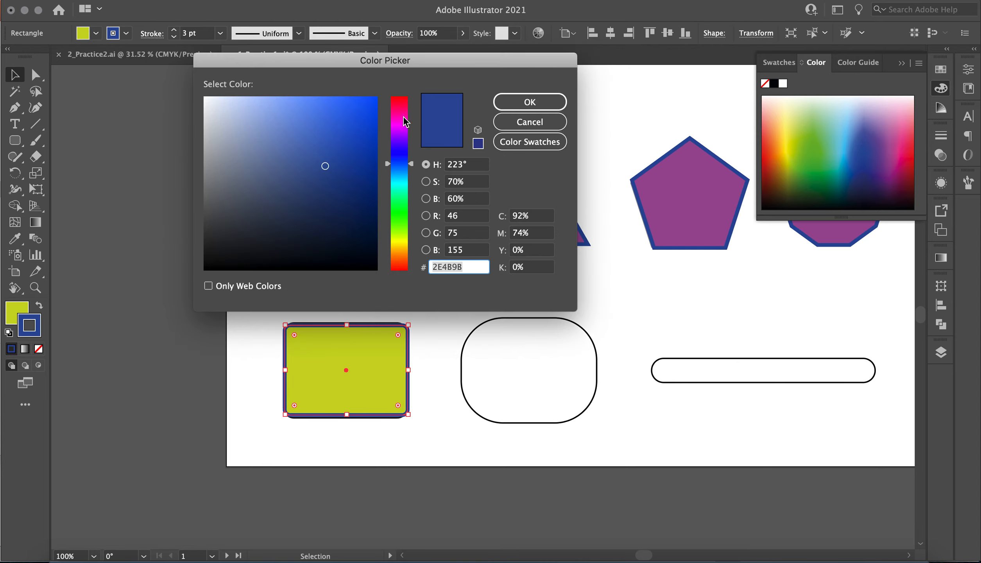
{"action": "left_click", "coordinate": [404, 105]}
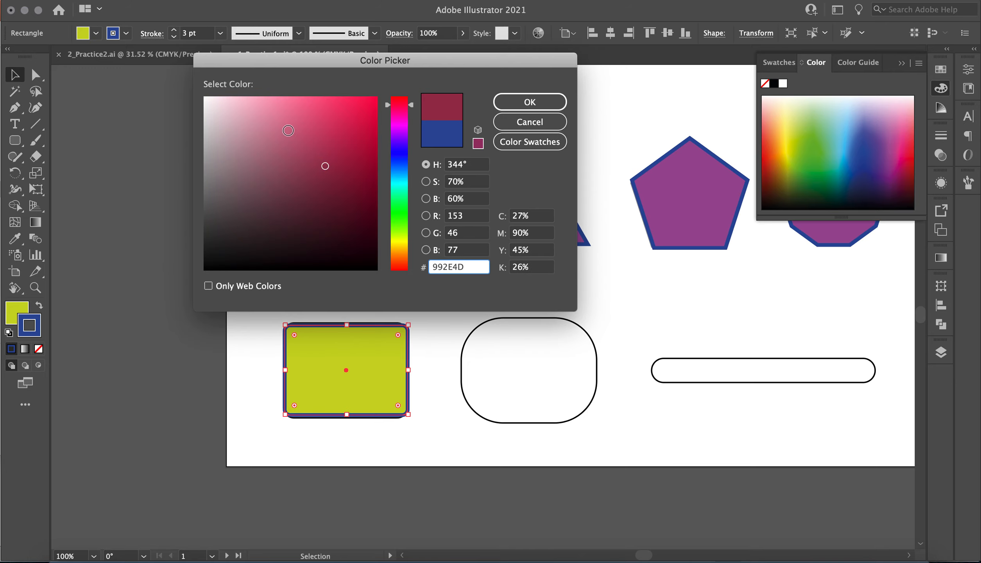
{"action": "left_click", "coordinate": [346, 116]}
{"action": "left_click", "coordinate": [529, 103]}
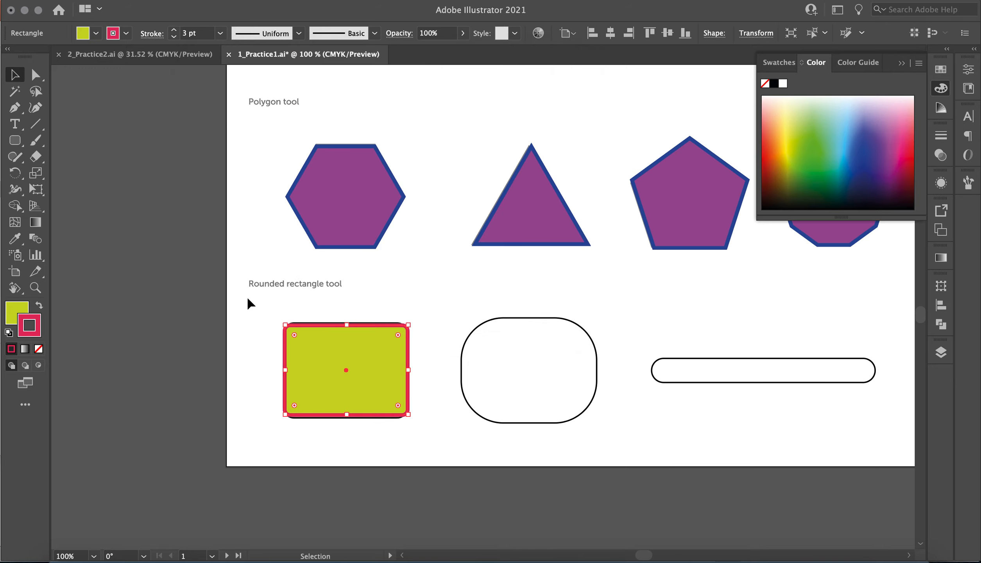
Draw a rounded rectangle with the same colours over the second outline and enlarge its corner radius to match the outline's curves
{"action": "left_click", "coordinate": [241, 310]}
{"action": "left_click", "coordinate": [335, 369]}
{"action": "scroll", "coordinate": [468, 330], "scroll_direction": "right", "scroll_amount": 8}
{"action": "scroll", "coordinate": [467, 330], "scroll_direction": "down", "scroll_amount": 1}
{"action": "left_click", "coordinate": [15, 140]}
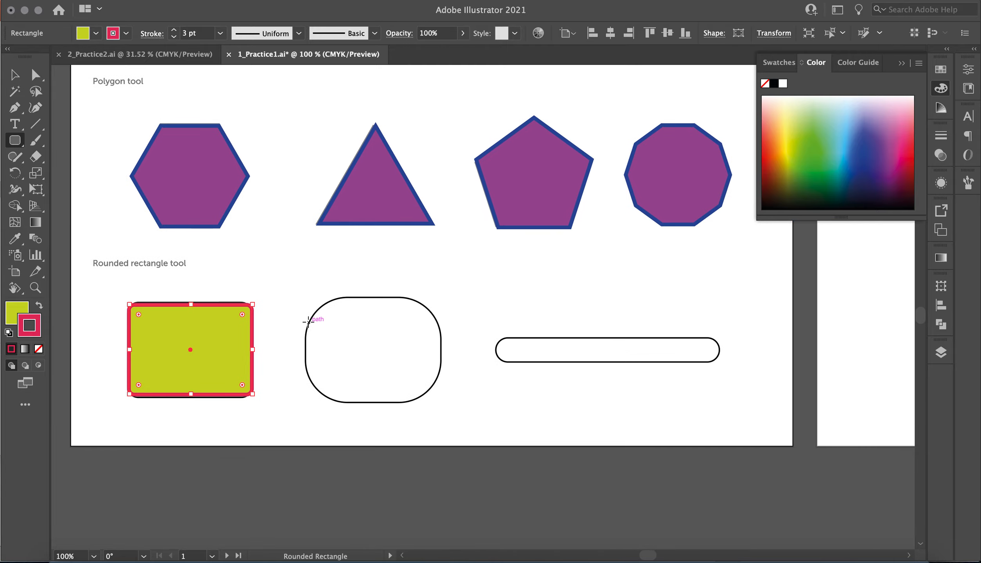
{"action": "left_click_drag", "start_coordinate": [305, 297], "coordinate": [445, 403]}
{"action": "left_click", "coordinate": [15, 78]}
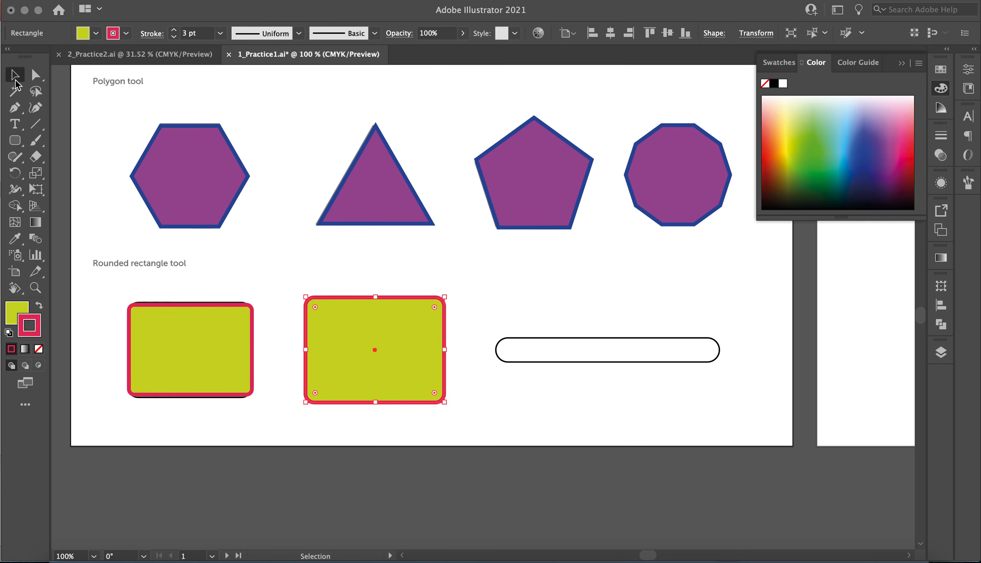
{"action": "left_click_drag", "start_coordinate": [315, 307], "coordinate": [359, 339]}
{"action": "key", "text": "super+z"}
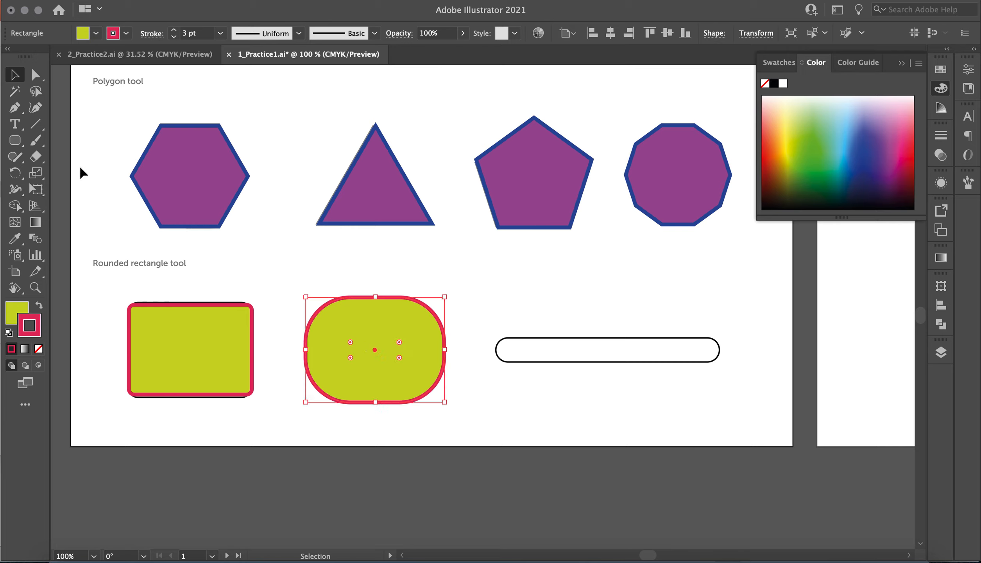
Draw a long thin rounded rectangle over the third outline and round its corners fully into semicircular ends
{"action": "left_click", "coordinate": [15, 139]}
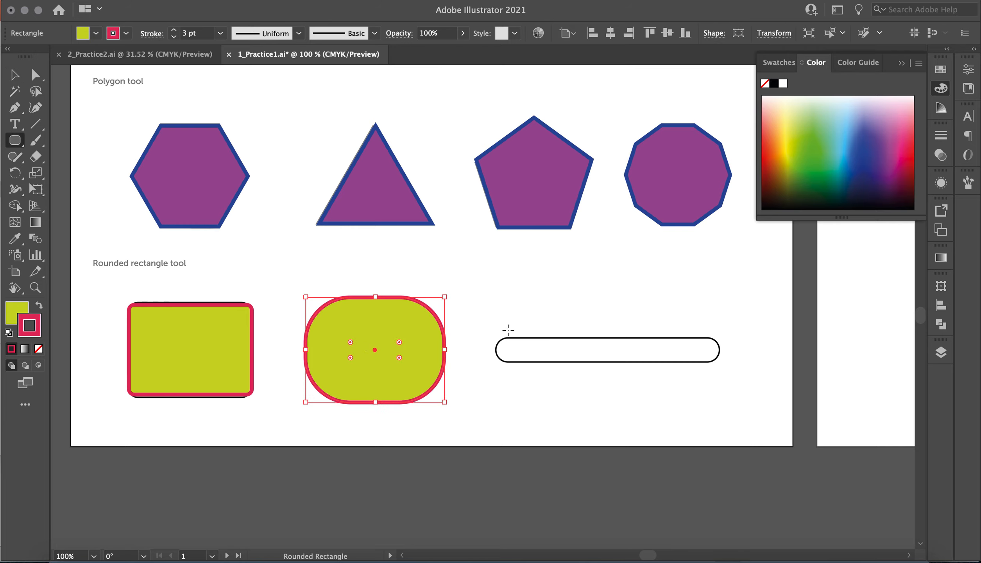
{"action": "left_click_drag", "start_coordinate": [494, 336], "coordinate": [720, 363]}
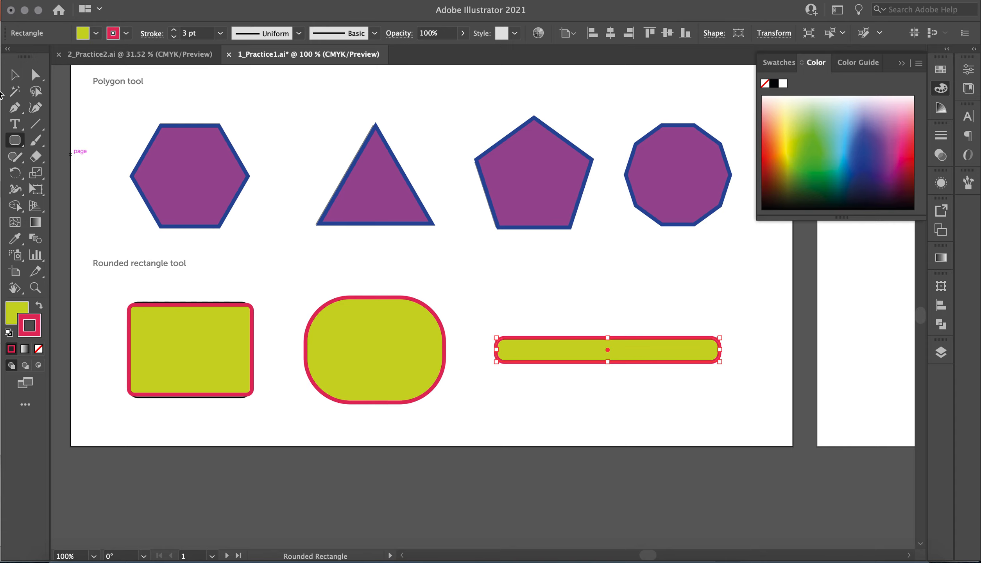
{"action": "left_click", "coordinate": [15, 74]}
{"action": "scroll", "coordinate": [545, 397], "scroll_direction": "up", "scroll_amount": 5}
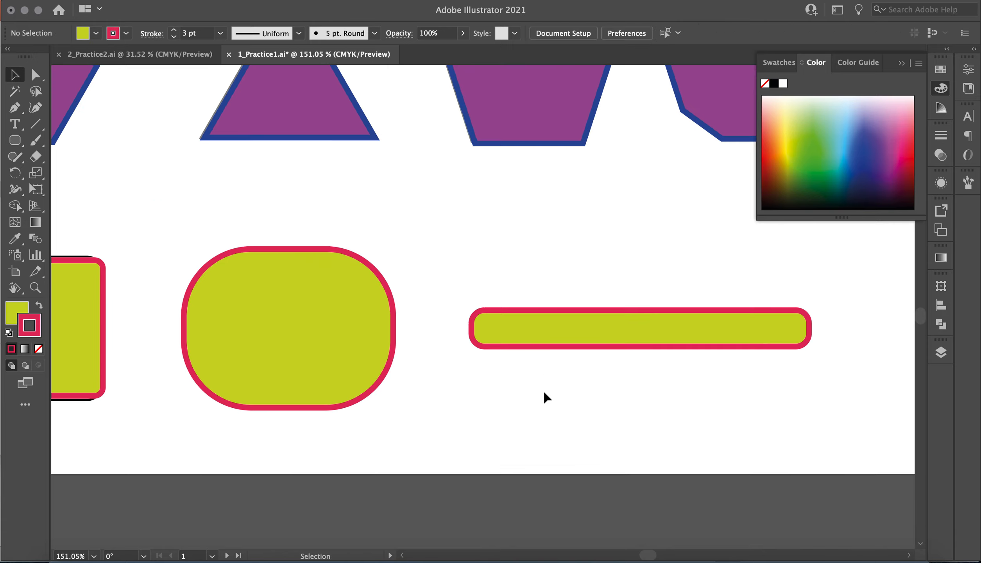
{"action": "left_click_drag", "start_coordinate": [470, 308], "coordinate": [509, 314]}
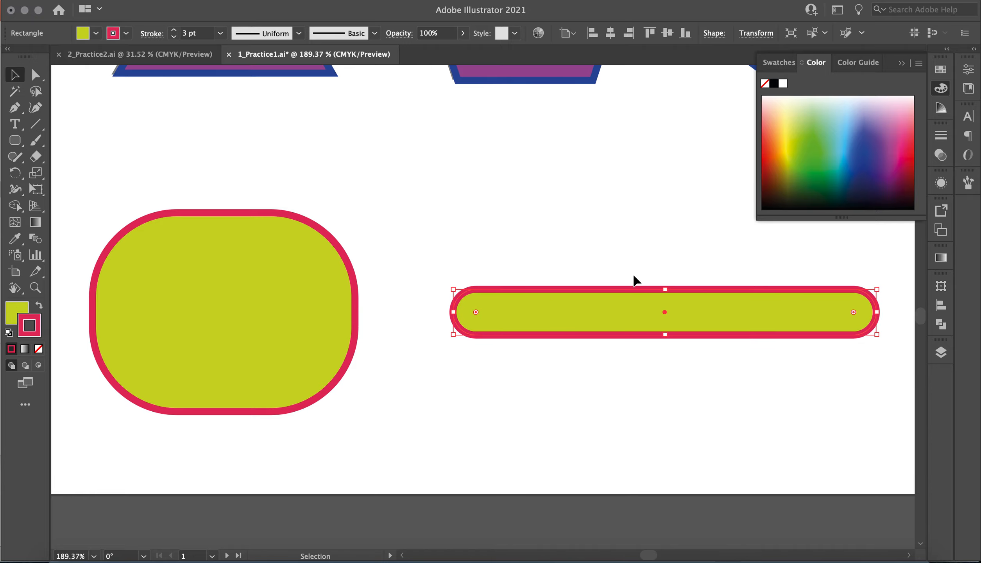
Look over the Groups & Compounding shape vectors artboard and its exercises next to the Making Shapes sheet
{"action": "scroll", "coordinate": [733, 252], "scroll_direction": "down", "scroll_amount": 10}
{"action": "scroll", "coordinate": [710, 262], "scroll_direction": "down", "scroll_amount": 1}
{"action": "scroll", "coordinate": [554, 334], "scroll_direction": "up", "scroll_amount": 1}
{"action": "scroll", "coordinate": [557, 335], "scroll_direction": "right", "scroll_amount": 5}
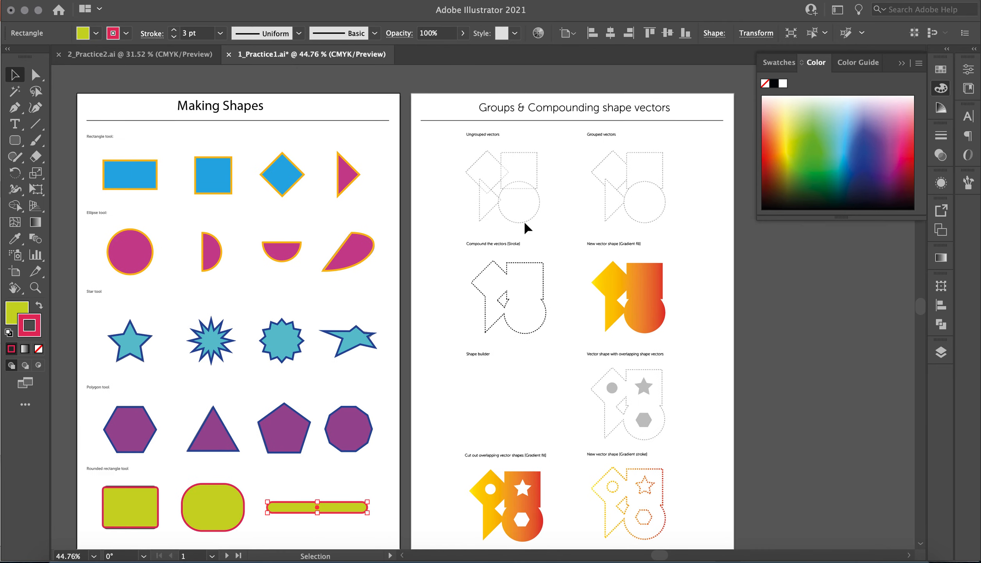
{"action": "scroll", "coordinate": [536, 153], "scroll_direction": "up", "scroll_amount": 4}
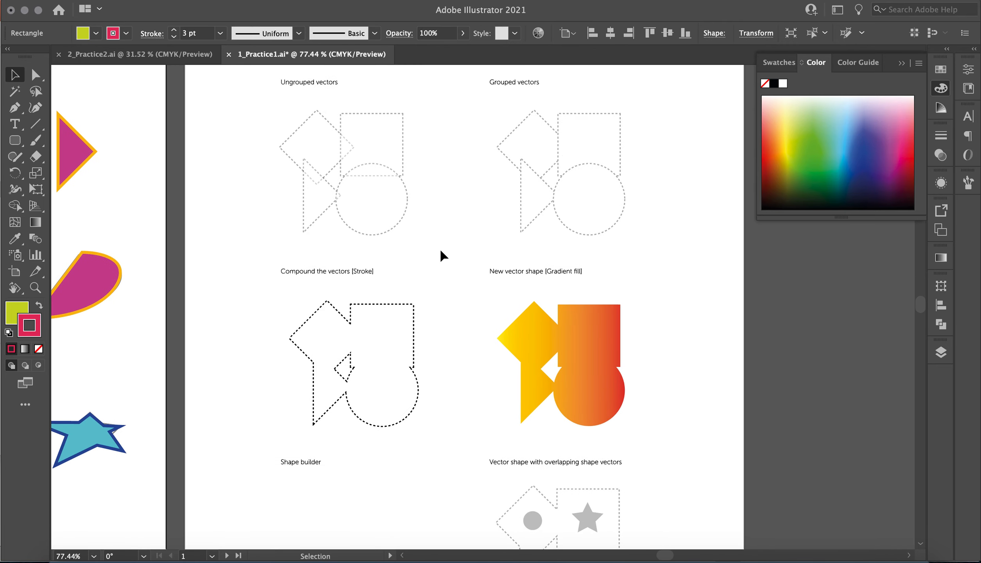
{"action": "scroll", "coordinate": [441, 256], "scroll_direction": "up", "scroll_amount": 2}
{"action": "scroll", "coordinate": [449, 294], "scroll_direction": "down", "scroll_amount": 4}
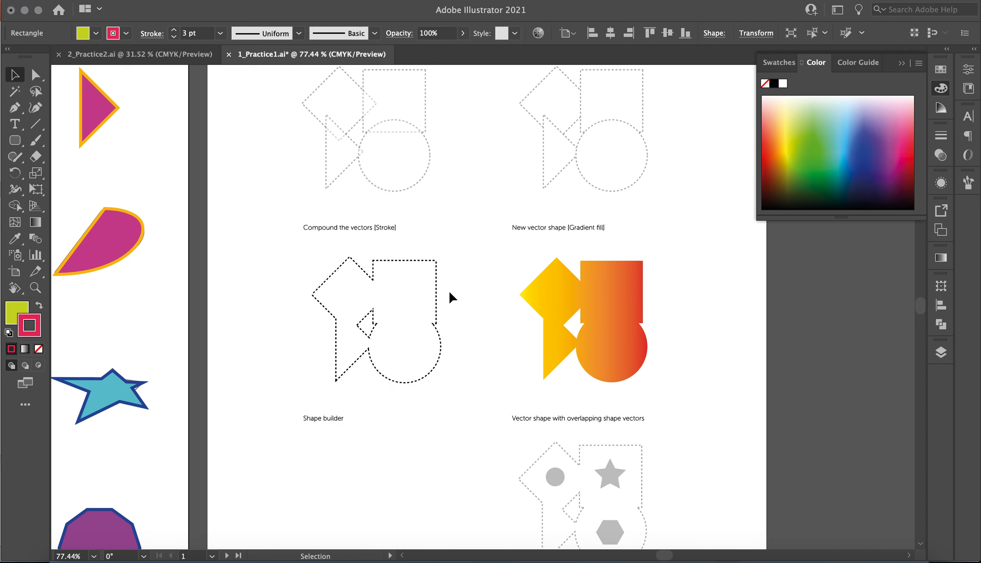
{"action": "scroll", "coordinate": [450, 298], "scroll_direction": "down", "scroll_amount": 3}
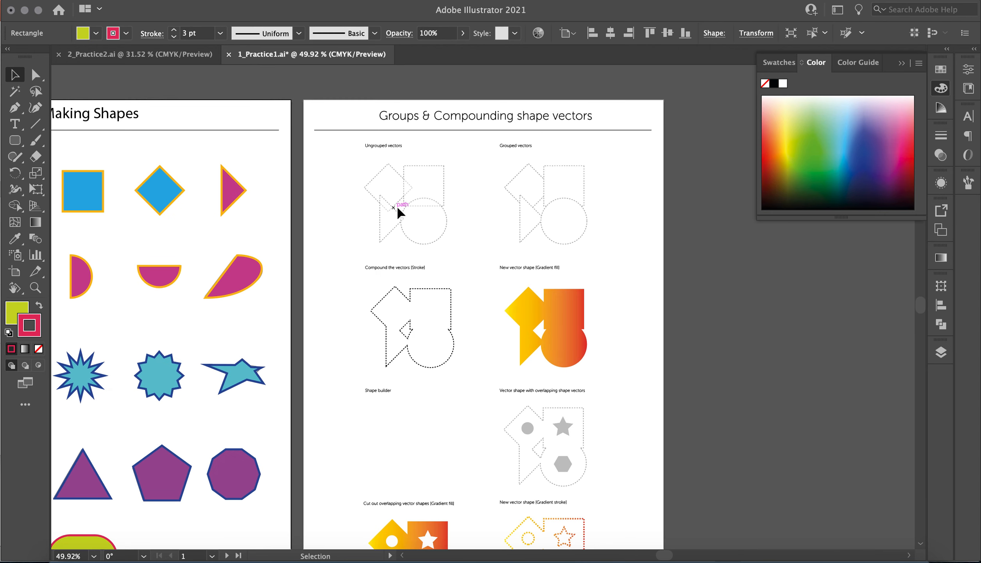
{"action": "scroll", "coordinate": [403, 216], "scroll_direction": "left", "scroll_amount": 5}
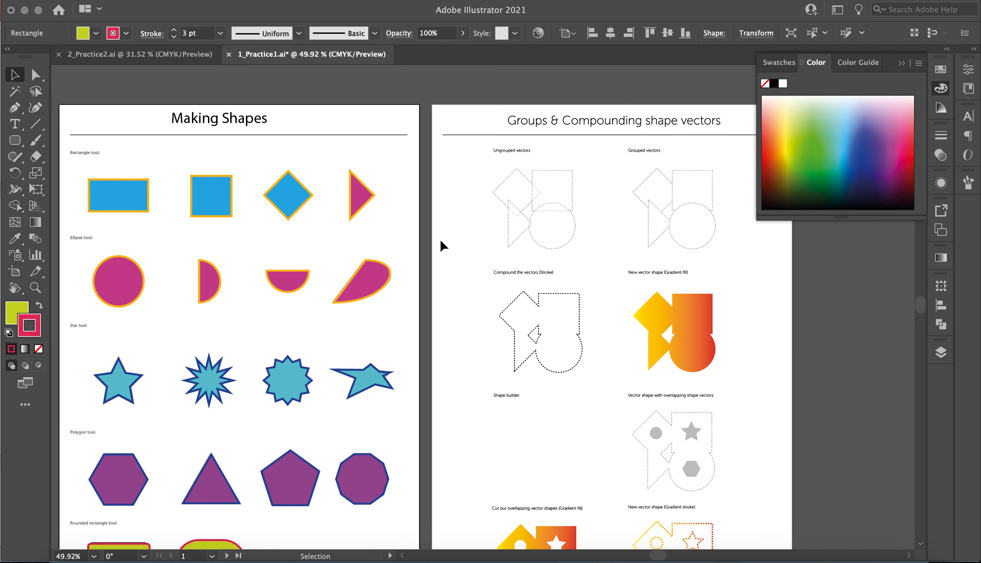
Copy the blue square, pink circle and pink triangle from Making Shapes onto their matching outlines under Ungrouped vectors
{"action": "left_click", "coordinate": [219, 201]}
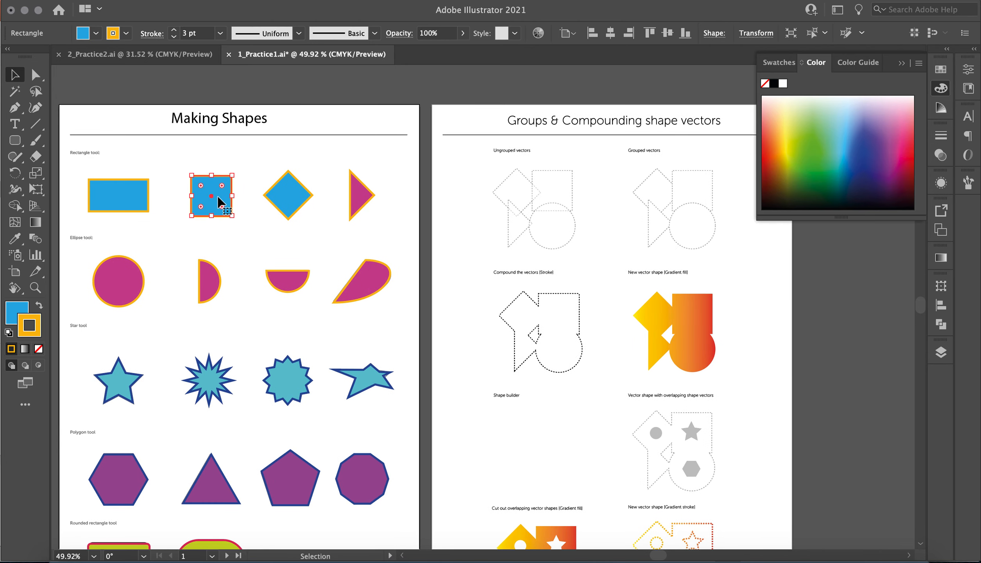
{"action": "left_click_drag", "start_coordinate": [218, 201], "coordinate": [560, 197]}
{"action": "left_click_drag", "start_coordinate": [132, 288], "coordinate": [567, 235]}
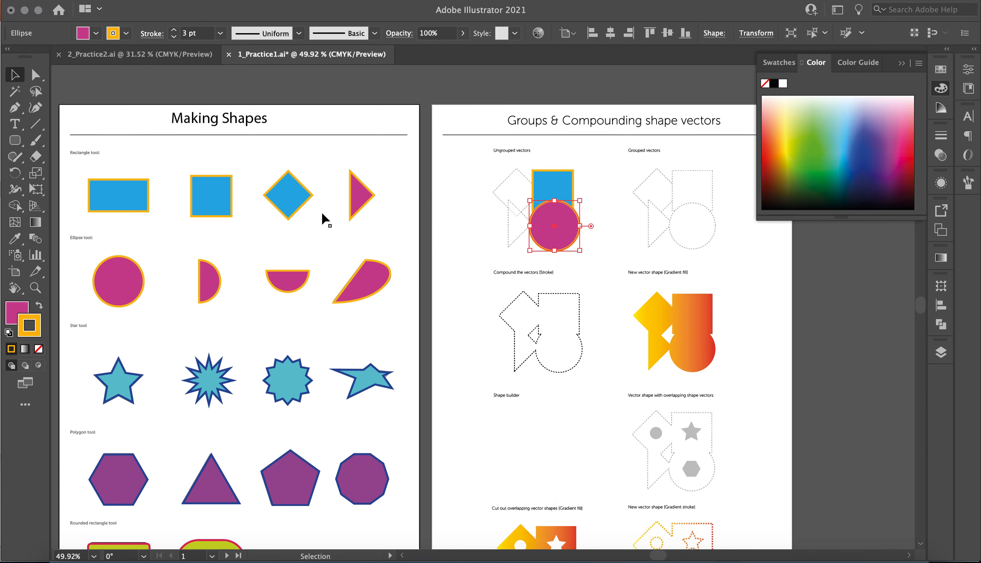
{"action": "left_click_drag", "start_coordinate": [369, 190], "coordinate": [520, 222]}
Copy the blue diamond to beside the Ungrouped vectors outlines and set the copy's fill colour to orange (E28E14)
{"action": "left_click", "coordinate": [290, 204]}
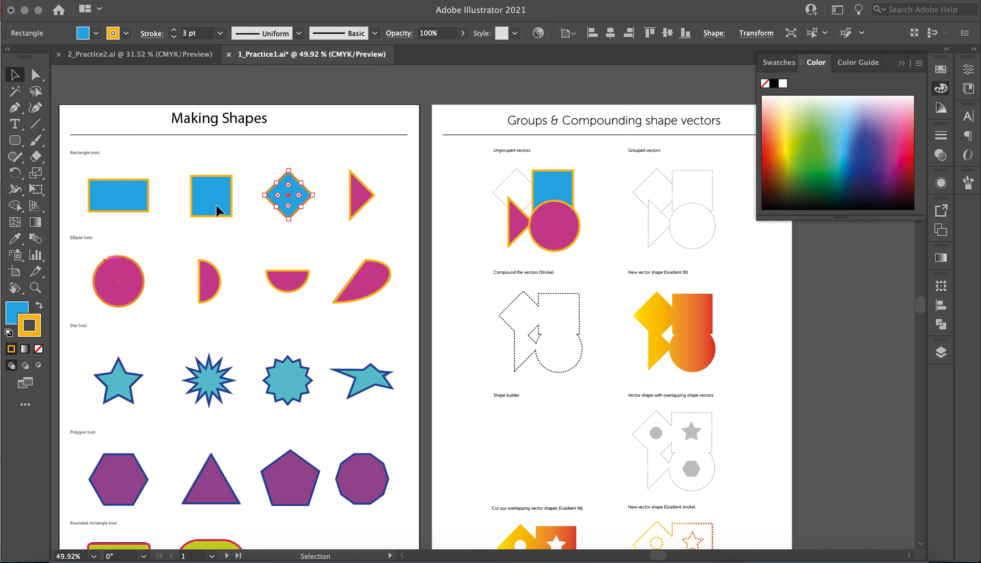
{"action": "left_click_drag", "start_coordinate": [294, 203], "coordinate": [472, 209]}
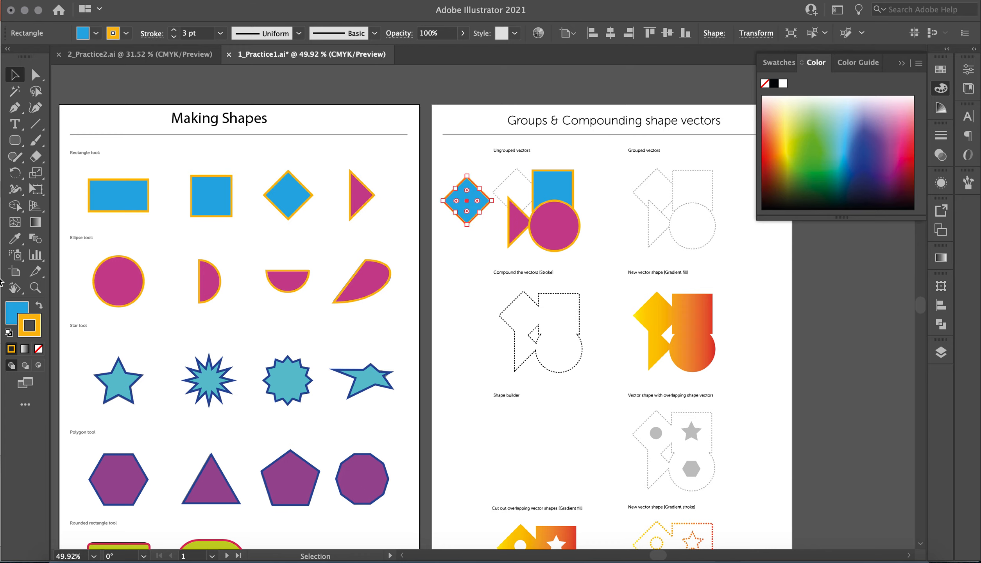
{"action": "double_click", "coordinate": [18, 313]}
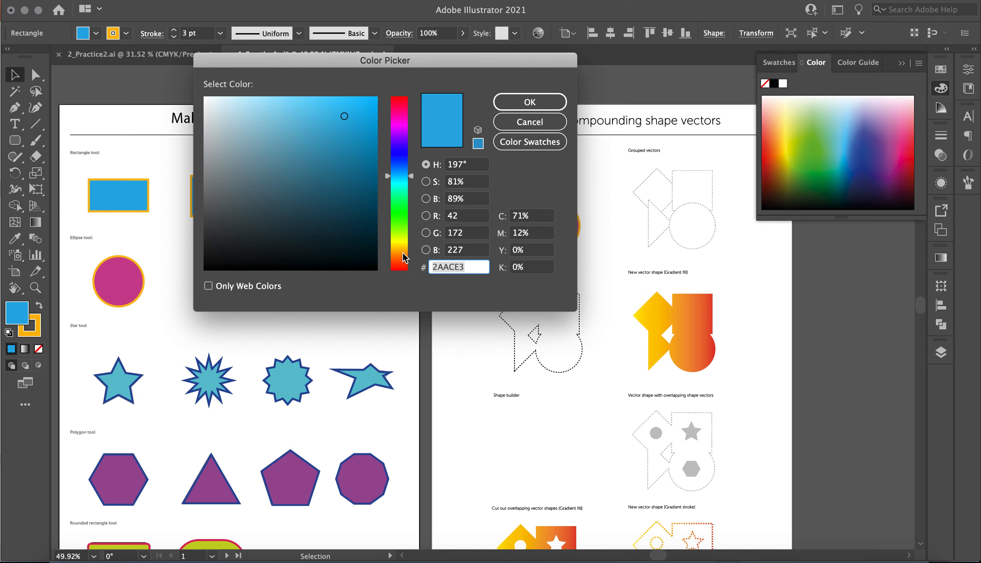
{"action": "type", "text": "E28E14"}
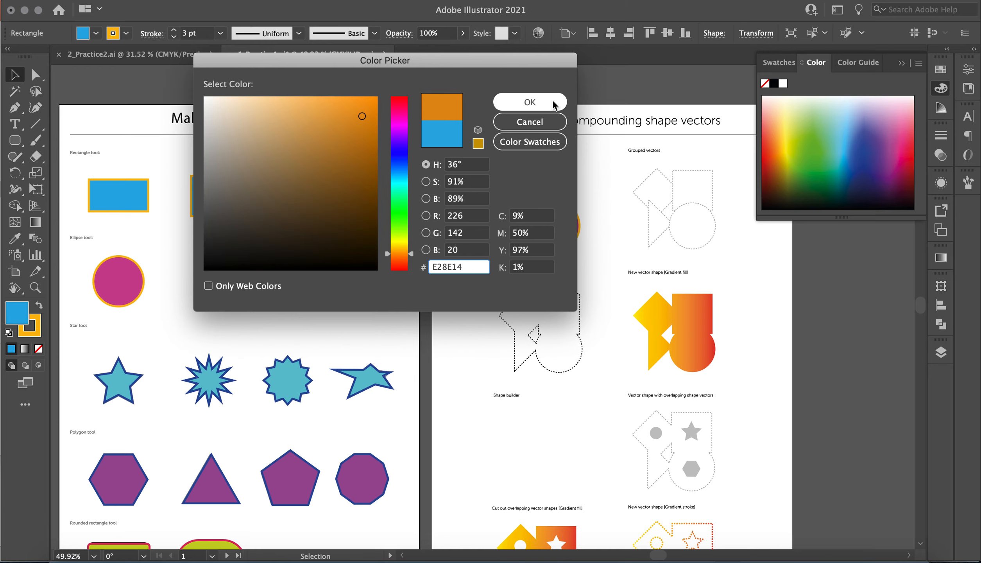
{"action": "left_click", "coordinate": [553, 102]}
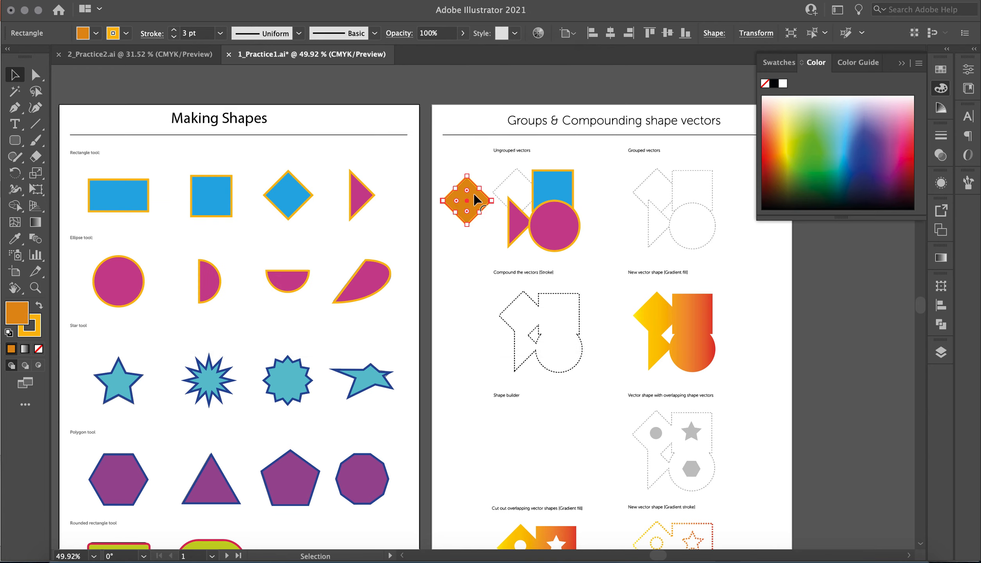
Move the orange diamond onto its outline under Ungrouped vectors and look at its Arrange options
{"action": "left_click_drag", "start_coordinate": [464, 200], "coordinate": [512, 191]}
{"action": "scroll", "coordinate": [587, 250], "scroll_direction": "up", "scroll_amount": 6}
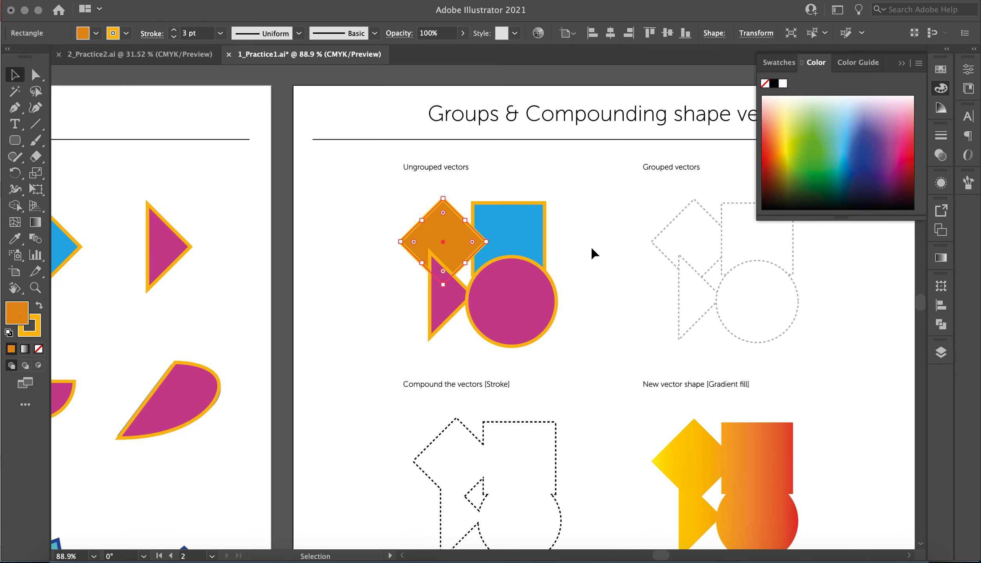
{"action": "scroll", "coordinate": [467, 262], "scroll_direction": "right", "scroll_amount": 3}
{"action": "scroll", "coordinate": [467, 262], "scroll_direction": "down", "scroll_amount": 2}
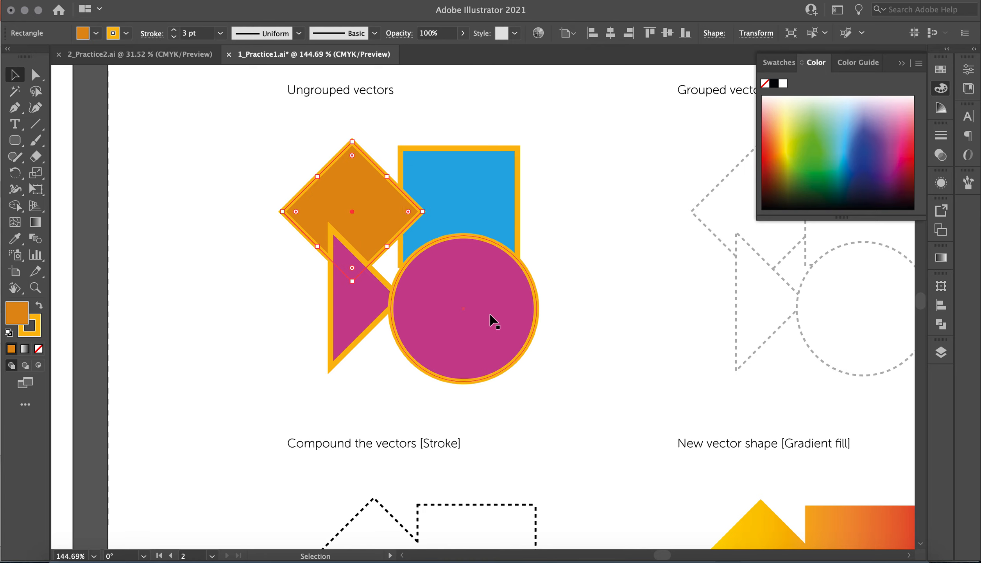
{"action": "right_click", "coordinate": [476, 285]}
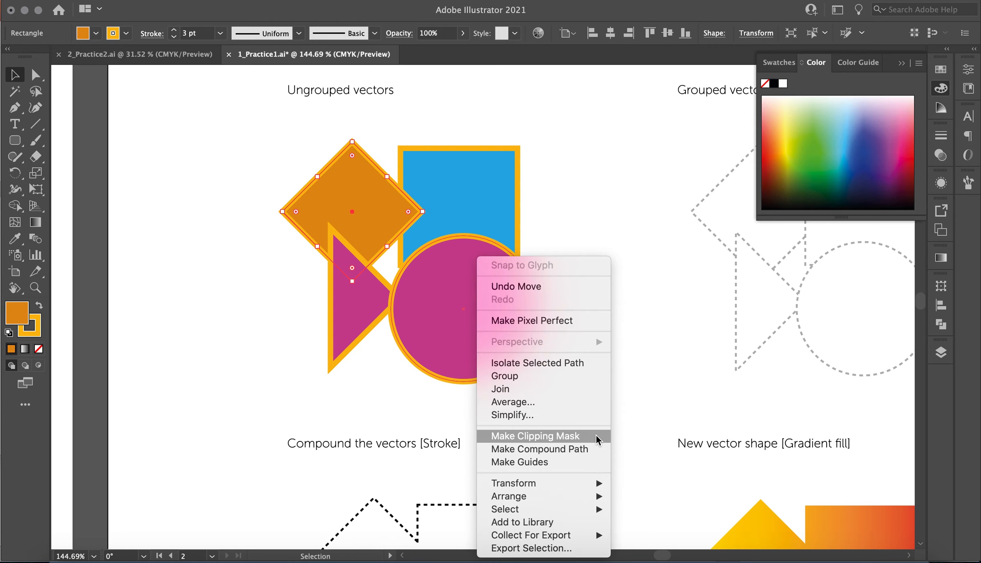
{"action": "mouse_move", "coordinate": [567, 498]}
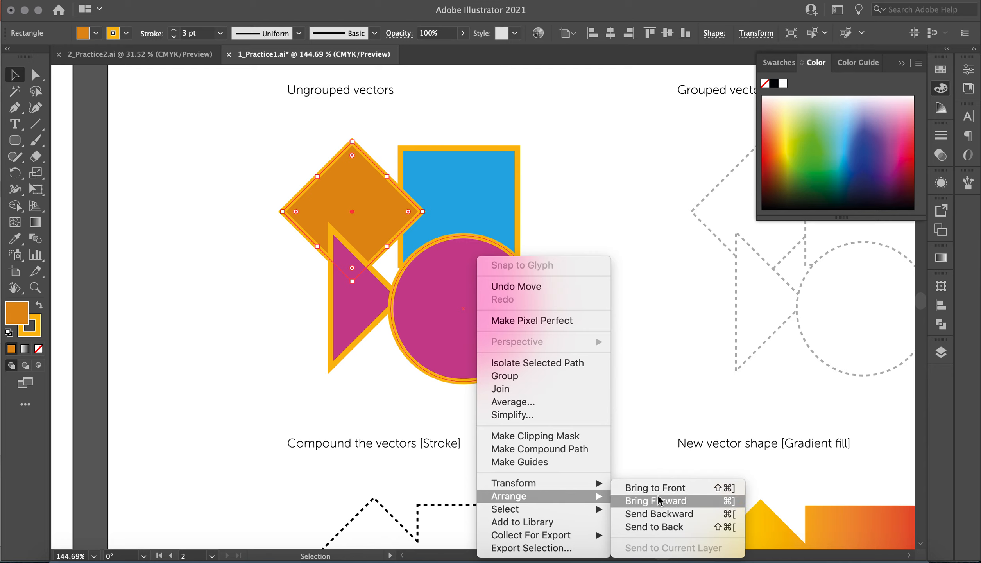
{"action": "left_click", "coordinate": [652, 527]}
Arrange the blue square under Ungrouped vectors with Bring Forward and Bring to Front
{"action": "left_click", "coordinate": [484, 201]}
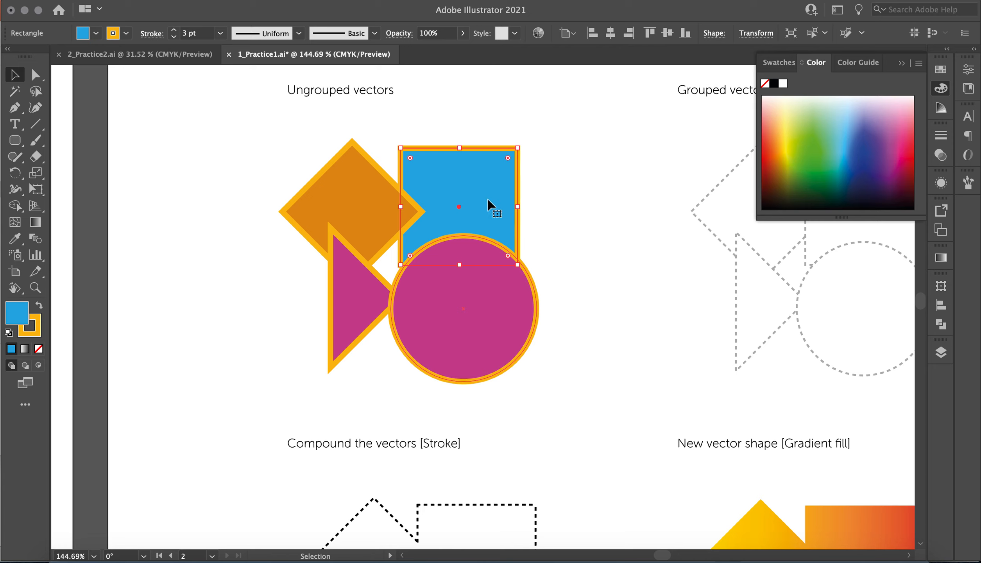
{"action": "right_click", "coordinate": [487, 177]}
{"action": "mouse_move", "coordinate": [592, 417]}
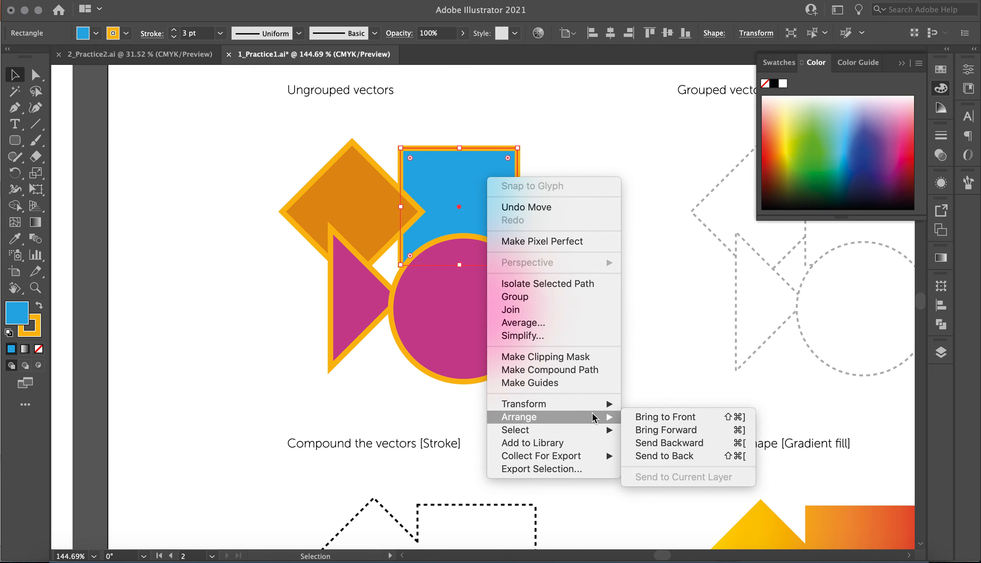
{"action": "left_click", "coordinate": [688, 429]}
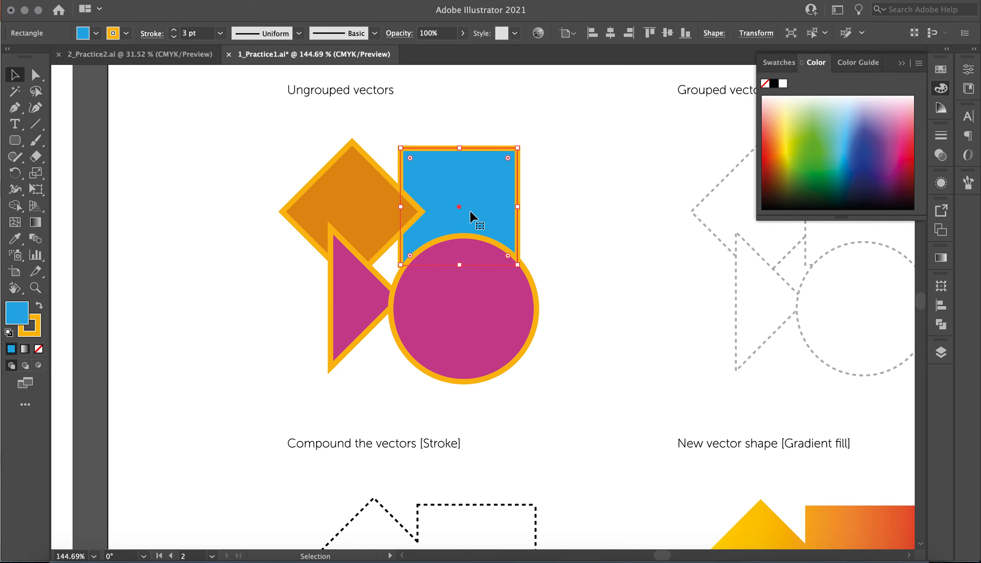
{"action": "right_click", "coordinate": [470, 212]}
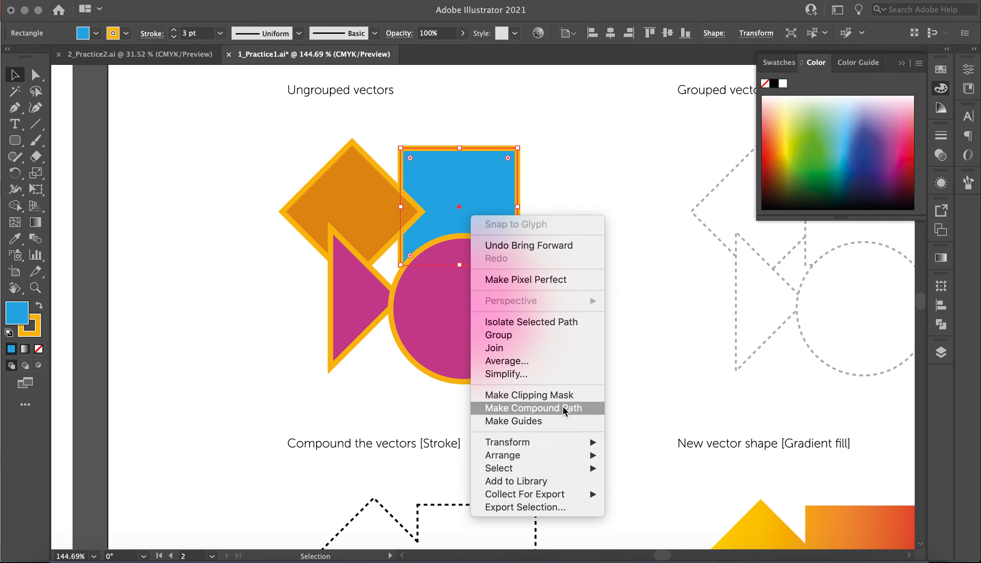
{"action": "mouse_move", "coordinate": [551, 458]}
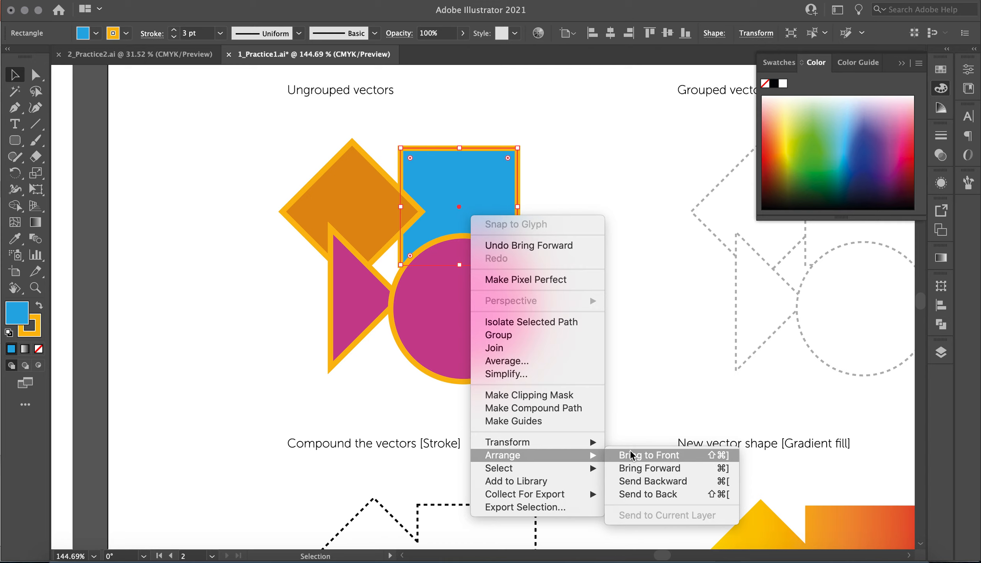
{"action": "left_click", "coordinate": [630, 454]}
{"action": "left_click", "coordinate": [641, 278]}
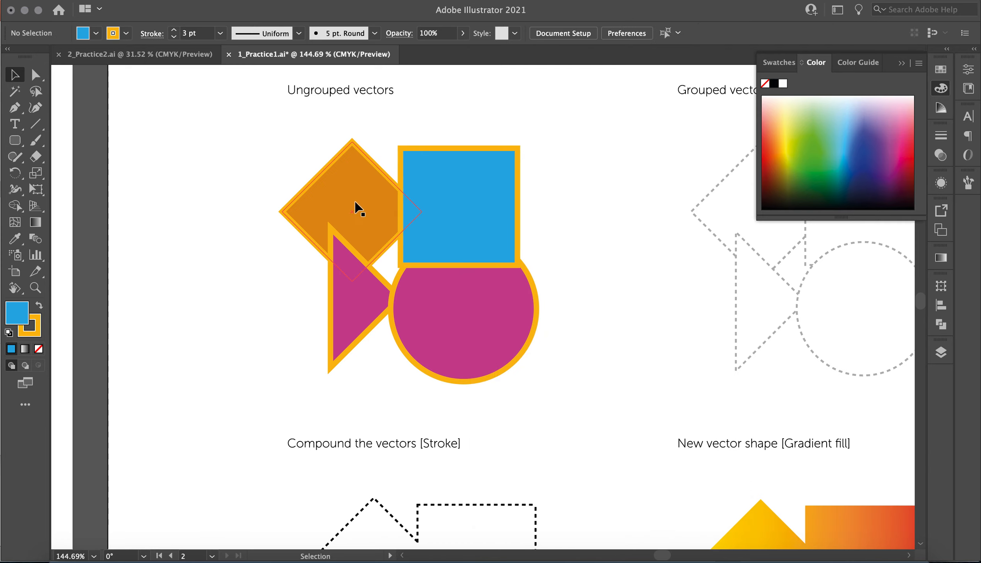
Send the pink triangle under Ungrouped vectors to the back of the stacking order
{"action": "left_click", "coordinate": [355, 302]}
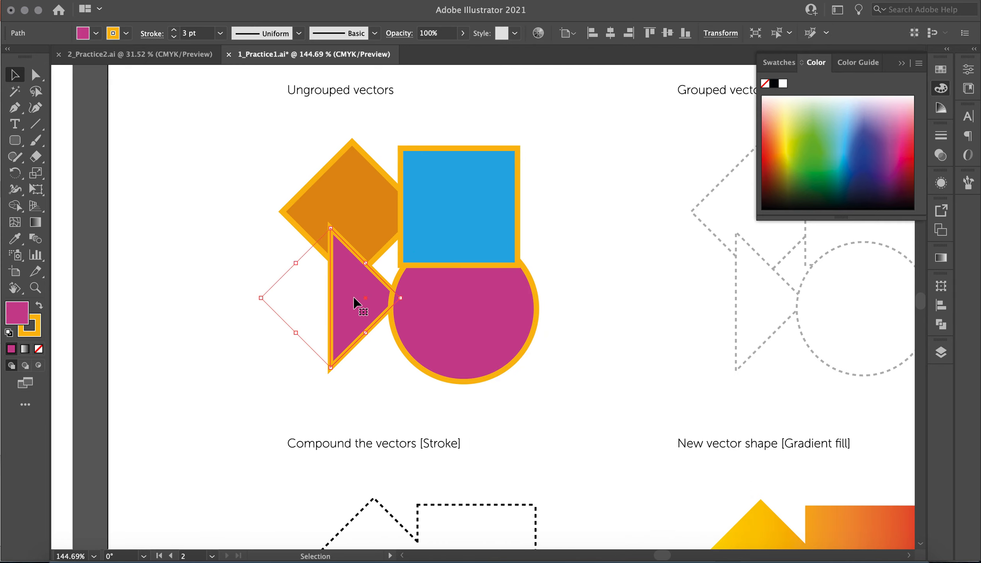
{"action": "right_click", "coordinate": [355, 302]}
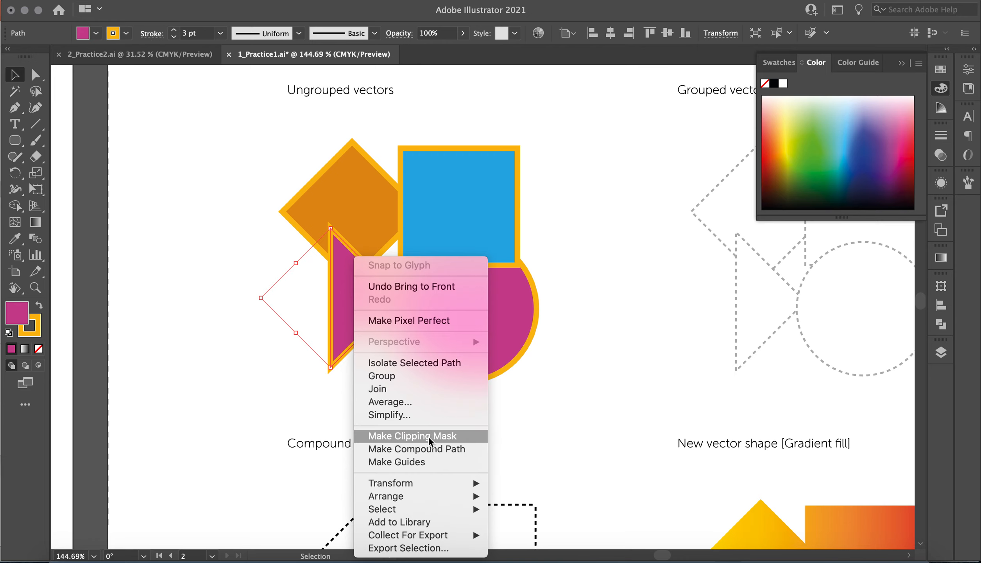
{"action": "mouse_move", "coordinate": [432, 494]}
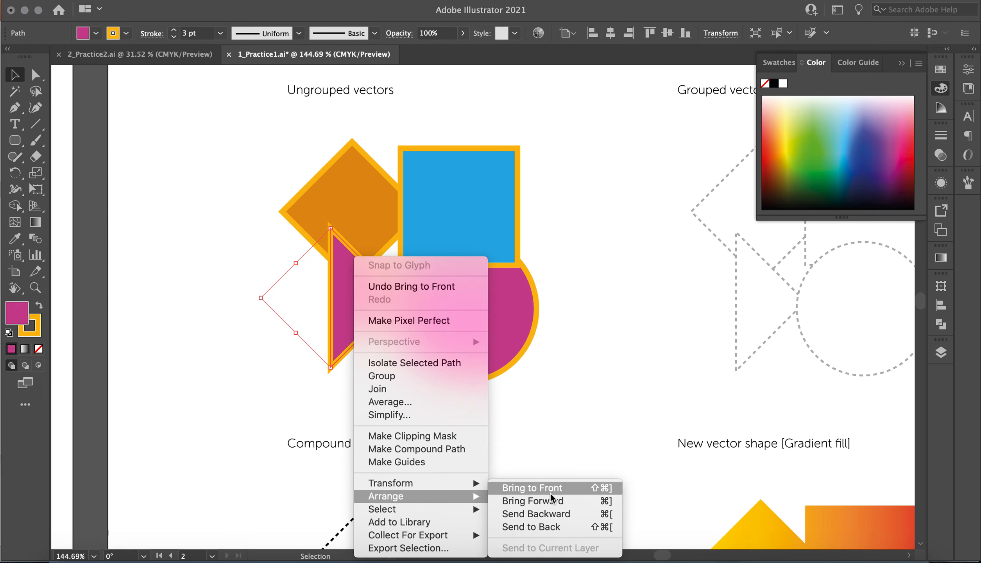
{"action": "left_click", "coordinate": [538, 524]}
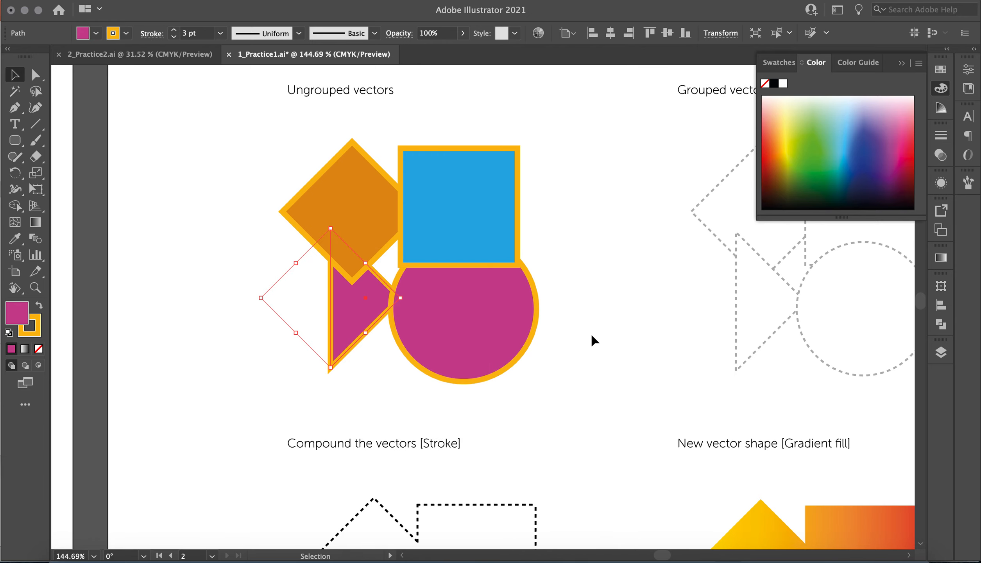
{"action": "left_click", "coordinate": [592, 338]}
Copy all four shapes from Ungrouped vectors onto the outlines under Grouped vectors
{"action": "scroll", "coordinate": [592, 338], "scroll_direction": "down", "scroll_amount": 5}
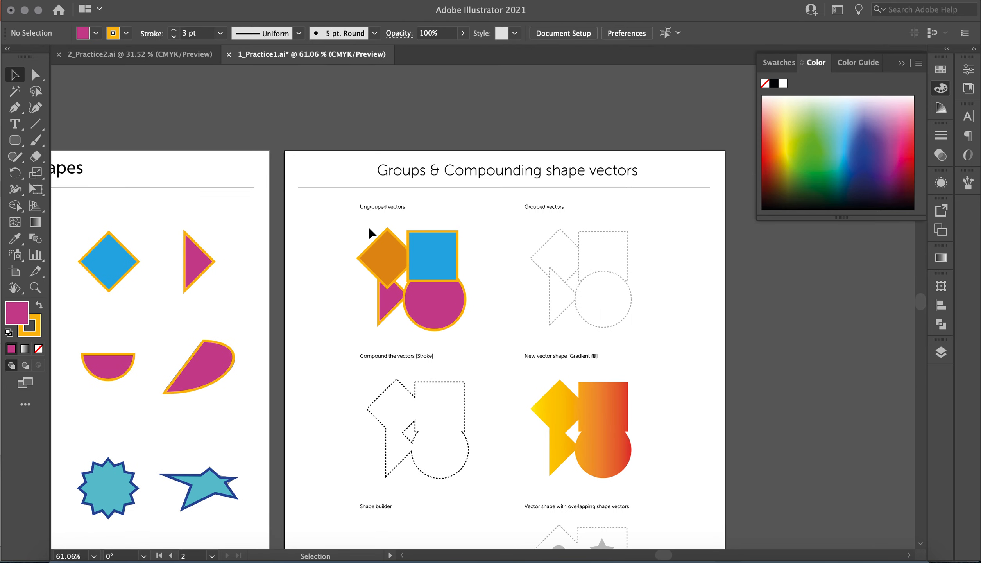
{"action": "left_click_drag", "start_coordinate": [359, 228], "coordinate": [480, 341]}
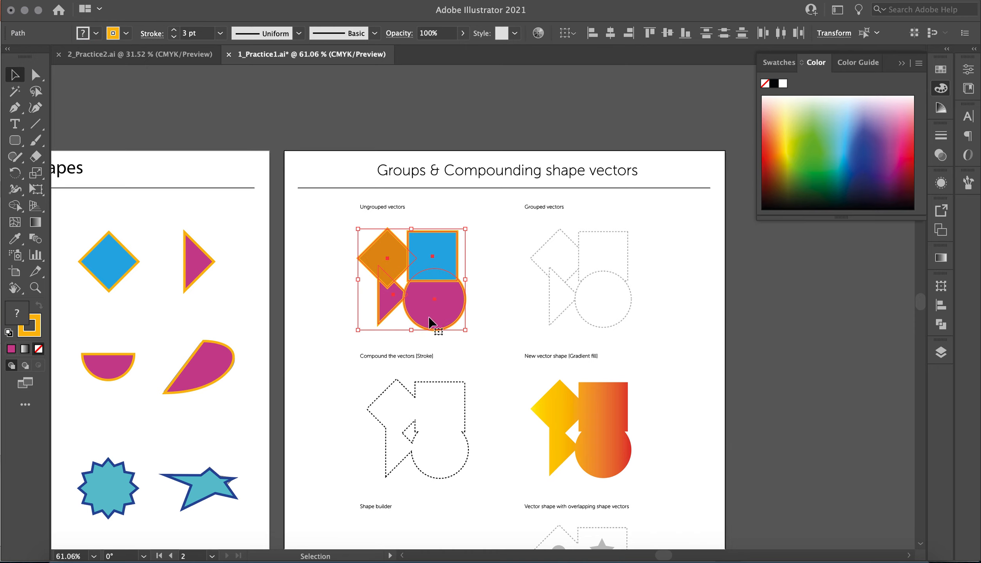
{"action": "left_click_drag", "start_coordinate": [432, 320], "coordinate": [602, 320]}
{"action": "scroll", "coordinate": [429, 251], "scroll_direction": "right", "scroll_amount": 1}
{"action": "scroll", "coordinate": [426, 250], "scroll_direction": "right", "scroll_amount": 3}
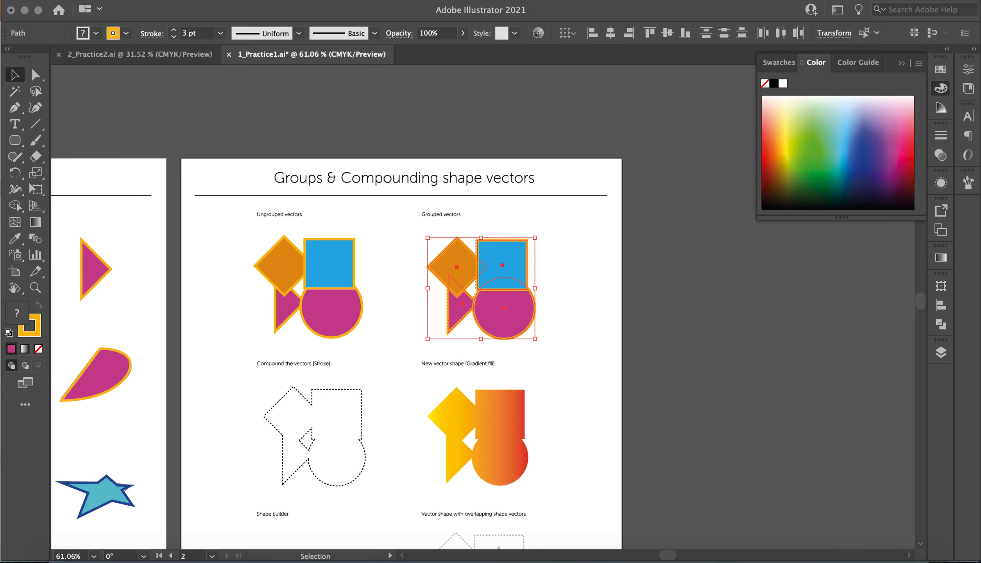
Group the four copied shapes under Grouped vectors and deselect them
{"action": "left_click", "coordinate": [158, 1]}
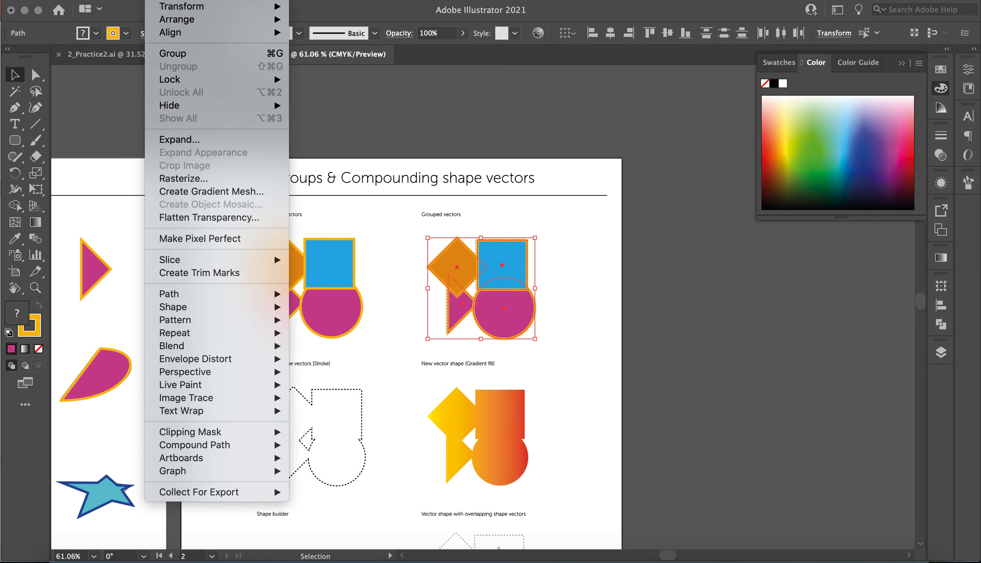
{"action": "left_click", "coordinate": [206, 58]}
{"action": "left_click", "coordinate": [578, 344]}
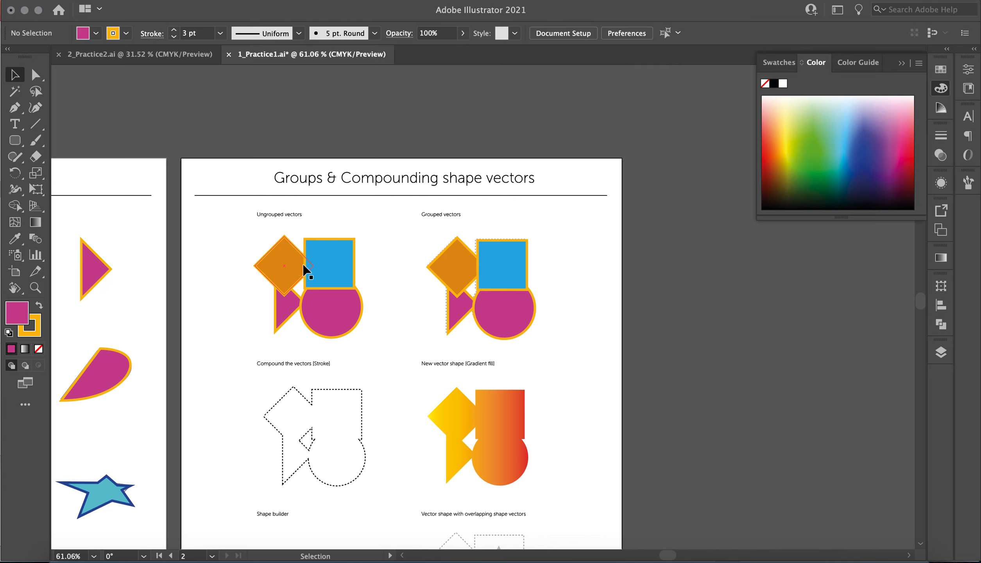
Select the ungrouped shapes one at a time, and select the grouped set as a whole and shift it slightly
{"action": "left_click", "coordinate": [335, 284]}
{"action": "left_click", "coordinate": [332, 322]}
{"action": "left_click", "coordinate": [288, 316]}
{"action": "left_click", "coordinate": [291, 270]}
{"action": "left_click", "coordinate": [505, 272]}
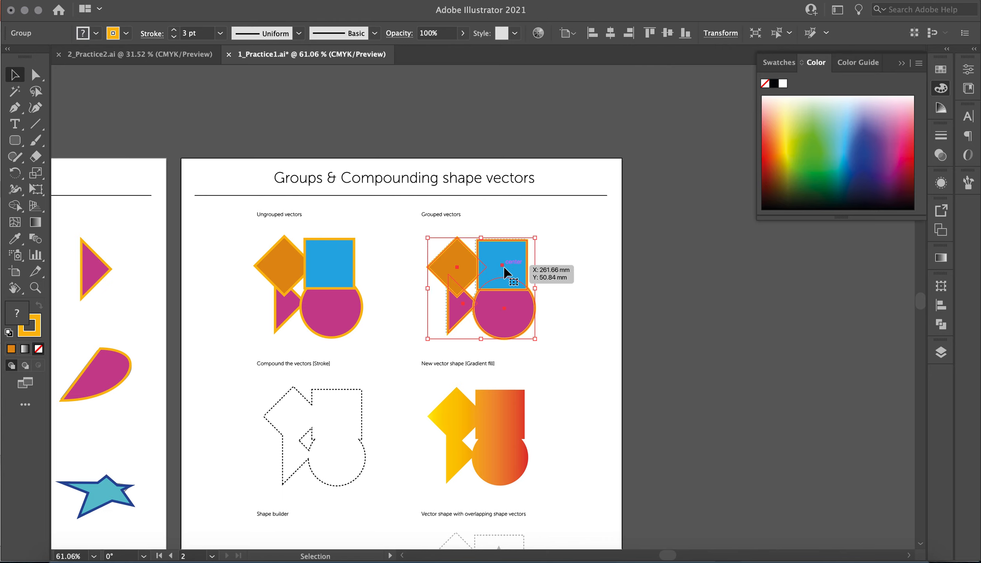
{"action": "mouse_move", "coordinate": [519, 331]}
{"action": "left_mouse_down"}
{"action": "mouse_move", "coordinate": [453, 333]}
{"action": "mouse_move", "coordinate": [534, 315]}
{"action": "mouse_move", "coordinate": [542, 375]}
{"action": "mouse_move", "coordinate": [525, 332]}
{"action": "mouse_move", "coordinate": [514, 328]}
{"action": "left_mouse_up"}
Ungroup the shapes under Grouped vectors and select the blue square on its own
{"action": "left_click", "coordinate": [164, 0]}
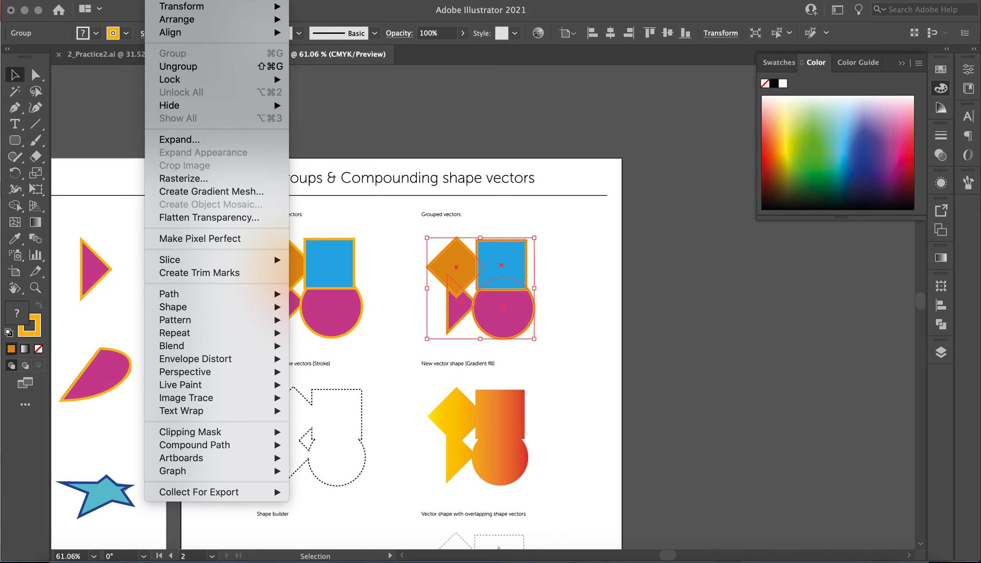
{"action": "left_click", "coordinate": [184, 66]}
{"action": "left_click", "coordinate": [573, 317]}
{"action": "left_click", "coordinate": [522, 273]}
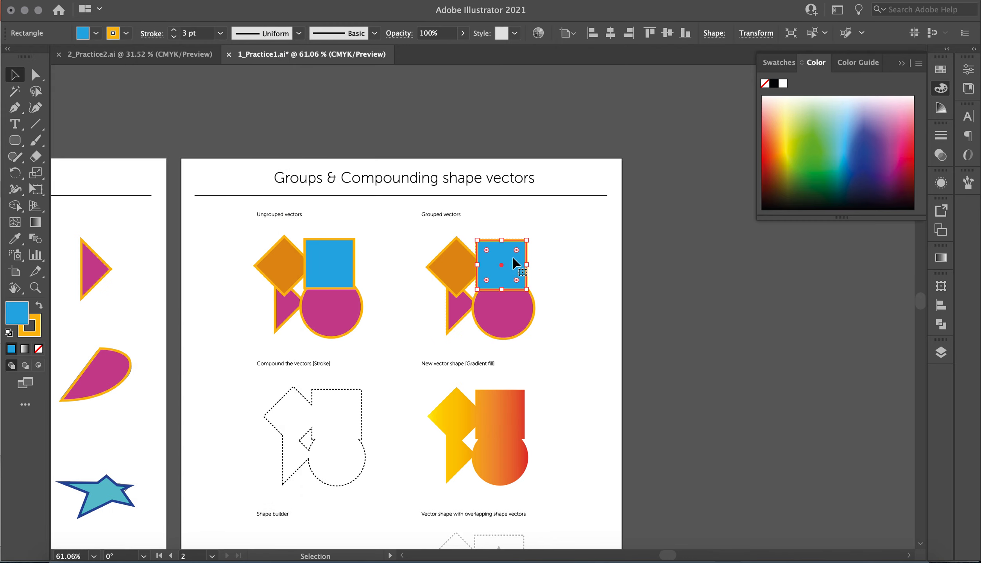
{"action": "left_click", "coordinate": [175, 1]}
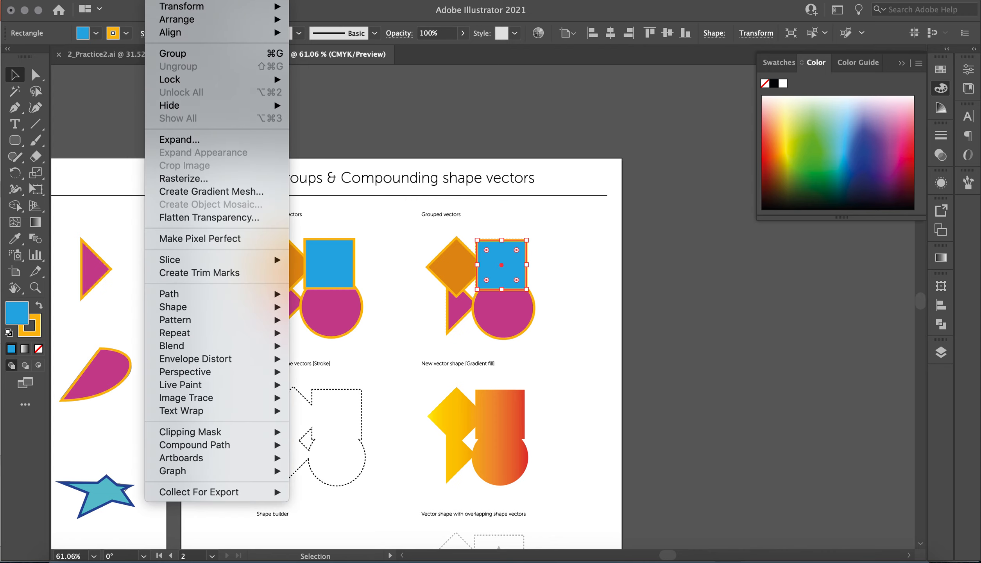
{"action": "left_click", "coordinate": [414, 238]}
Select all four shapes under Grouped vectors, group them again and clear the selection
{"action": "left_click_drag", "start_coordinate": [442, 222], "coordinate": [593, 355]}
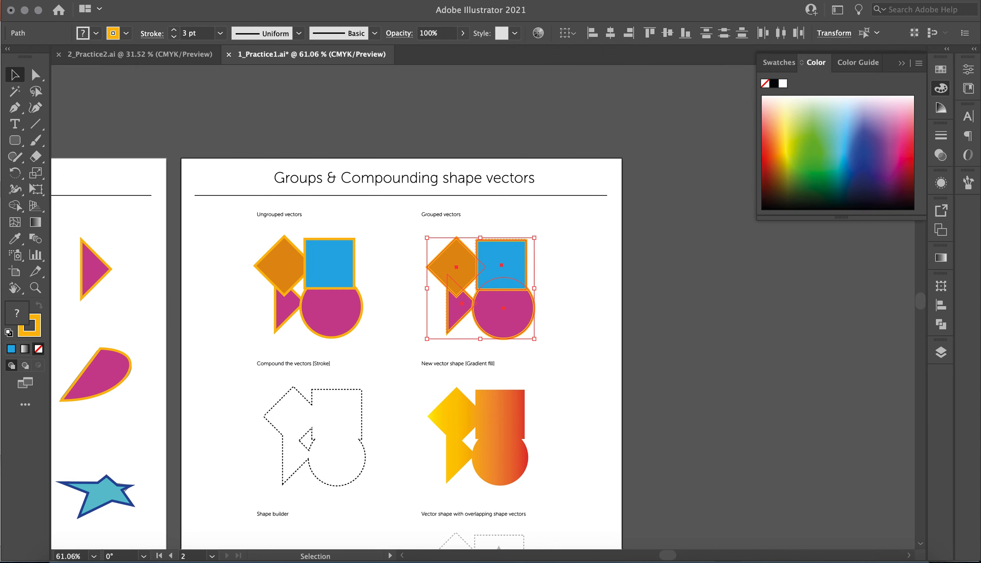
{"action": "left_click", "coordinate": [176, 0]}
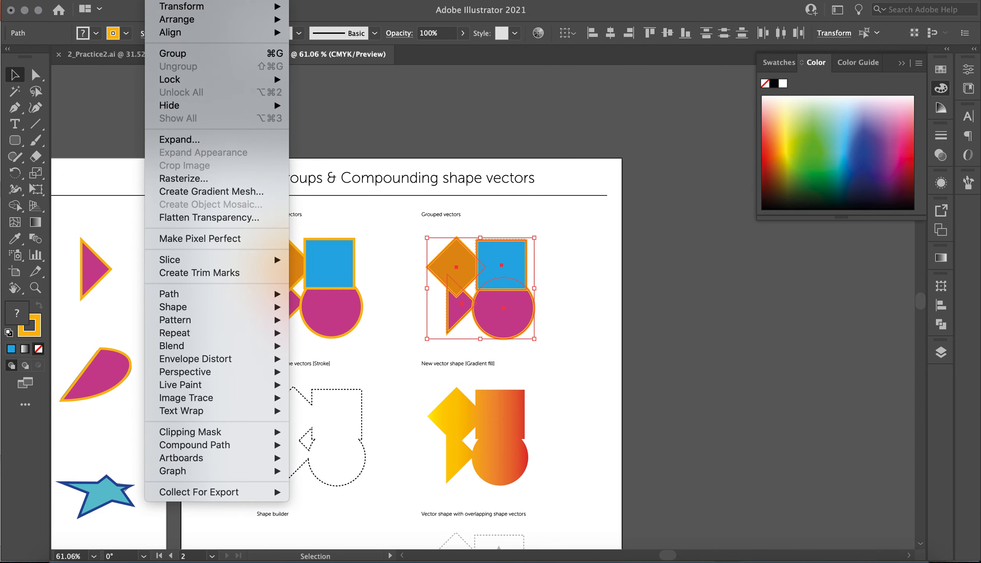
{"action": "left_click", "coordinate": [188, 55]}
{"action": "scroll", "coordinate": [493, 252], "scroll_direction": "up", "scroll_amount": 5}
{"action": "left_click", "coordinate": [659, 300]}
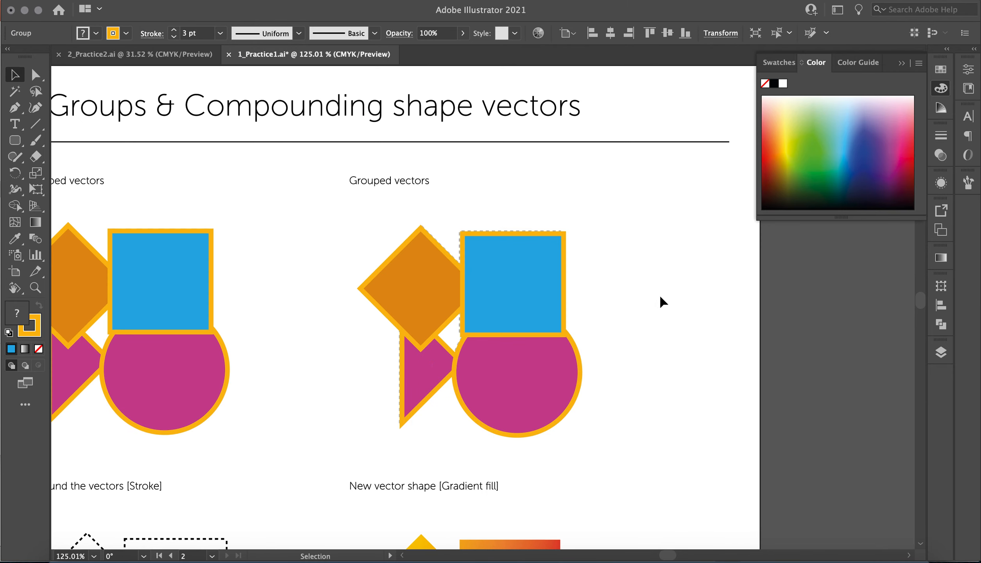
Shift the blue square slightly within the group using the Direct Selection tool, leaving the shapes grouped
{"action": "left_click", "coordinate": [35, 79]}
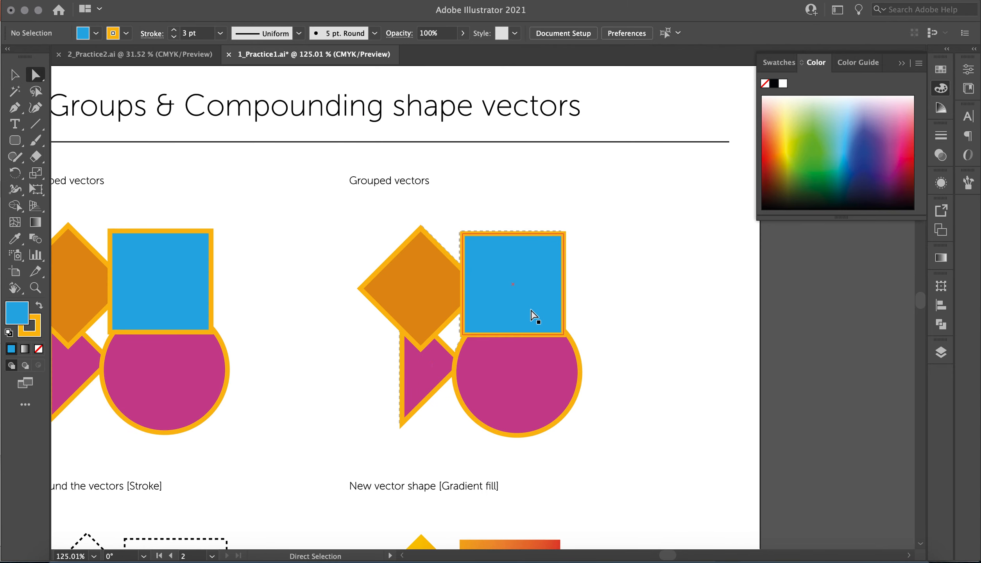
{"action": "left_click", "coordinate": [533, 314]}
{"action": "mouse_move", "coordinate": [532, 311]}
{"action": "left_mouse_down"}
{"action": "mouse_move", "coordinate": [543, 313]}
{"action": "mouse_move", "coordinate": [531, 312]}
{"action": "left_mouse_up"}
{"action": "left_click", "coordinate": [15, 74]}
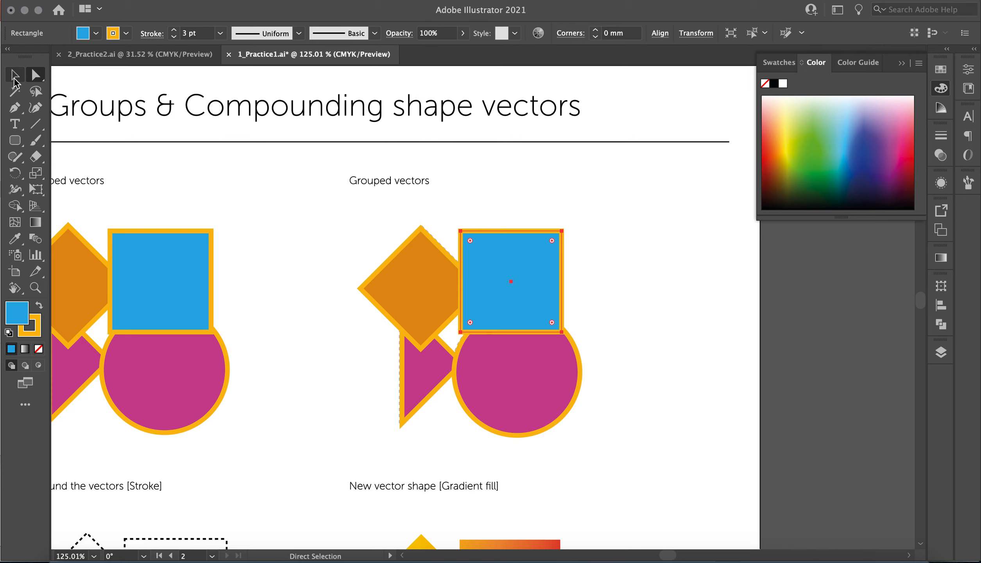
Move the whole group from Grouped vectors onto the dashed outline under Compound the vectors [Stroke] and adjust its alignment
{"action": "key", "text": "super+0"}
{"action": "scroll", "coordinate": [405, 296], "scroll_direction": "up", "scroll_amount": 6}
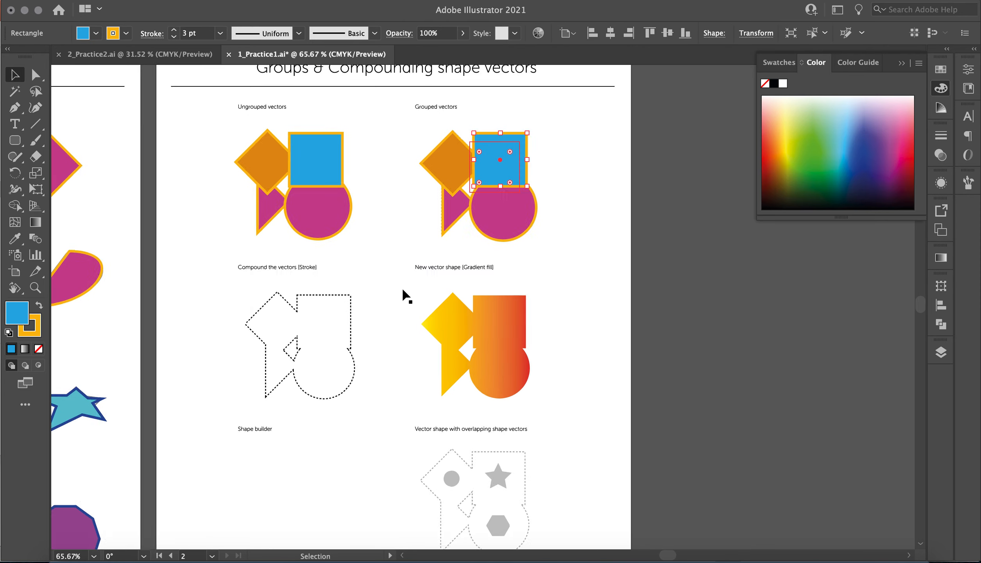
{"action": "scroll", "coordinate": [407, 289], "scroll_direction": "up", "scroll_amount": 5}
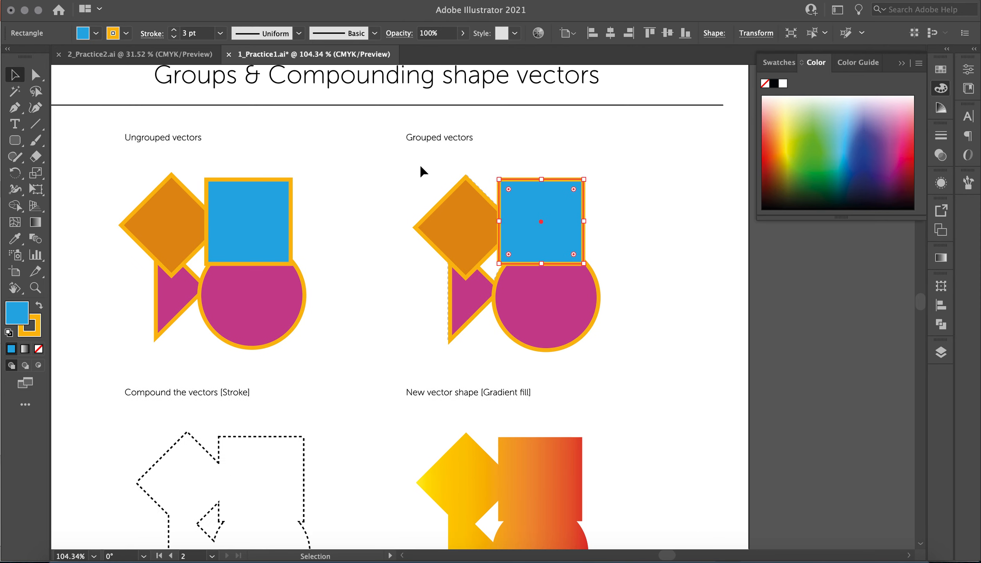
{"action": "left_click_drag", "start_coordinate": [515, 155], "coordinate": [641, 385]}
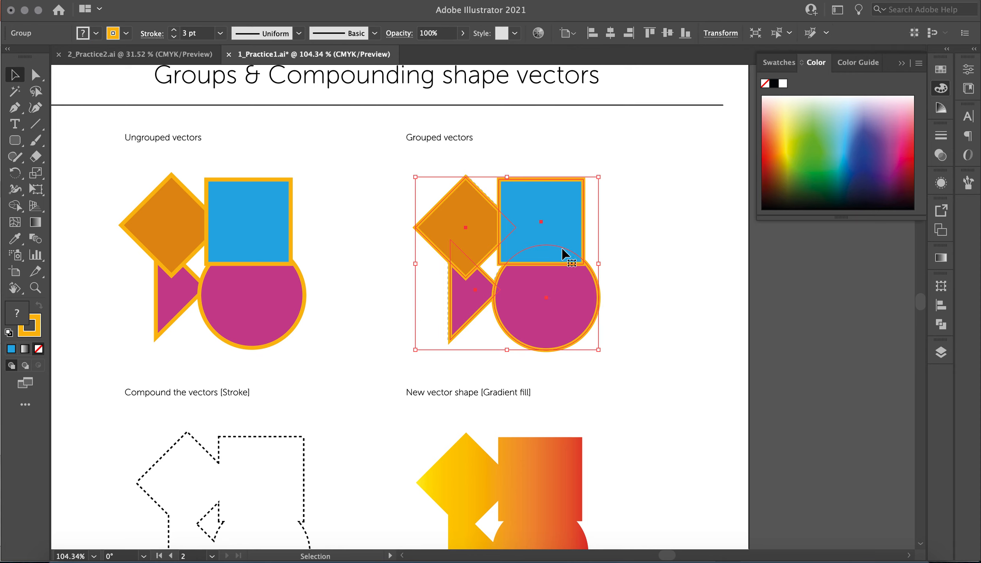
{"action": "left_click_drag", "start_coordinate": [548, 242], "coordinate": [266, 485]}
{"action": "scroll", "coordinate": [266, 485], "scroll_direction": "down", "scroll_amount": 5}
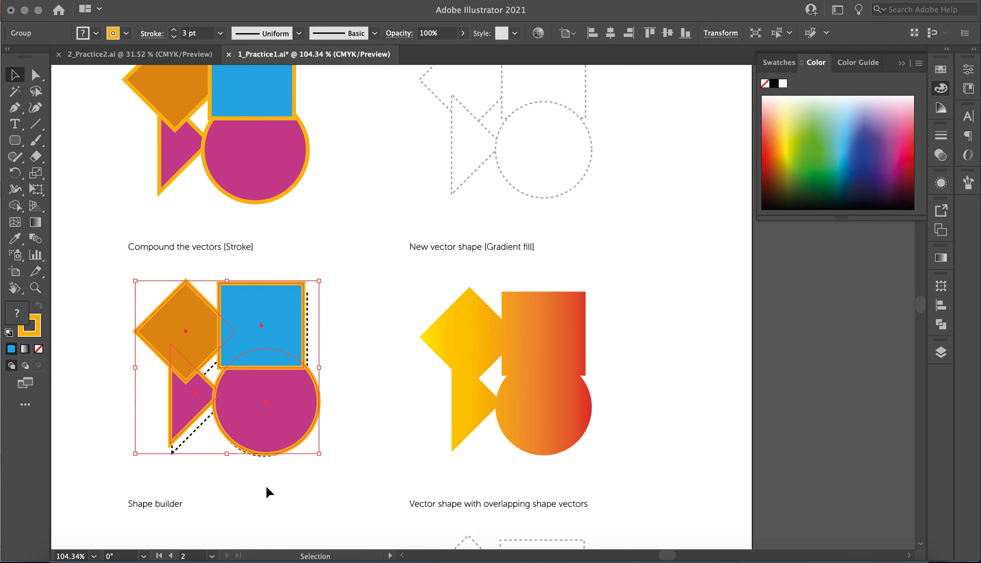
{"action": "left_click_drag", "start_coordinate": [280, 311], "coordinate": [282, 327]}
{"action": "scroll", "coordinate": [449, 377], "scroll_direction": "down", "scroll_amount": 1}
{"action": "scroll", "coordinate": [448, 377], "scroll_direction": "right", "scroll_amount": 2}
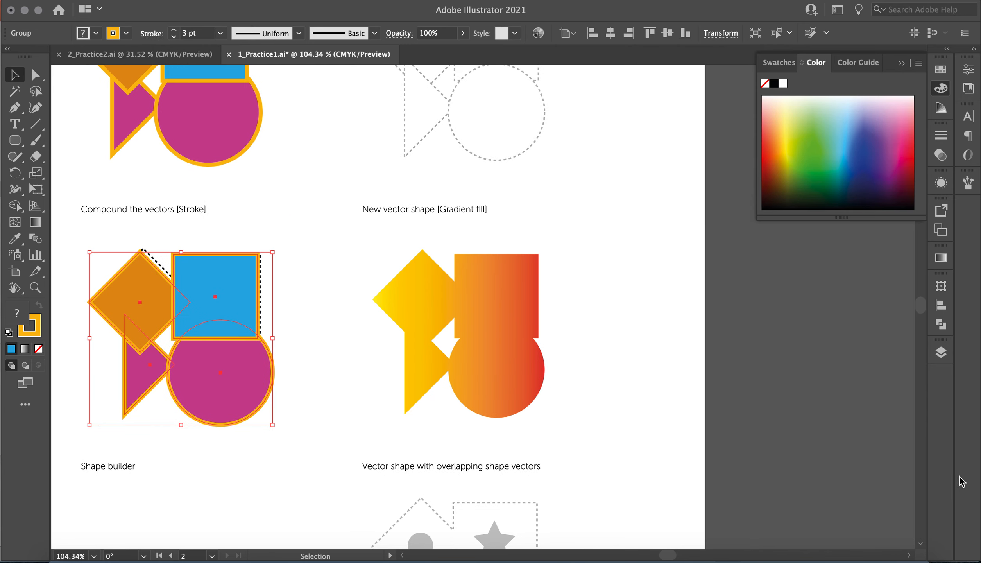
Show the Pathfinder operations and nudge the group over the dashed Compound the vectors outline
{"action": "left_click", "coordinate": [947, 329]}
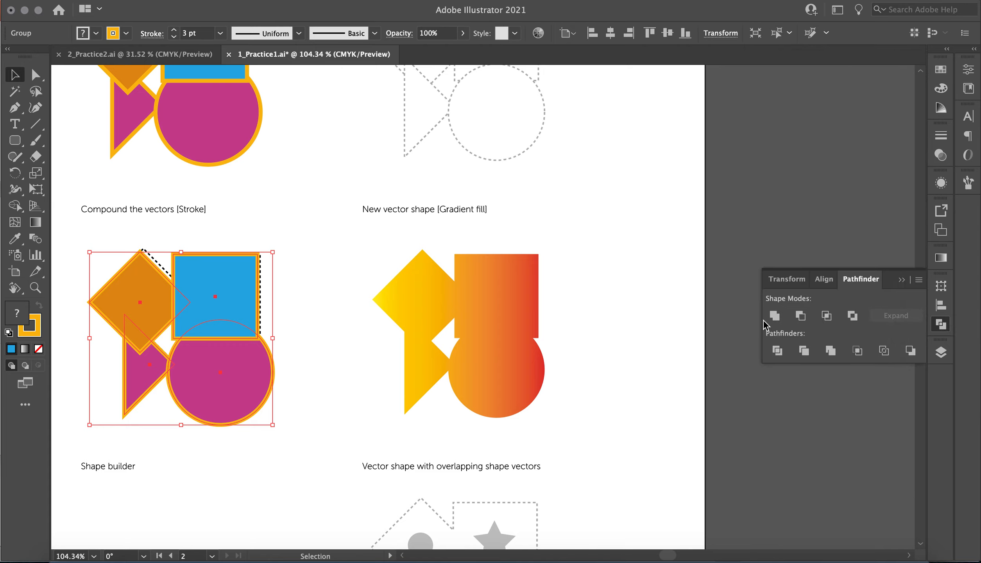
{"action": "left_click", "coordinate": [359, 331]}
{"action": "mouse_move", "coordinate": [214, 274]}
{"action": "left_mouse_down"}
{"action": "mouse_move", "coordinate": [381, 364]}
{"action": "mouse_move", "coordinate": [220, 283]}
{"action": "mouse_move", "coordinate": [213, 267]}
{"action": "left_mouse_up"}
{"action": "scroll", "coordinate": [213, 267], "scroll_direction": "up", "scroll_amount": 3}
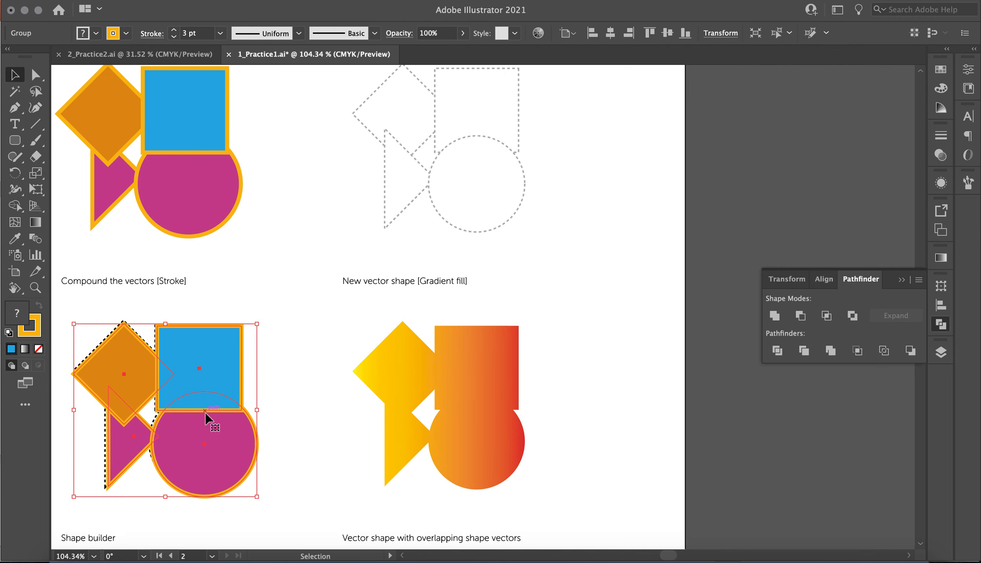
Copy the group onto the Grouped vectors outline and merge the original's four shapes into one with the Pathfinder Unite mode
{"action": "left_click_drag", "start_coordinate": [206, 425], "coordinate": [484, 163]}
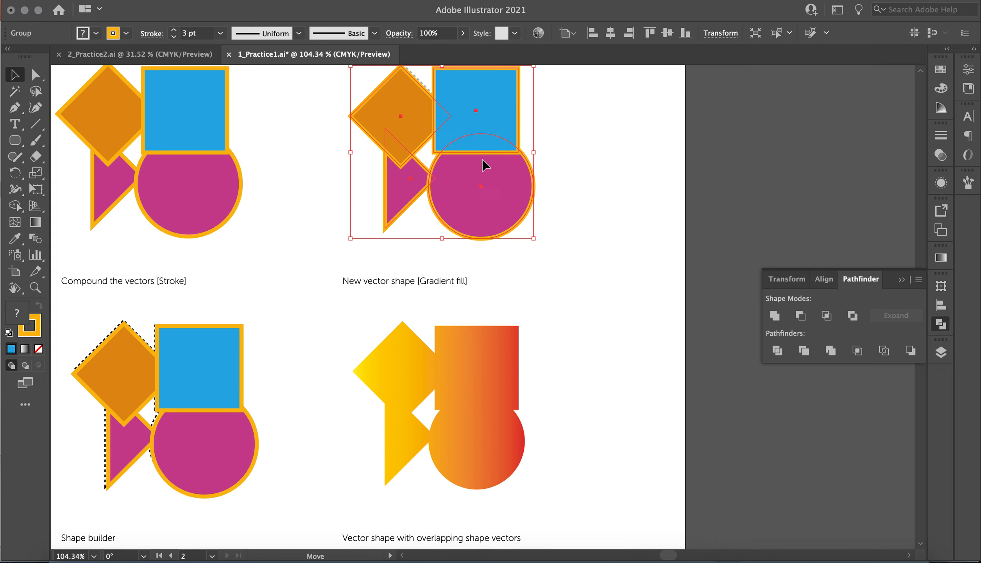
{"action": "scroll", "coordinate": [558, 296], "scroll_direction": "down", "scroll_amount": 5}
{"action": "scroll", "coordinate": [558, 296], "scroll_direction": "left", "scroll_amount": 5}
{"action": "left_click", "coordinate": [280, 249]}
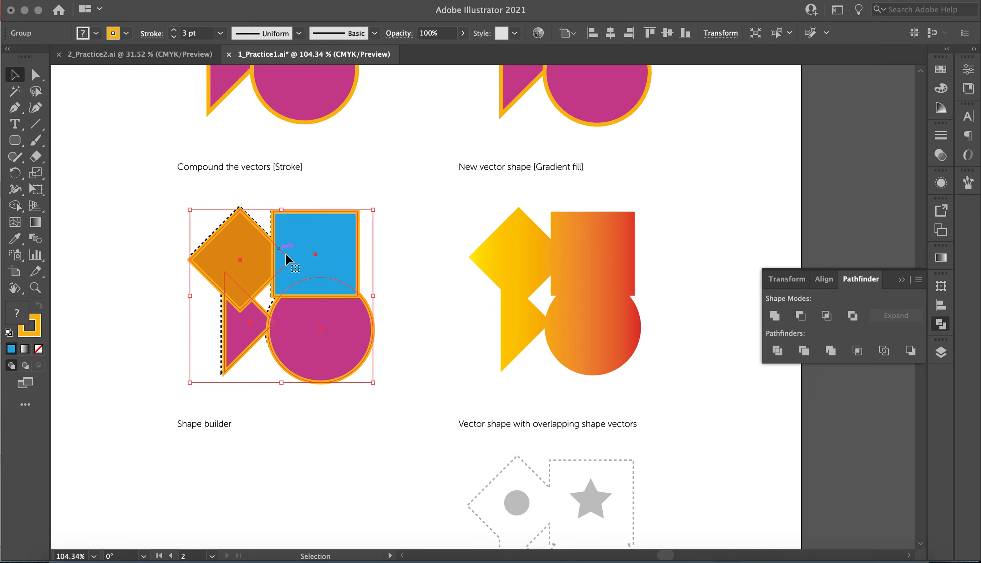
{"action": "left_click", "coordinate": [775, 317]}
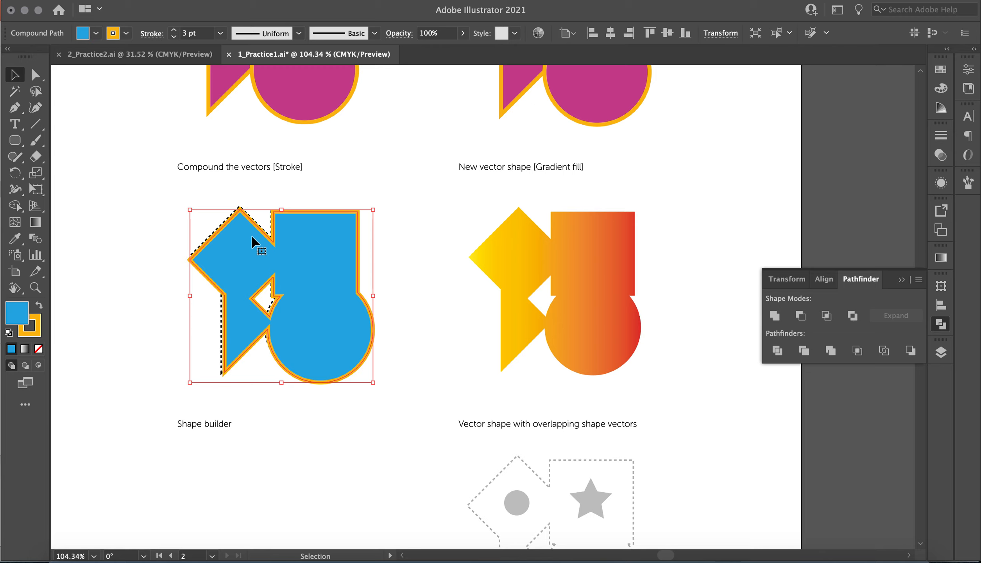
{"action": "left_click", "coordinate": [427, 267]}
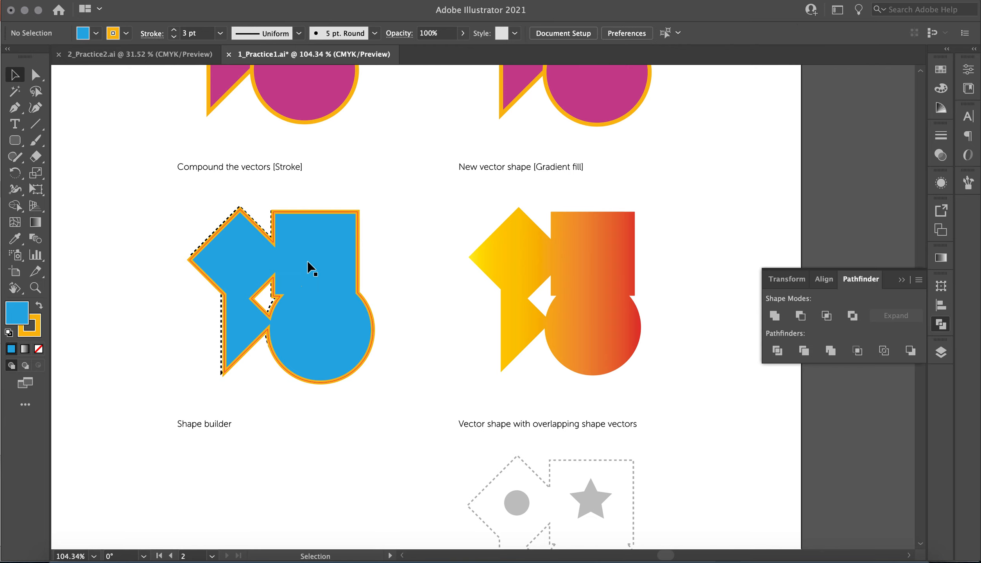
Remove the blue fill from the united shape, keeping only its orange stroke
{"action": "left_click", "coordinate": [334, 284]}
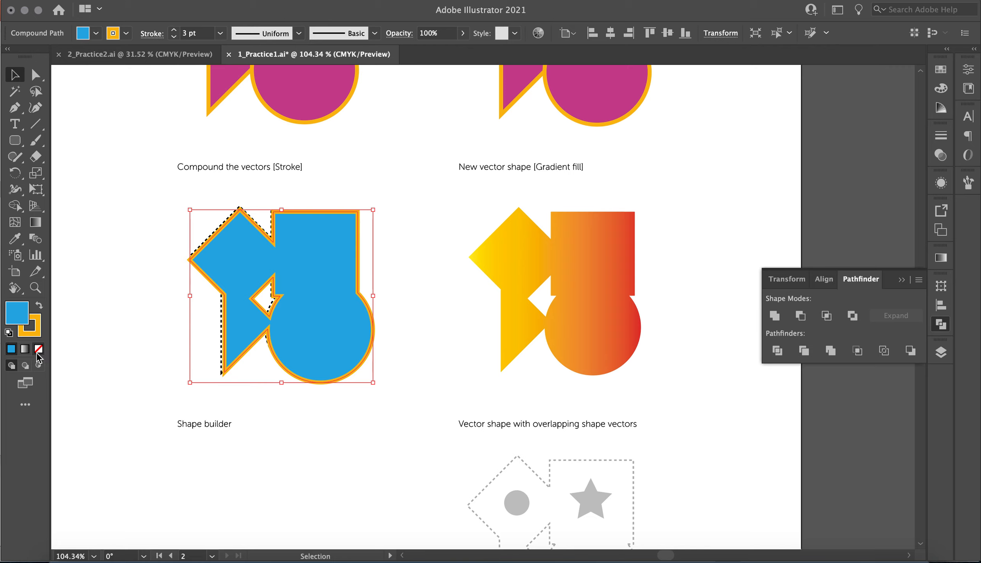
{"action": "left_click", "coordinate": [38, 349]}
{"action": "left_click", "coordinate": [355, 280]}
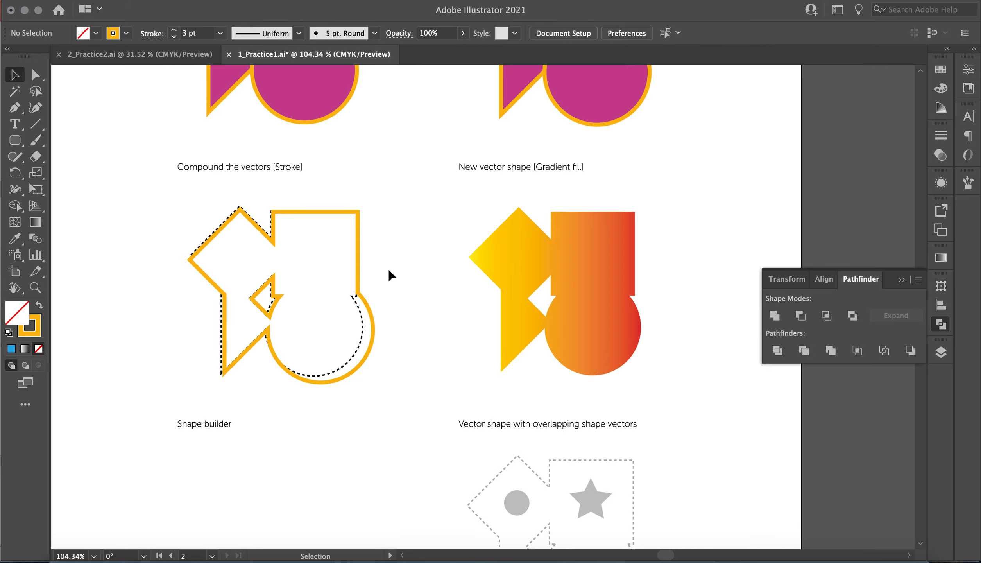
Nudge the united shape slightly upward and give it back the solid blue fill
{"action": "left_click_drag", "start_coordinate": [356, 276], "coordinate": [356, 269]}
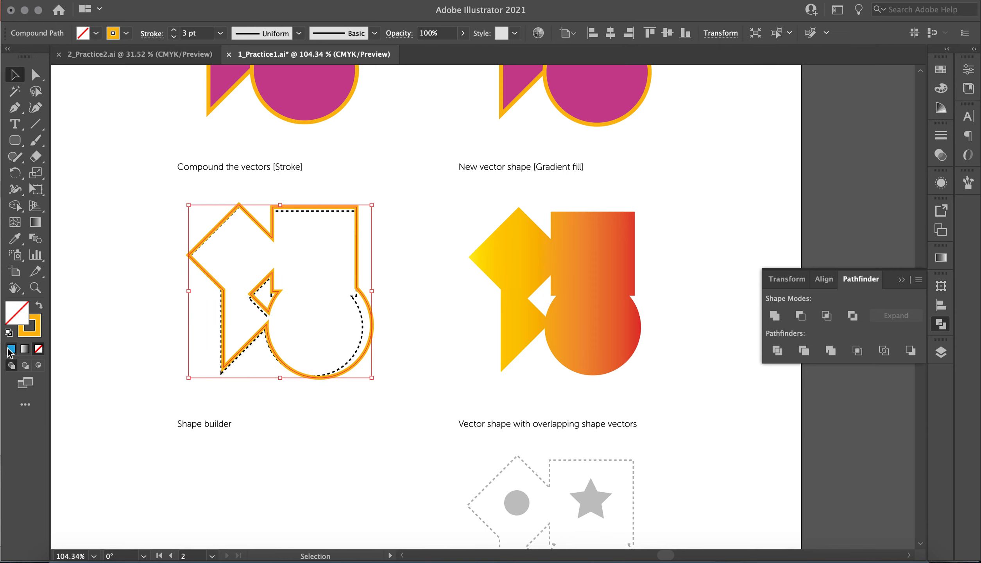
{"action": "left_click", "coordinate": [11, 349]}
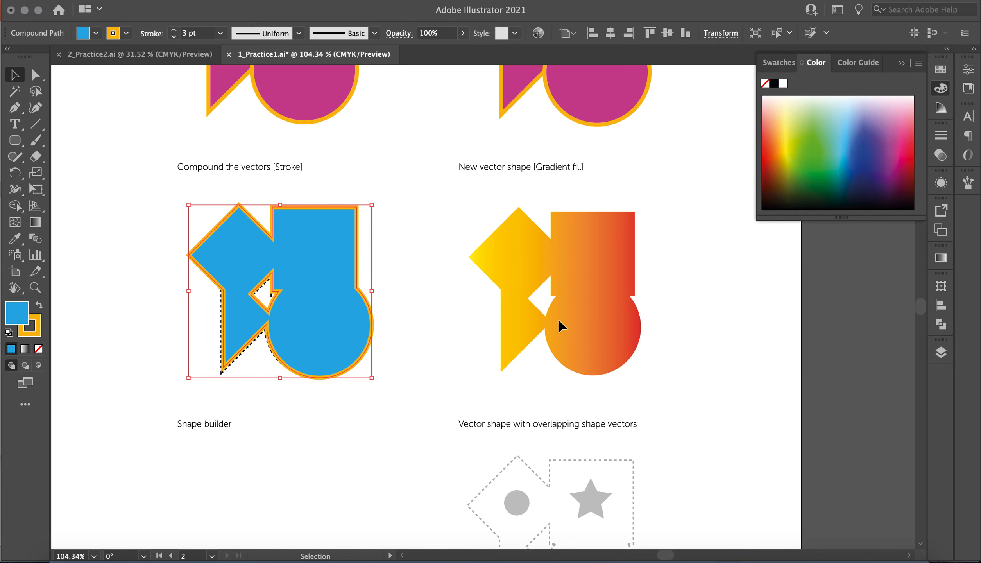
{"action": "left_click", "coordinate": [433, 385]}
Copy the united blue shape onto the example under New vector shape [Gradient fill] and collapse the colour settings
{"action": "scroll", "coordinate": [433, 384], "scroll_direction": "right", "scroll_amount": 5}
{"action": "scroll", "coordinate": [433, 385], "scroll_direction": "down", "scroll_amount": 2}
{"action": "left_click", "coordinate": [237, 319]}
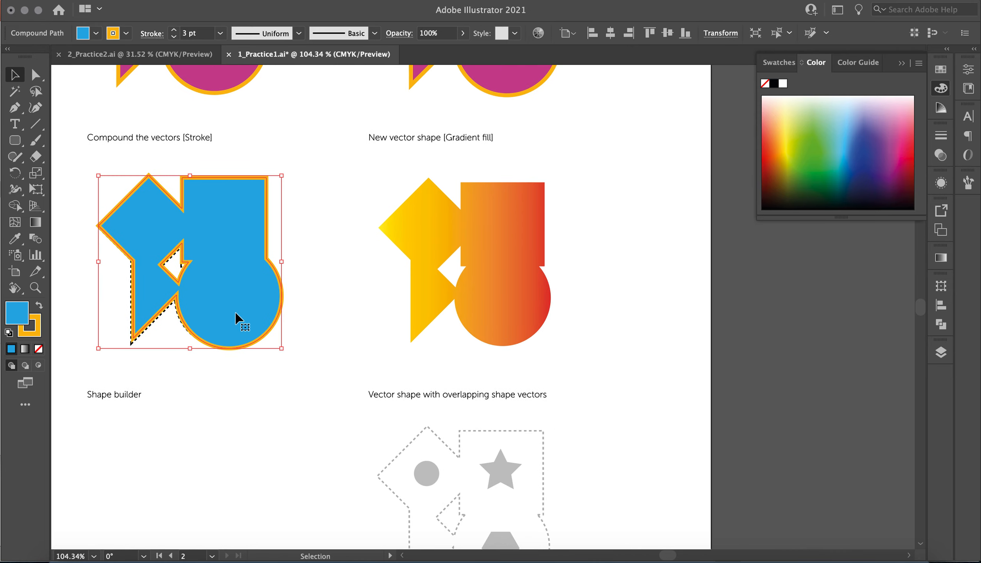
{"action": "left_click_drag", "start_coordinate": [236, 318], "coordinate": [514, 314]}
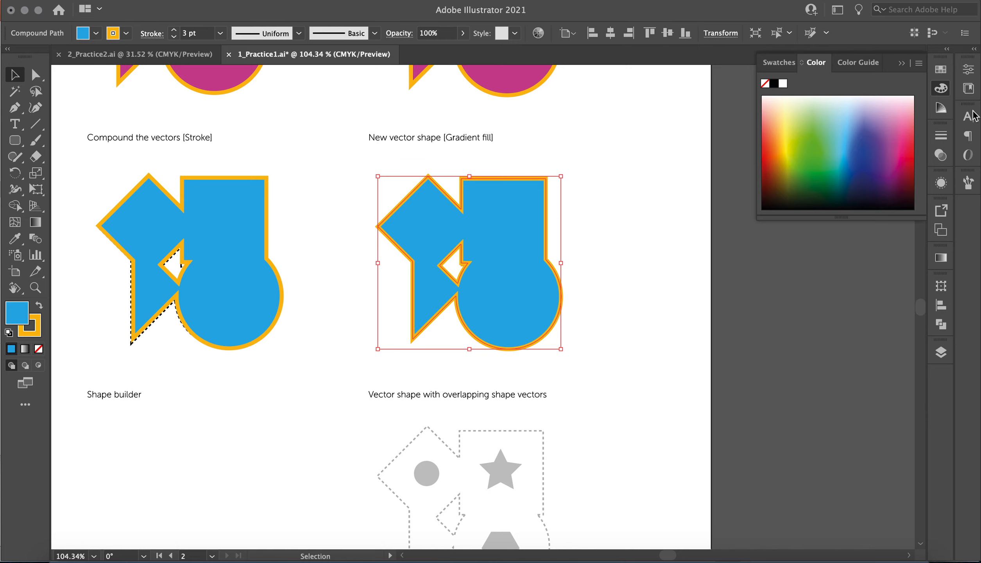
{"action": "left_click", "coordinate": [902, 64]}
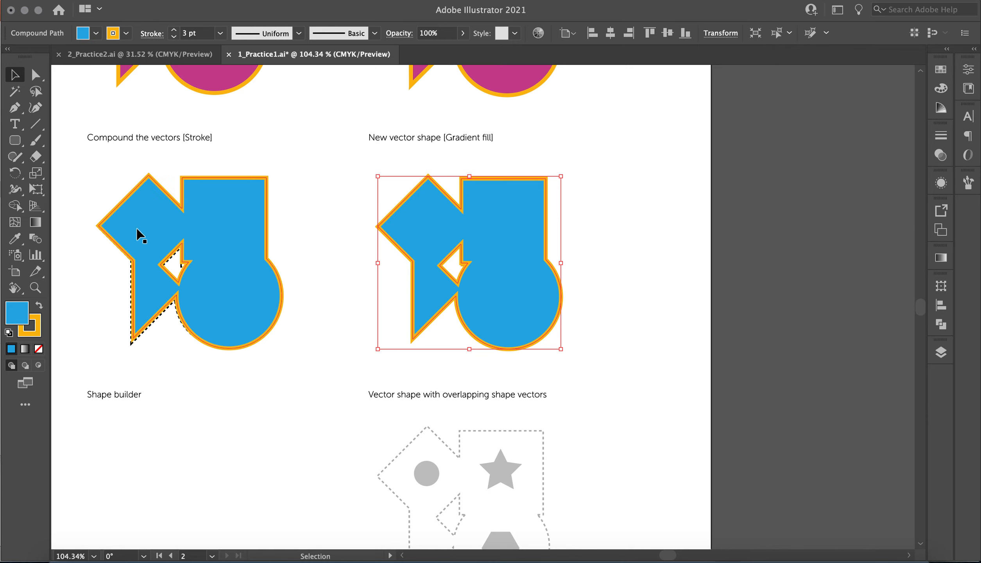
Fill the copied shape with a white-to-black linear gradient, redrawn horizontally across it with the midpoint nearer the white end
{"action": "left_click", "coordinate": [35, 223]}
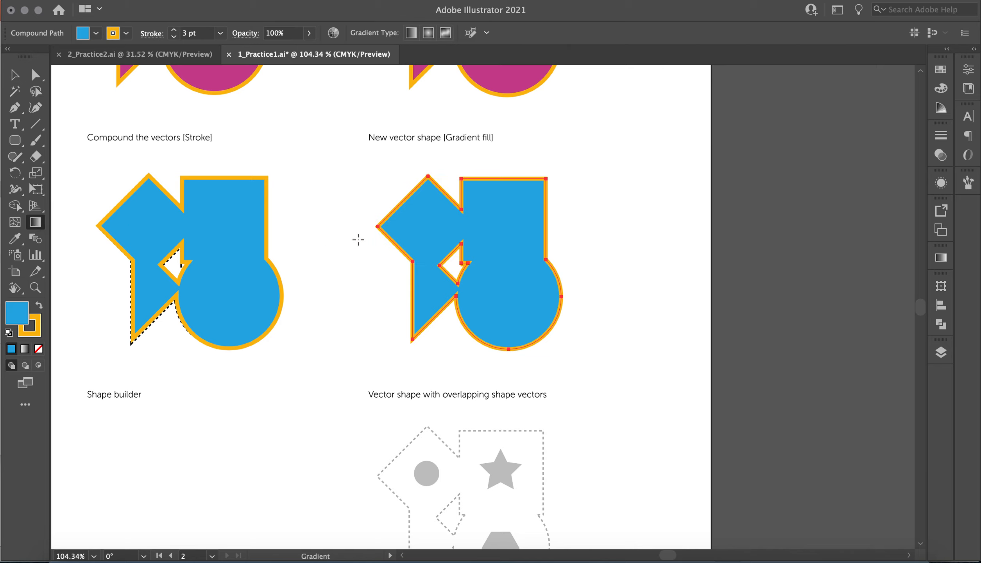
{"action": "left_click", "coordinate": [463, 239]}
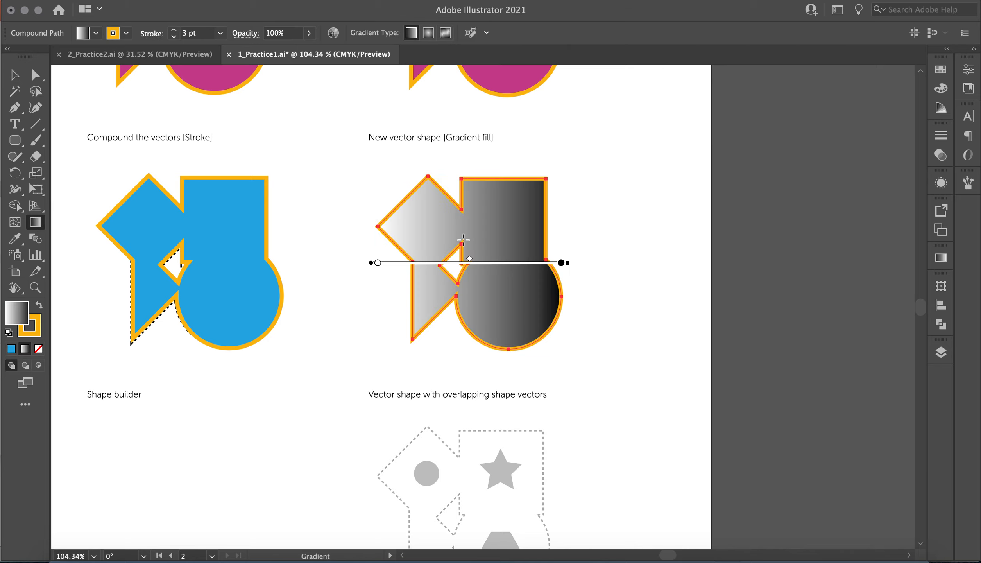
{"action": "mouse_move", "coordinate": [380, 289]}
{"action": "left_mouse_down"}
{"action": "mouse_move", "coordinate": [613, 269]}
{"action": "mouse_move", "coordinate": [618, 289]}
{"action": "left_mouse_up"}
{"action": "mouse_move", "coordinate": [373, 180]}
{"action": "left_mouse_down"}
{"action": "mouse_move", "coordinate": [591, 300]}
{"action": "mouse_move", "coordinate": [606, 324]}
{"action": "mouse_move", "coordinate": [598, 330]}
{"action": "left_mouse_up"}
{"action": "mouse_move", "coordinate": [363, 277]}
{"action": "left_mouse_down"}
{"action": "mouse_move", "coordinate": [611, 277]}
{"action": "mouse_move", "coordinate": [610, 263]}
{"action": "left_mouse_up"}
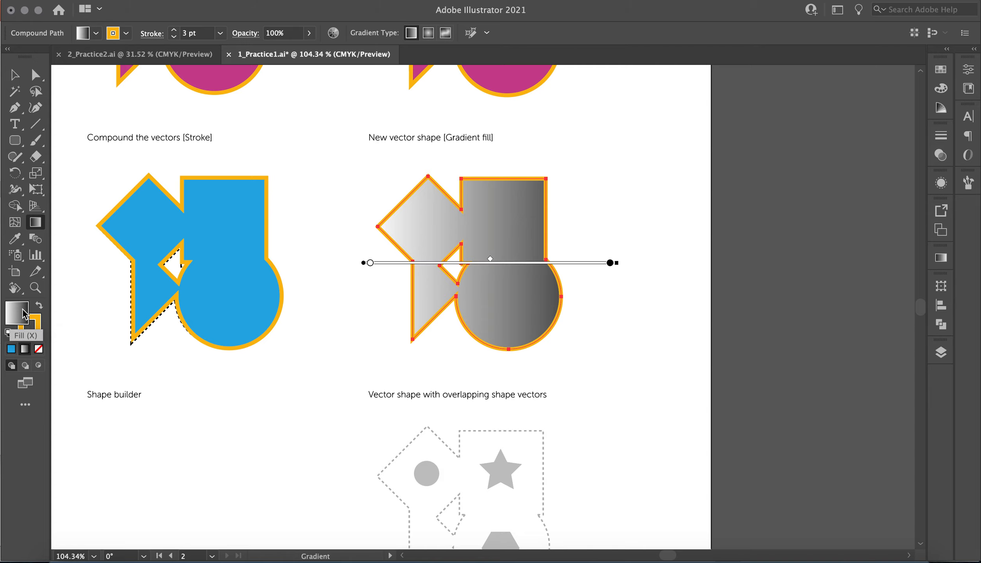
{"action": "mouse_move", "coordinate": [383, 262]}
{"action": "left_mouse_down"}
{"action": "mouse_move", "coordinate": [590, 244]}
{"action": "mouse_move", "coordinate": [601, 263]}
{"action": "left_mouse_up"}
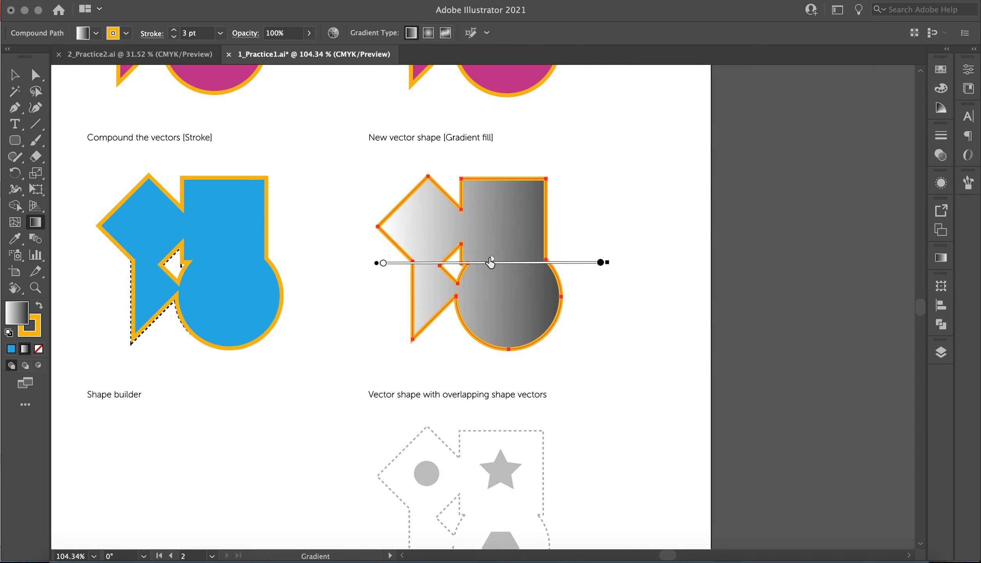
{"action": "left_click_drag", "start_coordinate": [488, 260], "coordinate": [462, 274]}
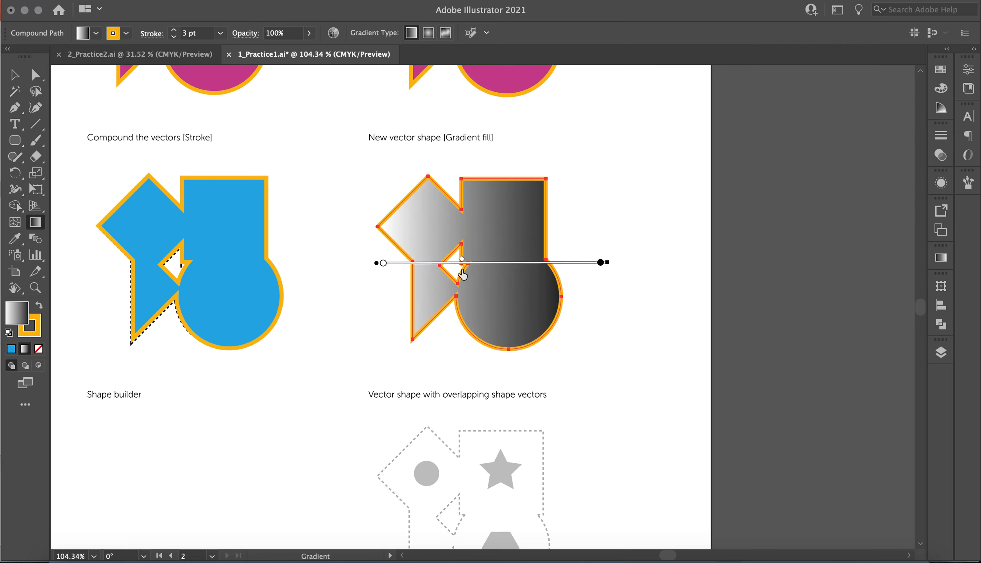
Show the gradient settings as a floating panel beside the artboard and move the white colour stop to 5.6734%
{"action": "left_click", "coordinate": [940, 257]}
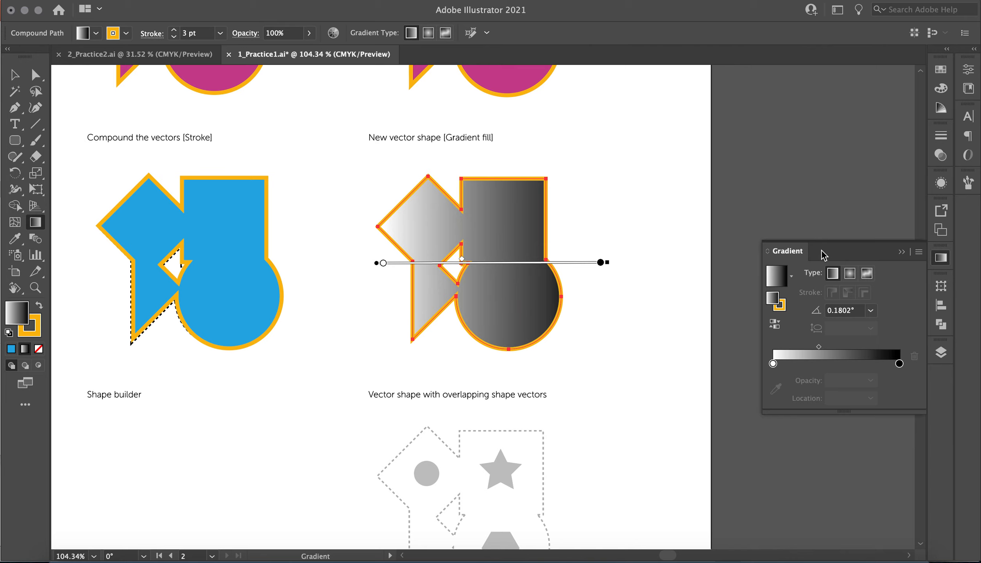
{"action": "left_click_drag", "start_coordinate": [845, 257], "coordinate": [800, 251]}
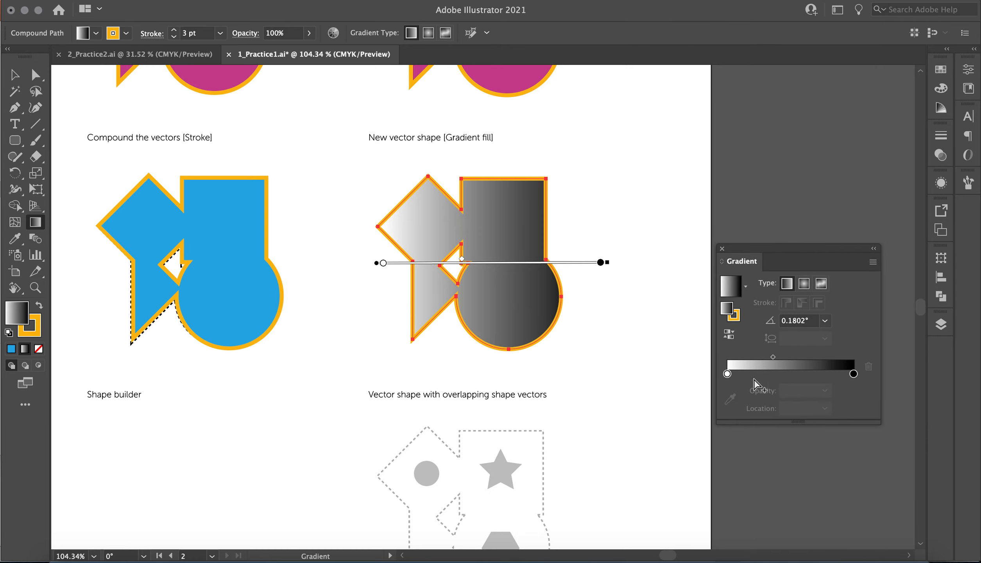
{"action": "mouse_move", "coordinate": [727, 375]}
{"action": "left_mouse_down"}
{"action": "mouse_move", "coordinate": [755, 375]}
{"action": "mouse_move", "coordinate": [728, 382]}
{"action": "left_mouse_up"}
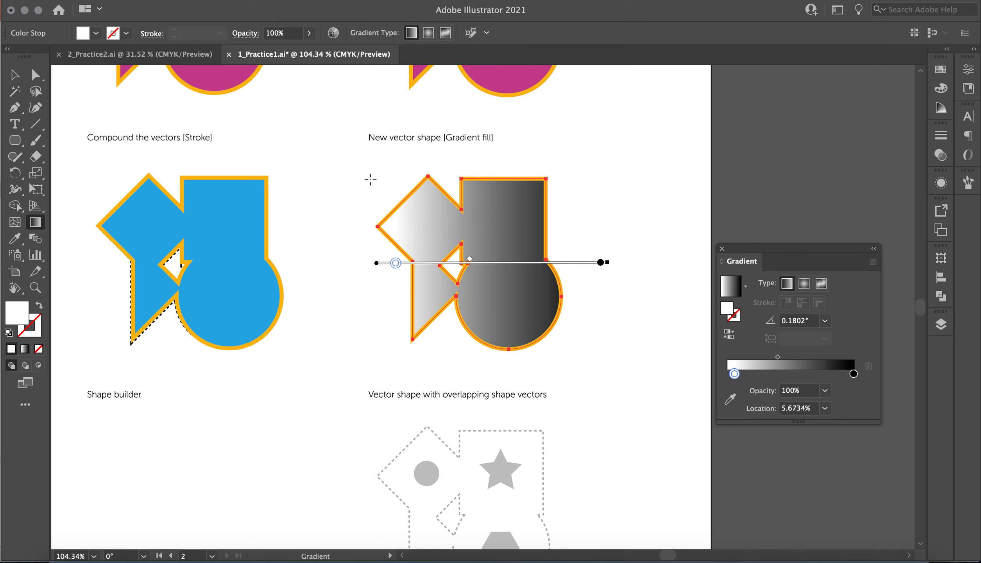
Redraw the gradient direction across the shape diagonally, vertically and finally almost horizontally
{"action": "mouse_move", "coordinate": [386, 134]}
{"action": "left_mouse_down"}
{"action": "mouse_move", "coordinate": [525, 346]}
{"action": "mouse_move", "coordinate": [576, 387]}
{"action": "left_mouse_up"}
{"action": "left_click_drag", "start_coordinate": [461, 137], "coordinate": [481, 441]}
{"action": "left_click_drag", "start_coordinate": [376, 260], "coordinate": [611, 266]}
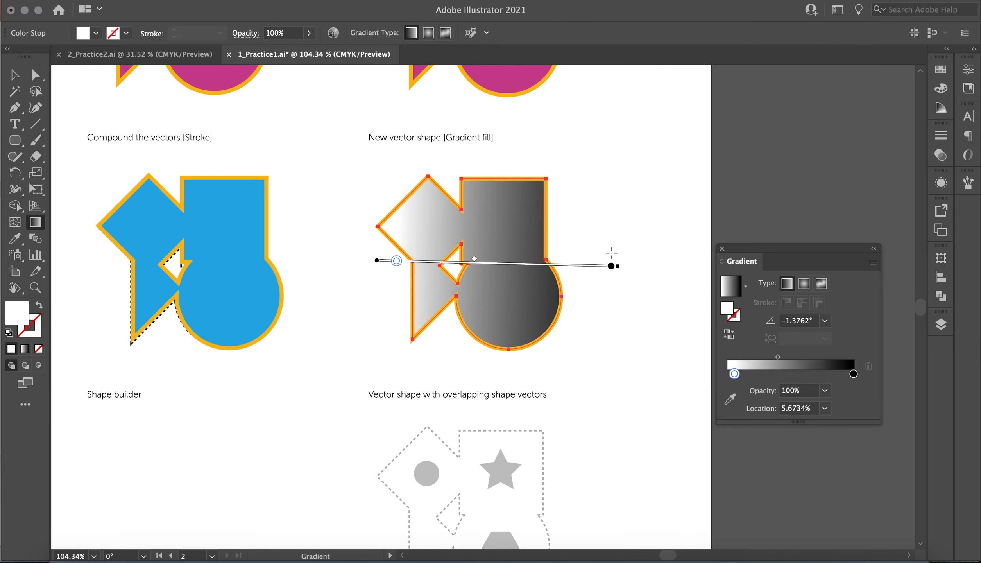
Try a radial gradient on the shape with a wider spread, and return the gradient type to linear
{"action": "left_click", "coordinate": [804, 283]}
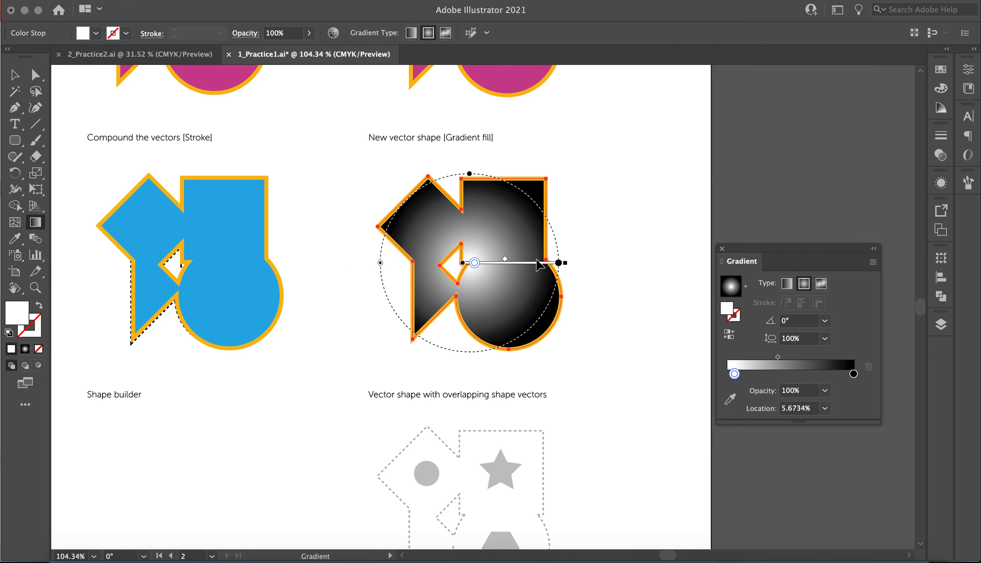
{"action": "left_click_drag", "start_coordinate": [561, 264], "coordinate": [609, 263]}
{"action": "key", "text": "super+z"}
{"action": "mouse_move", "coordinate": [594, 260]}
{"action": "left_mouse_down"}
{"action": "mouse_move", "coordinate": [543, 262]}
{"action": "mouse_move", "coordinate": [590, 263]}
{"action": "left_mouse_up"}
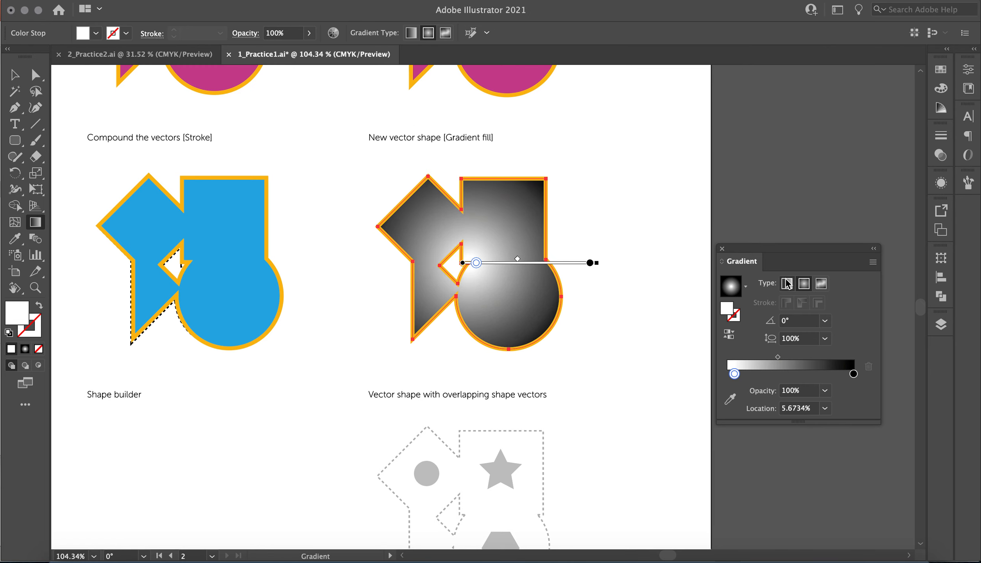
{"action": "left_click", "coordinate": [786, 283]}
Add orange, red-orange and blue swatches as new colour stops between the white and black ends of the gradient
{"action": "left_click", "coordinate": [940, 70]}
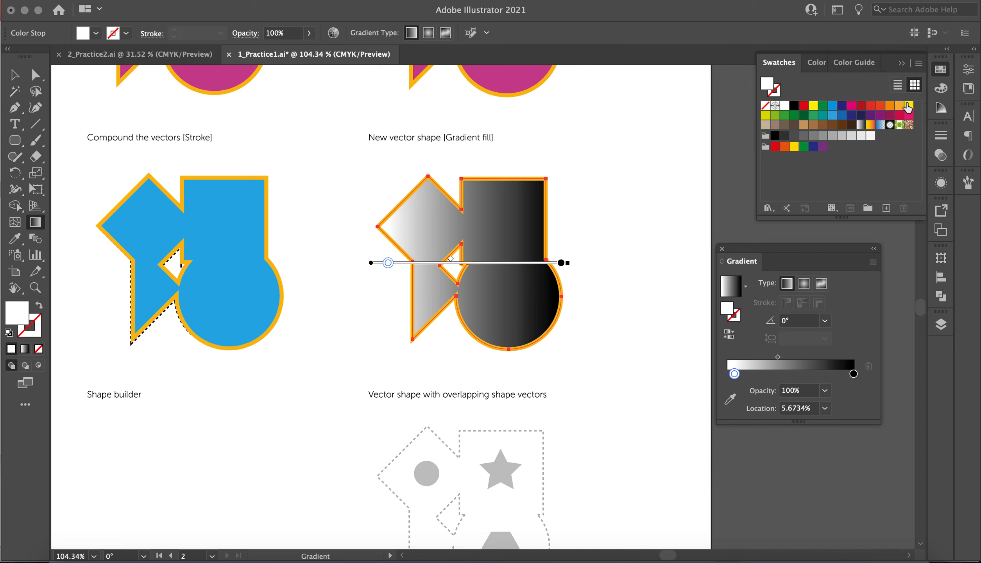
{"action": "left_click", "coordinate": [900, 109]}
{"action": "left_click", "coordinate": [751, 371]}
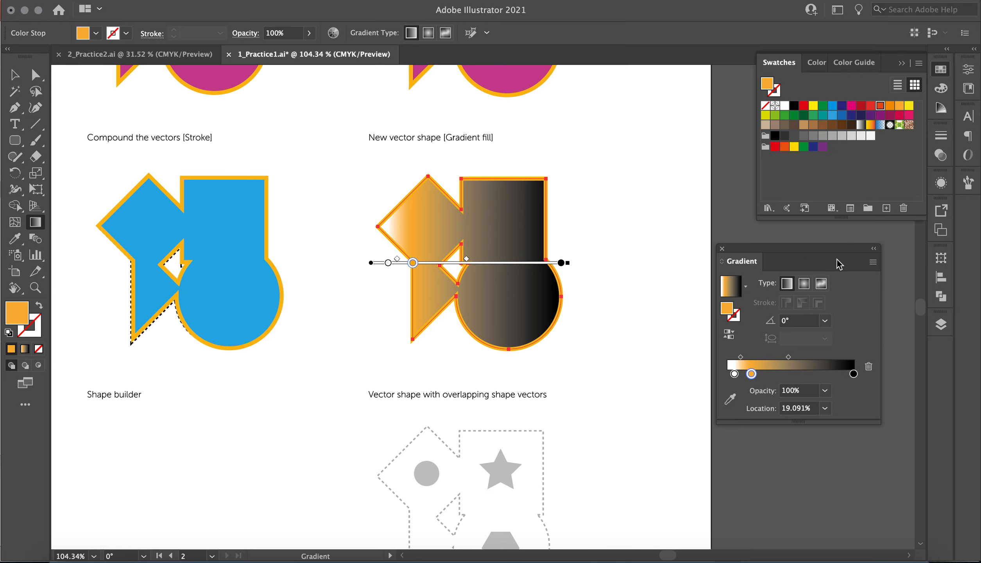
{"action": "left_click", "coordinate": [810, 372]}
{"action": "left_click_drag", "start_coordinate": [833, 111], "coordinate": [829, 375]}
Remove the black and white stops from the gradient and respace the remaining stops, with blue at 100%
{"action": "left_click", "coordinate": [854, 375]}
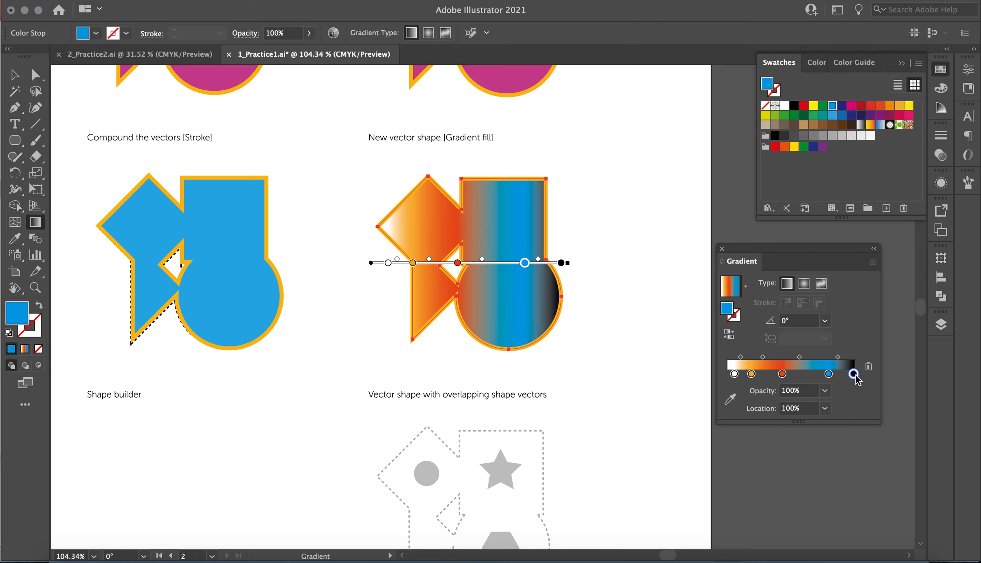
{"action": "left_click_drag", "start_coordinate": [854, 374], "coordinate": [864, 457]}
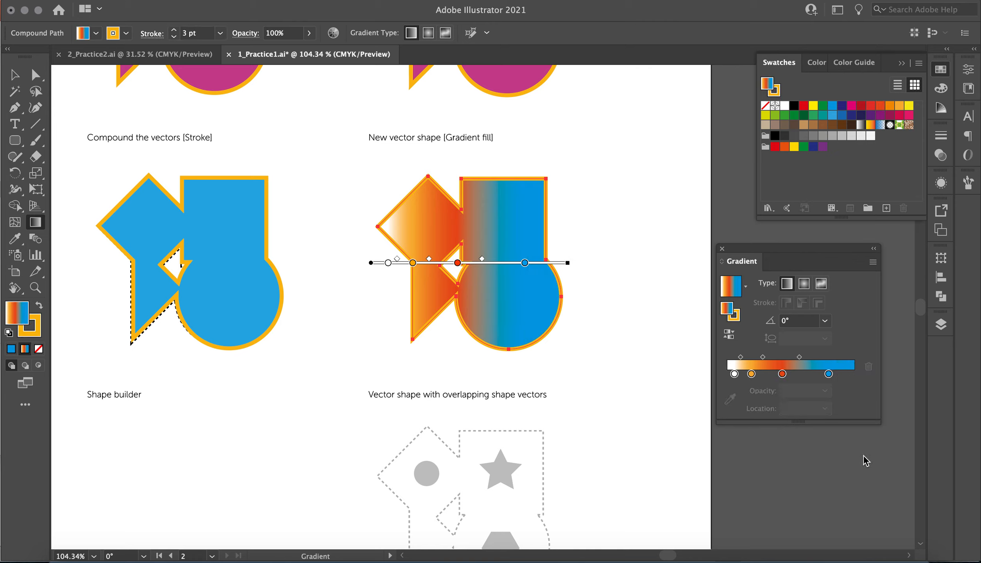
{"action": "left_click_drag", "start_coordinate": [734, 374], "coordinate": [711, 457]}
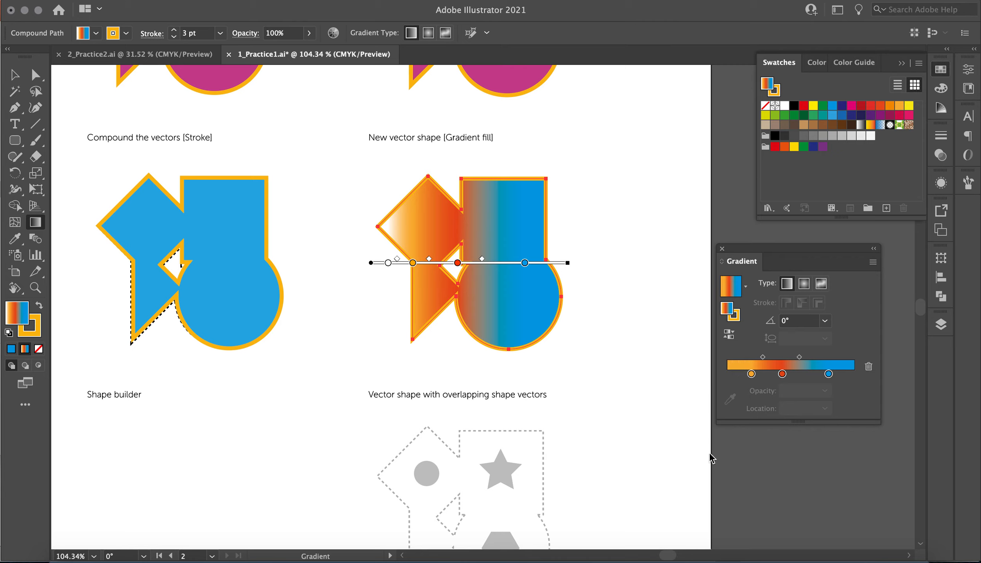
{"action": "left_click_drag", "start_coordinate": [751, 374], "coordinate": [858, 376]}
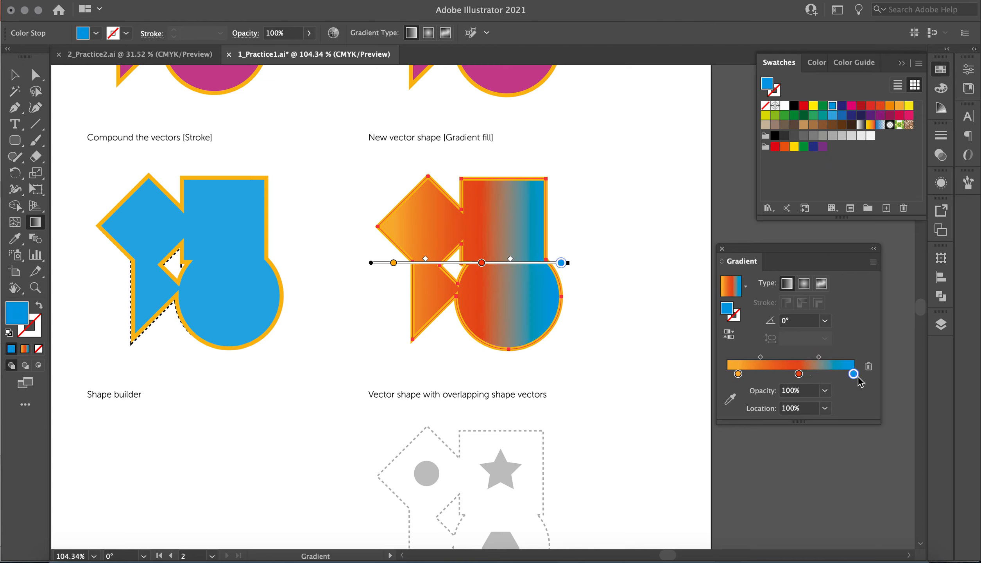
Replace the gradient's blue stop with a dark red swatch at 96.5546% and deselect the shape
{"action": "left_click_drag", "start_coordinate": [853, 374], "coordinate": [853, 479]}
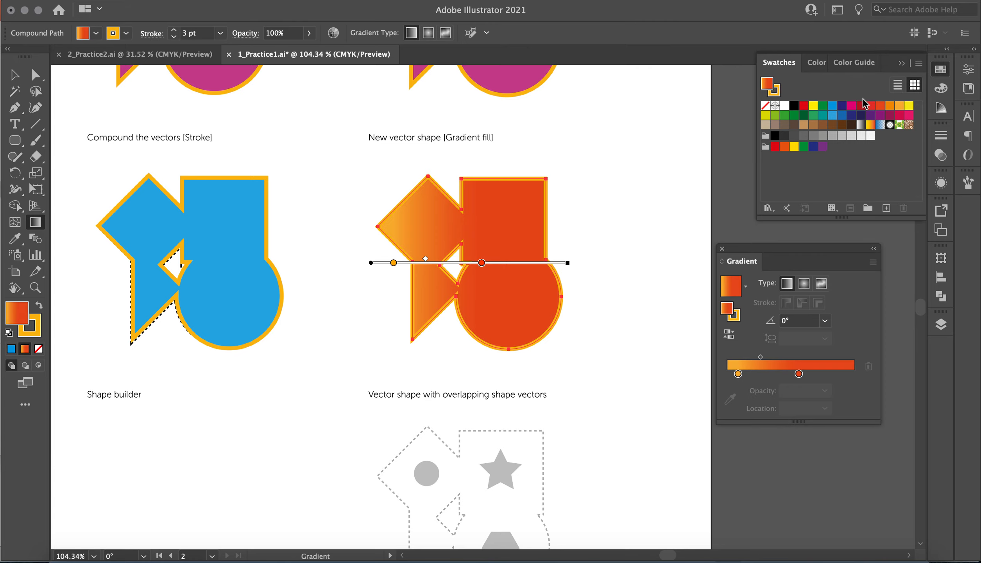
{"action": "left_click_drag", "start_coordinate": [859, 109], "coordinate": [849, 374]}
{"action": "key", "text": "v"}
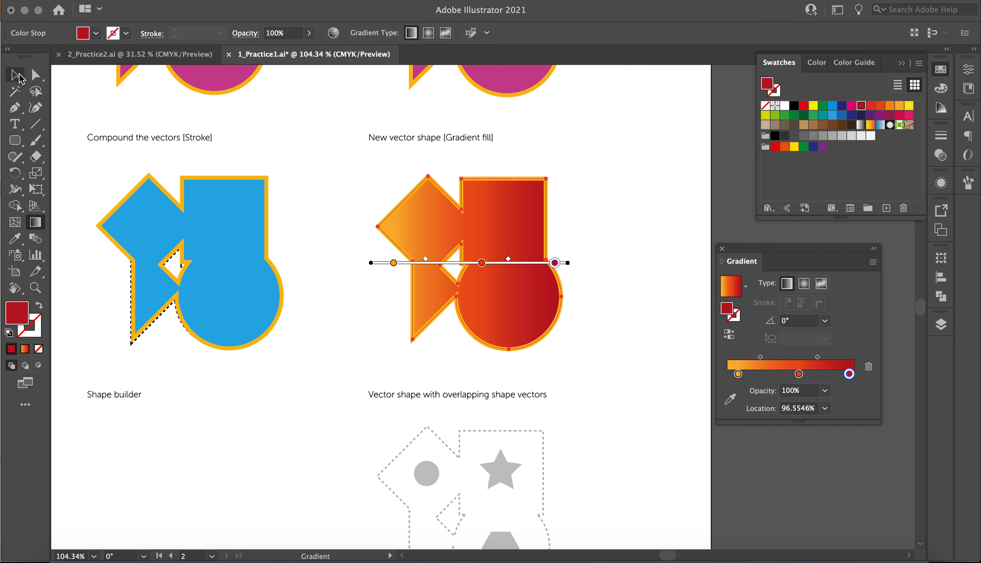
{"action": "left_click", "coordinate": [376, 347]}
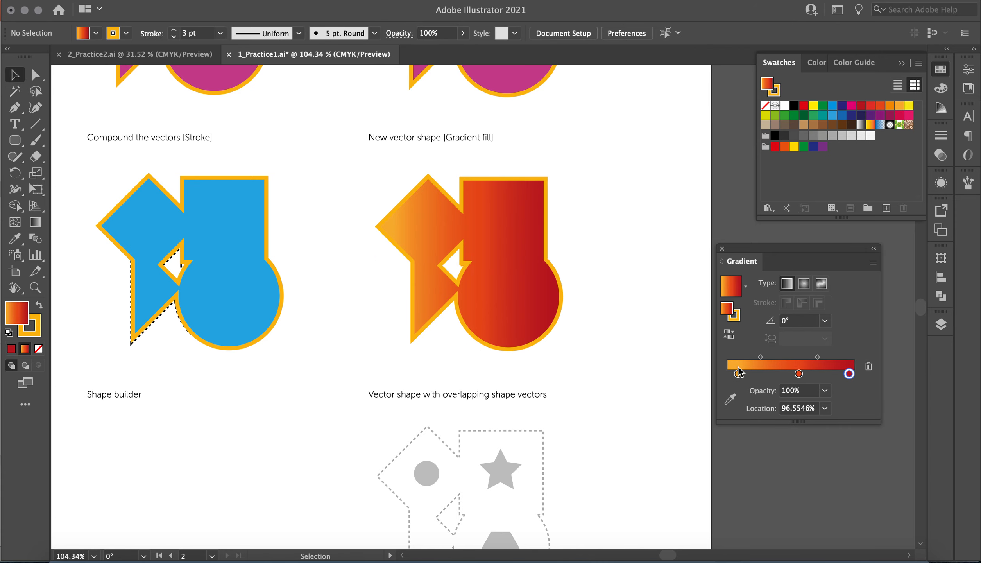
Try the radial type on the orange-to-red gradient, return it to linear and clear the selection
{"action": "left_click", "coordinate": [536, 284]}
{"action": "left_click", "coordinate": [805, 285]}
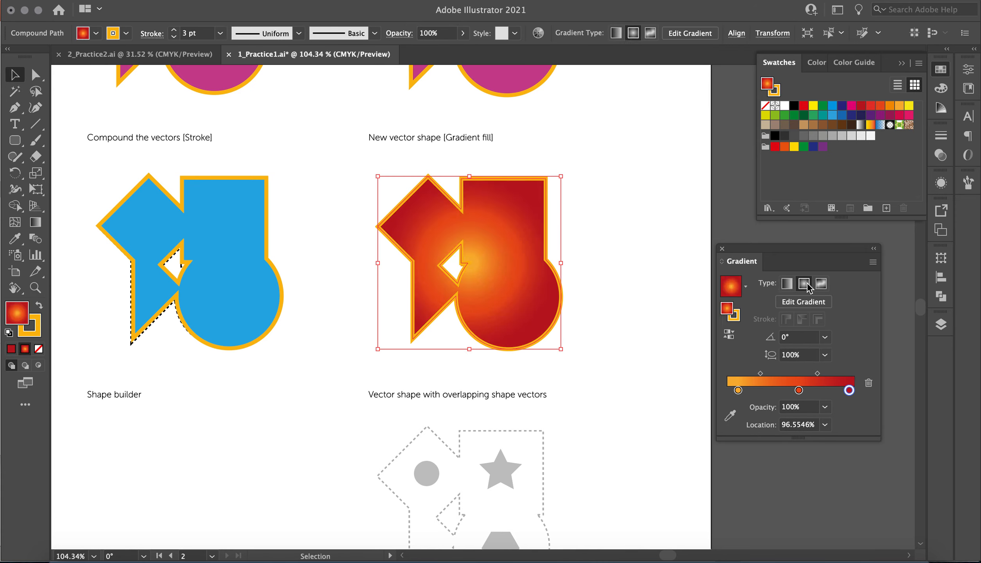
{"action": "left_click", "coordinate": [787, 284]}
{"action": "left_click", "coordinate": [593, 374]}
Copy the four-shape group from Grouped vectors into the empty space under Shape builder
{"action": "scroll", "coordinate": [592, 374], "scroll_direction": "down", "scroll_amount": 8}
{"action": "scroll", "coordinate": [594, 374], "scroll_direction": "left", "scroll_amount": 3}
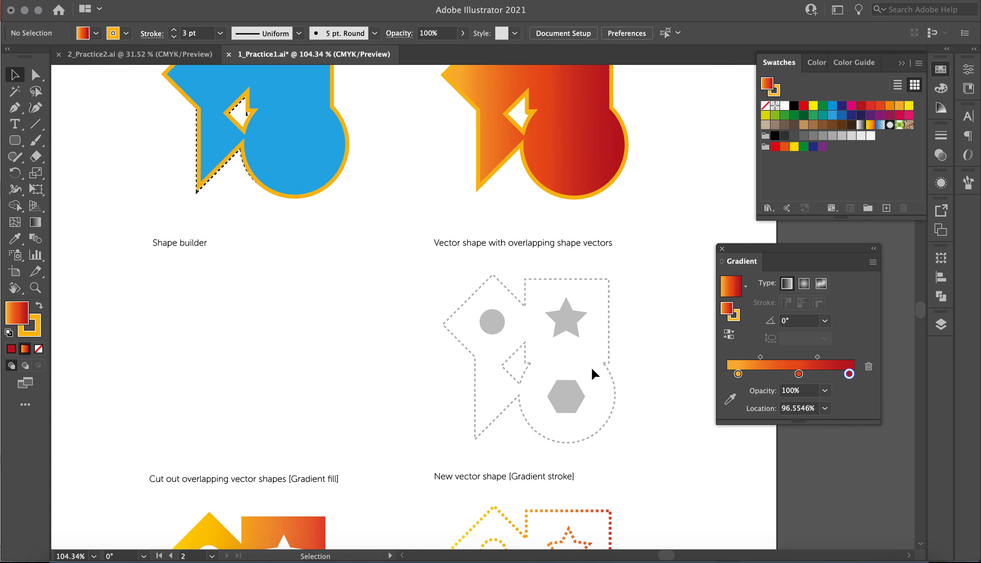
{"action": "scroll", "coordinate": [593, 374], "scroll_direction": "down", "scroll_amount": 3}
{"action": "scroll", "coordinate": [453, 266], "scroll_direction": "up", "scroll_amount": 4}
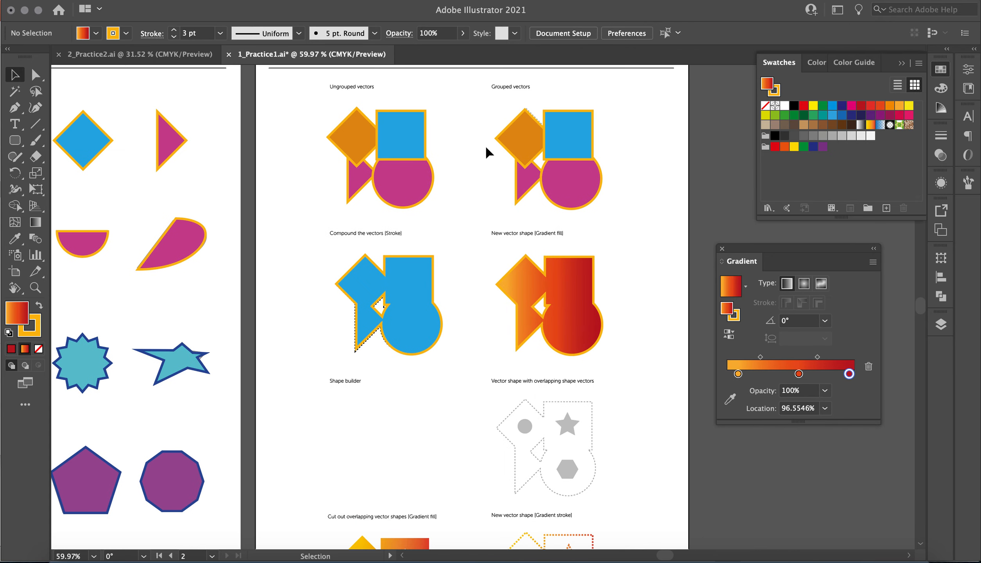
{"action": "left_click", "coordinate": [539, 147]}
{"action": "left_click_drag", "start_coordinate": [539, 148], "coordinate": [367, 442]}
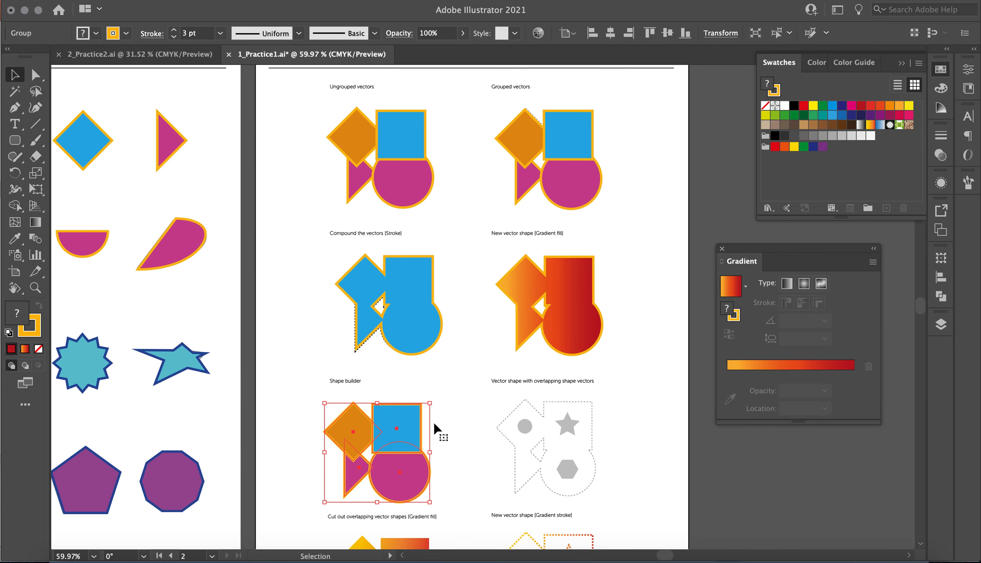
Merge the diamond and triangle of the Shape builder group into one shape with the Shape Builder tool
{"action": "scroll", "coordinate": [437, 382], "scroll_direction": "up", "scroll_amount": 5}
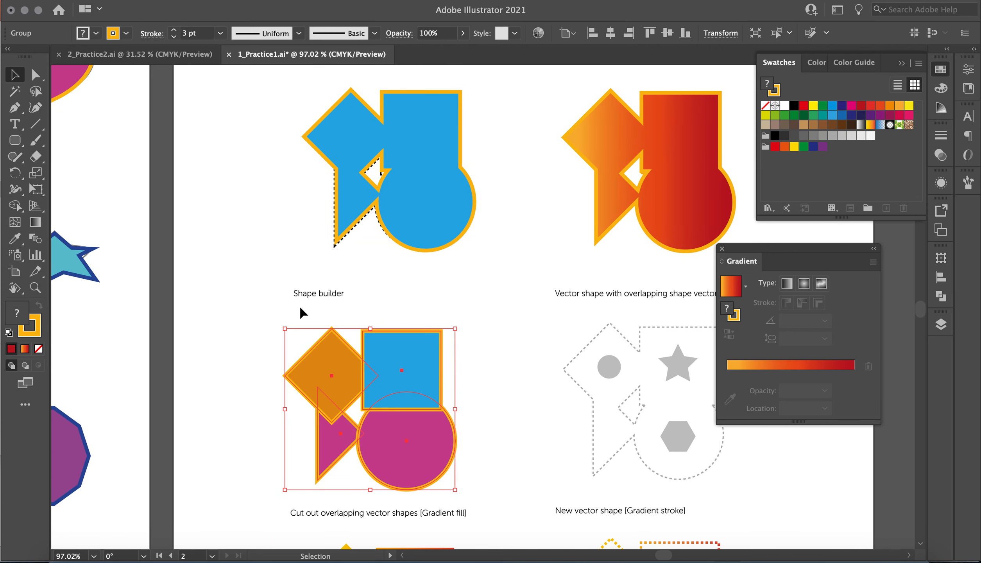
{"action": "scroll", "coordinate": [427, 315], "scroll_direction": "down", "scroll_amount": 5}
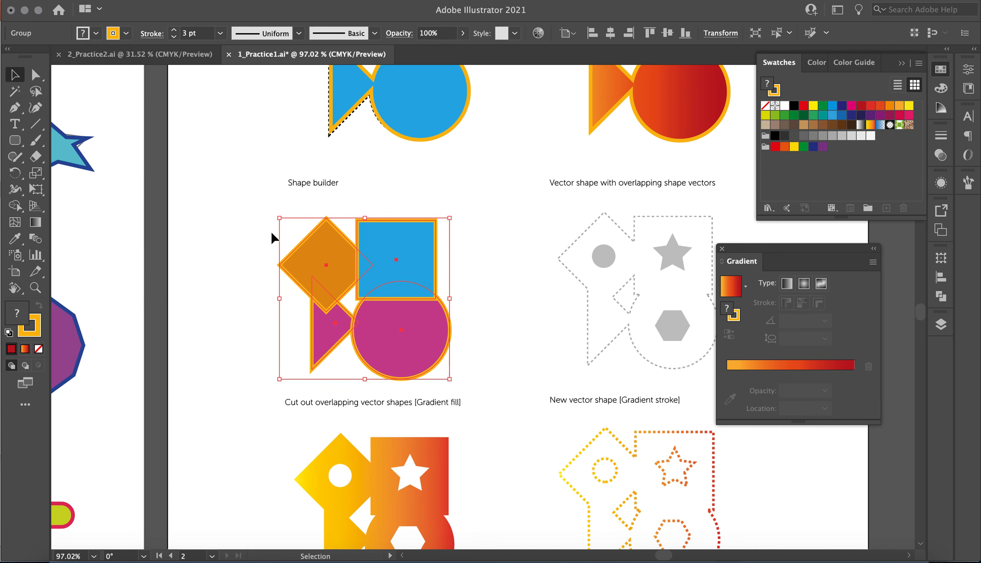
{"action": "scroll", "coordinate": [252, 213], "scroll_direction": "down", "scroll_amount": 3}
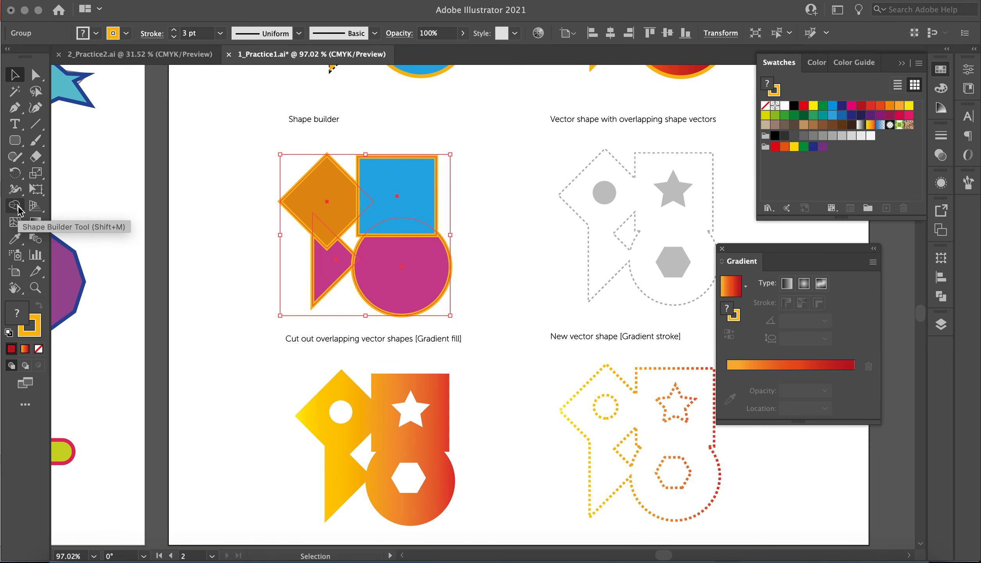
{"action": "left_click", "coordinate": [17, 207]}
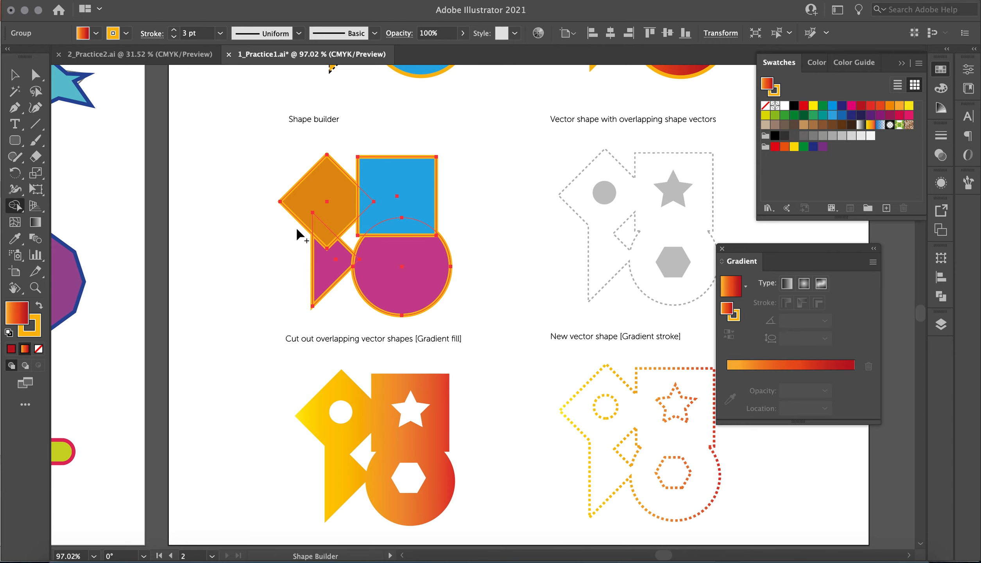
{"action": "left_click", "coordinate": [327, 212]}
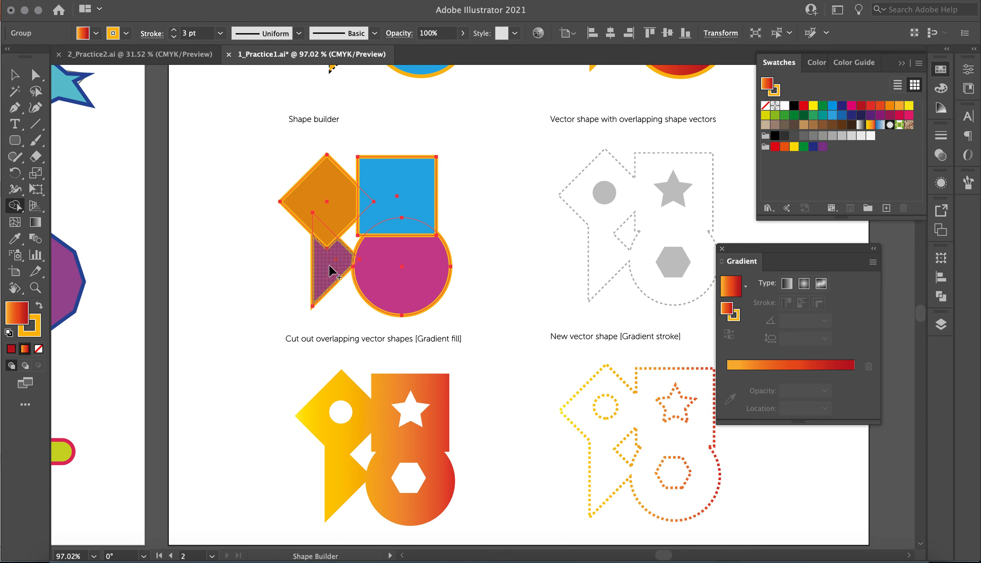
{"action": "mouse_move", "coordinate": [329, 270]}
{"action": "left_mouse_down"}
{"action": "mouse_move", "coordinate": [329, 208]}
{"action": "mouse_move", "coordinate": [346, 209]}
{"action": "left_mouse_up"}
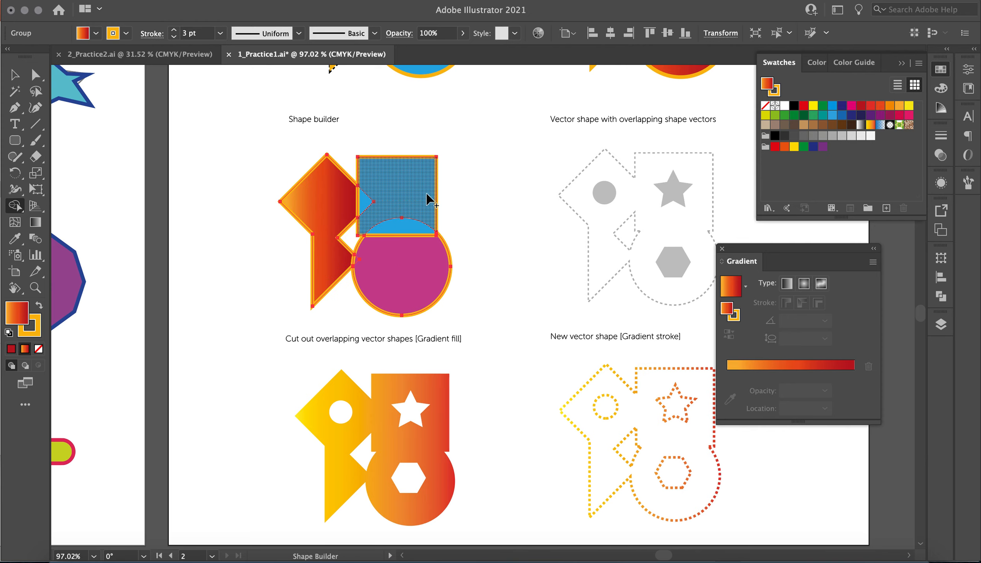
Try subtracting the square and circle overlap and the diamond's tip inside the square with Shape Builder, and undo it
{"action": "left_click", "coordinate": [407, 231], "text": "alt"}
{"action": "left_click", "coordinate": [365, 198], "text": "alt"}
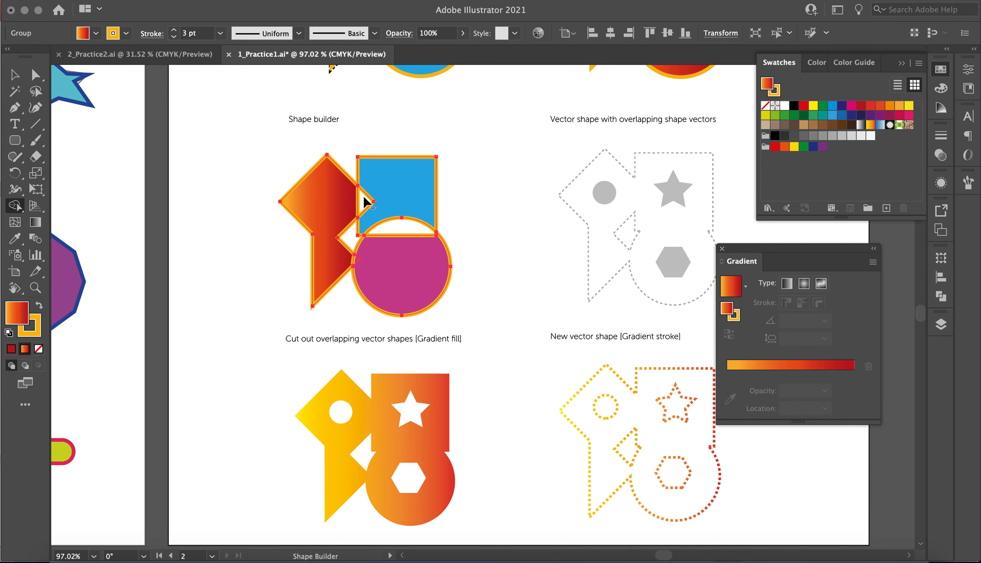
{"action": "key", "text": "super"}
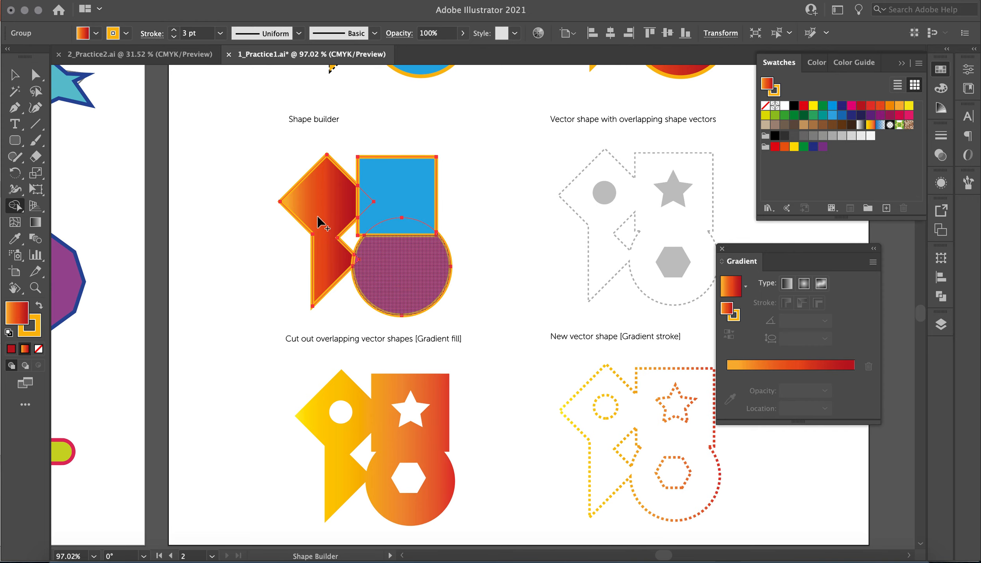
Merge the remaining square and circle regions into the combined shape and copy it under Vector shape with overlapping shape vectors
{"action": "mouse_move", "coordinate": [332, 206]}
{"action": "left_mouse_down"}
{"action": "mouse_move", "coordinate": [405, 201]}
{"action": "mouse_move", "coordinate": [410, 305]}
{"action": "mouse_move", "coordinate": [344, 269]}
{"action": "mouse_move", "coordinate": [405, 271]}
{"action": "left_mouse_up"}
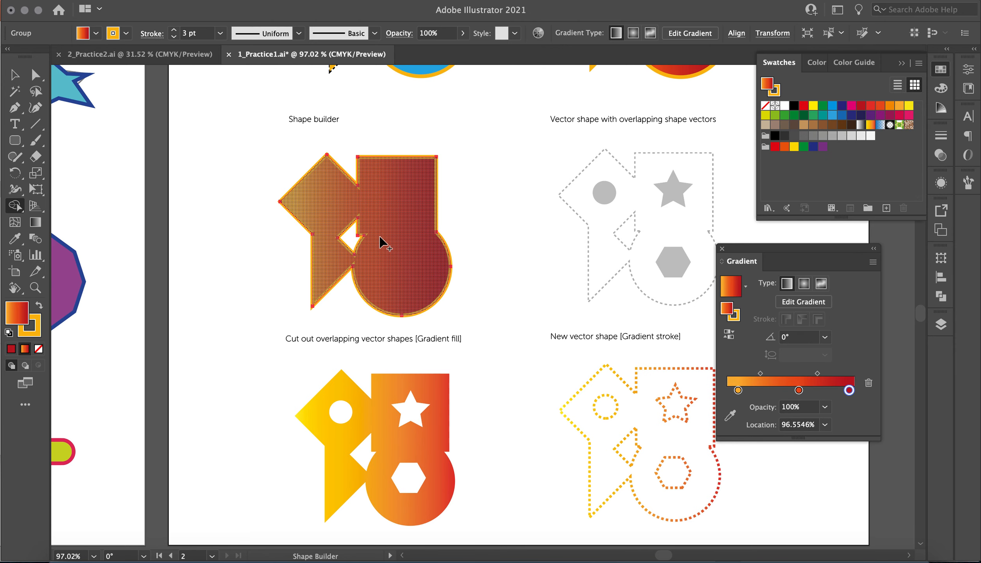
{"action": "scroll", "coordinate": [383, 241], "scroll_direction": "right", "scroll_amount": 5}
{"action": "left_click", "coordinate": [15, 74]}
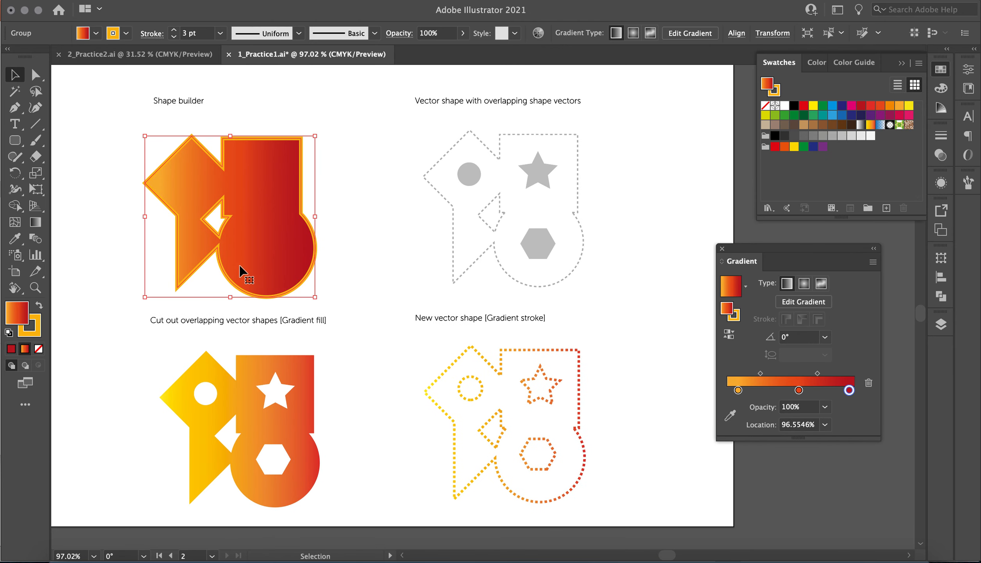
{"action": "left_click_drag", "start_coordinate": [250, 265], "coordinate": [514, 258]}
Copy the magenta circle, the five-pointed star and the hexagon from the shape tools sheet to the space beside the Shape builder shape
{"action": "scroll", "coordinate": [426, 258], "scroll_direction": "down", "scroll_amount": 5}
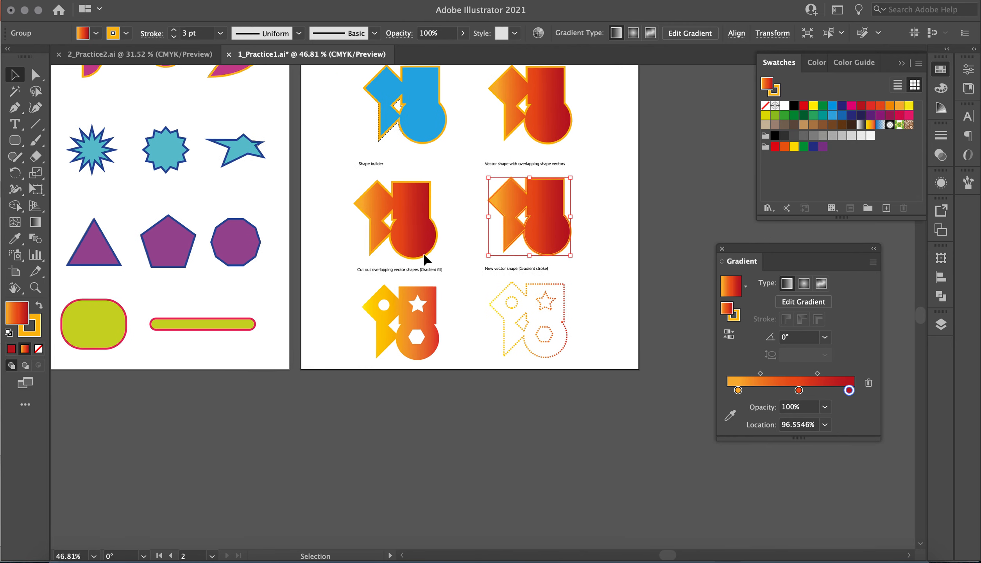
{"action": "scroll", "coordinate": [427, 258], "scroll_direction": "right", "scroll_amount": 3}
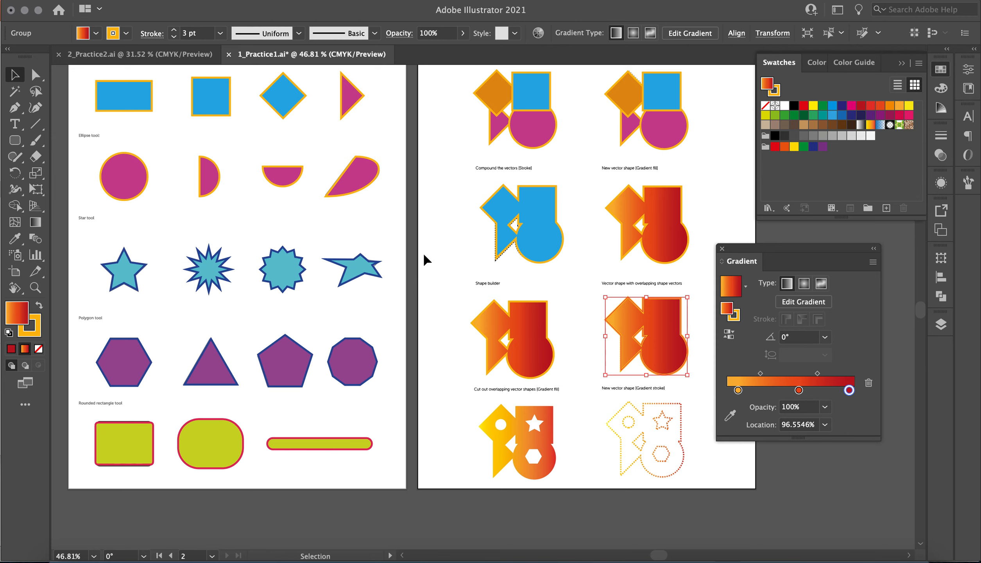
{"action": "scroll", "coordinate": [444, 214], "scroll_direction": "down", "scroll_amount": 1}
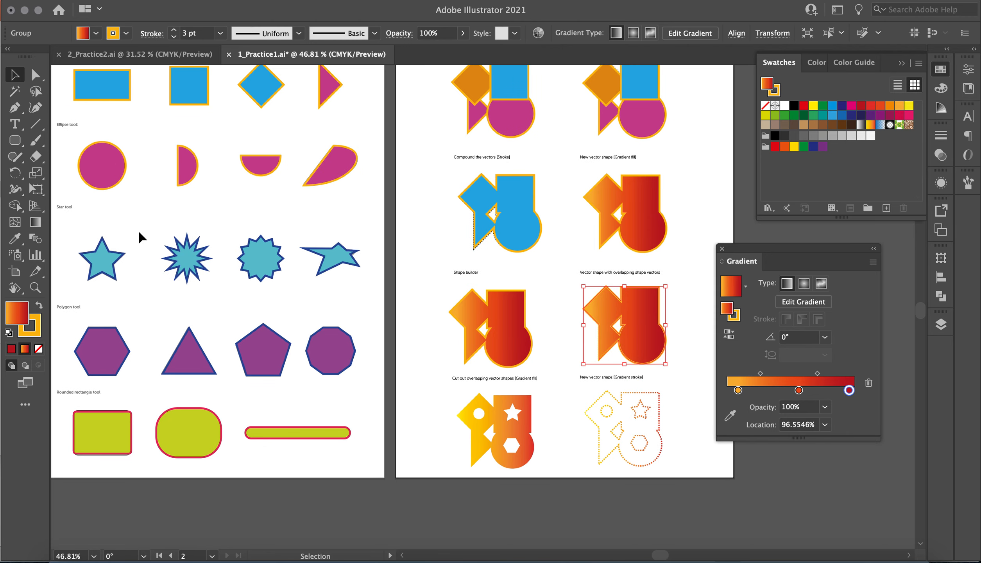
{"action": "left_click", "coordinate": [113, 178]}
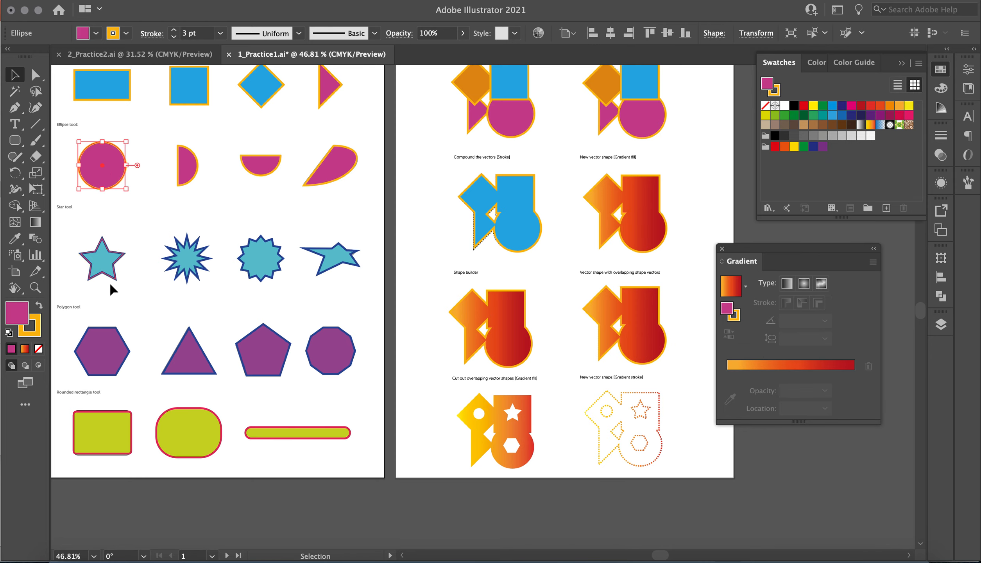
{"action": "left_click", "coordinate": [120, 275], "text": "shift"}
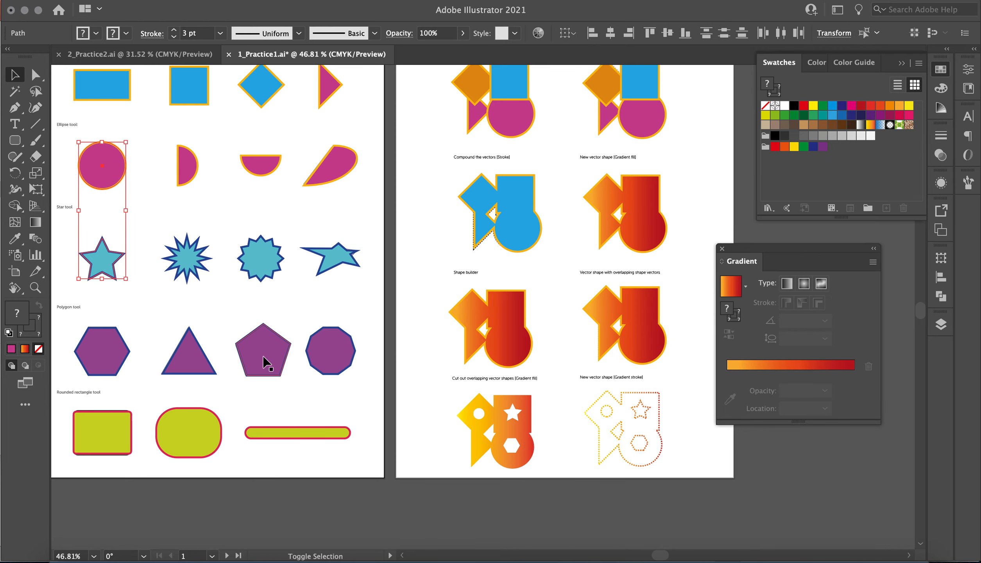
{"action": "left_click", "coordinate": [338, 354], "text": "shift"}
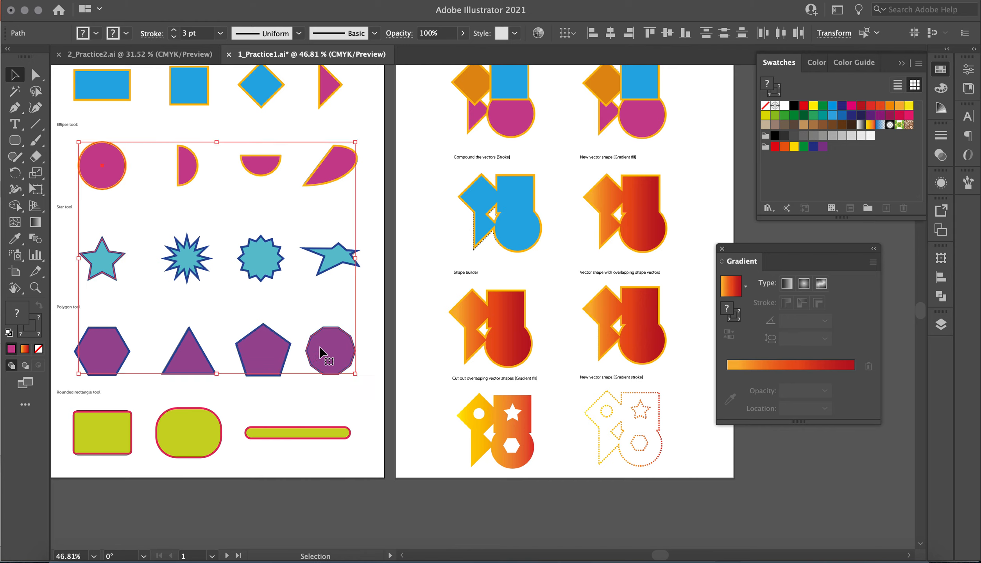
{"action": "left_click", "coordinate": [109, 364], "text": "shift"}
{"action": "left_click", "coordinate": [331, 355], "text": "shift"}
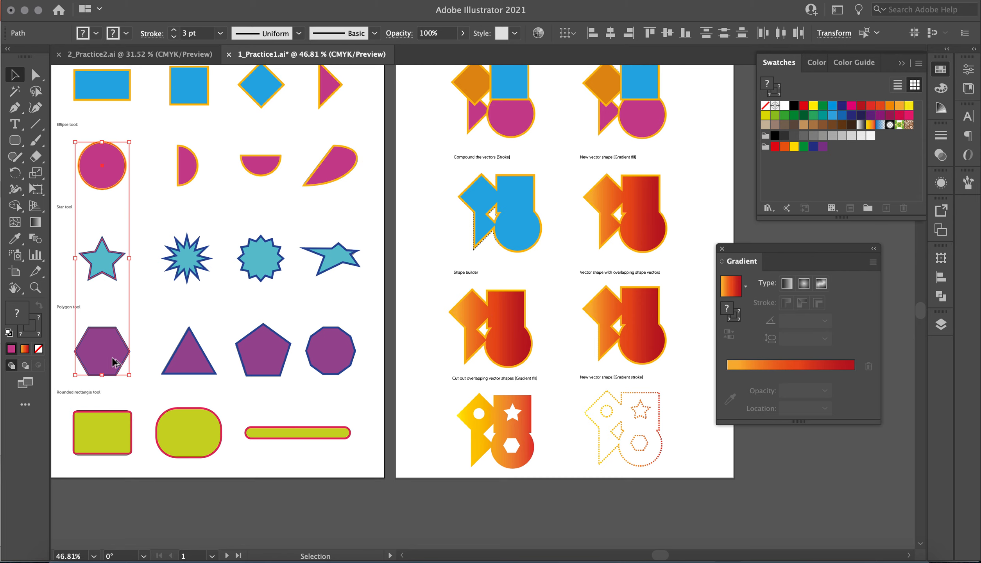
{"action": "left_click_drag", "start_coordinate": [118, 364], "coordinate": [448, 395]}
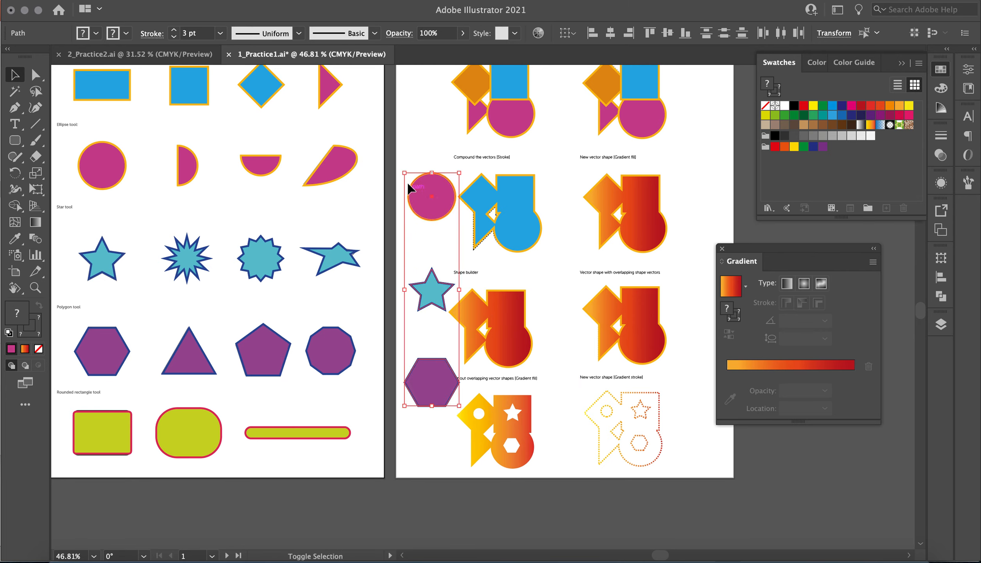
Scale the copied circle, star and hexagon down to about half size and bring them to the front
{"action": "left_click_drag", "start_coordinate": [404, 172], "coordinate": [430, 281]}
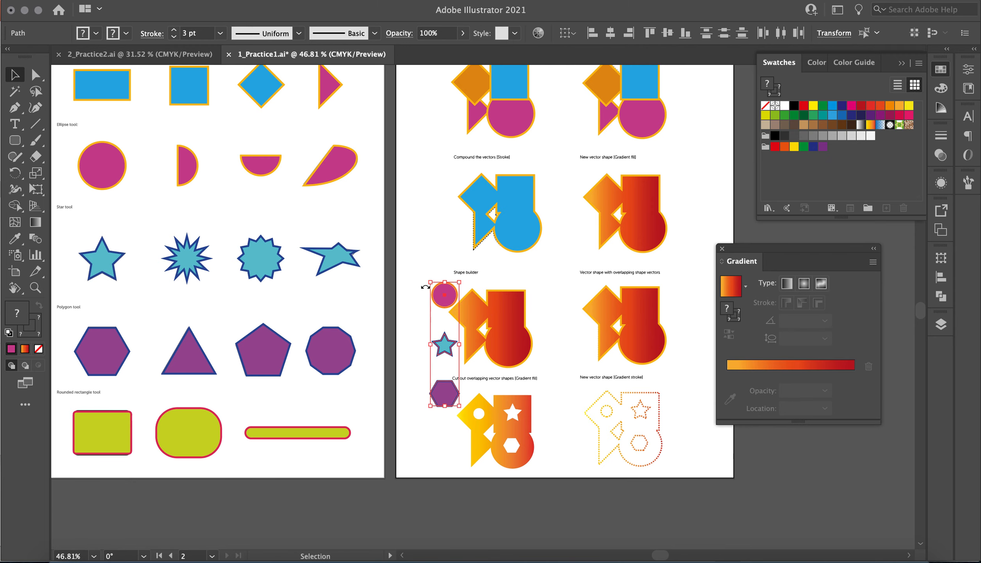
{"action": "right_click", "coordinate": [442, 301]}
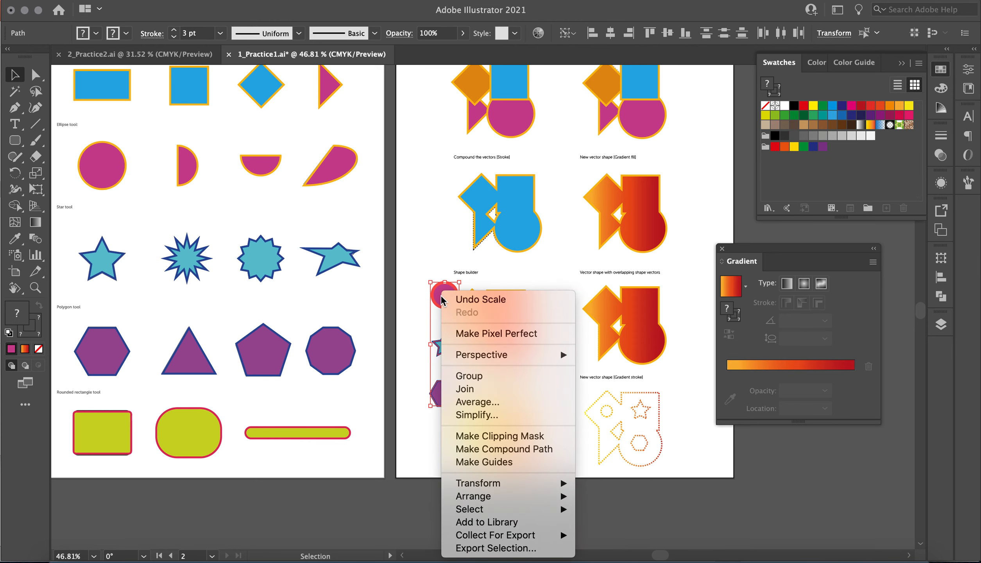
{"action": "mouse_move", "coordinate": [555, 496]}
{"action": "left_click", "coordinate": [605, 488]}
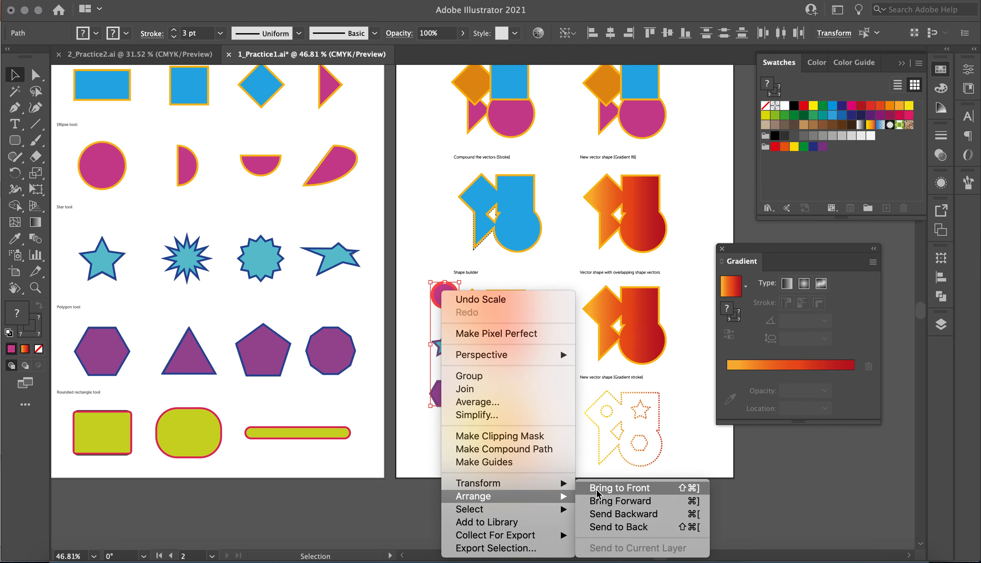
Move the small circle onto the diamond part of the copied gradient shape and shrink the circle, star and hexagon together
{"action": "scroll", "coordinate": [433, 429], "scroll_direction": "up", "scroll_amount": 5}
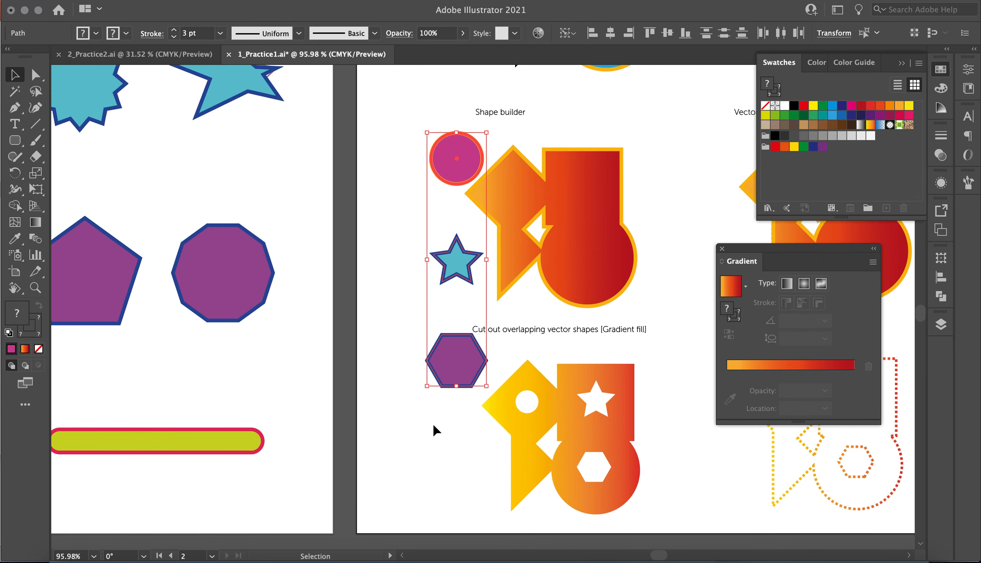
{"action": "left_click", "coordinate": [540, 366]}
{"action": "scroll", "coordinate": [540, 370], "scroll_direction": "right", "scroll_amount": 3}
{"action": "scroll", "coordinate": [539, 370], "scroll_direction": "up", "scroll_amount": 1}
{"action": "left_click_drag", "start_coordinate": [212, 208], "coordinate": [547, 234]}
{"action": "left_click", "coordinate": [201, 310], "text": "shift"}
{"action": "left_click", "coordinate": [204, 399], "text": "shift"}
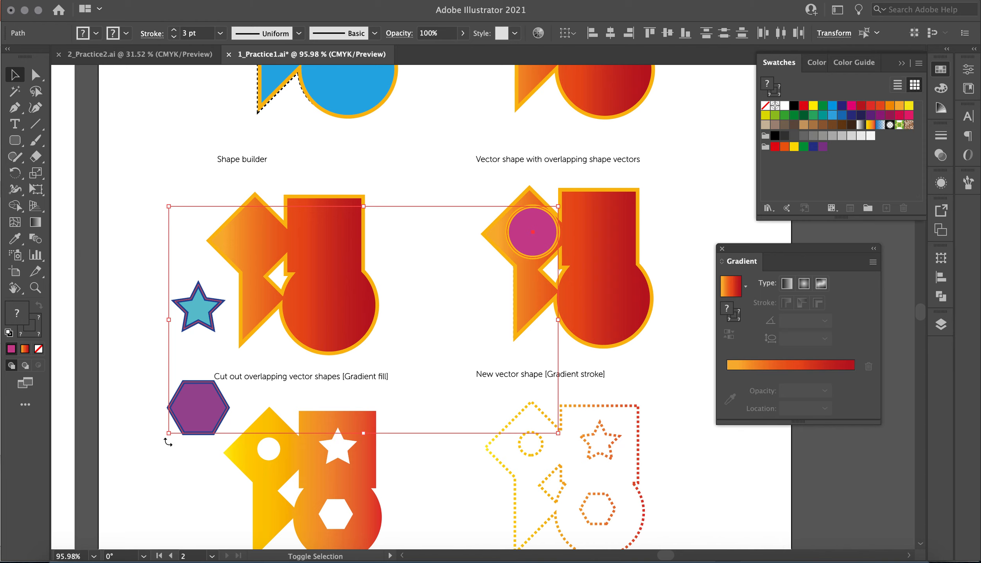
{"action": "left_click_drag", "start_coordinate": [170, 433], "coordinate": [261, 382]}
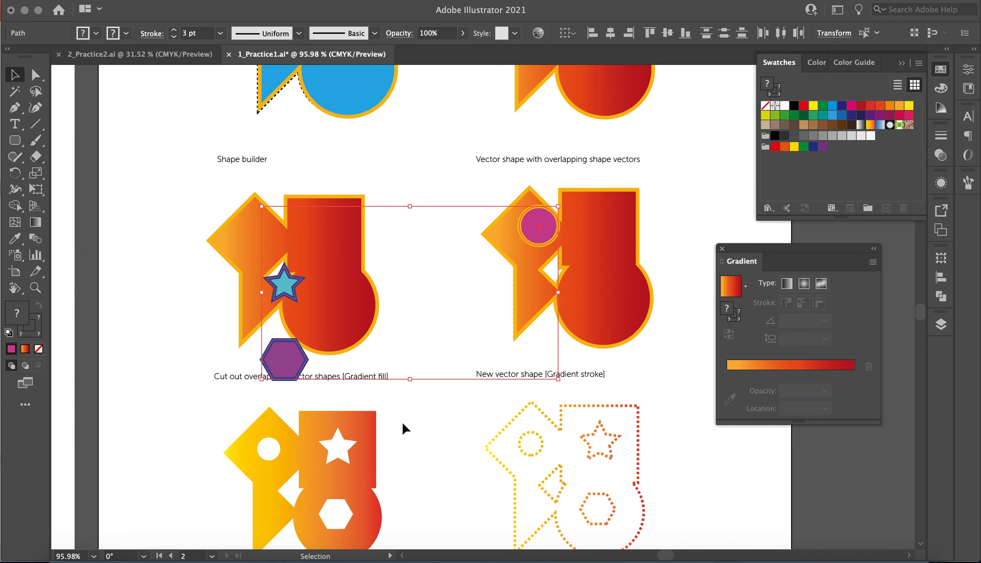
Place the hexagon on the gradient shape's round part and the star on its square part, centre the circle on the diamond, and deselect
{"action": "left_click", "coordinate": [427, 430]}
{"action": "left_click_drag", "start_coordinate": [286, 375], "coordinate": [606, 316]}
{"action": "left_click_drag", "start_coordinate": [288, 292], "coordinate": [531, 238]}
{"action": "scroll", "coordinate": [530, 238], "scroll_direction": "right", "scroll_amount": 8}
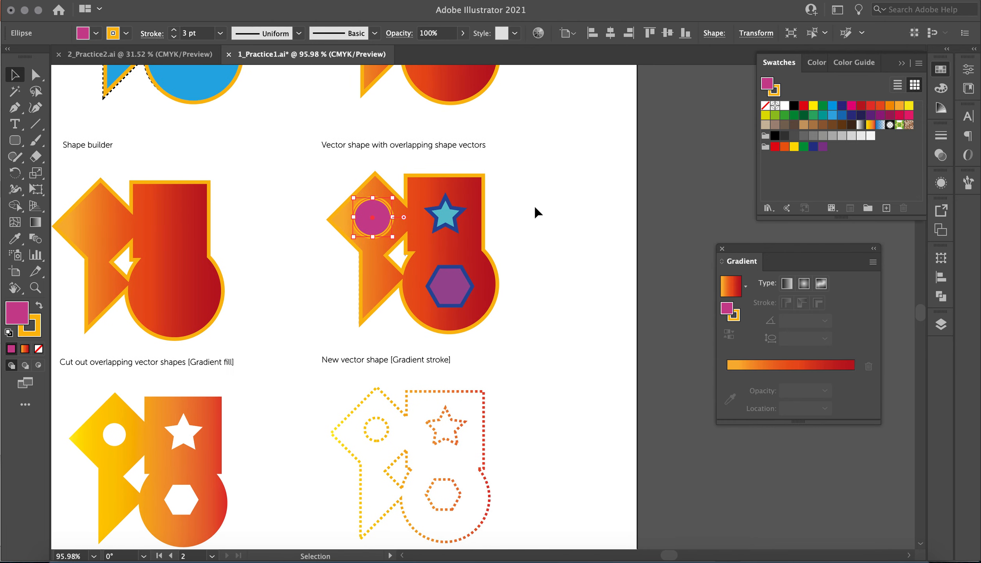
{"action": "left_click", "coordinate": [535, 208]}
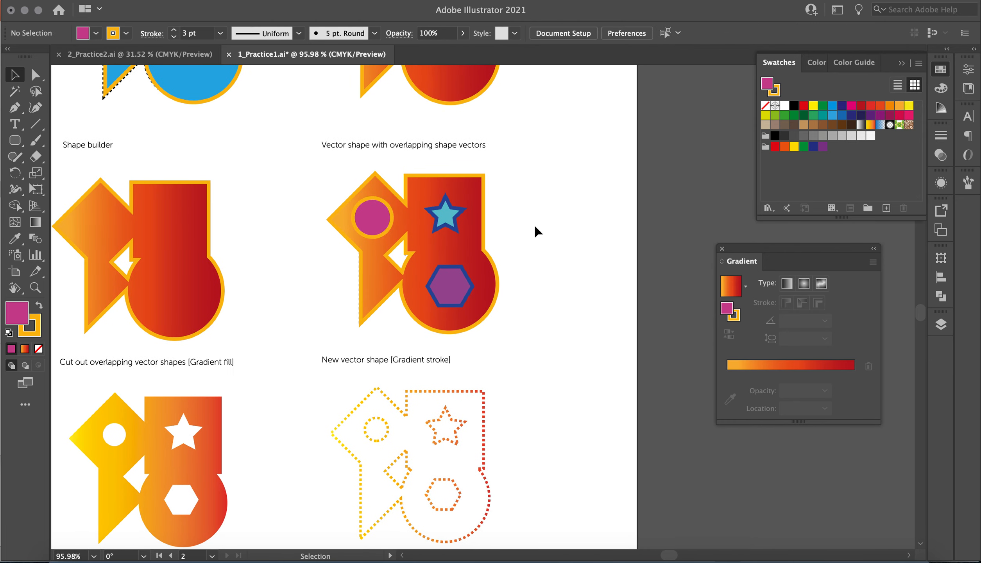
Select the gradient shape with its overlapping shapes, try the Pathfinder Exclude mode on them and undo it
{"action": "left_click_drag", "start_coordinate": [535, 226], "coordinate": [437, 197]}
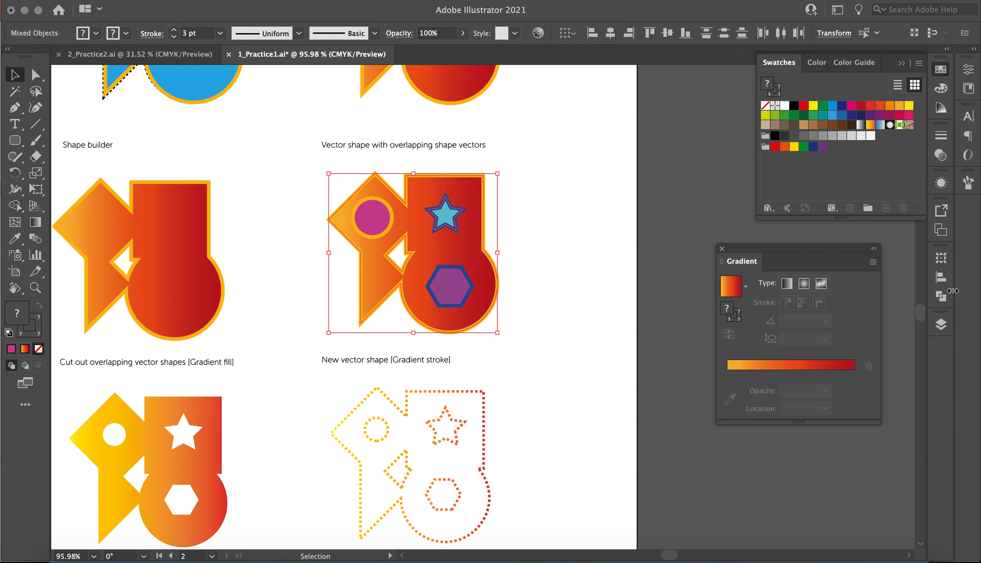
{"action": "left_click", "coordinate": [941, 297]}
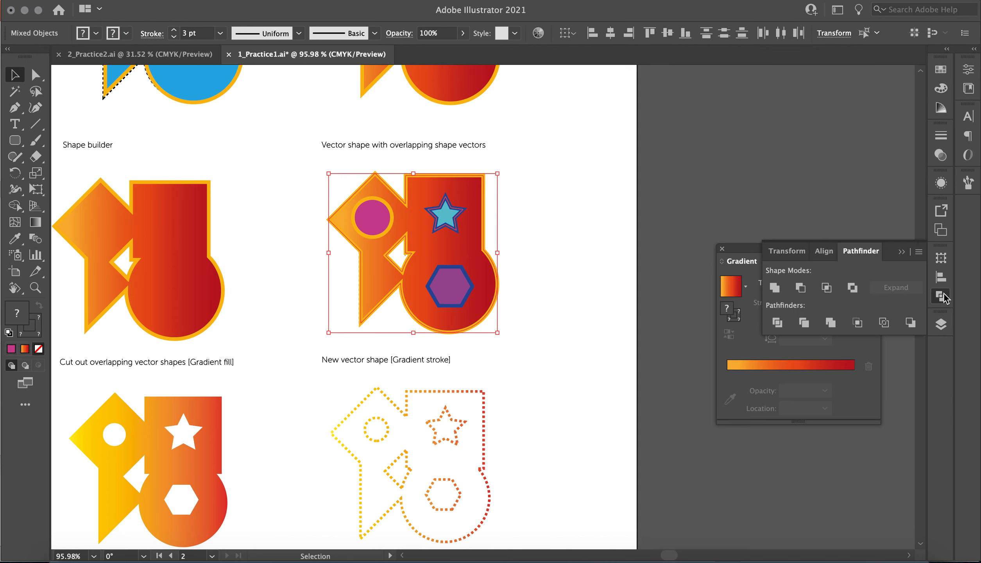
{"action": "left_click", "coordinate": [852, 288]}
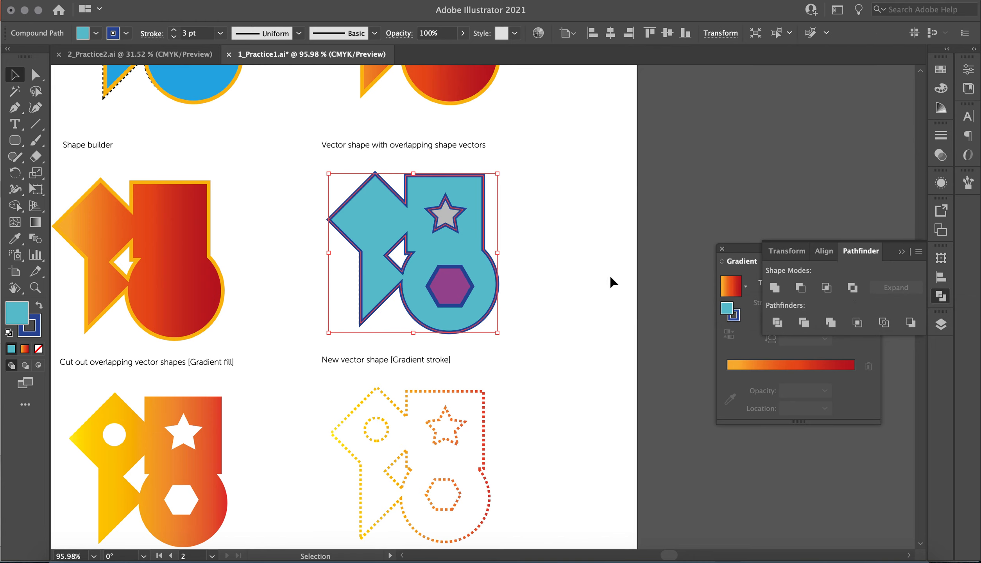
{"action": "key", "text": "super+z"}
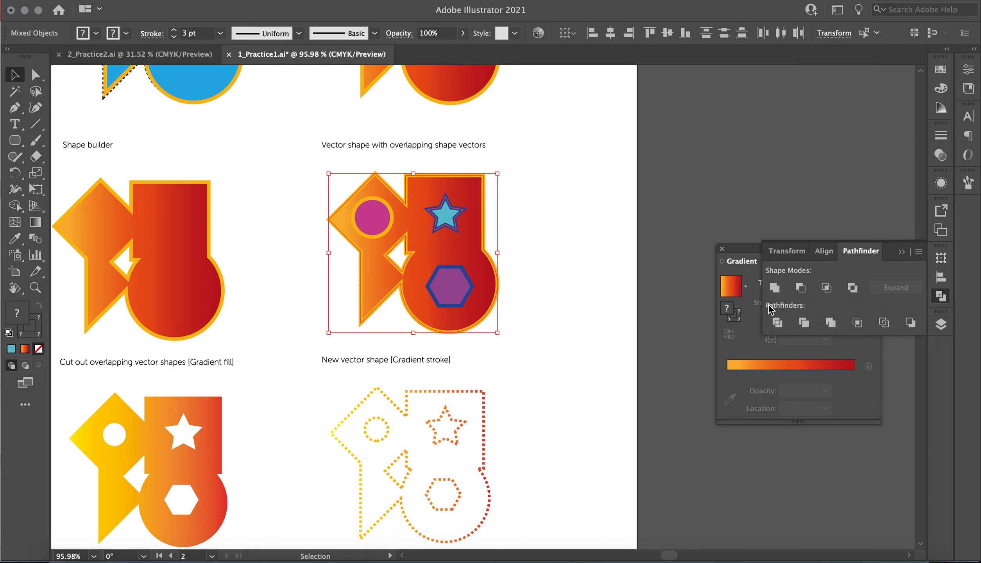
Cut the circle and star, and separately the hexagon, out of the gradient shape with Pathfinder Minus Front, and deselect
{"action": "left_click", "coordinate": [801, 289]}
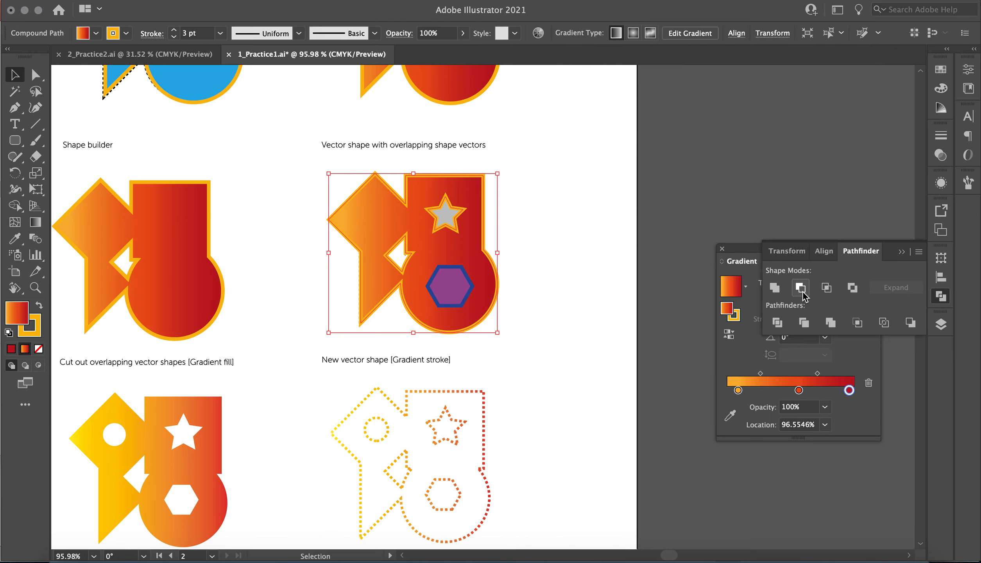
{"action": "left_click", "coordinate": [523, 237]}
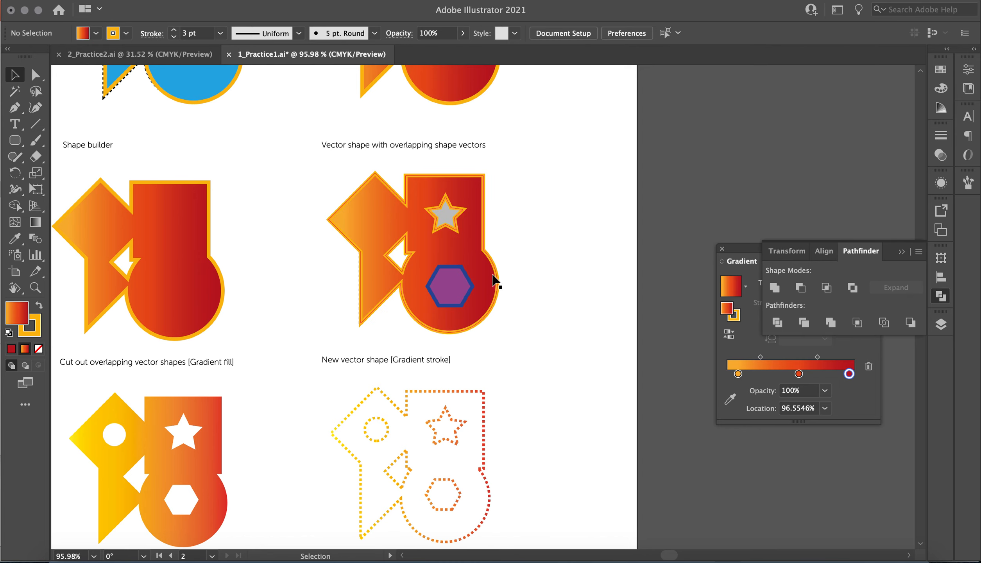
{"action": "left_click", "coordinate": [466, 289]}
{"action": "left_click", "coordinate": [461, 288], "text": "shift"}
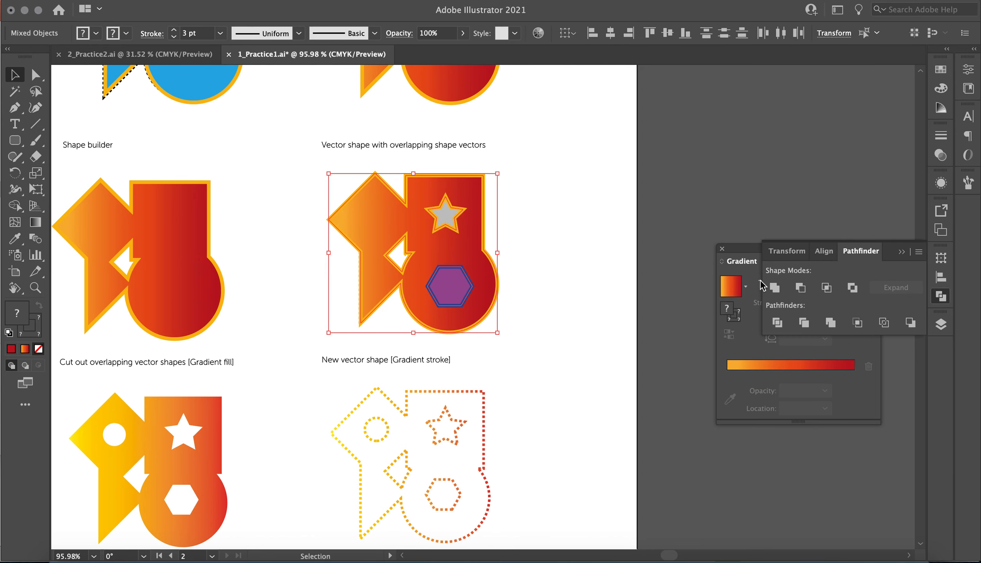
{"action": "left_click", "coordinate": [801, 288]}
{"action": "left_click", "coordinate": [591, 267]}
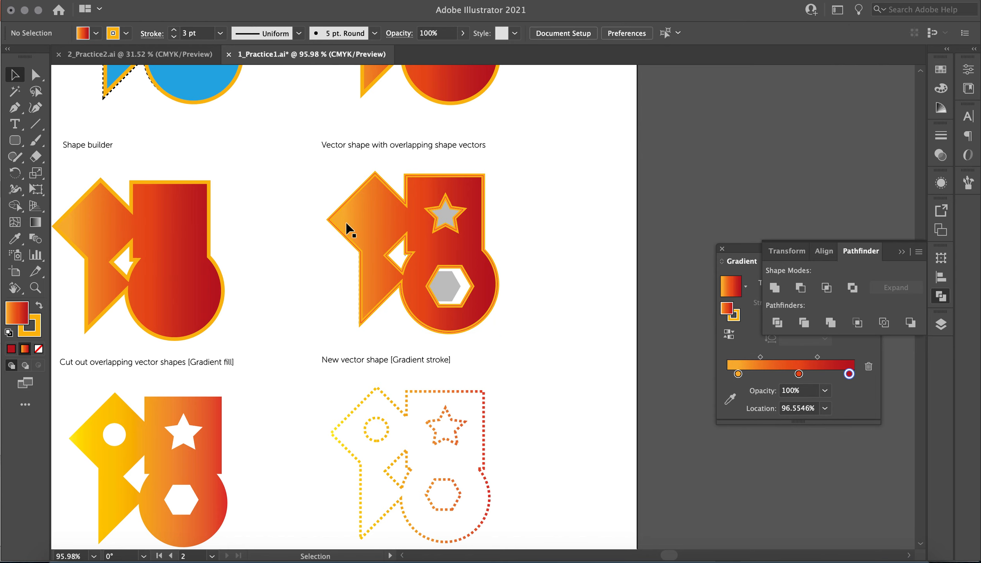
Send the cut gradient shape to the back, behind the circle on its diamond part, and deselect
{"action": "left_click", "coordinate": [396, 241]}
{"action": "right_click", "coordinate": [397, 241]}
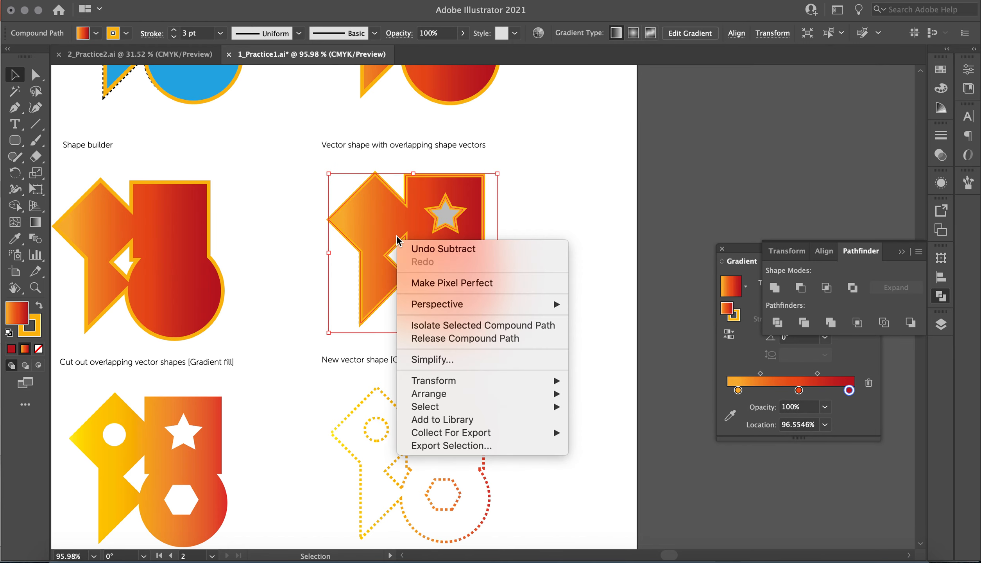
{"action": "mouse_move", "coordinate": [462, 394]}
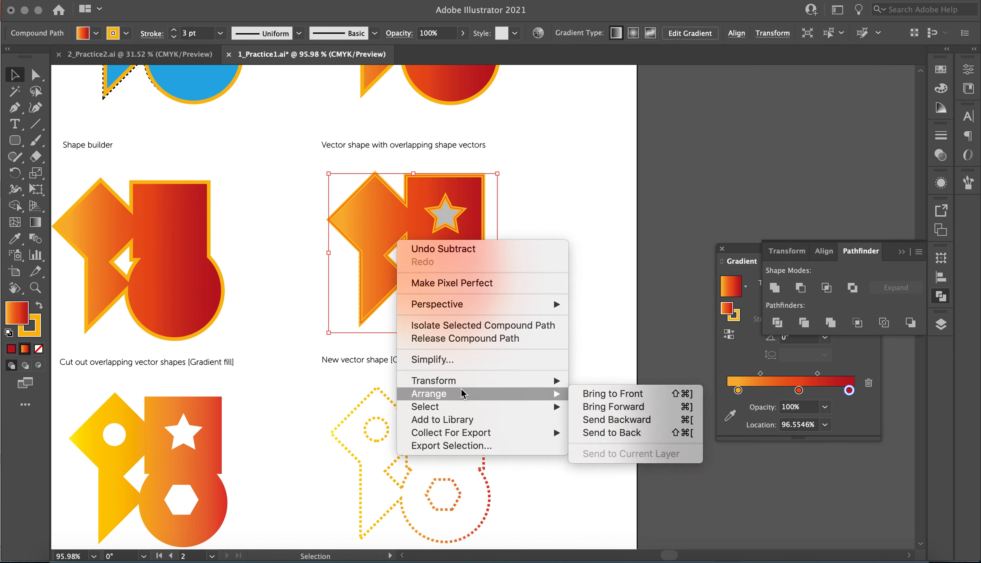
{"action": "left_click", "coordinate": [619, 437]}
{"action": "left_click", "coordinate": [567, 265]}
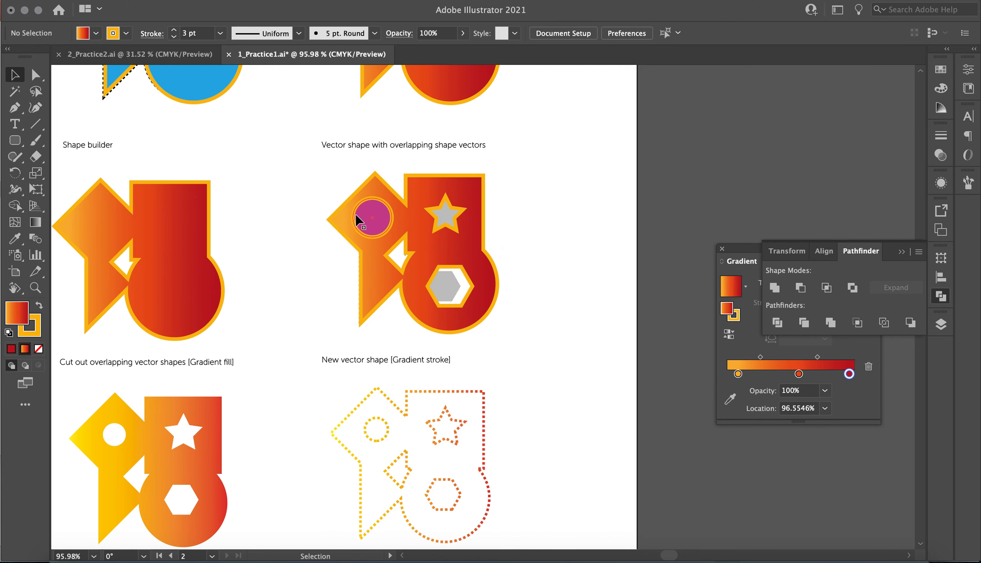
Cut the circle out of the gradient shape's diamond part with Pathfinder Minus Front
{"action": "left_click", "coordinate": [361, 225]}
{"action": "left_click", "coordinate": [375, 275], "text": "shift"}
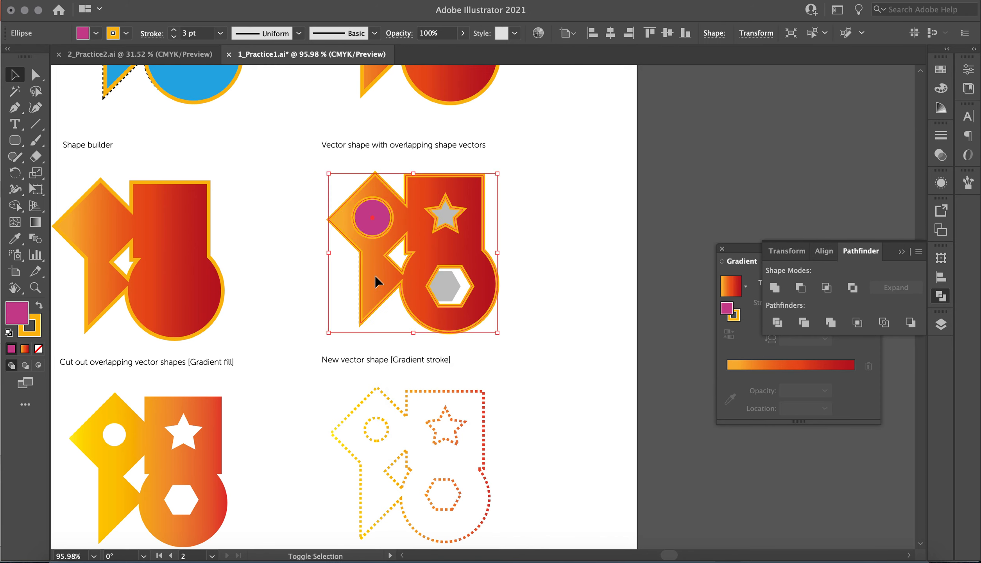
{"action": "left_click", "coordinate": [800, 289]}
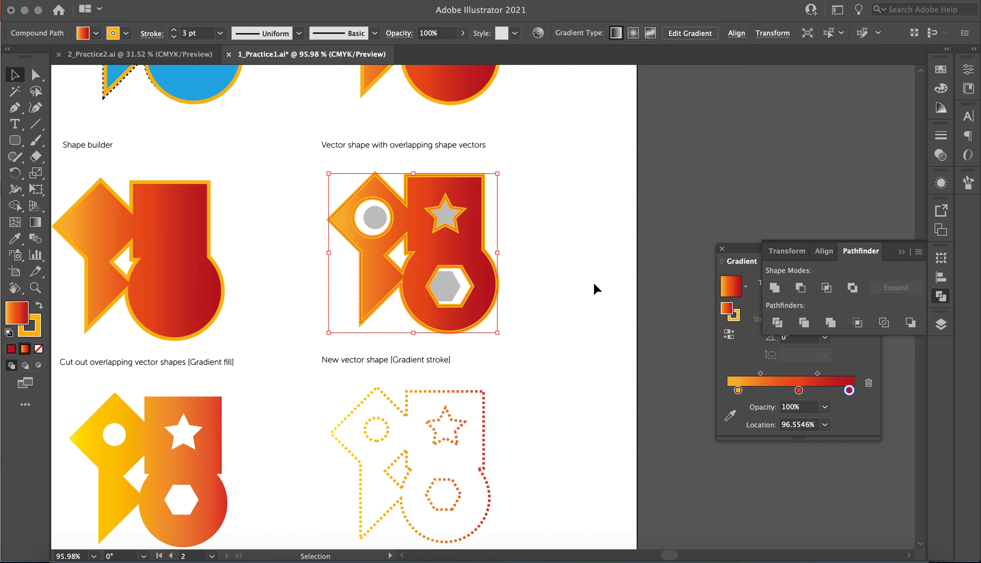
Place a copy of the uncut gradient-filled shape over the "Cut out overlapping vector shapes [Gradient fill]" example
{"action": "scroll", "coordinate": [445, 240], "scroll_direction": "down", "scroll_amount": 3}
{"action": "left_click", "coordinate": [449, 216]}
{"action": "scroll", "coordinate": [448, 216], "scroll_direction": "down", "scroll_amount": 3}
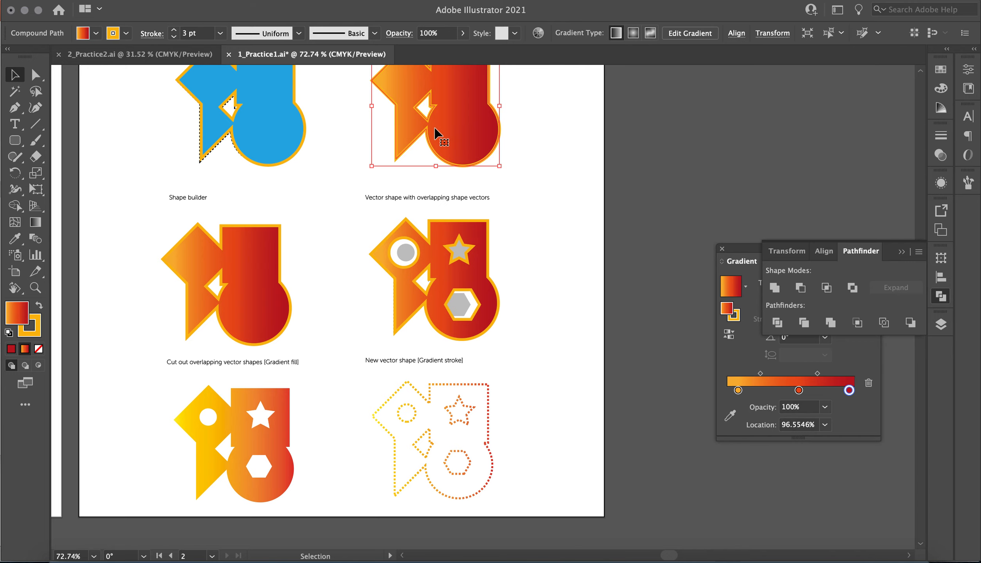
{"action": "left_click_drag", "start_coordinate": [430, 147], "coordinate": [239, 471]}
Copy the circle, star and hexagon from the basic shapes artboard to beside the new gradient shape
{"action": "scroll", "coordinate": [239, 471], "scroll_direction": "down", "scroll_amount": 5}
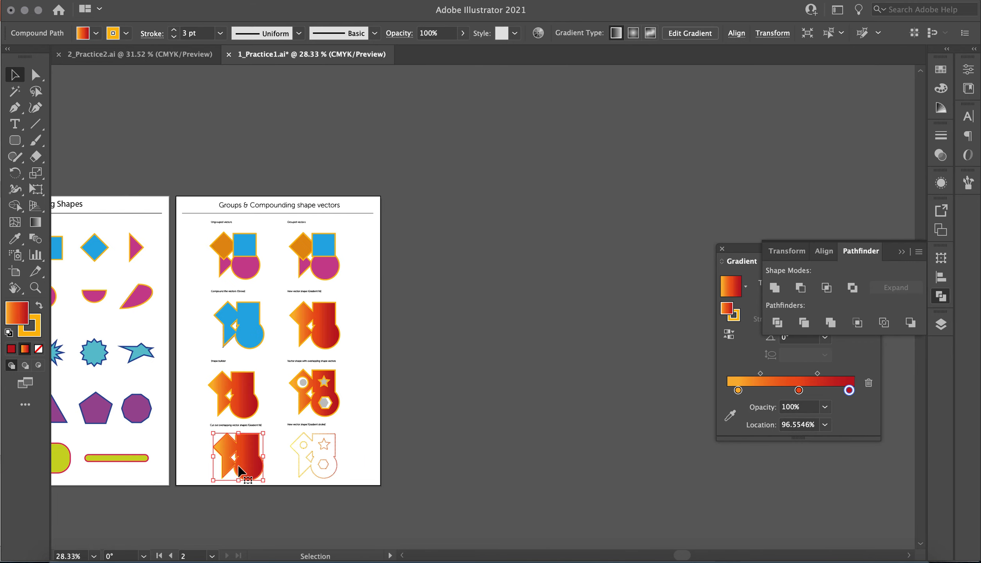
{"action": "scroll", "coordinate": [246, 471], "scroll_direction": "left", "scroll_amount": 3}
{"action": "left_click", "coordinate": [125, 324]}
{"action": "left_click", "coordinate": [121, 381], "text": "shift"}
{"action": "left_click", "coordinate": [124, 443], "text": "shift"}
{"action": "left_click_drag", "start_coordinate": [124, 443], "coordinate": [331, 492]}
{"action": "scroll", "coordinate": [330, 492], "scroll_direction": "up", "scroll_amount": 3}
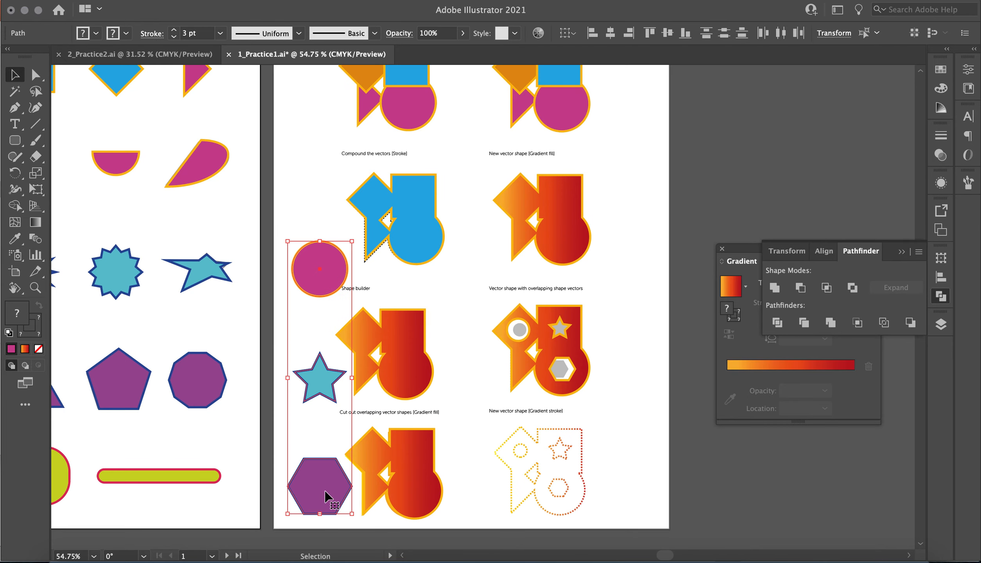
Shrink the copied circle, star and hexagon together, bring them to the front and deselect
{"action": "left_click_drag", "start_coordinate": [287, 241], "coordinate": [321, 383]}
{"action": "right_click", "coordinate": [406, 455]}
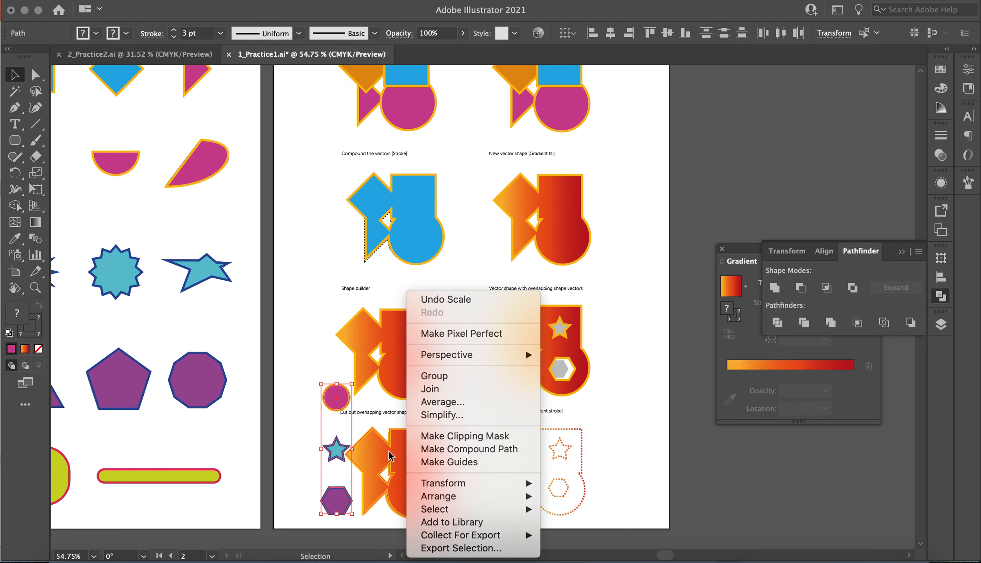
{"action": "mouse_move", "coordinate": [522, 504]}
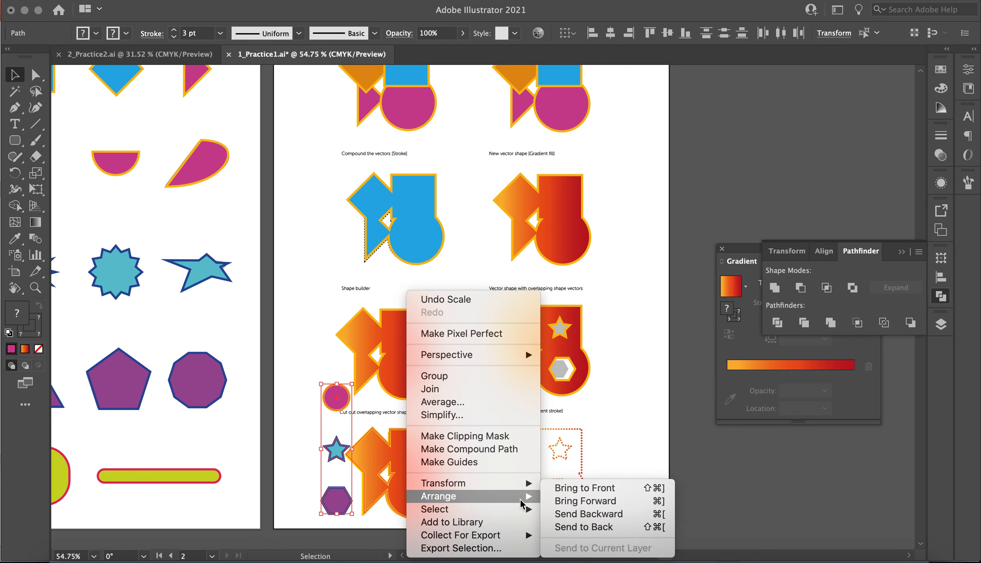
{"action": "left_click", "coordinate": [584, 488]}
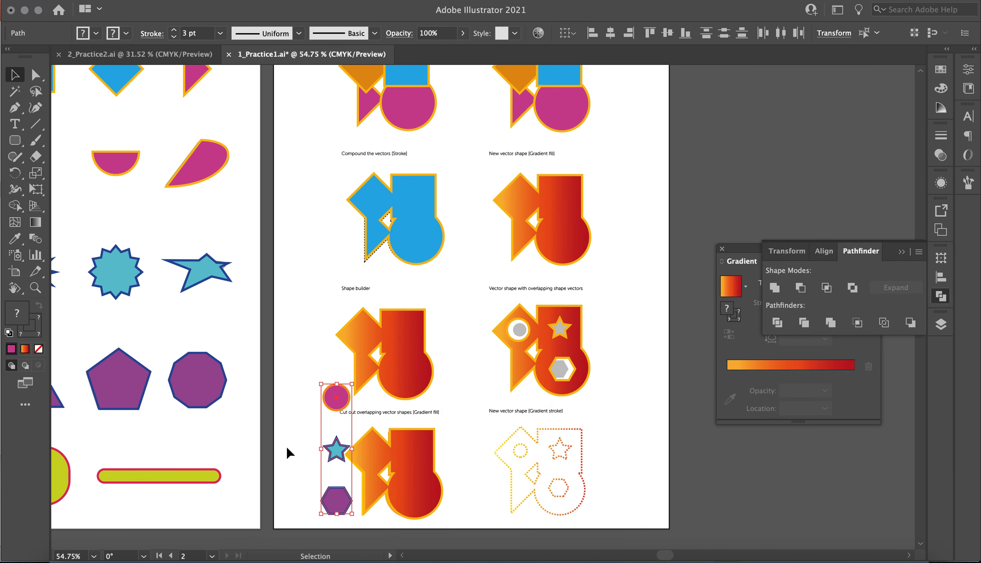
{"action": "left_click", "coordinate": [287, 453]}
Place the circle on the gradient shape's round part, the star on its square part and a reduced hexagon on its diamond part
{"action": "scroll", "coordinate": [287, 452], "scroll_direction": "up", "scroll_amount": 5}
{"action": "scroll", "coordinate": [287, 452], "scroll_direction": "down", "scroll_amount": 5}
{"action": "left_click_drag", "start_coordinate": [333, 248], "coordinate": [476, 413]}
{"action": "left_click_drag", "start_coordinate": [336, 332], "coordinate": [476, 343]}
{"action": "left_click_drag", "start_coordinate": [342, 423], "coordinate": [418, 349]}
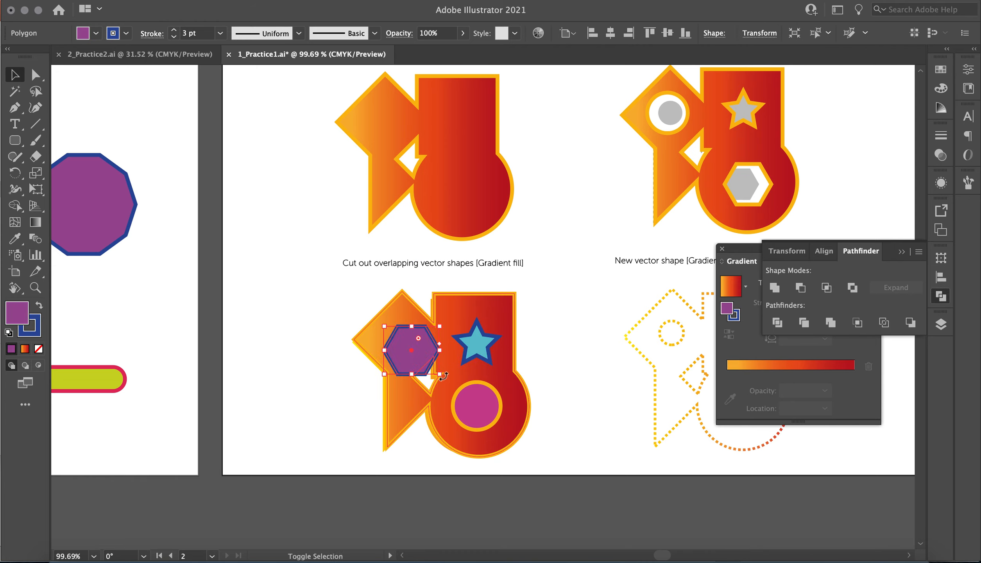
{"action": "left_click_drag", "start_coordinate": [442, 376], "coordinate": [392, 354]}
Cut the hexagon, star and circle out of the selected gradient shape with the Shape Builder tool
{"action": "left_click_drag", "start_coordinate": [314, 274], "coordinate": [532, 459]}
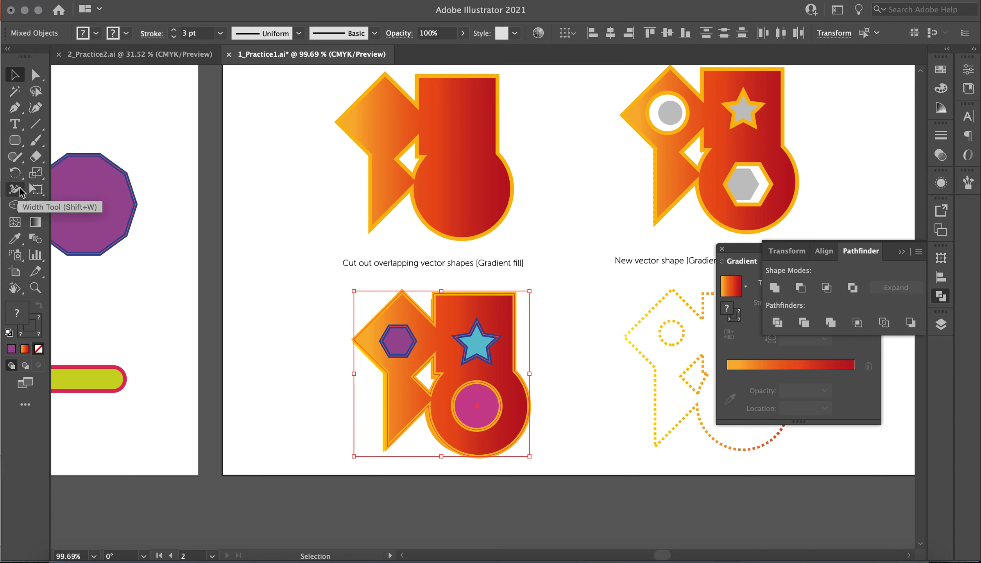
{"action": "left_click", "coordinate": [14, 208]}
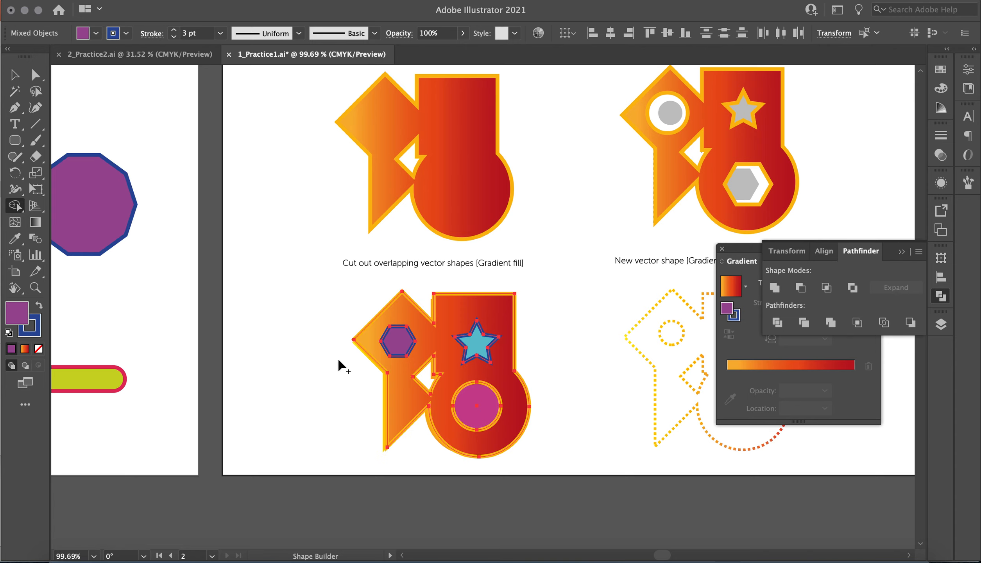
{"action": "left_click", "coordinate": [399, 345], "text": "alt"}
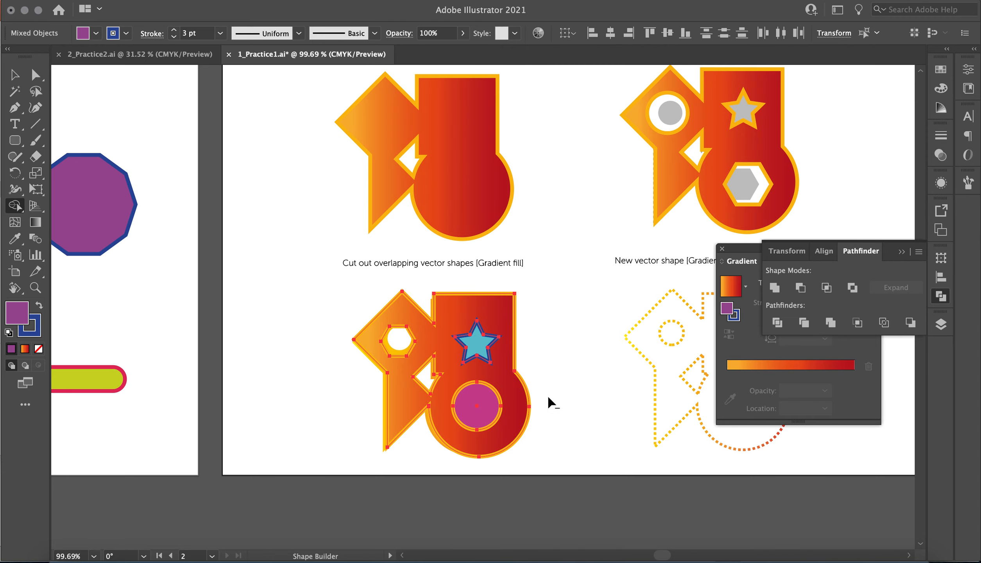
{"action": "left_click", "coordinate": [479, 346], "text": "alt"}
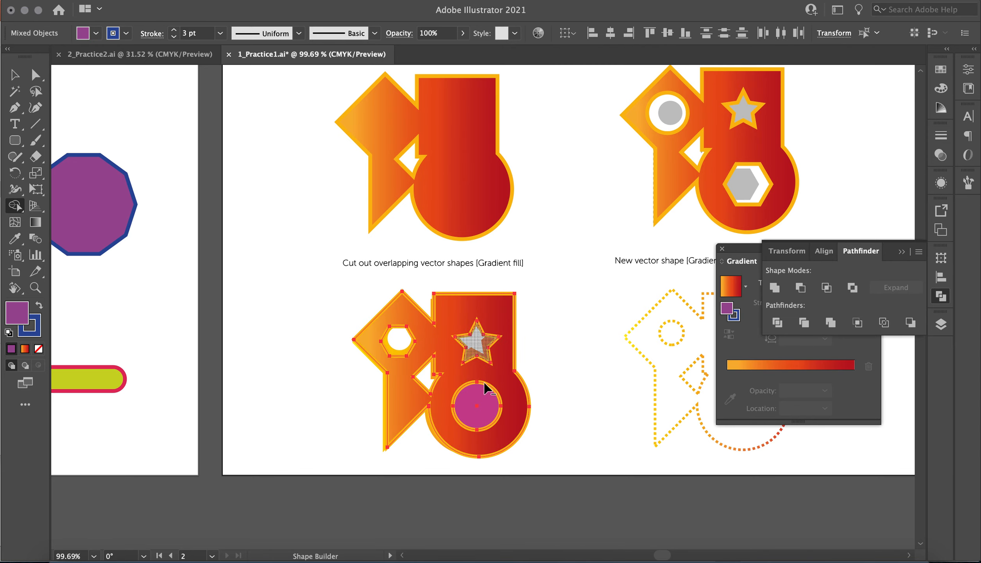
{"action": "left_click", "coordinate": [479, 418], "text": "alt"}
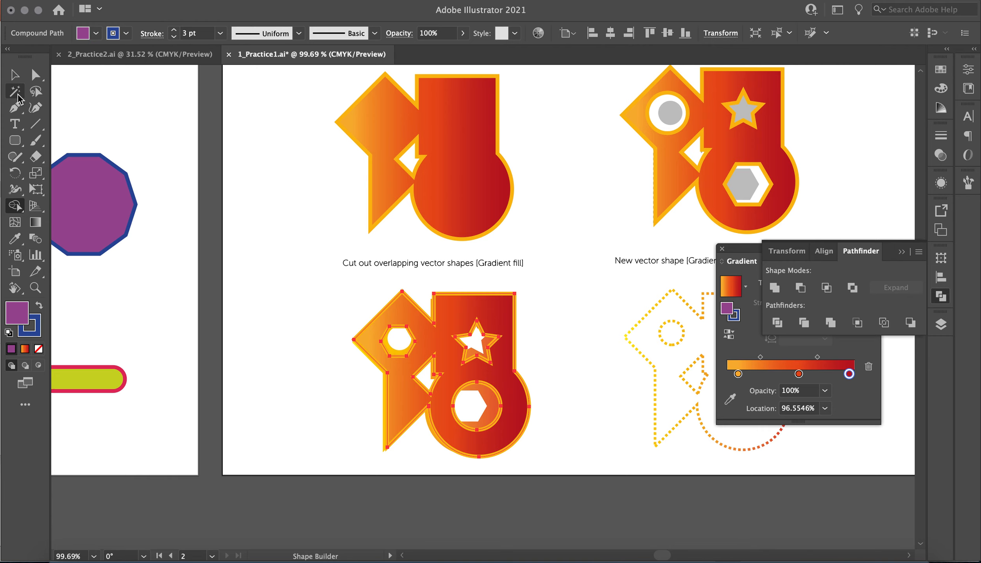
Place a copy of the cut-out gradient shape over the dotted "New vector shape [Gradient stroke]" example
{"action": "left_click", "coordinate": [15, 74]}
{"action": "left_click", "coordinate": [394, 354]}
{"action": "scroll", "coordinate": [394, 355], "scroll_direction": "right", "scroll_amount": 8}
{"action": "scroll", "coordinate": [394, 355], "scroll_direction": "down", "scroll_amount": 3}
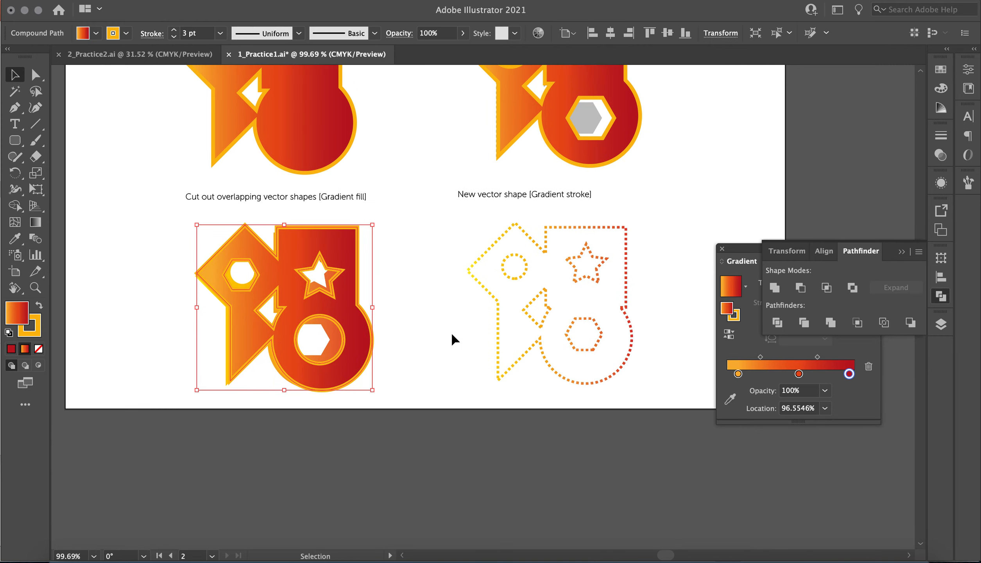
{"action": "left_click_drag", "start_coordinate": [305, 372], "coordinate": [570, 362]}
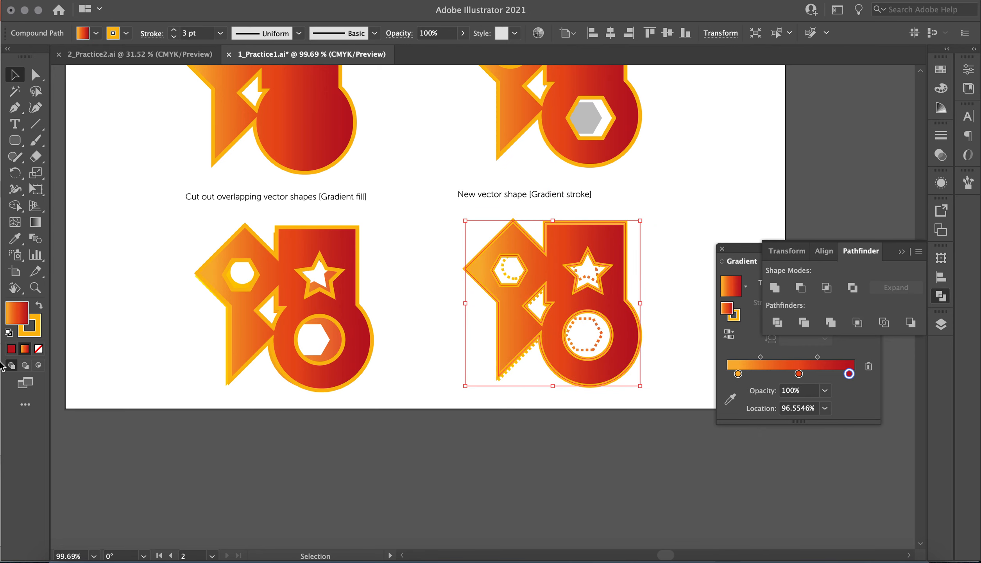
Swap the copied shape's fill and stroke so the gradient is on the stroke, and set its fill to none
{"action": "left_click", "coordinate": [39, 307]}
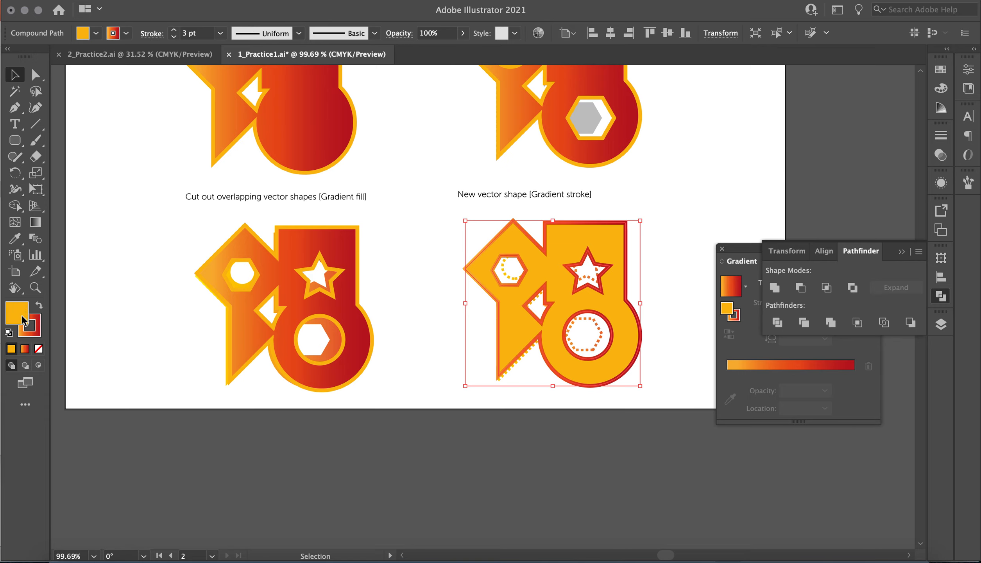
{"action": "left_click", "coordinate": [39, 349]}
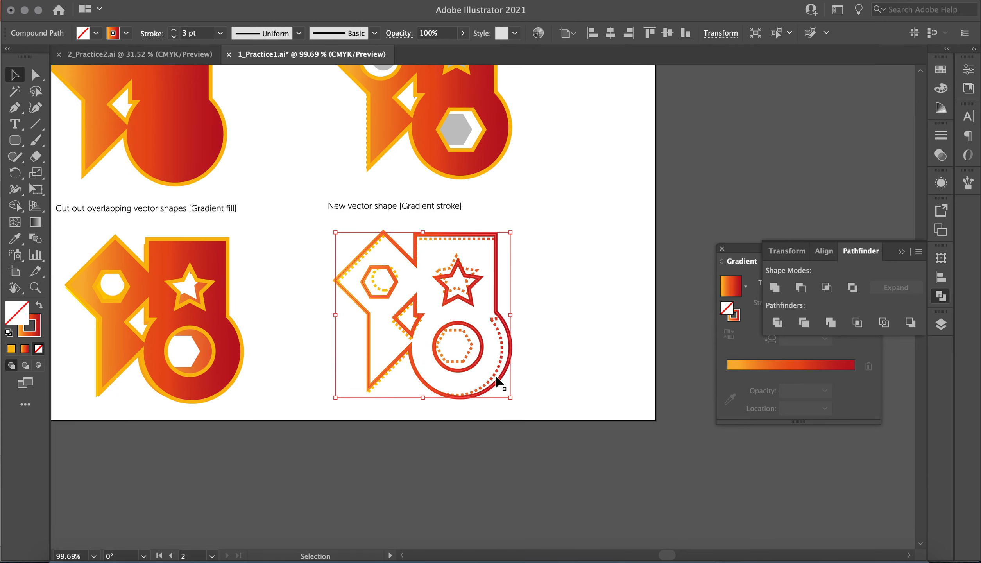
{"action": "scroll", "coordinate": [450, 381], "scroll_direction": "right", "scroll_amount": 5}
Make the copied shape's gradient stroke a dashed line with a 12 pt dash, and deselect
{"action": "left_click", "coordinate": [942, 135]}
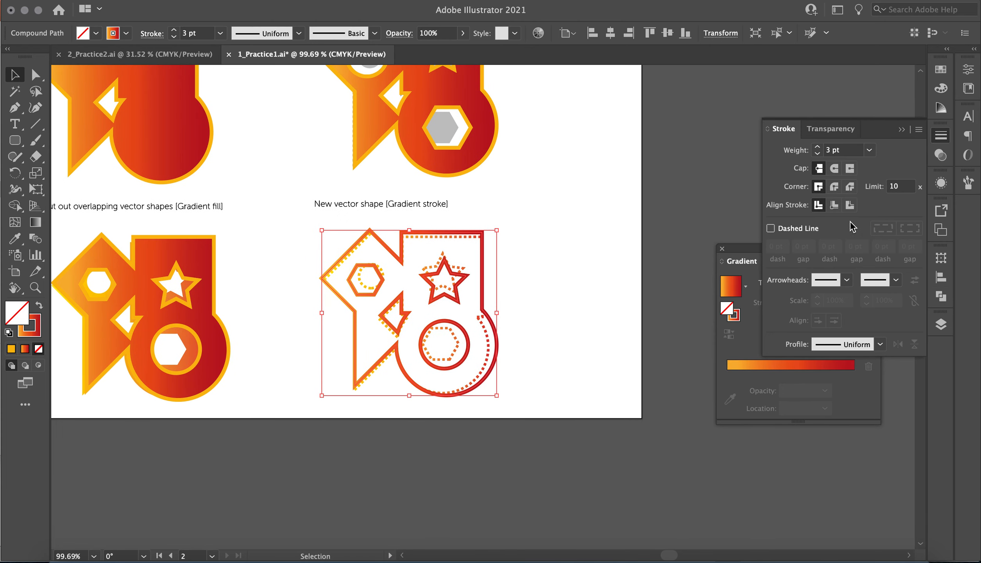
{"action": "left_click", "coordinate": [801, 231]}
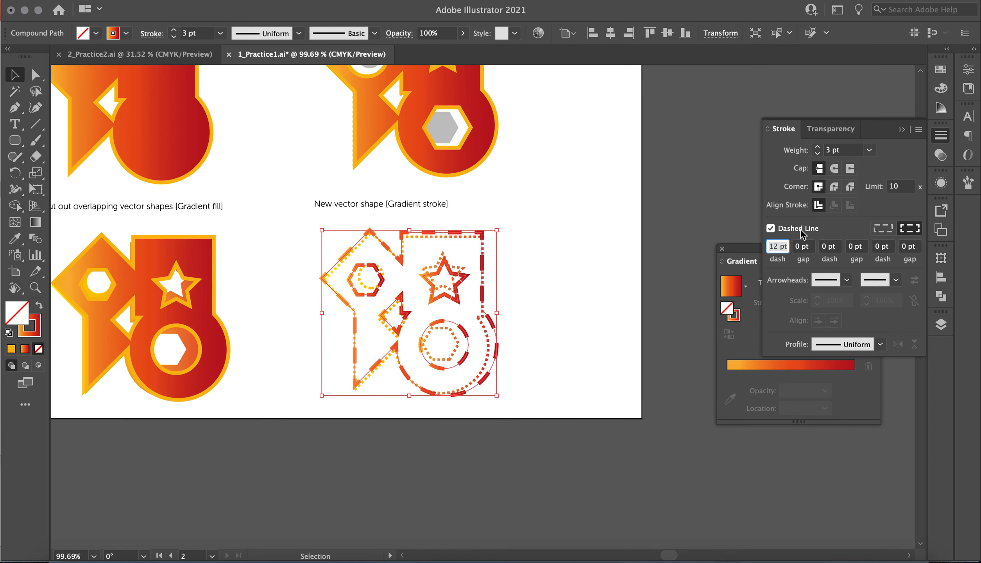
{"action": "left_click", "coordinate": [518, 315]}
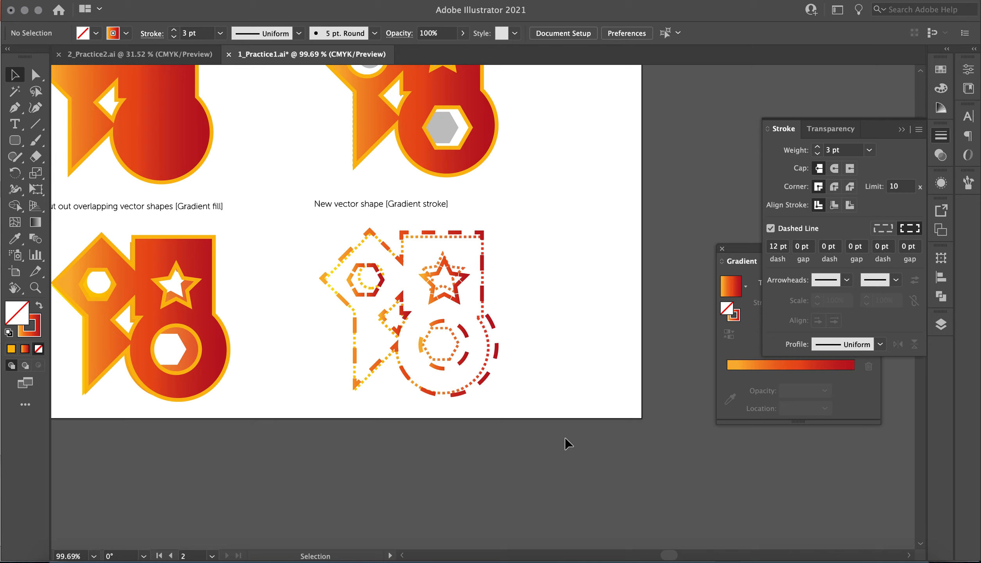